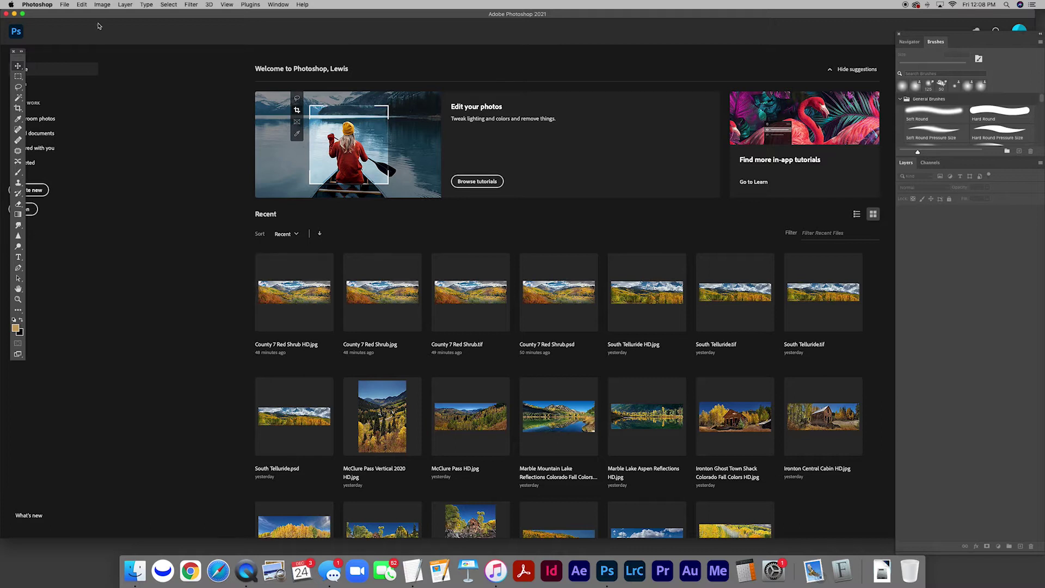
# - Load Red Shrub Pano-1.psd through Red Shrub Pano-4.psd as layers of one document using Load Files into Stack
pyautogui.click(65, 5)
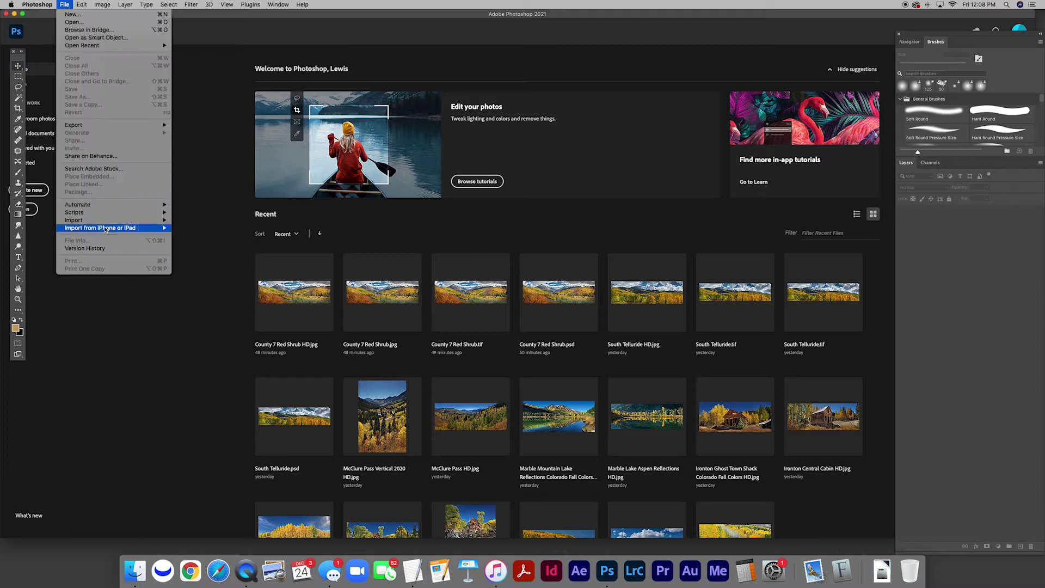
pyautogui.moveTo(109, 213)
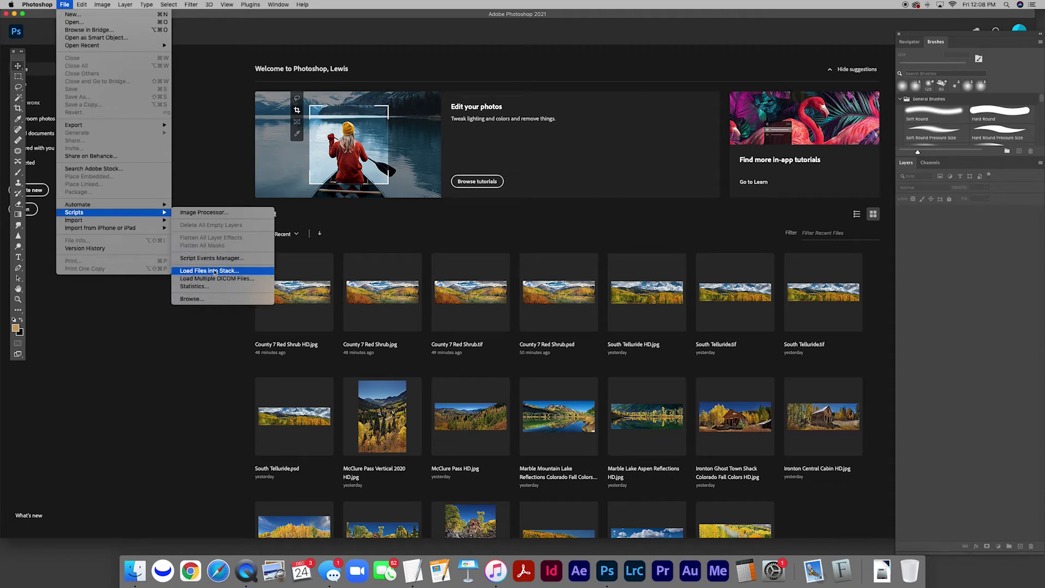
pyautogui.click(215, 271)
pyautogui.moveTo(553, 235); pyautogui.dragTo(493, 202)
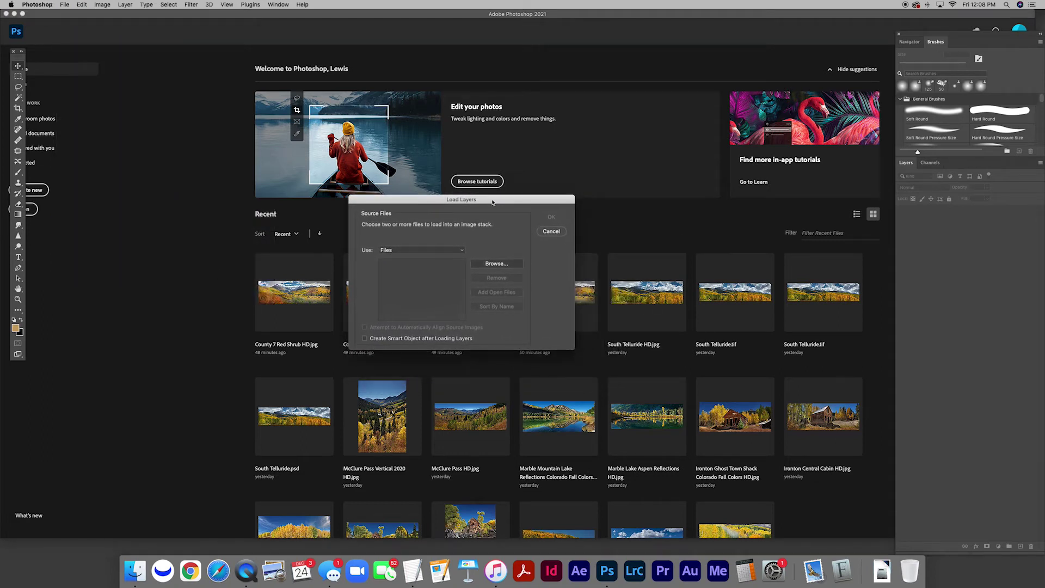
pyautogui.click(496, 264)
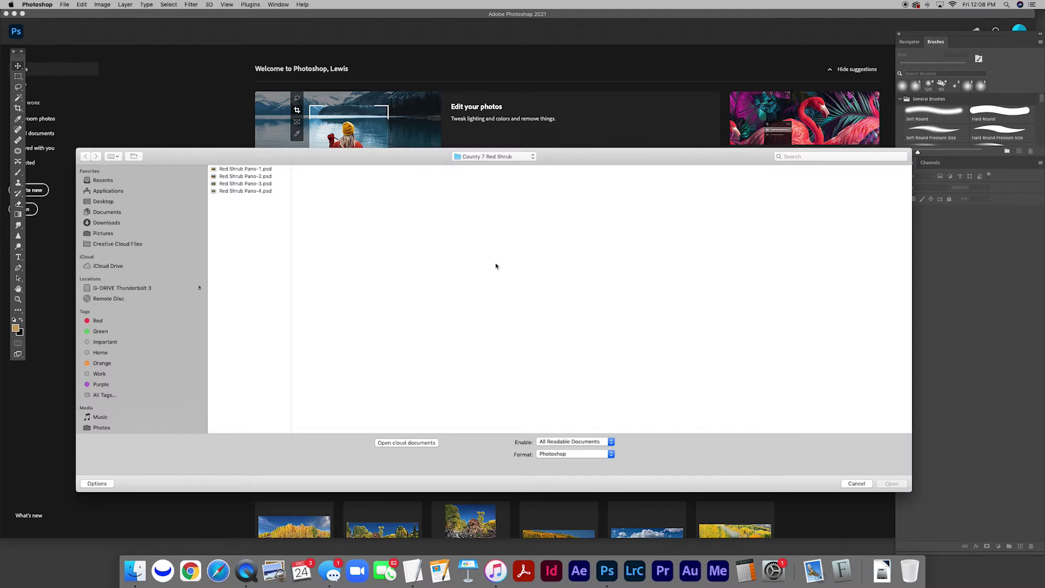
pyautogui.click(228, 169)
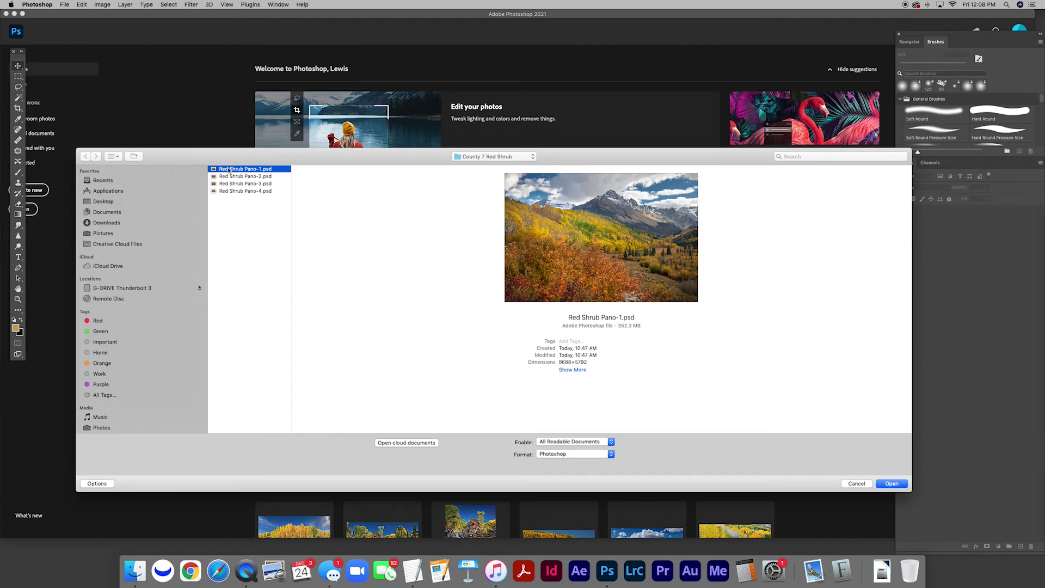
pyautogui.press('Down')
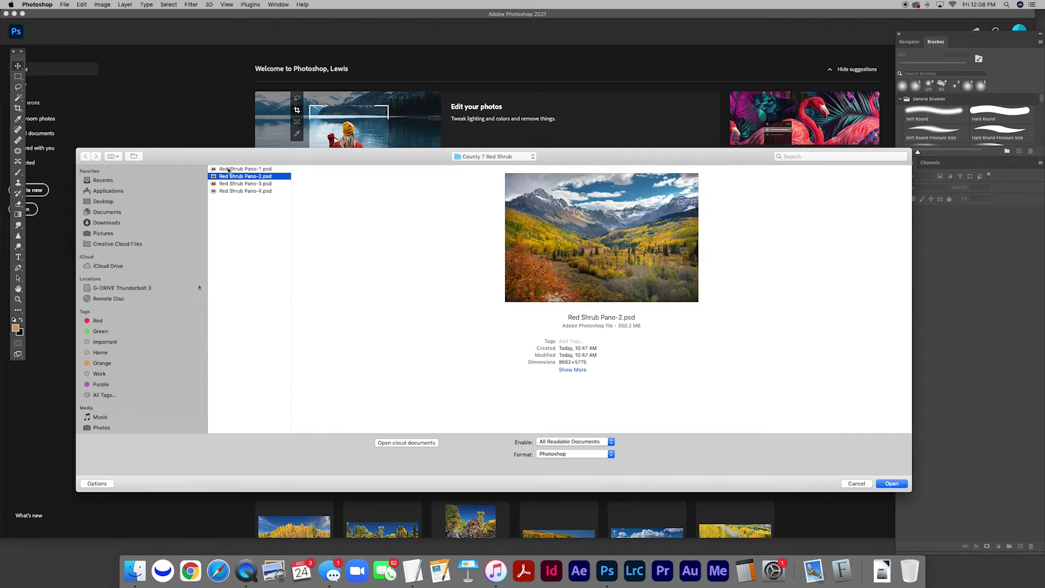
pyautogui.press('Down')
pyautogui.press('Down')
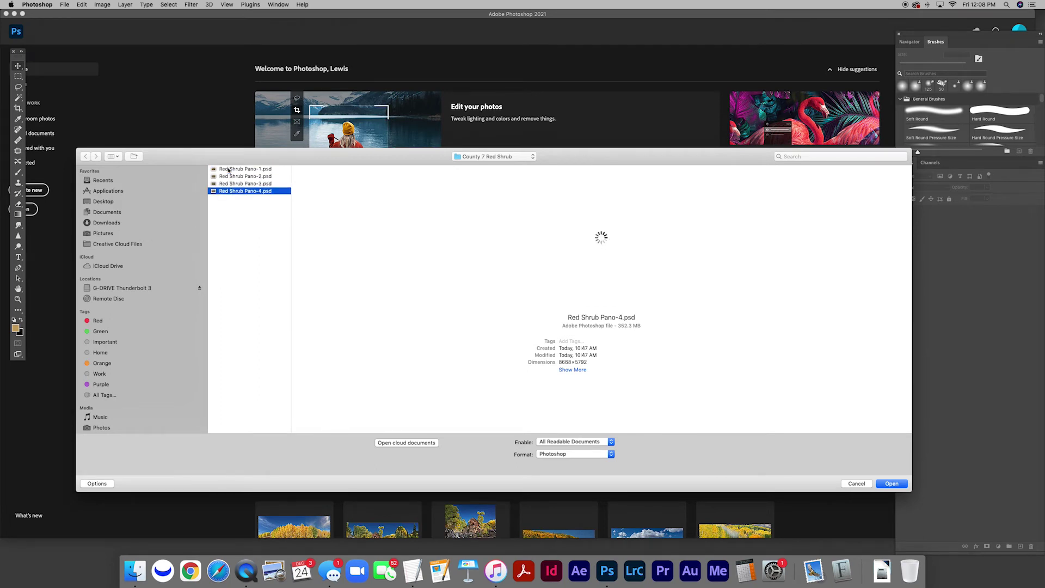
pyautogui.click(229, 170)
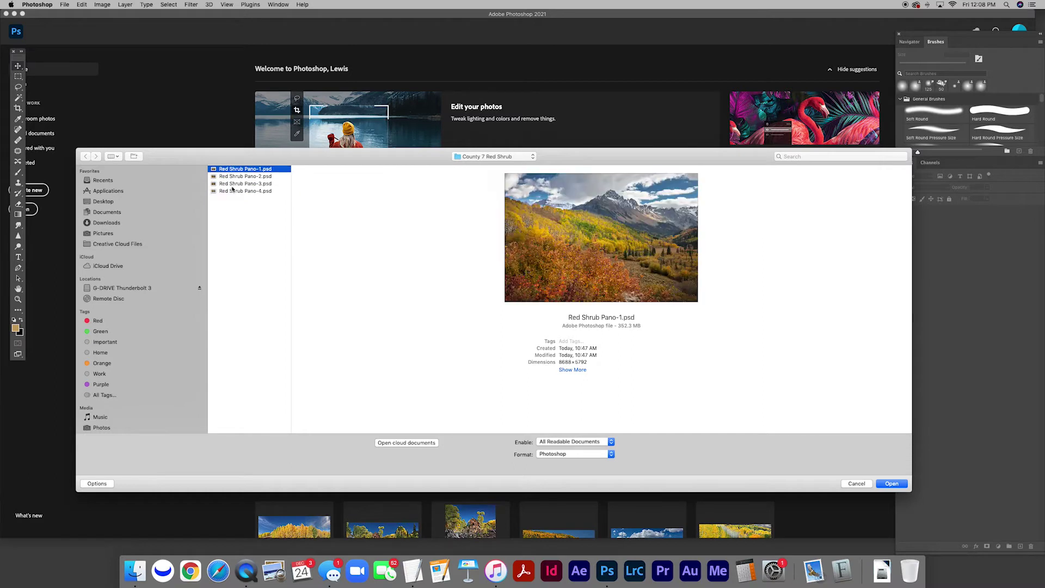
pyautogui.keyDown('shift'); pyautogui.click(232, 191); pyautogui.keyUp('shift')
pyautogui.press('Return')
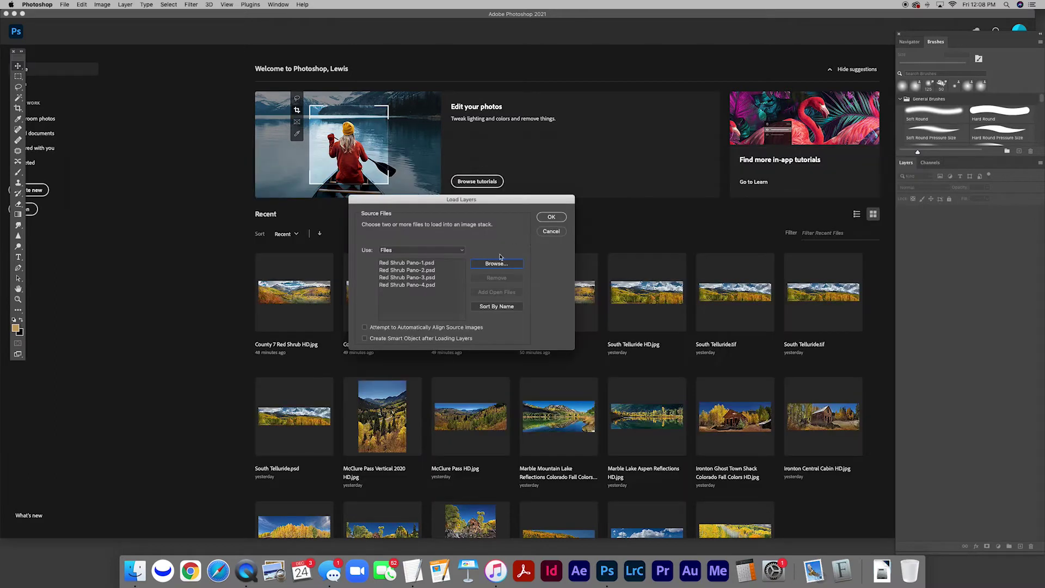
pyautogui.click(559, 218)
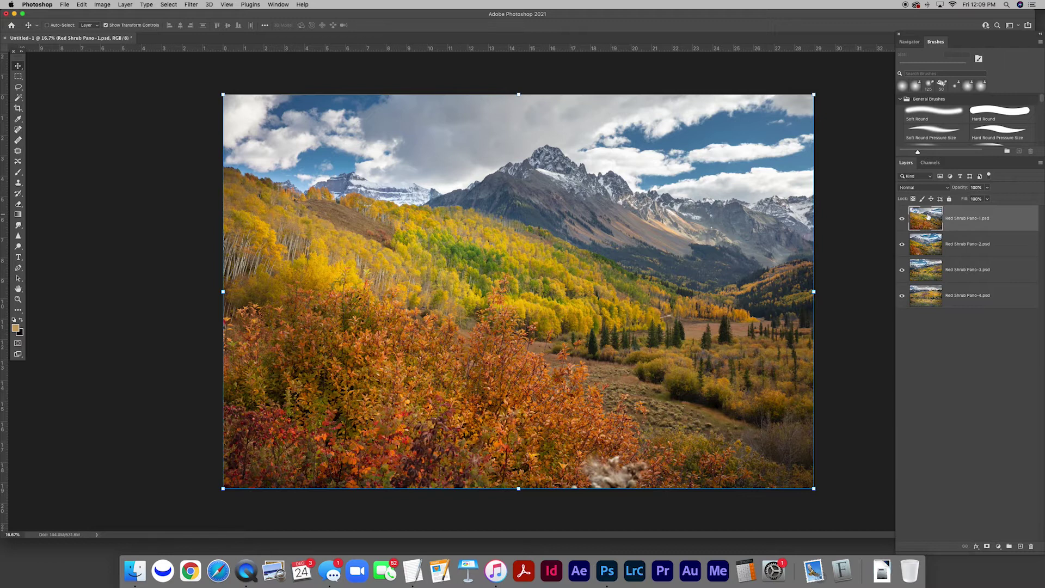
# - Switch to full-screen view with menus and set the canvas width to 65 inches, keeping the centre anchor
pyautogui.press('f')
pyautogui.moveTo(616, 263); pyautogui.dragTo(566, 244)
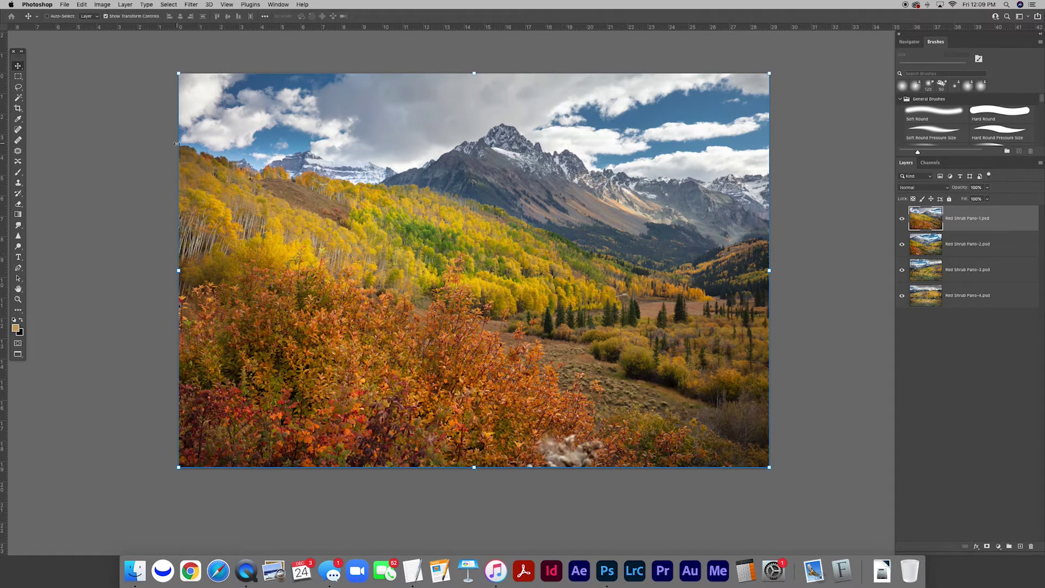
pyautogui.click(102, 5)
pyautogui.click(118, 76)
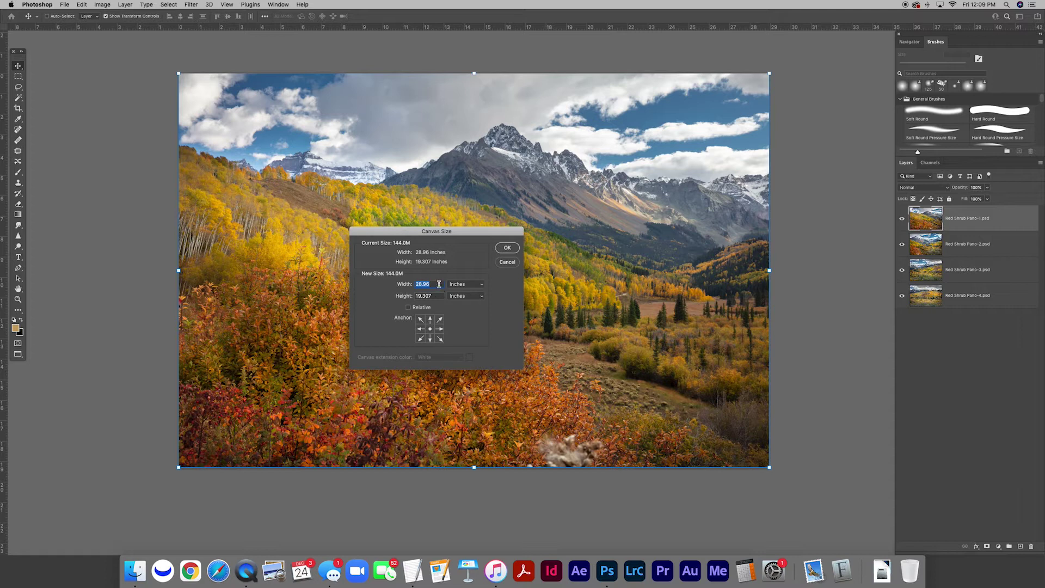
pyautogui.write('65')
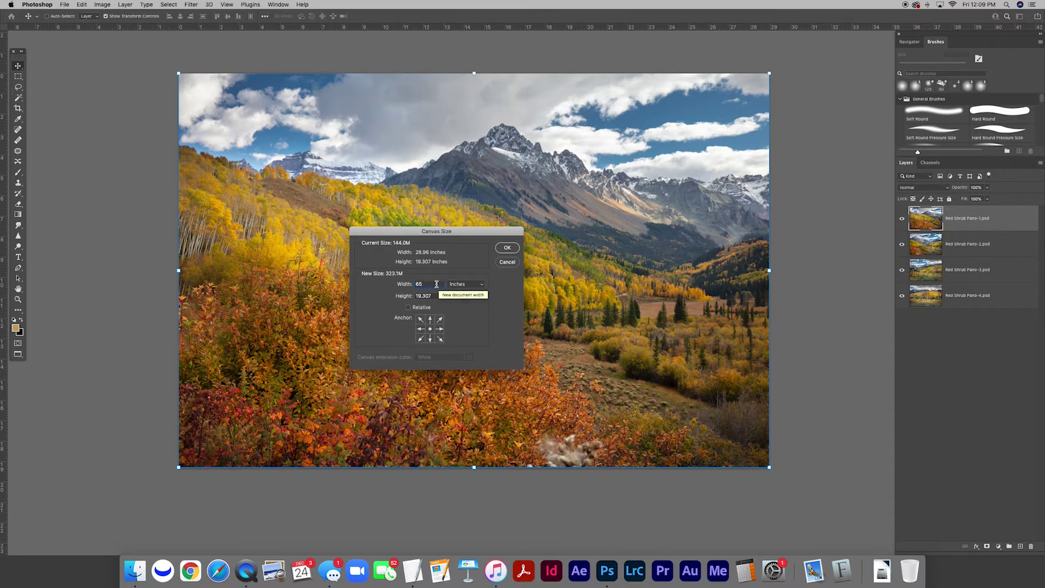
pyautogui.click(507, 249)
pyautogui.press('super+0')
pyautogui.press('super+minus')
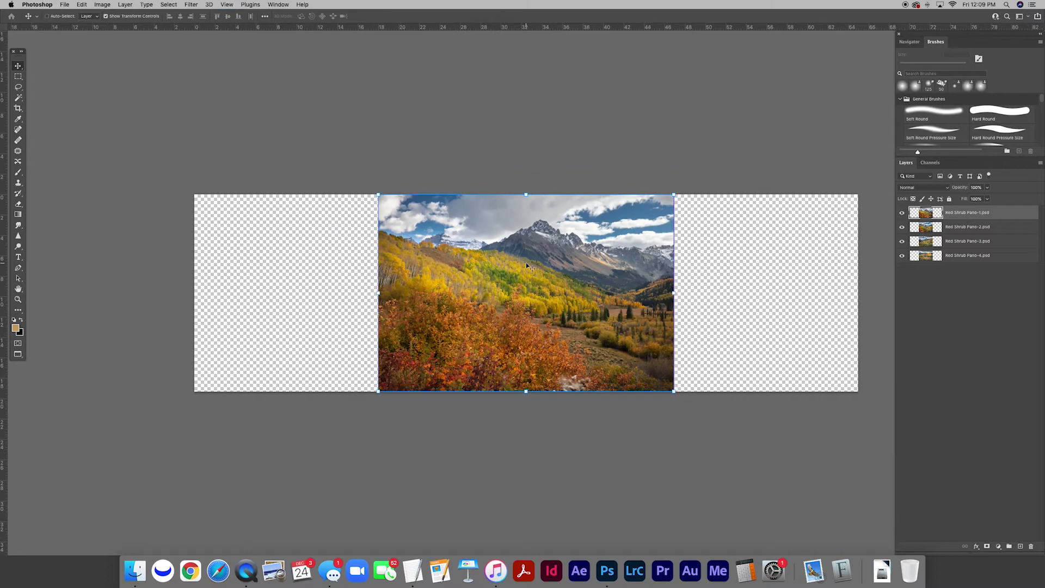
# - Move the Red Shrub Pano-1 layer left to about 5.9 inches from the canvas's left edge and lower its opacity to 74%
pyautogui.moveTo(545, 282); pyautogui.dragTo(502, 228)
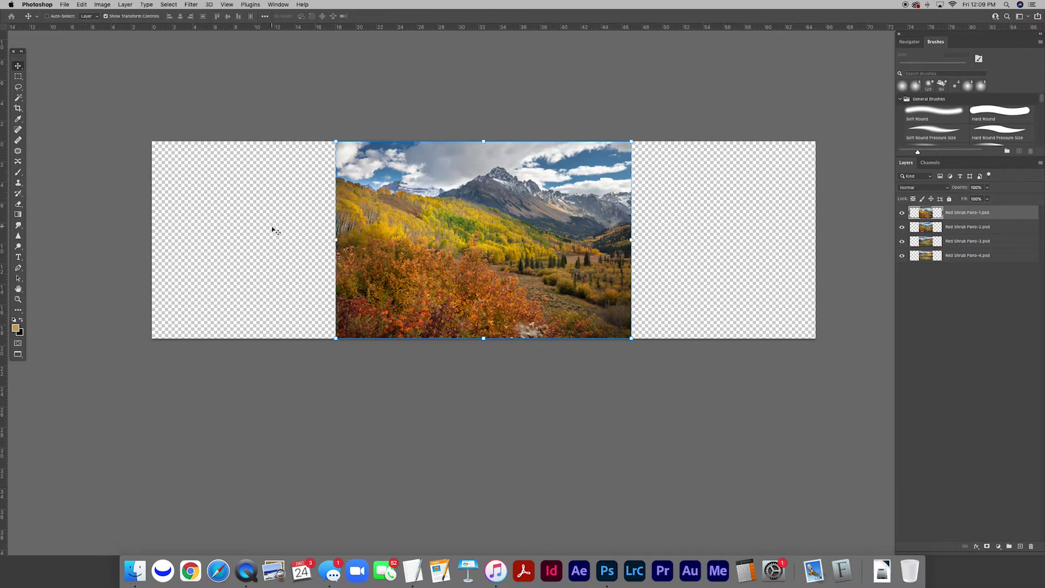
pyautogui.moveTo(563, 237); pyautogui.dragTo(440, 236)
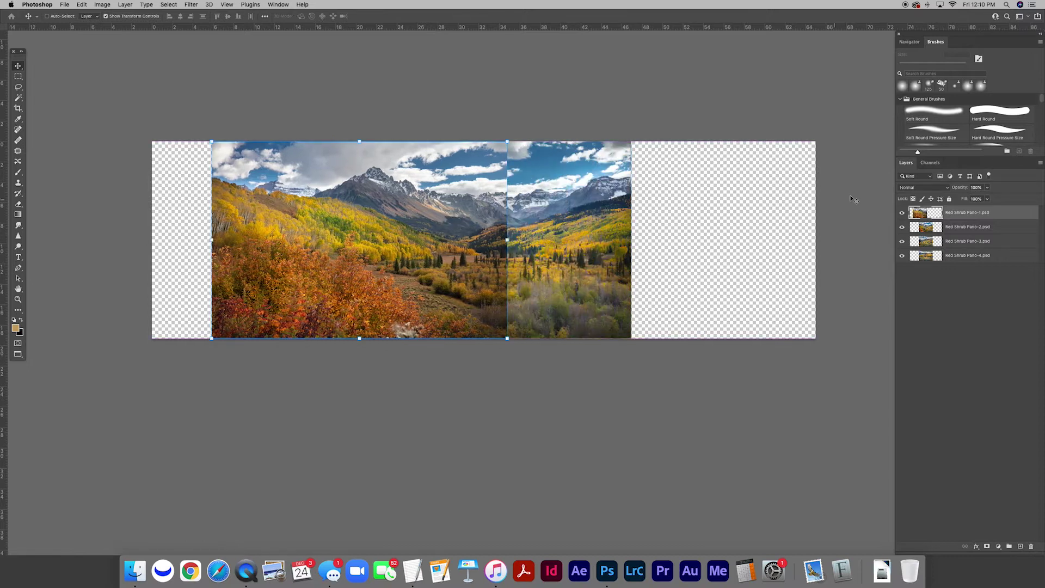
pyautogui.moveTo(965, 190); pyautogui.dragTo(954, 190)
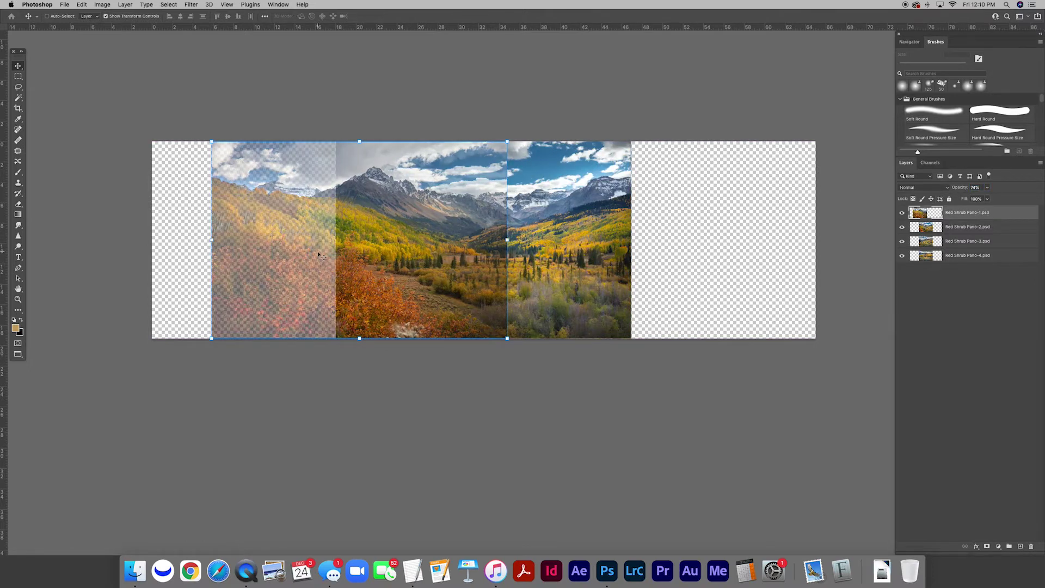
# - Inspect the semi-transparent overlap up close and set the Red Shrub Pano-1 layer's opacity to 100%
pyautogui.press('super+equal')
pyautogui.press('super+equal')
pyautogui.moveTo(327, 221); pyautogui.dragTo(544, 285)
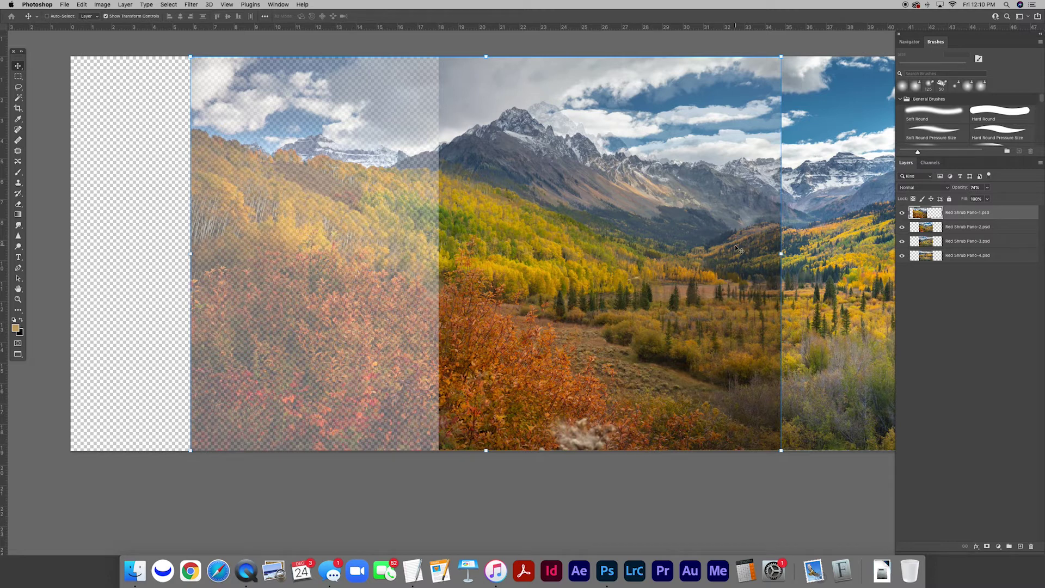
pyautogui.moveTo(956, 187); pyautogui.dragTo(1000, 195)
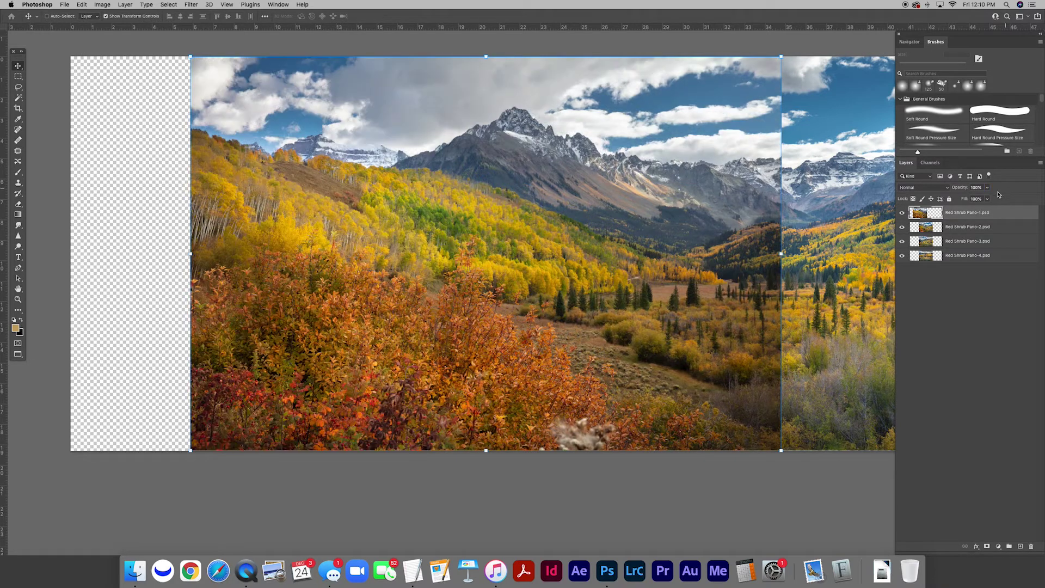
# - Sample a yellow from the aspen trees below the mountain as the foreground colour
pyautogui.moveTo(581, 230); pyautogui.dragTo(493, 218)
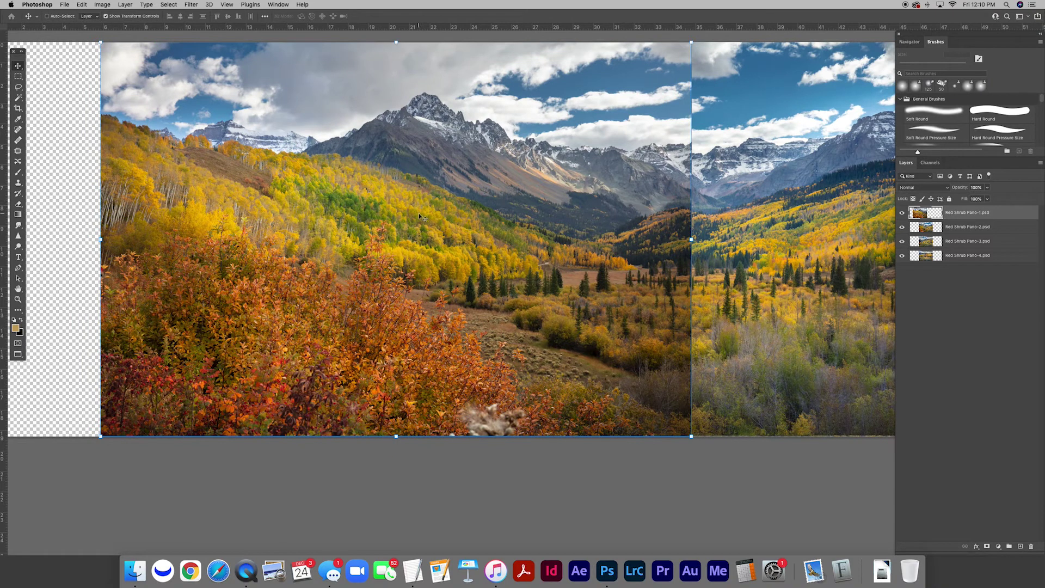
pyautogui.press('i')
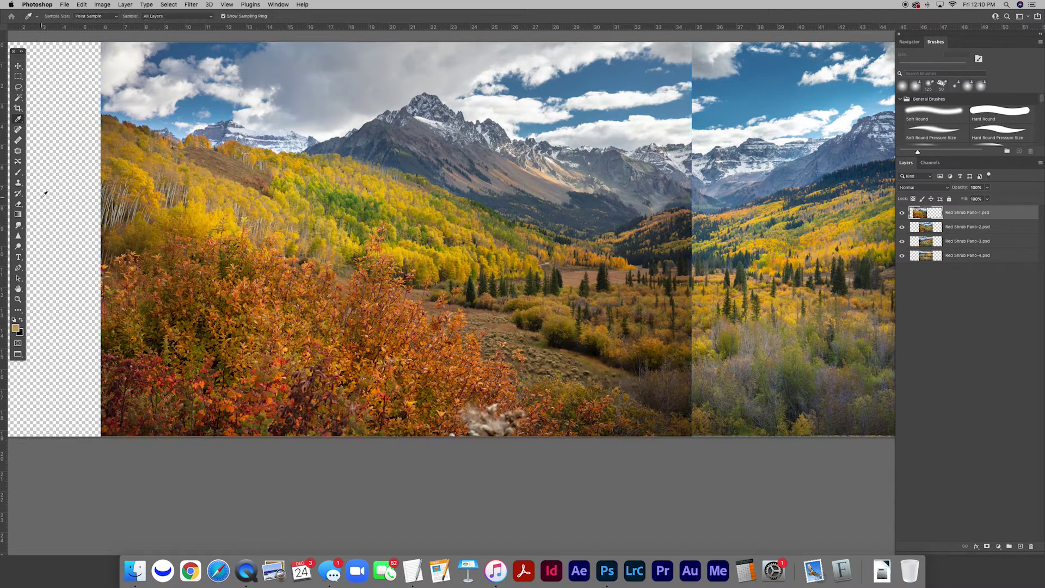
pyautogui.click(395, 190)
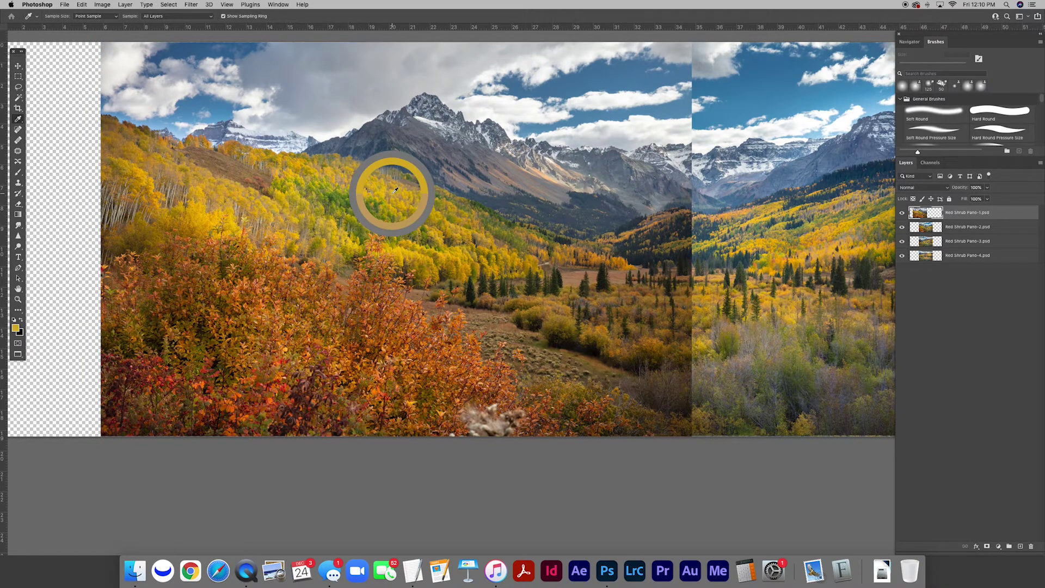
# - Create a new layer named Back and fill it with the sampled yellow using the Paint Bucket tool
pyautogui.click(18, 310)
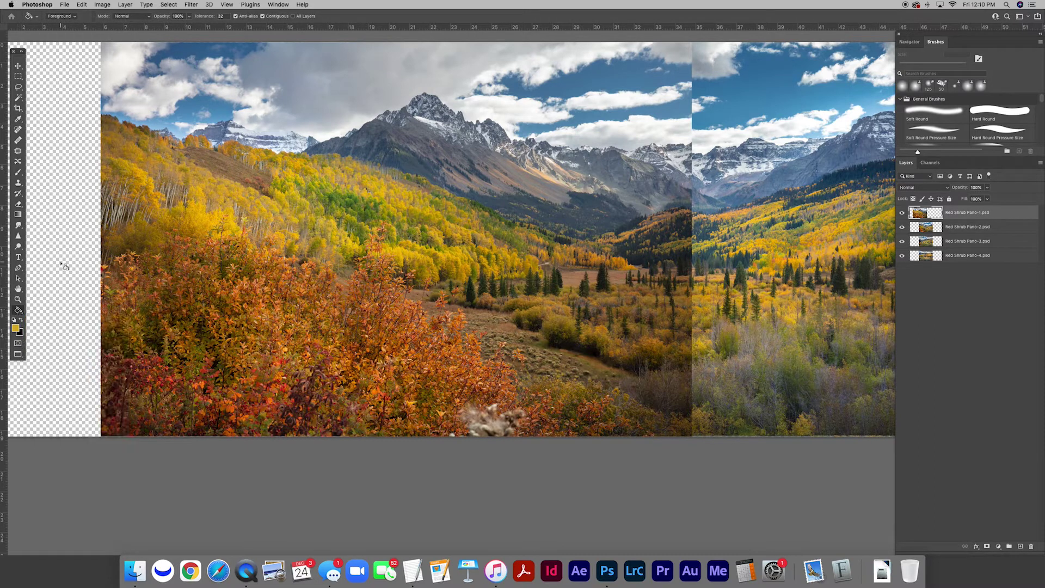
pyautogui.press('super+shift+n')
pyautogui.write('Back')
pyautogui.press('Return')
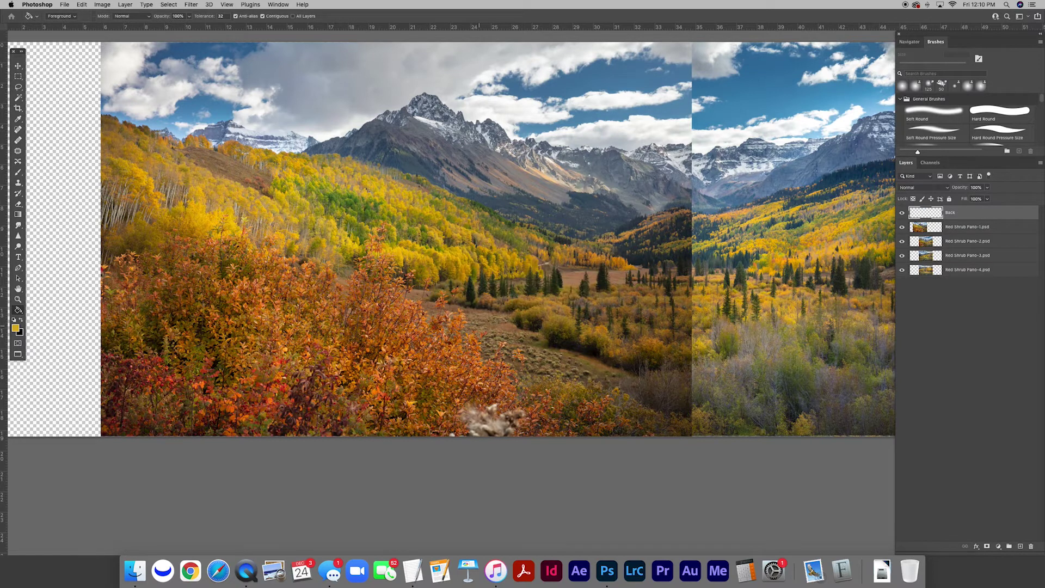
pyautogui.click(371, 316)
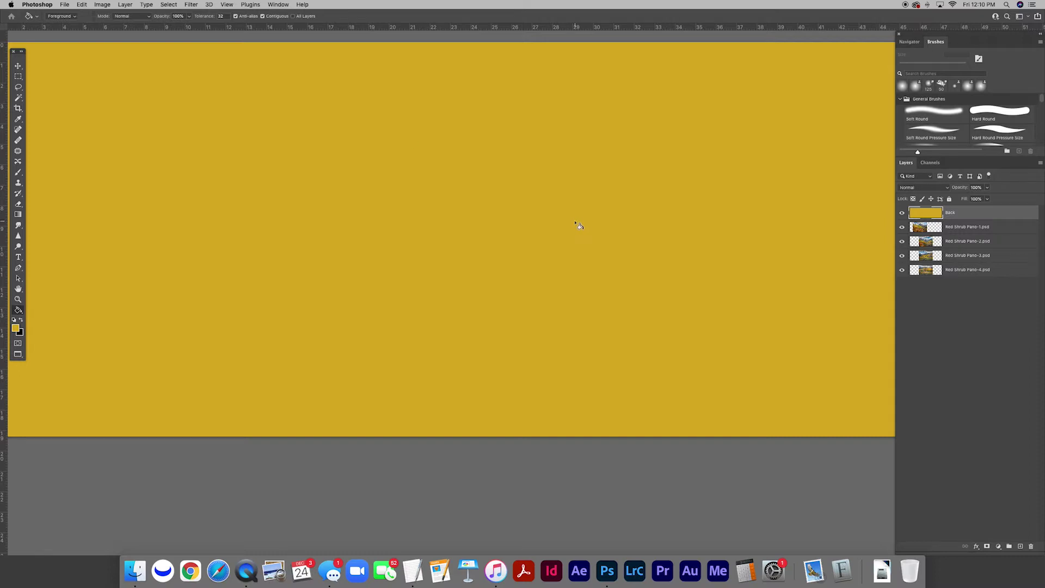
# - Move the Back layer below all four photo layers in the layer stack
pyautogui.press('v')
pyautogui.moveTo(922, 214); pyautogui.dragTo(928, 279)
pyautogui.press('super+minus')
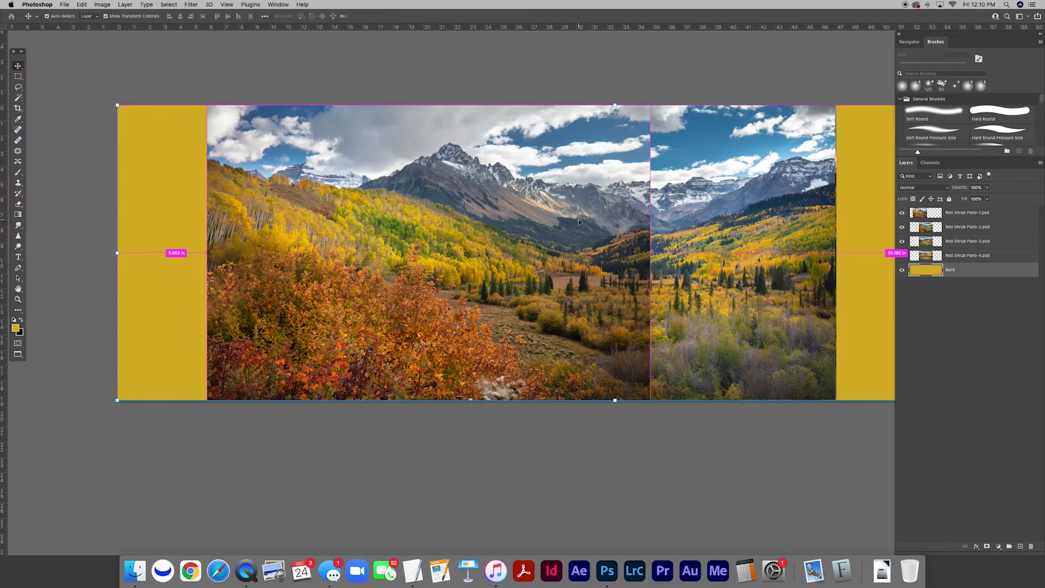
# - Lower the Red Shrub Pano-1 layer's opacity to 59% and shift the layer right by about 1 inch
pyautogui.hscroll(-3, 567, 220)
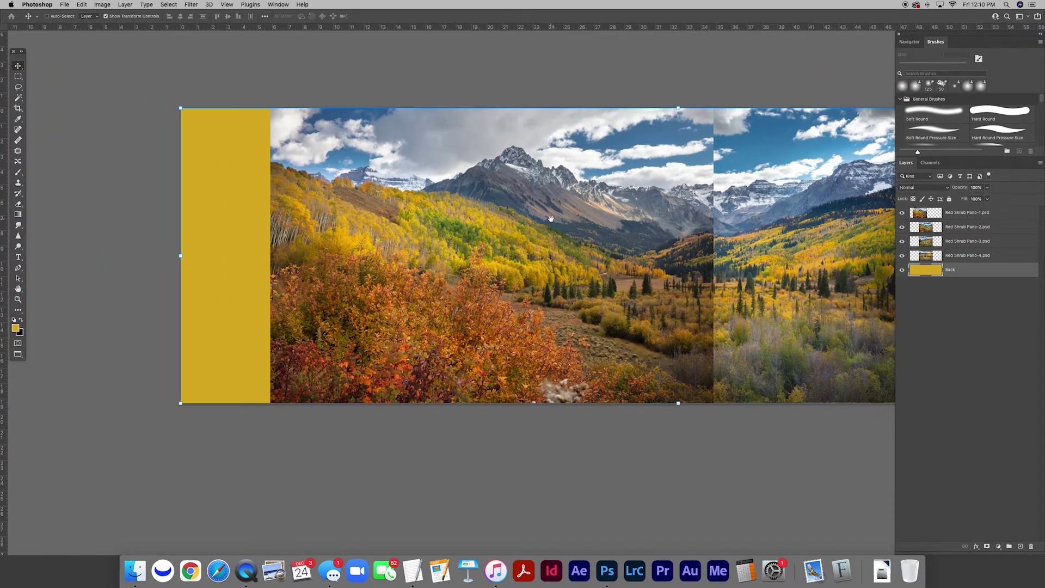
pyautogui.click(926, 214)
pyautogui.moveTo(958, 188); pyautogui.dragTo(944, 189)
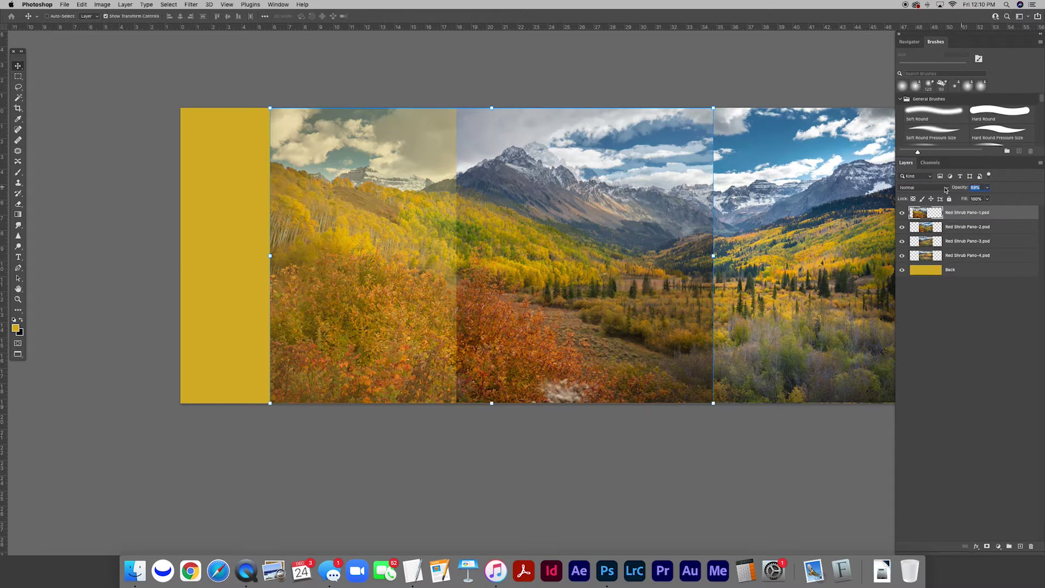
pyautogui.moveTo(585, 224); pyautogui.dragTo(599, 224)
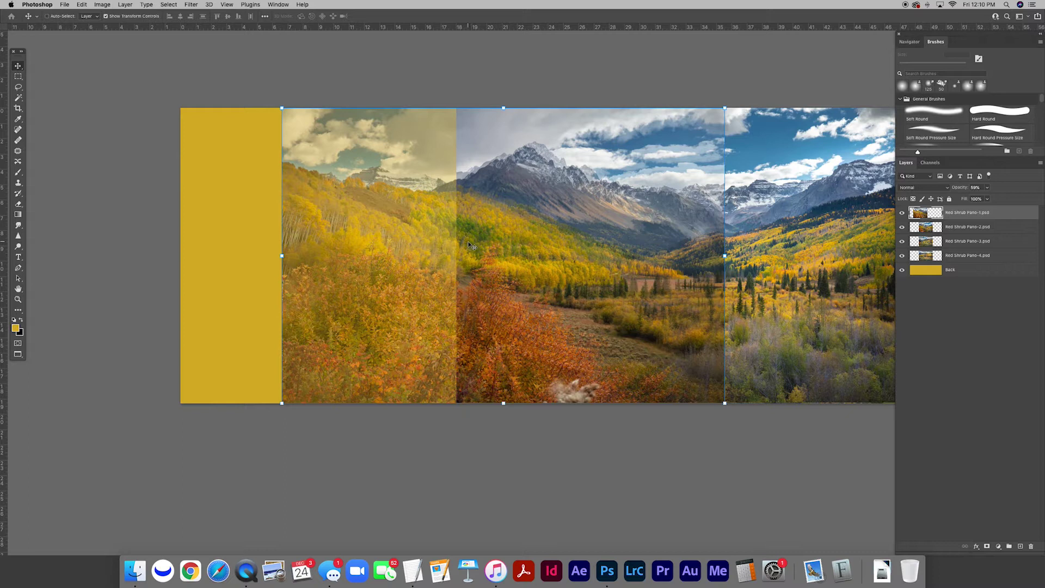
# - Set the Red Shrub Pano-1 layer's opacity to 100% and move the layer flush with the canvas's left edge
pyautogui.moveTo(957, 188); pyautogui.dragTo(1004, 188)
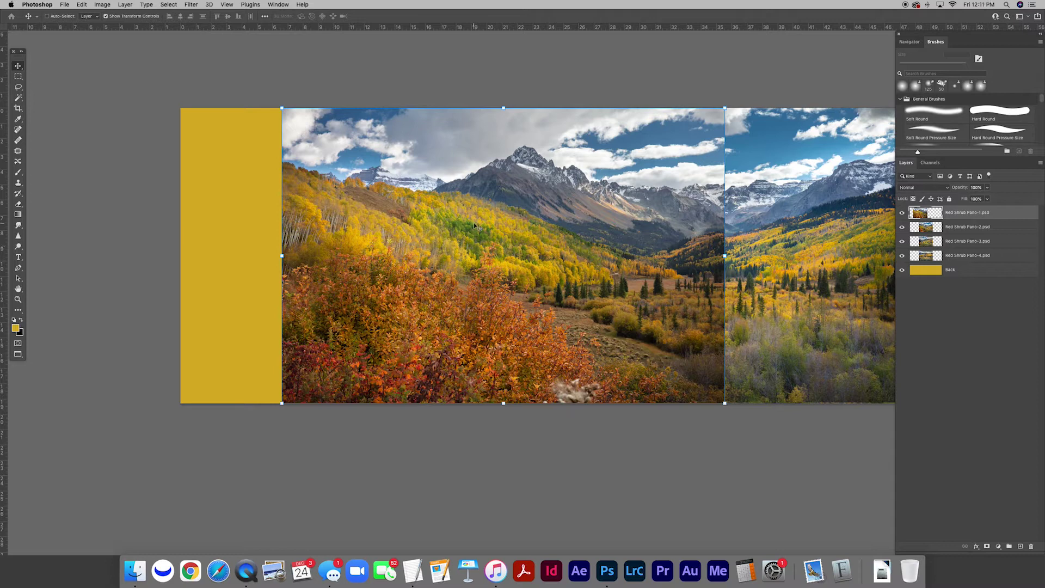
pyautogui.moveTo(615, 231); pyautogui.dragTo(506, 217)
pyautogui.hscroll(3, 572, 220)
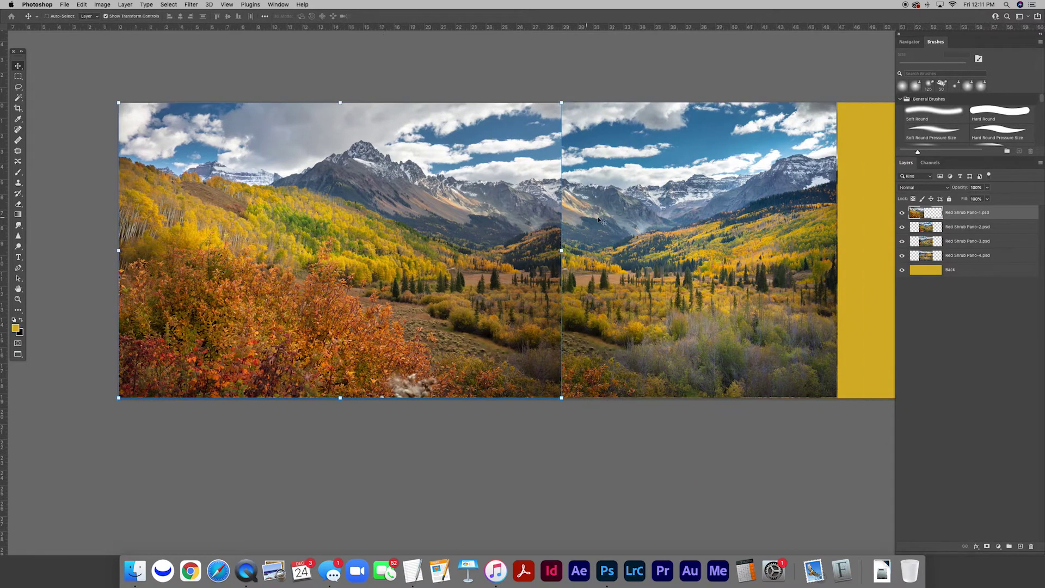
# - Move the Red Shrub Pano-2 layer left by about 6 inches, exposing part of the photo layer beneath it
pyautogui.click(927, 228)
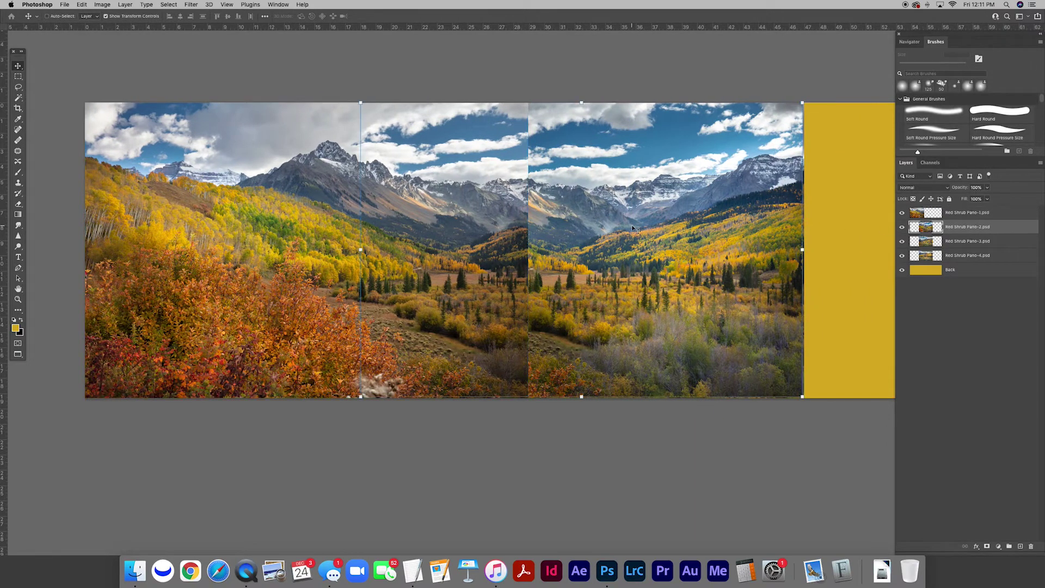
pyautogui.click(919, 215)
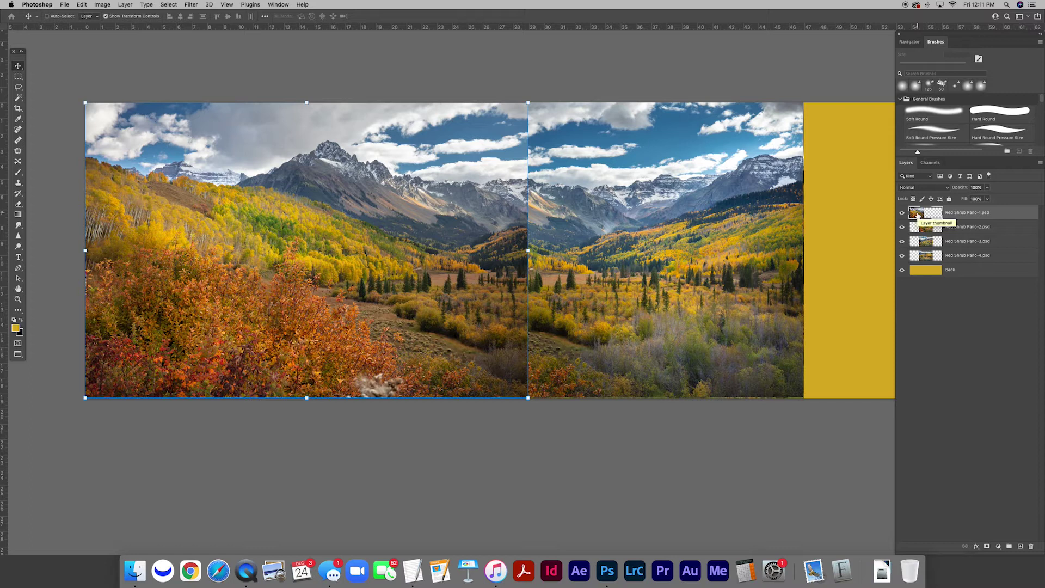
pyautogui.click(930, 230)
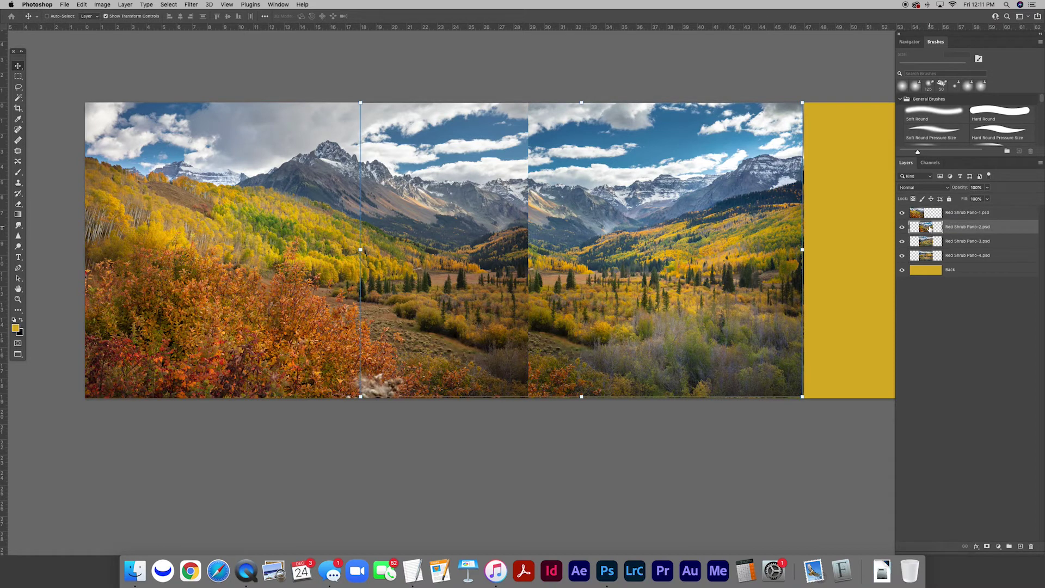
pyautogui.moveTo(627, 229); pyautogui.dragTo(592, 224)
pyautogui.hscroll(3, 592, 224)
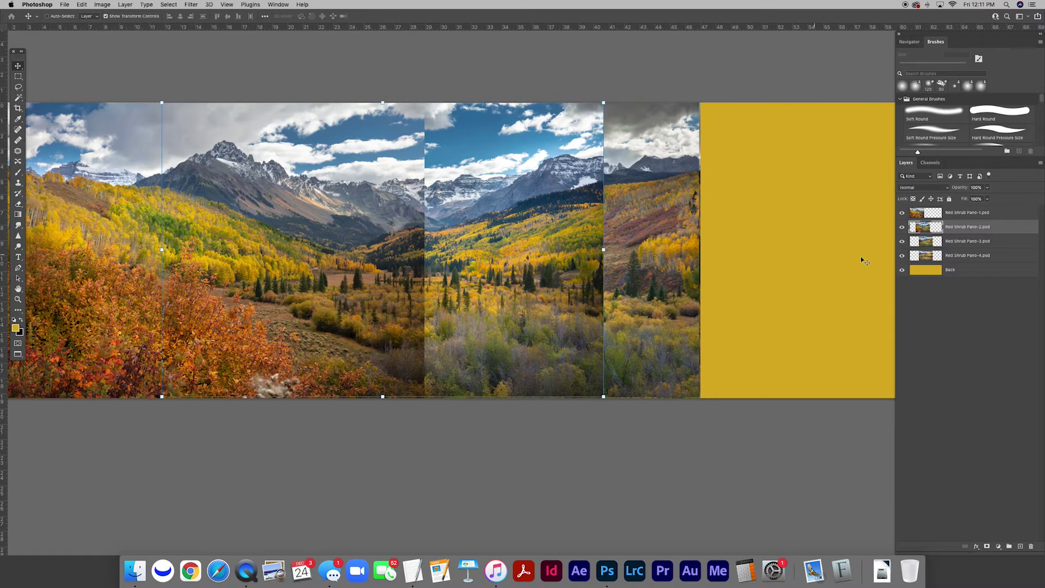
# - Move the Red Shrub Pano-3 layer right by about 5.5 inches in total so it continues past the Red Shrub Pano-2 photo
pyautogui.click(930, 243)
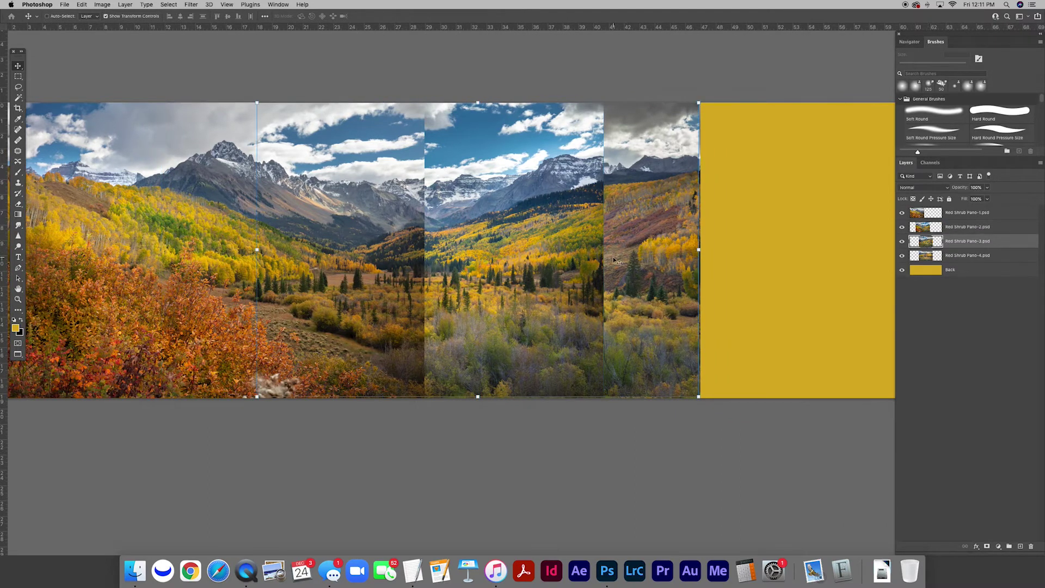
pyautogui.moveTo(642, 263); pyautogui.dragTo(808, 263)
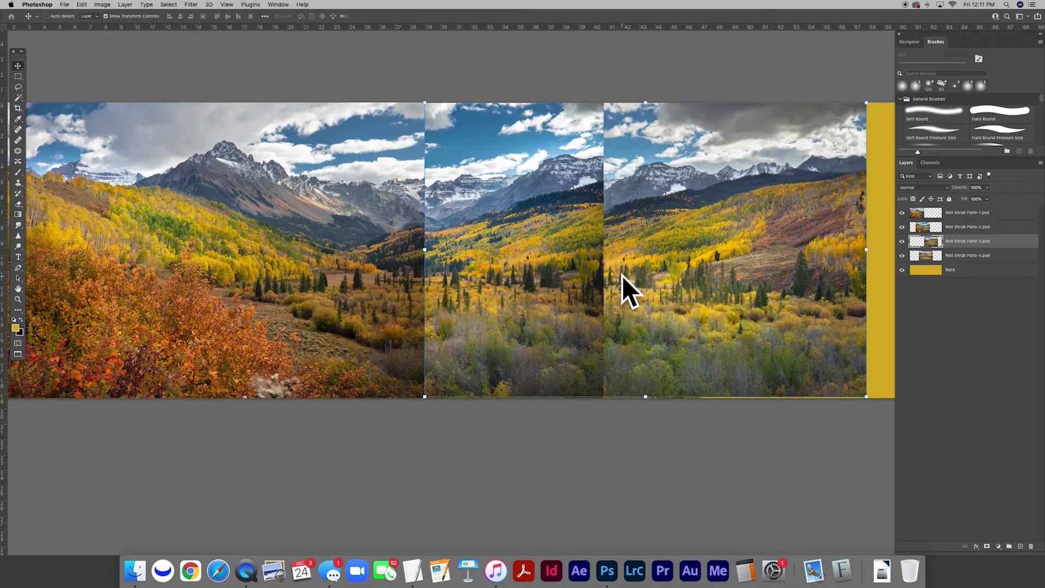
pyautogui.moveTo(690, 271); pyautogui.dragTo(608, 270)
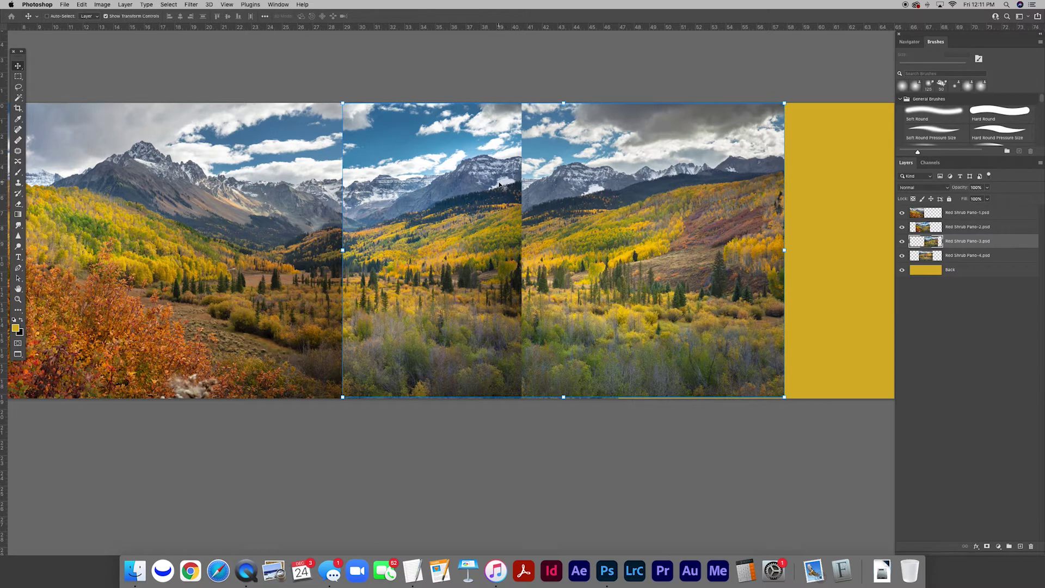
pyautogui.moveTo(655, 208); pyautogui.dragTo(573, 204)
pyautogui.hscroll(3, 559, 221)
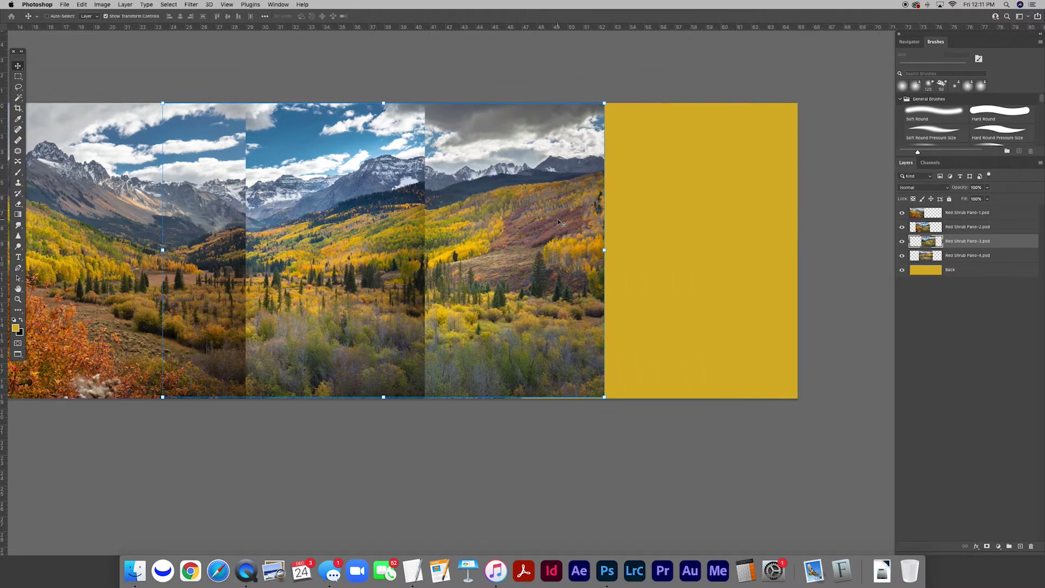
# - Move the Red Shrub Pano-4 layer right by about 14 inches, close to the canvas's right edge, and deselect all layers
pyautogui.click(925, 257)
pyautogui.moveTo(338, 247); pyautogui.dragTo(554, 252)
pyautogui.hscroll(2, 615, 275)
pyautogui.hscroll(-3, 659, 236)
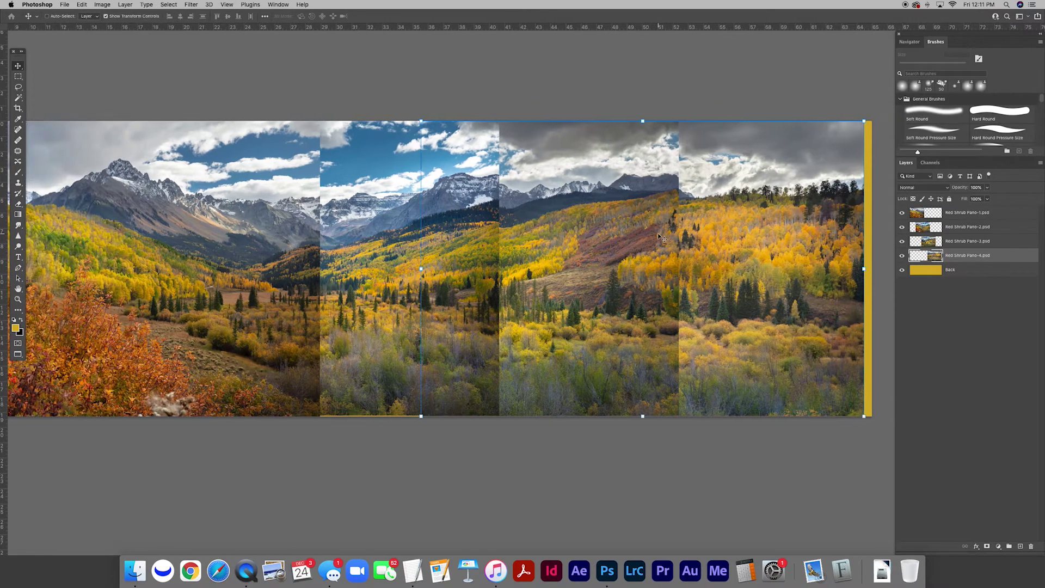
pyautogui.hscroll(-2, 660, 237)
pyautogui.moveTo(539, 298)
pyautogui.mouseDown()
pyautogui.moveTo(576, 313)
pyautogui.moveTo(551, 287)
pyautogui.mouseUp()
pyautogui.press('super+minus')
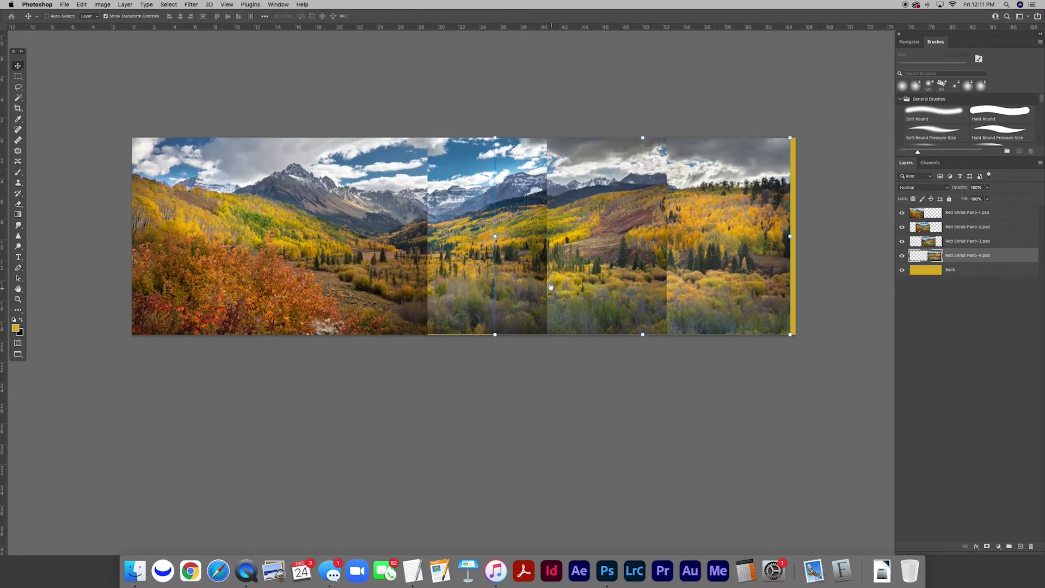
pyautogui.click(972, 333)
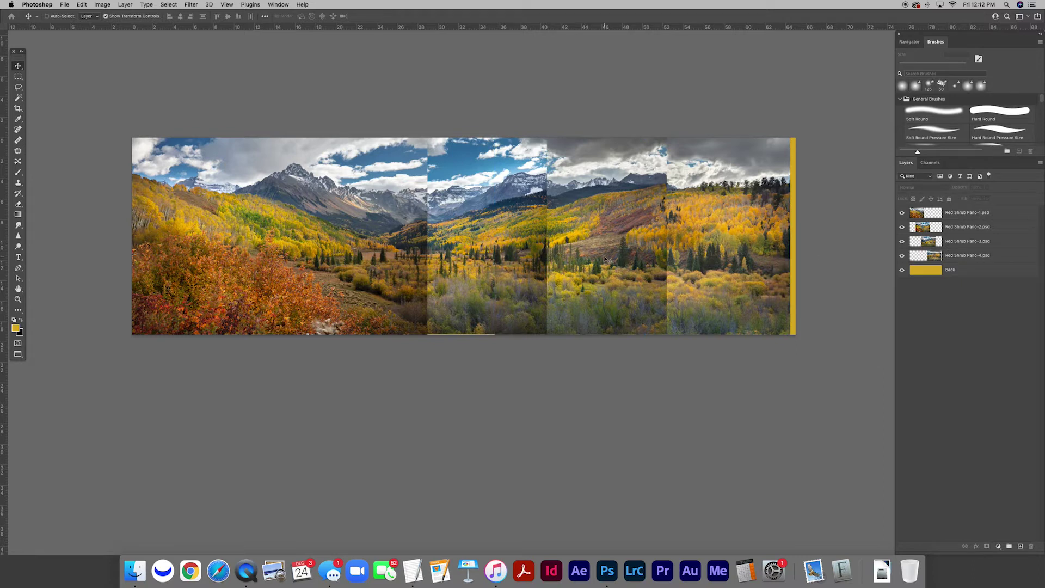
# - Set the Red Shrub Pano-1 layer's opacity to 50%
pyautogui.moveTo(375, 243); pyautogui.dragTo(453, 261)
pyautogui.press('super+equal')
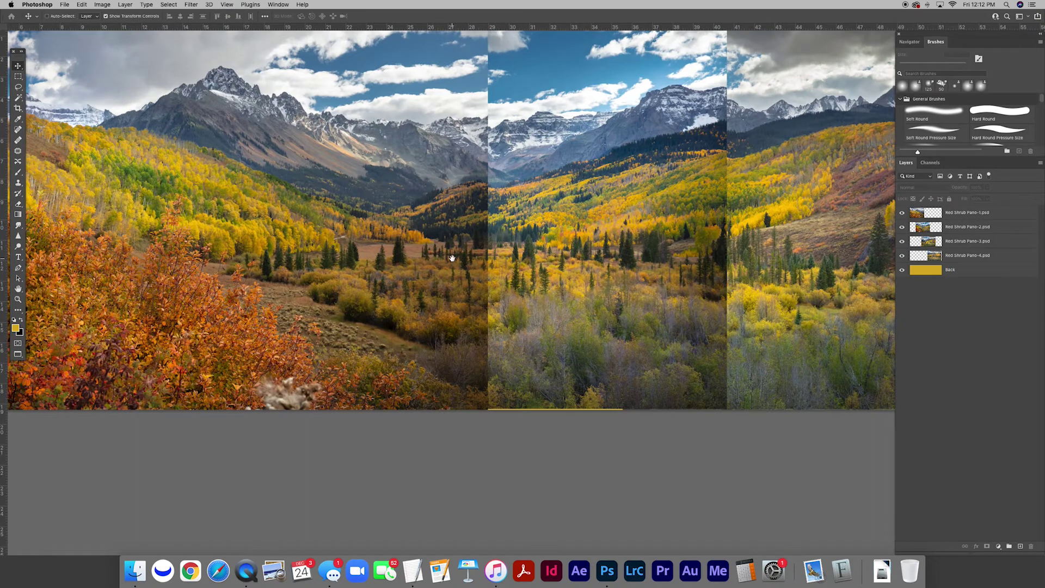
pyautogui.moveTo(409, 190); pyautogui.dragTo(533, 246)
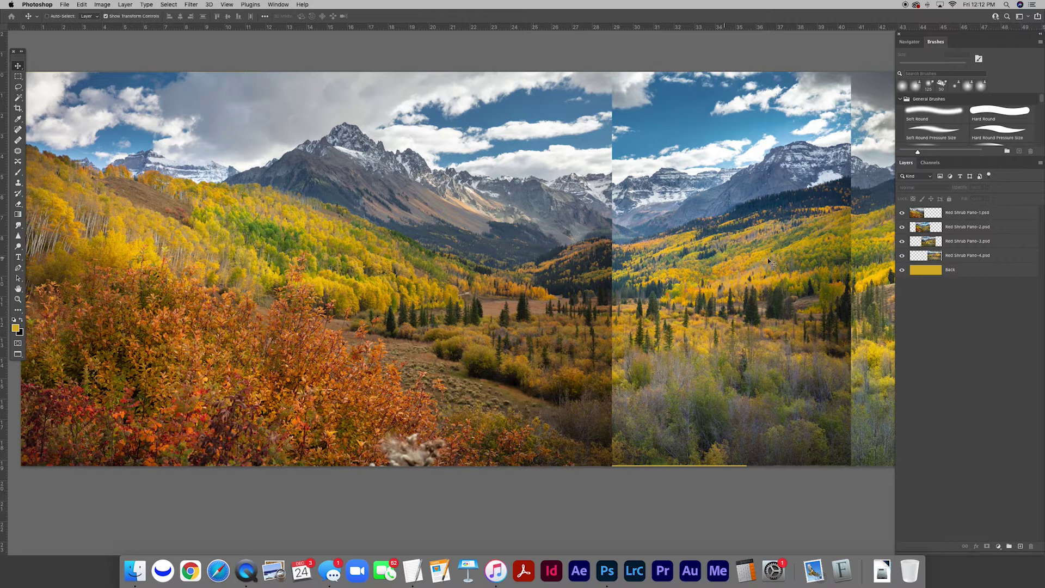
pyautogui.click(920, 216)
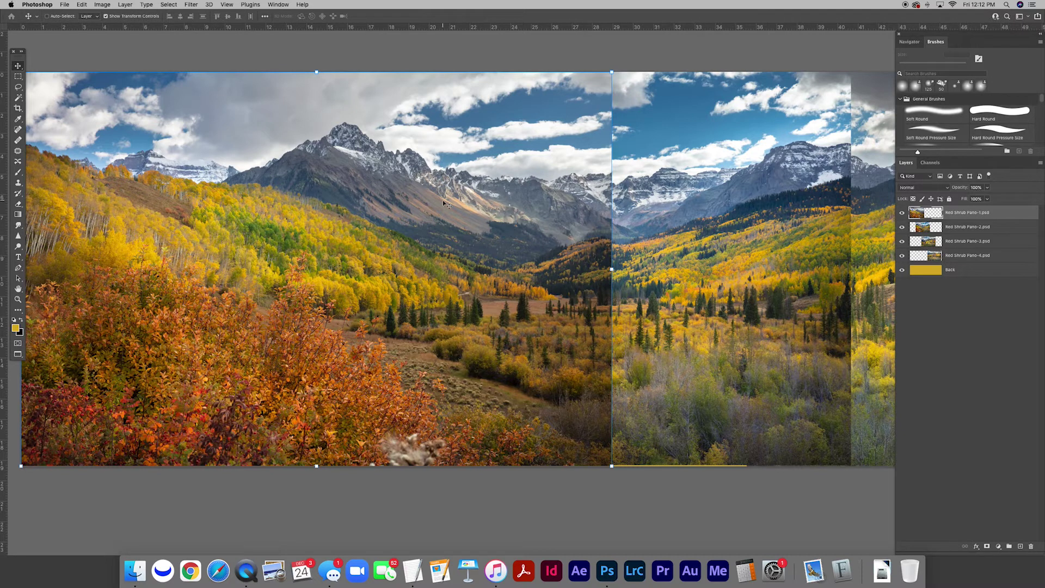
pyautogui.click(975, 187)
pyautogui.write('50')
pyautogui.press('Return')
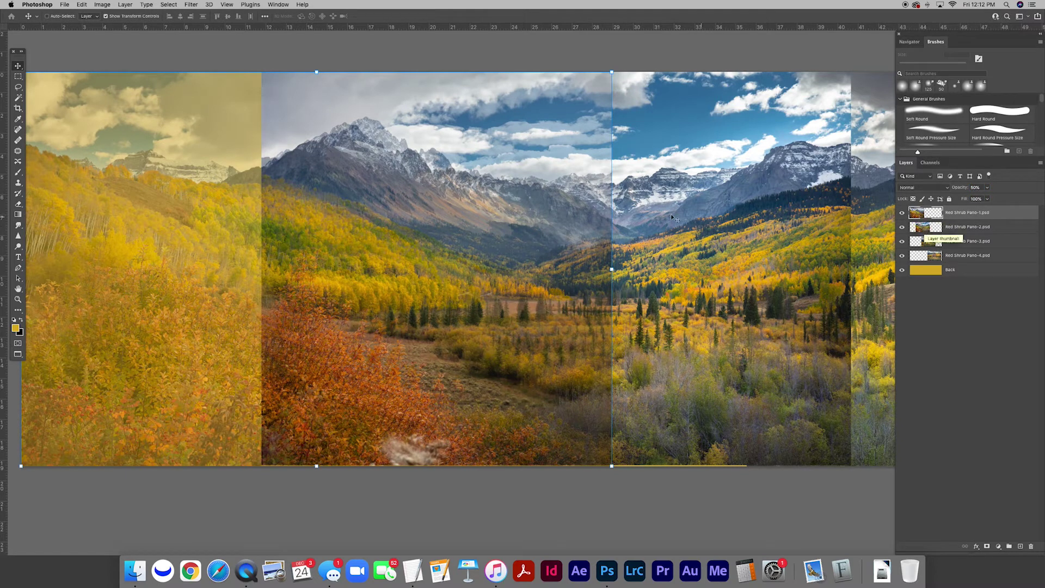
# - Move the Red Shrub Pano-2 layer left by about 1 inch and nudge it to align its mountain ridge with Red Shrub Pano-1
pyautogui.moveTo(687, 223)
pyautogui.mouseDown()
pyautogui.moveTo(664, 221)
pyautogui.moveTo(705, 218)
pyautogui.moveTo(680, 219)
pyautogui.mouseUp()
pyautogui.click(924, 229)
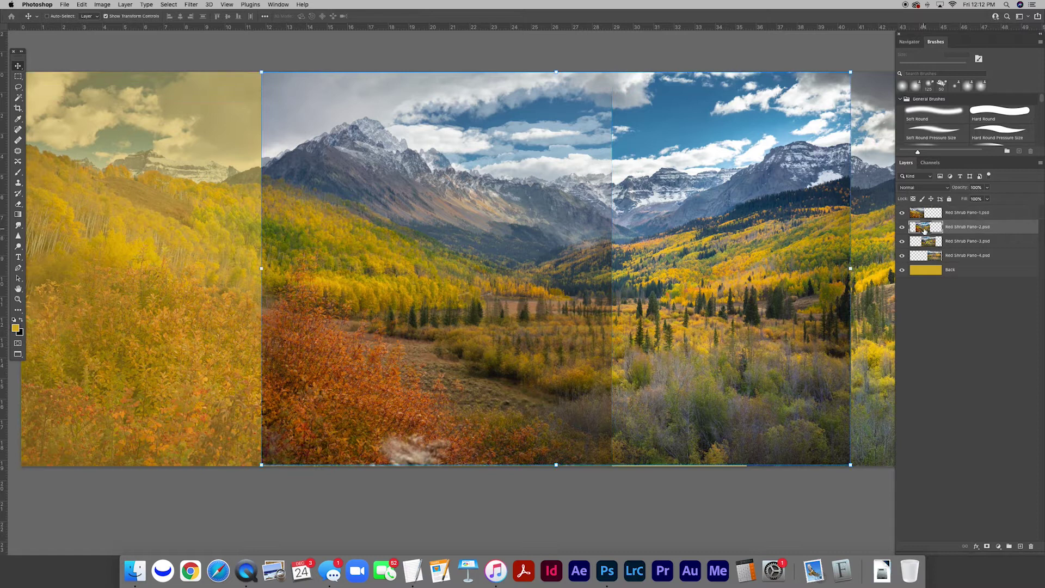
pyautogui.moveTo(699, 239); pyautogui.dragTo(674, 236)
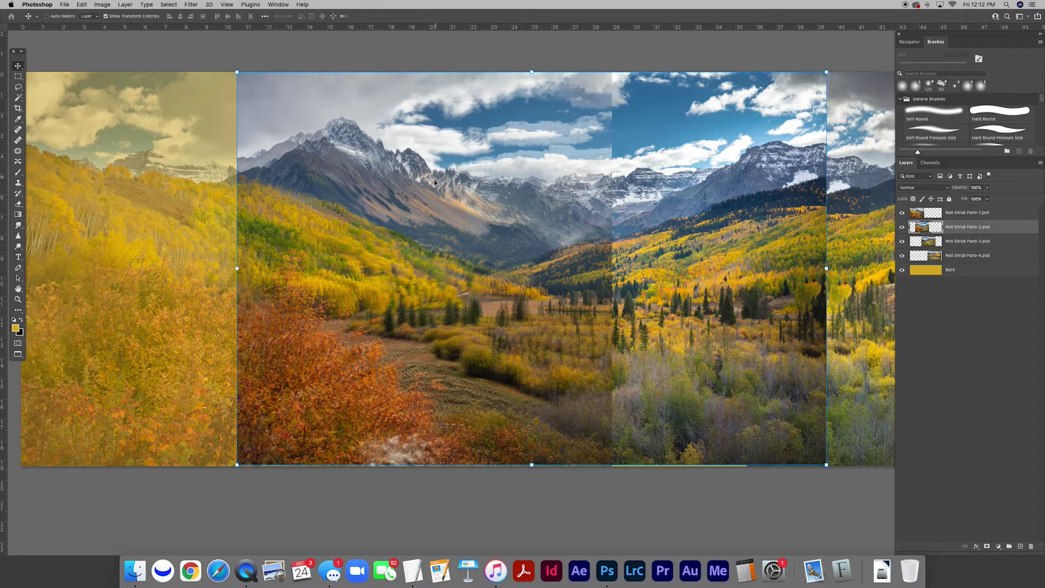
pyautogui.moveTo(649, 218)
pyautogui.mouseDown()
pyautogui.moveTo(668, 217)
pyautogui.moveTo(629, 218)
pyautogui.moveTo(650, 218)
pyautogui.mouseUp()
pyautogui.press('z')
pyautogui.moveTo(430, 185); pyautogui.dragTo(454, 186)
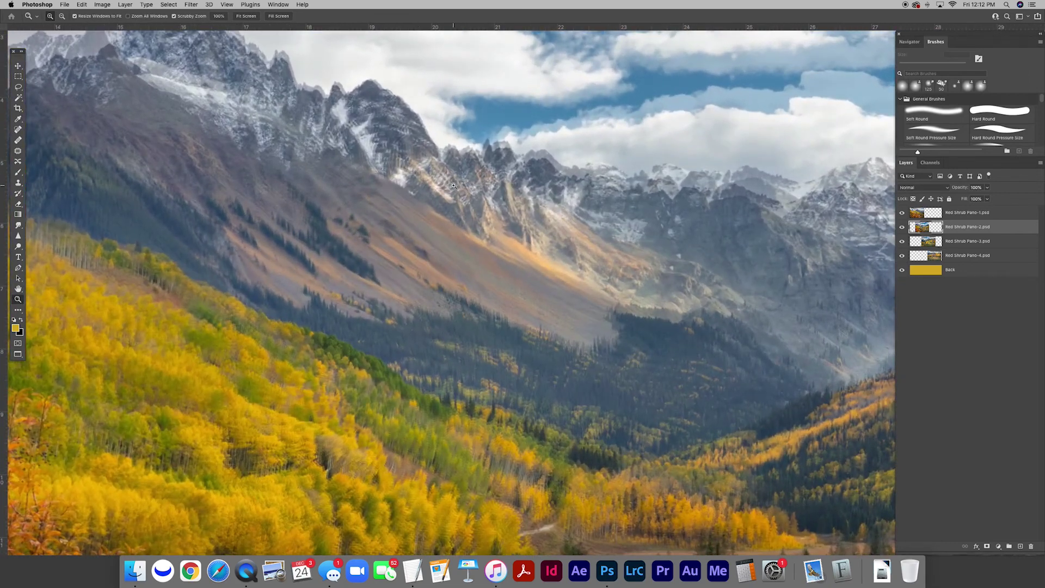
pyautogui.press('v')
pyautogui.moveTo(585, 204); pyautogui.dragTo(586, 205)
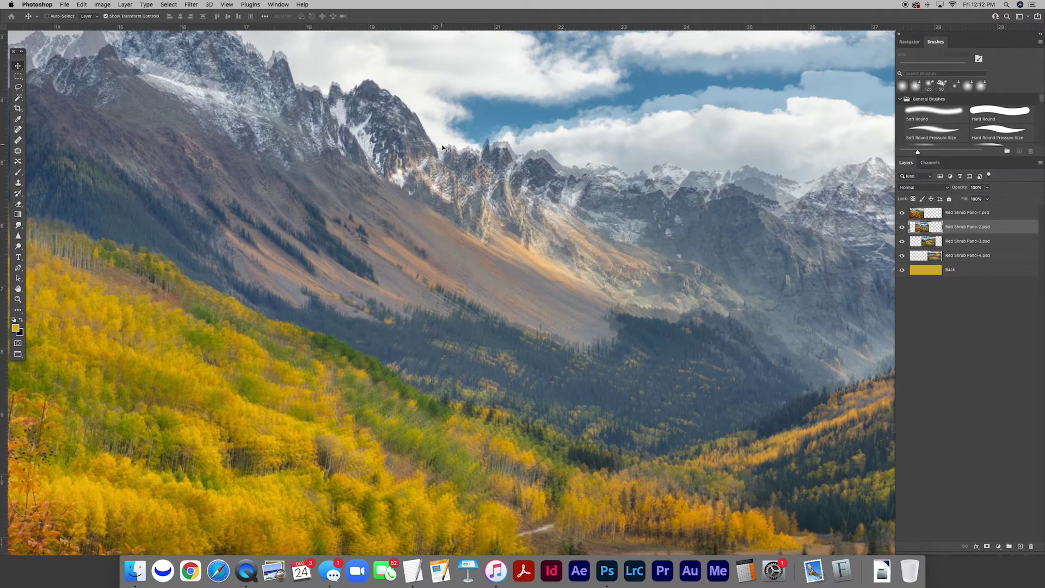
# - Add a vertical guide at about 19.75 inches through the aligned mountain ridge and set the Red Shrub Pano-1 layer's opacity to 100%
pyautogui.moveTo(424, 130); pyautogui.dragTo(468, 169)
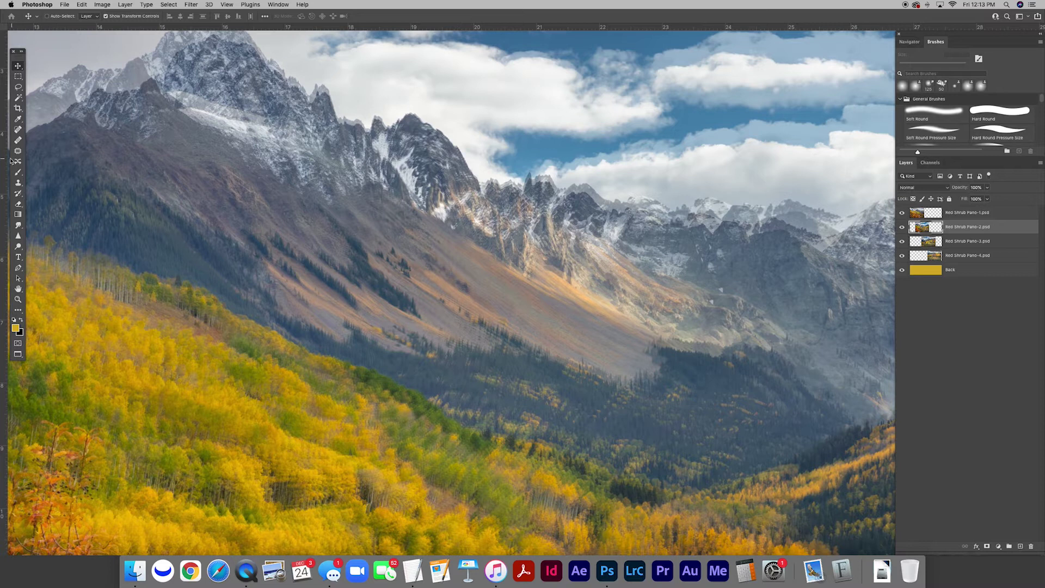
pyautogui.moveTo(4, 163); pyautogui.dragTo(461, 151)
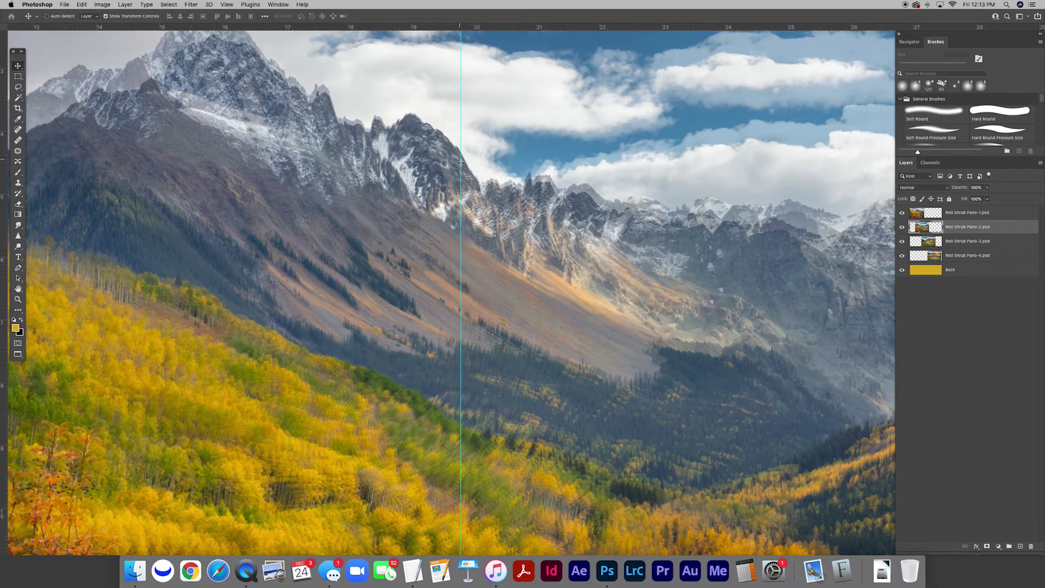
pyautogui.click(918, 213)
pyautogui.moveTo(958, 189); pyautogui.dragTo(1021, 196)
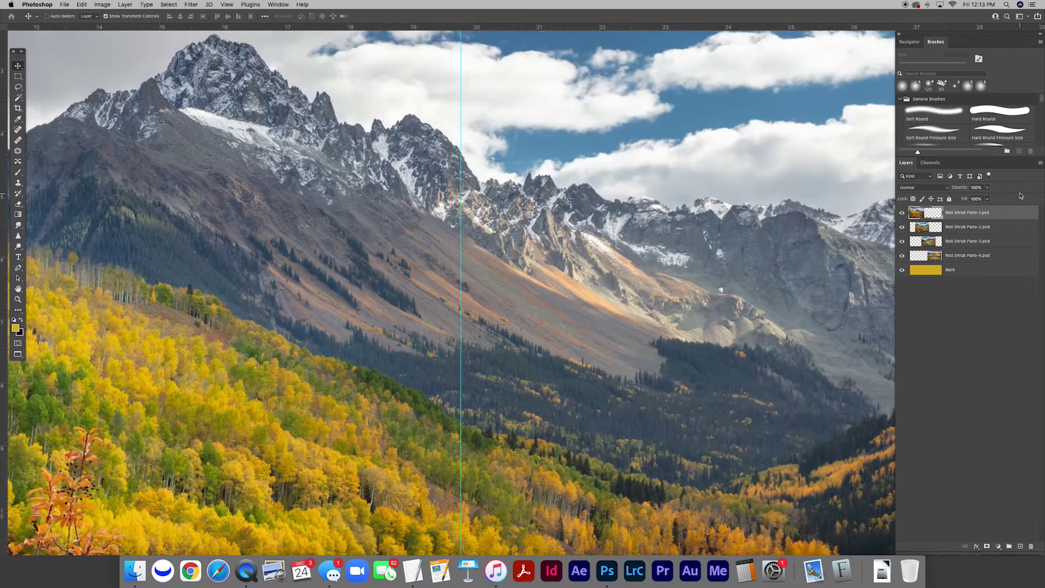
# - Add a white layer mask to the Red Shrub Pano-1 layer
pyautogui.press('super+minus')
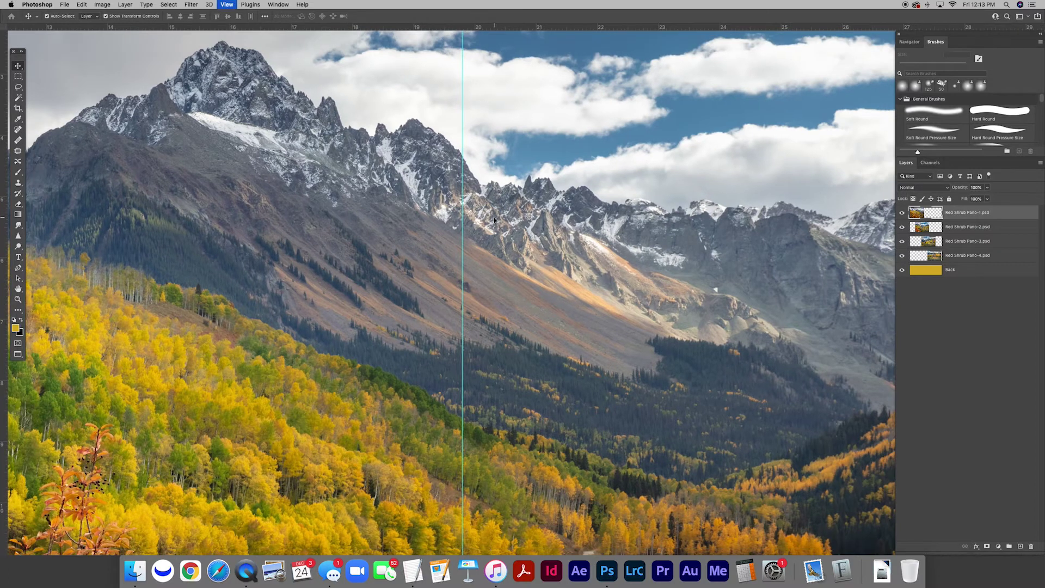
pyautogui.press('super+minus')
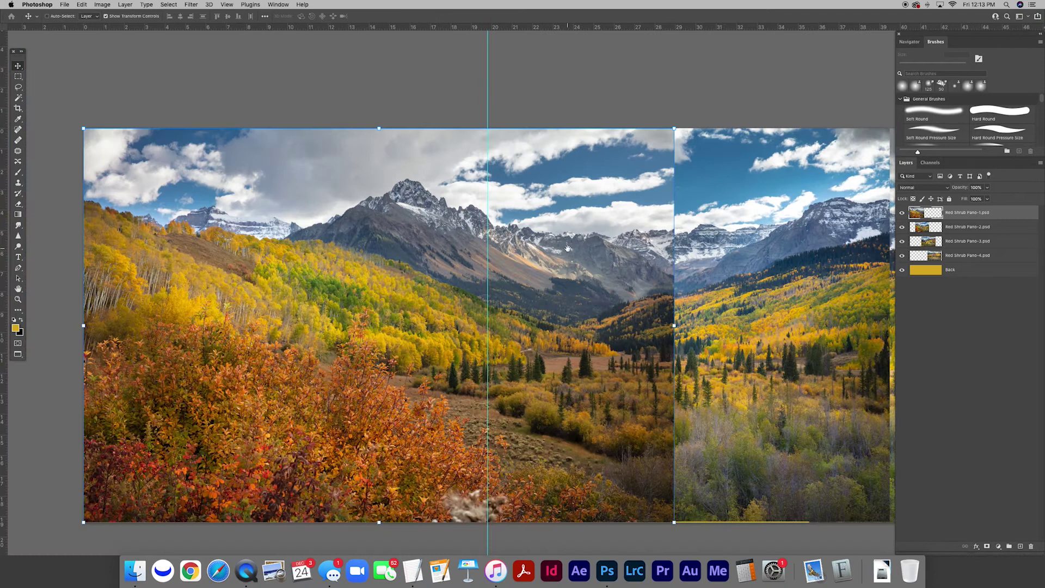
pyautogui.scroll(-2, 569, 251)
pyautogui.hscroll(3, 569, 251)
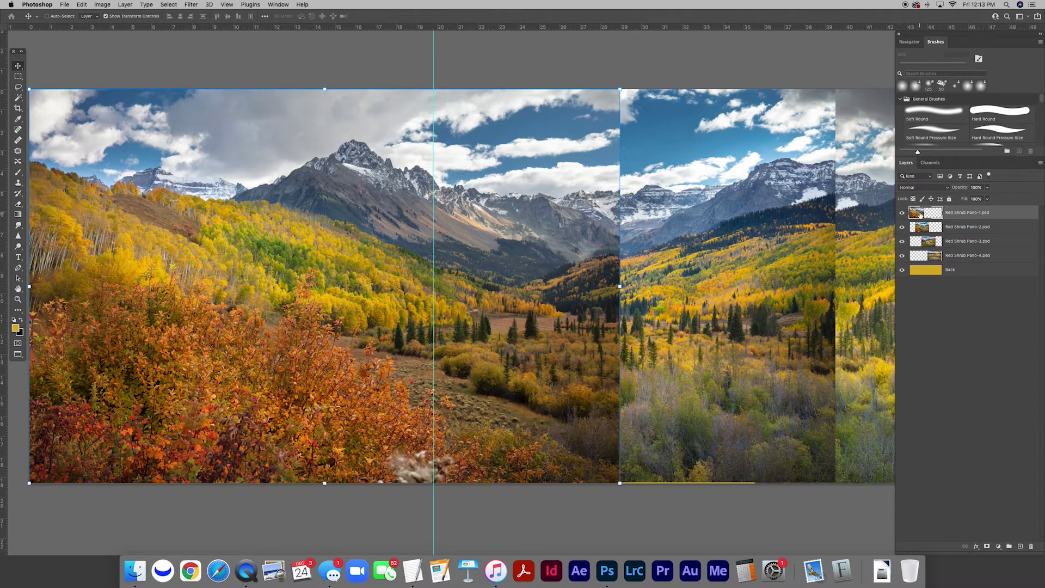
pyautogui.click(987, 547)
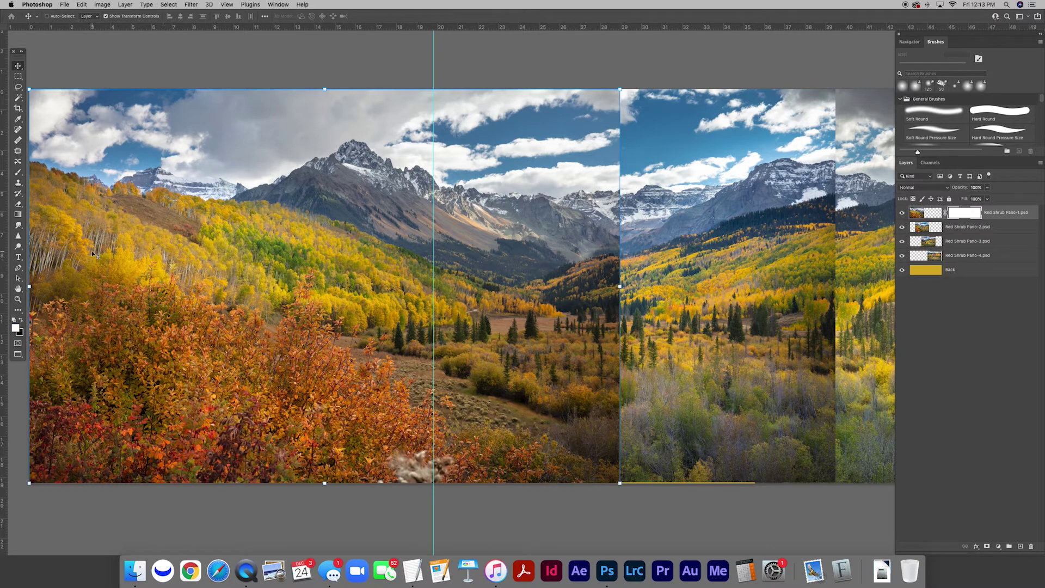
# - Paint black on the Red Shrub Pano-1 mask along the seam's sky and mountains with a 700 px soft round brush at 100% opacity
pyautogui.click(24, 173)
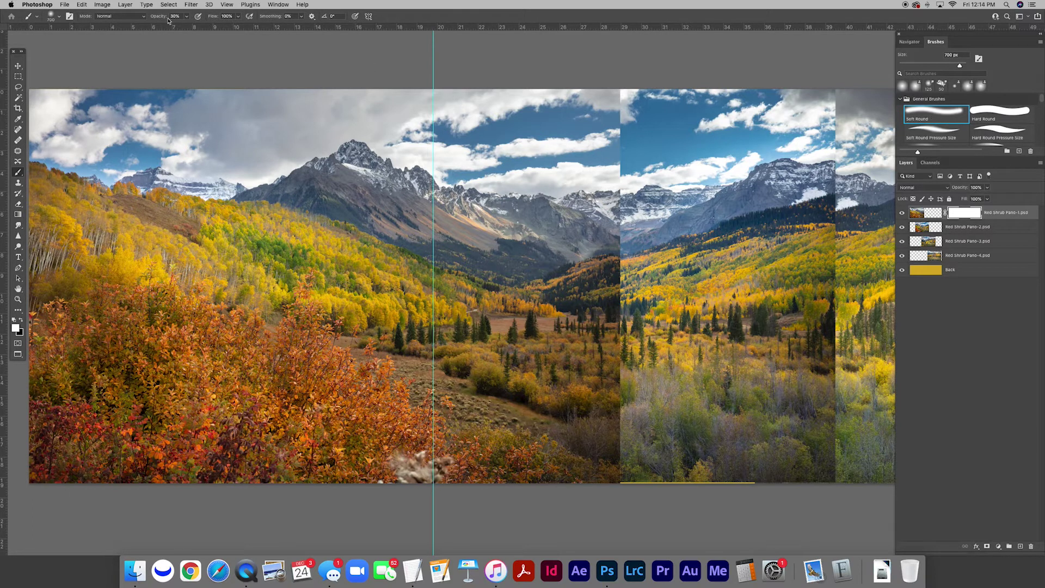
pyautogui.moveTo(157, 16); pyautogui.dragTo(250, 18)
pyautogui.click(21, 320)
pyautogui.click(21, 320)
pyautogui.click(21, 321)
pyautogui.moveTo(585, 186)
pyautogui.mouseDown()
pyautogui.moveTo(635, 182)
pyautogui.moveTo(601, 109)
pyautogui.moveTo(609, 258)
pyautogui.mouseUp()
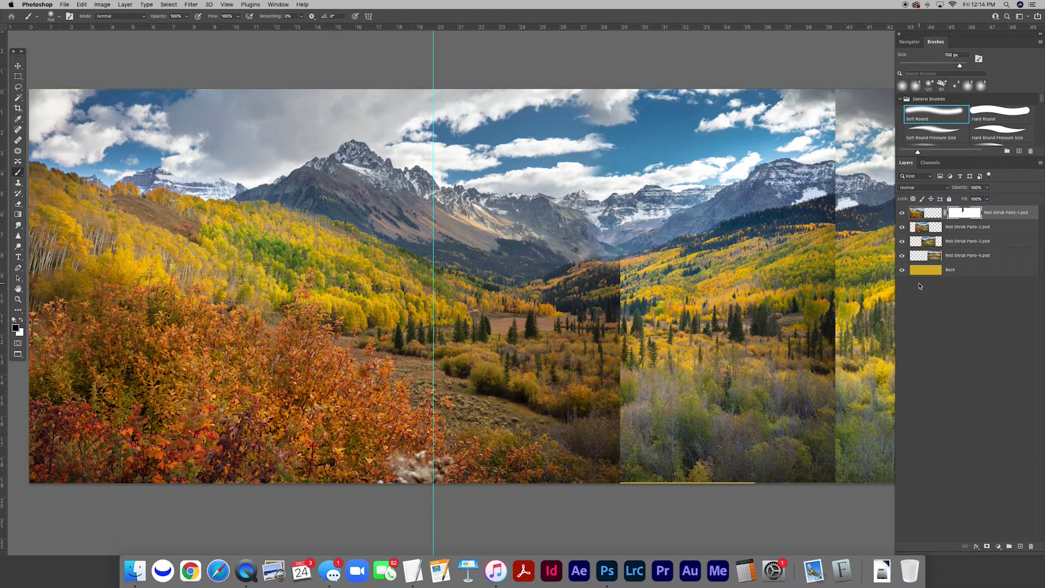
# - Hide the Red Shrub Pano-2, Pano-3 and Pano-4 layers and paint the Red Shrub Pano-1 mask black along the photo's full right edge
pyautogui.moveTo(903, 256); pyautogui.dragTo(902, 227)
pyautogui.moveTo(623, 205); pyautogui.dragTo(602, 469)
pyautogui.moveTo(603, 191)
pyautogui.mouseDown()
pyautogui.moveTo(575, 370)
pyautogui.moveTo(594, 467)
pyautogui.mouseUp()
pyautogui.moveTo(602, 305)
pyautogui.mouseDown()
pyautogui.moveTo(573, 150)
pyautogui.moveTo(560, 141)
pyautogui.moveTo(564, 239)
pyautogui.moveTo(584, 145)
pyautogui.mouseUp()
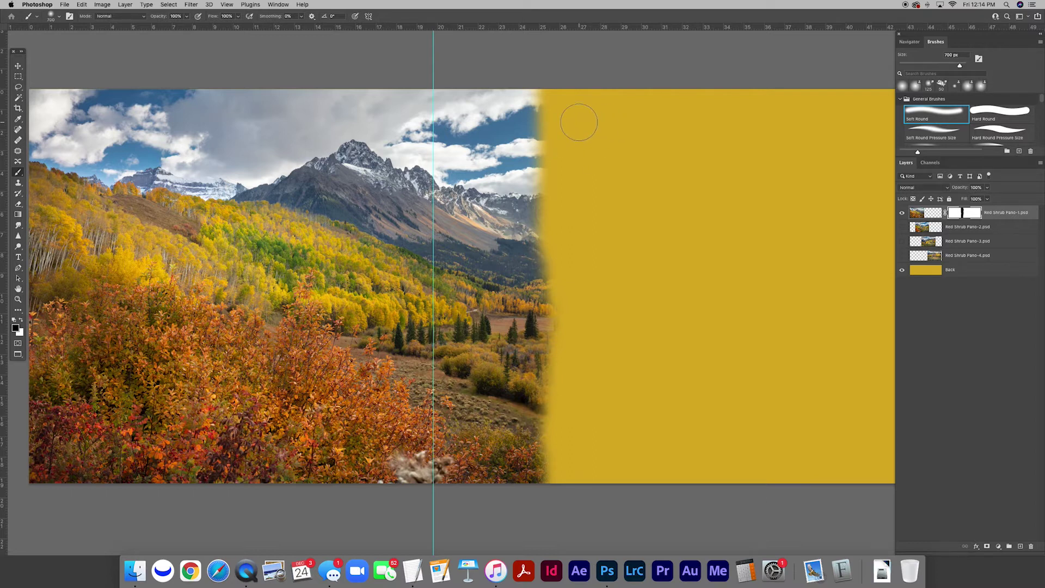
# - Paint white on the Red Shrub Pano-1 mask over the sky and peaks to restore the upper part of the photo's right edge
pyautogui.press('x')
pyautogui.moveTo(579, 118)
pyautogui.mouseDown()
pyautogui.moveTo(548, 120)
pyautogui.moveTo(541, 95)
pyautogui.moveTo(600, 126)
pyautogui.moveTo(629, 87)
pyautogui.moveTo(561, 147)
pyautogui.moveTo(559, 193)
pyautogui.moveTo(599, 205)
pyautogui.moveTo(583, 110)
pyautogui.moveTo(549, 148)
pyautogui.moveTo(624, 155)
pyautogui.mouseUp()
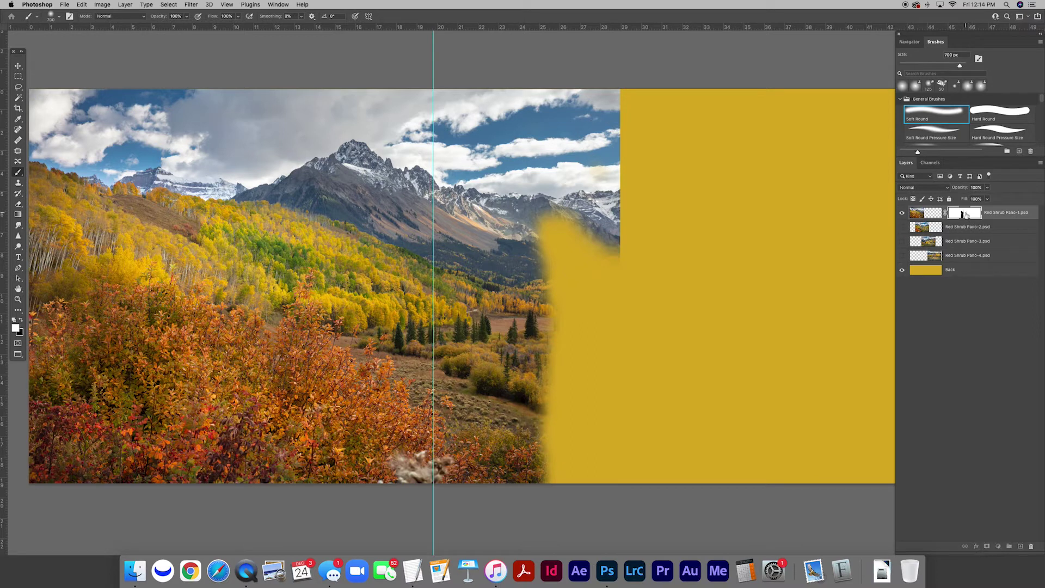
# - Show the Red Shrub Pano-2 layer again while keeping the Red Shrub Pano-3 and Pano-4 layers hidden
pyautogui.click(902, 255)
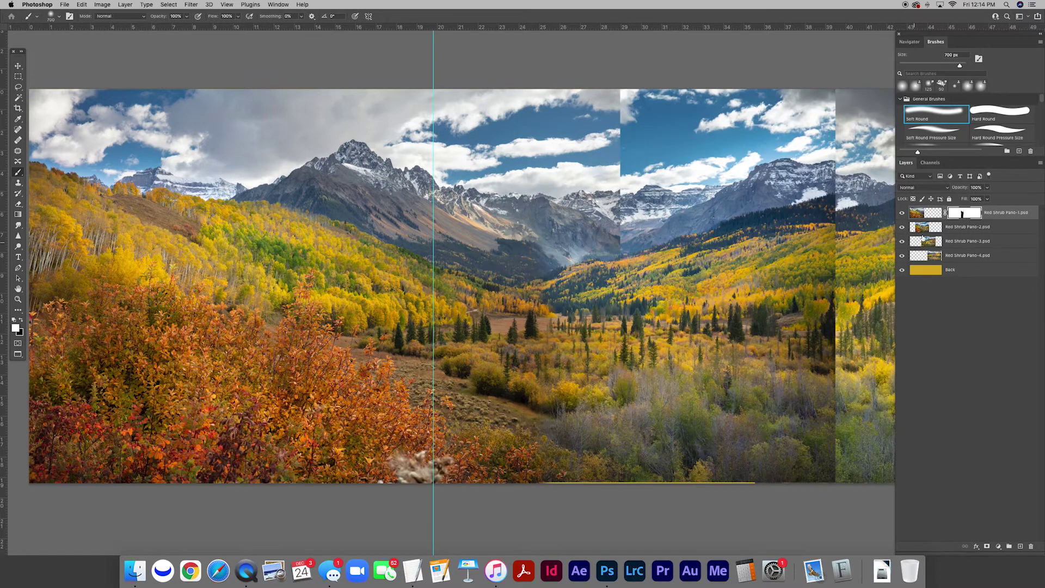
pyautogui.click(903, 241)
pyautogui.click(902, 256)
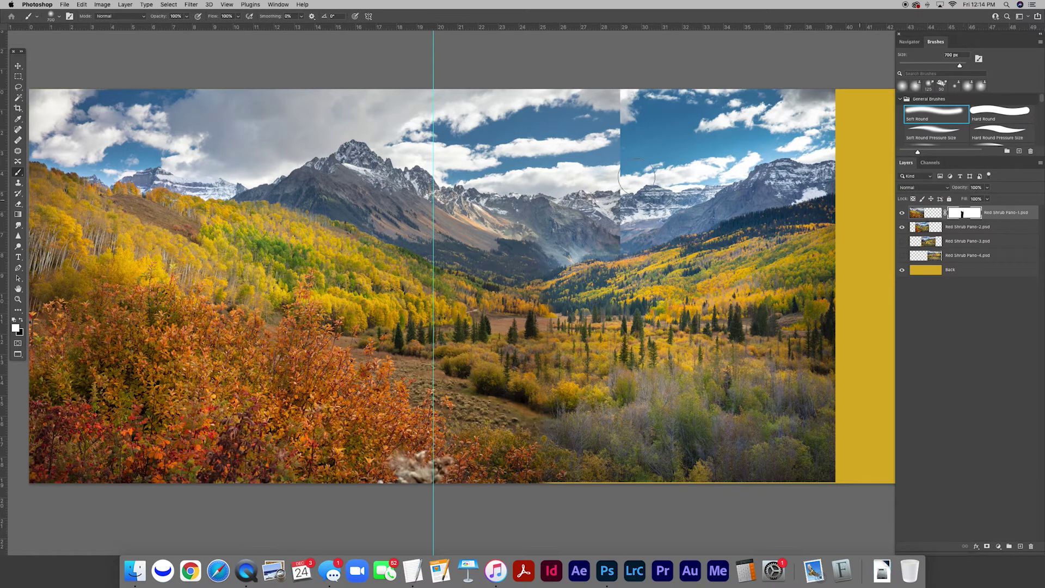
# - Paint black on the Red Shrub Pano-1 mask with a 1600 px soft brush to blend the sky and mountain seam into Red Shrub Pano-2
pyautogui.press('x')
pyautogui.press(']')
pyautogui.press(']')
pyautogui.press(']')
pyautogui.press(']')
pyautogui.press(']')
pyautogui.press(']')
pyautogui.press(']')
pyautogui.press(']')
pyautogui.press(']')
pyautogui.press('super+minus')
pyautogui.moveTo(574, 235)
pyautogui.mouseDown()
pyautogui.moveTo(572, 199)
pyautogui.moveTo(545, 172)
pyautogui.moveTo(556, 295)
pyautogui.moveTo(543, 366)
pyautogui.moveTo(513, 327)
pyautogui.moveTo(508, 293)
pyautogui.moveTo(501, 235)
pyautogui.moveTo(517, 204)
pyautogui.mouseUp()
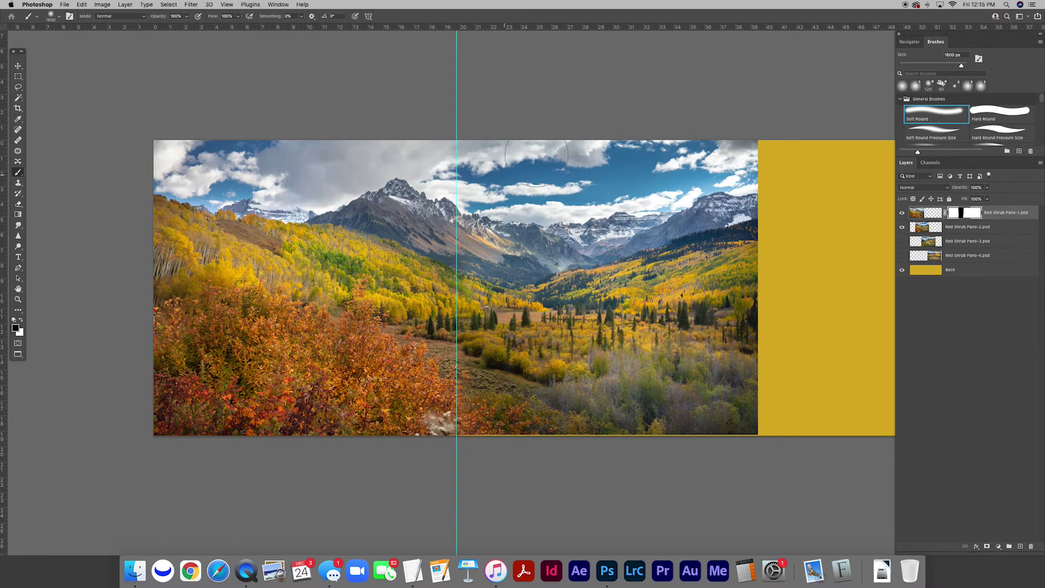
# - Paint black on the Red Shrub Pano-1 mask over the clouds between the vertical guide and the blue sky, using a smaller soft brush
pyautogui.press('z')
pyautogui.moveTo(461, 200); pyautogui.dragTo(516, 206)
pyautogui.scroll(-2, 516, 207)
pyautogui.hscroll(-2, 515, 207)
pyautogui.press('b')
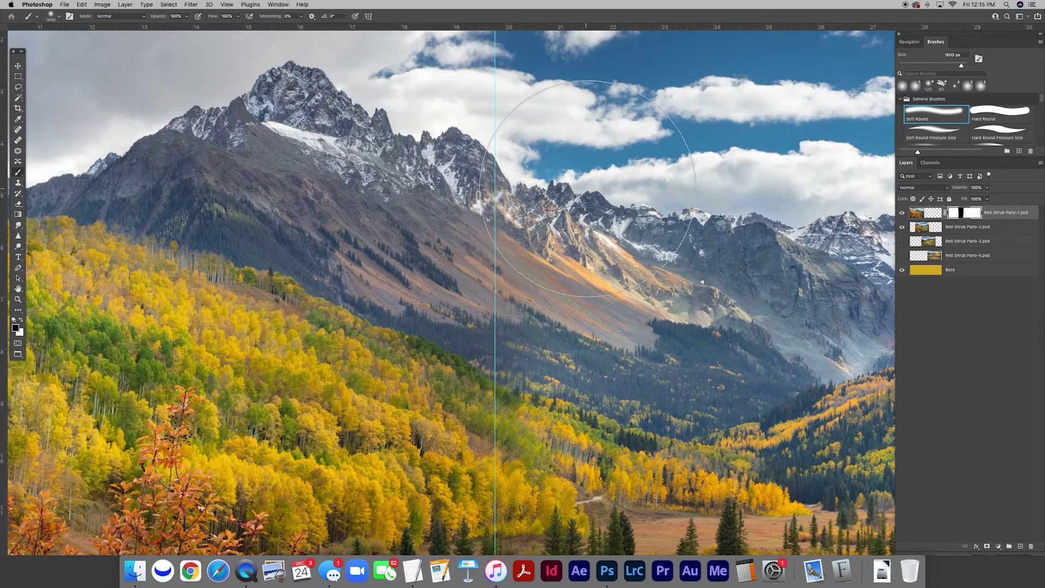
pyautogui.press('[')
pyautogui.press('[')
pyautogui.press('[')
pyautogui.press('[')
pyautogui.press('[')
pyautogui.press('[')
pyautogui.press('[')
pyautogui.press('[')
pyautogui.press('[')
pyautogui.press('[')
pyautogui.press('[')
pyautogui.press('[')
pyautogui.scroll(3, 566, 149)
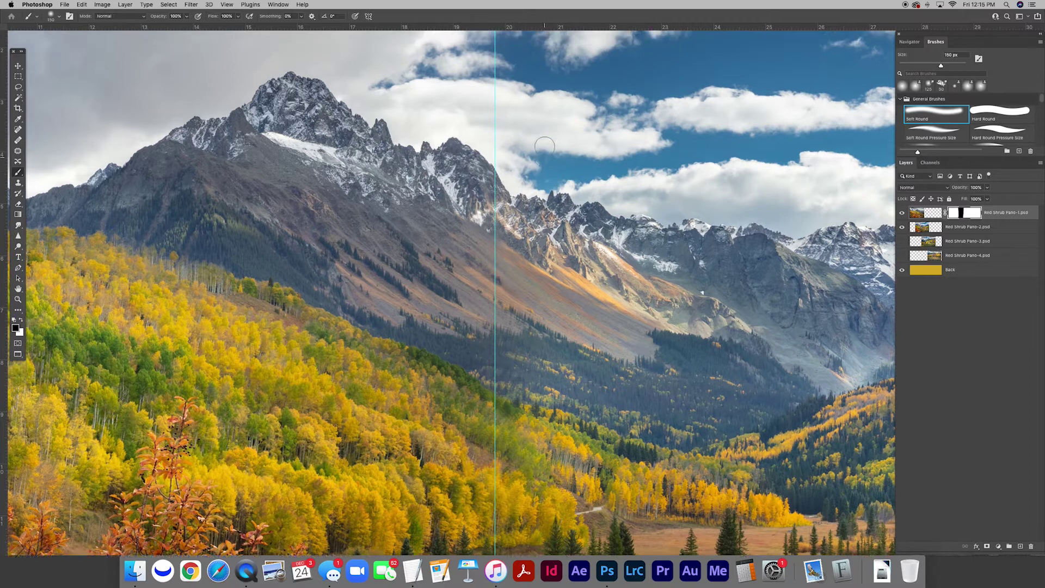
pyautogui.press(']')
pyautogui.press(']')
pyautogui.press(']')
pyautogui.press(']')
pyautogui.press(']')
pyautogui.press(']')
pyautogui.press(']')
pyautogui.moveTo(528, 136)
pyautogui.mouseDown()
pyautogui.moveTo(459, 124)
pyautogui.moveTo(443, 133)
pyautogui.moveTo(506, 133)
pyautogui.moveTo(562, 163)
pyautogui.mouseUp()
# - Reduce the soft brush to 250 px and paint the Red Shrub Pano-1 mask at the cloud edge beside the guide
pyautogui.press('[')
pyautogui.press('[')
pyautogui.press('[')
pyautogui.press('[')
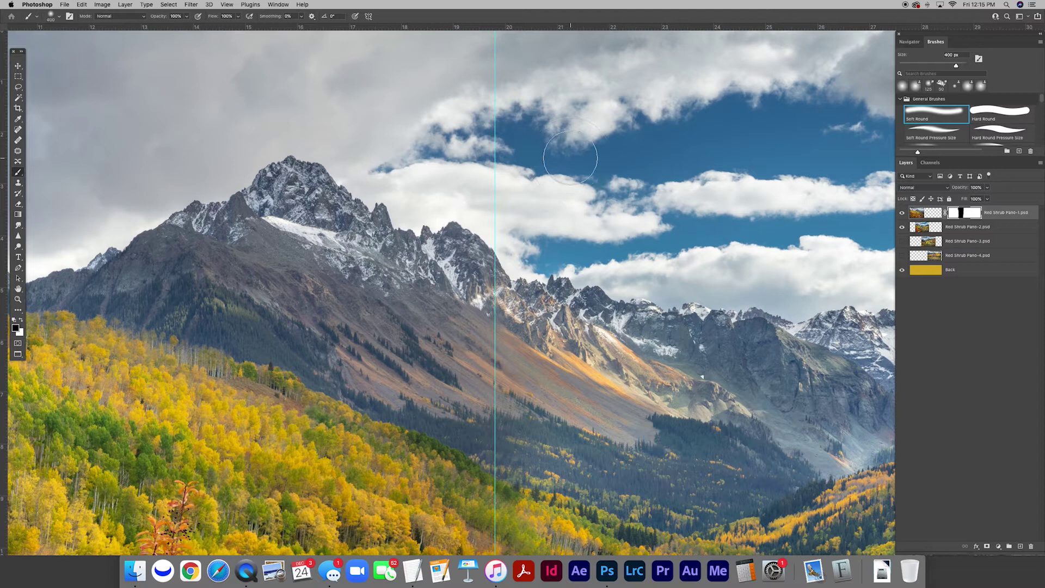
pyautogui.moveTo(419, 147)
pyautogui.mouseDown()
pyautogui.moveTo(380, 160)
pyautogui.moveTo(389, 146)
pyautogui.moveTo(401, 140)
pyautogui.moveTo(381, 169)
pyautogui.moveTo(461, 117)
pyautogui.mouseUp()
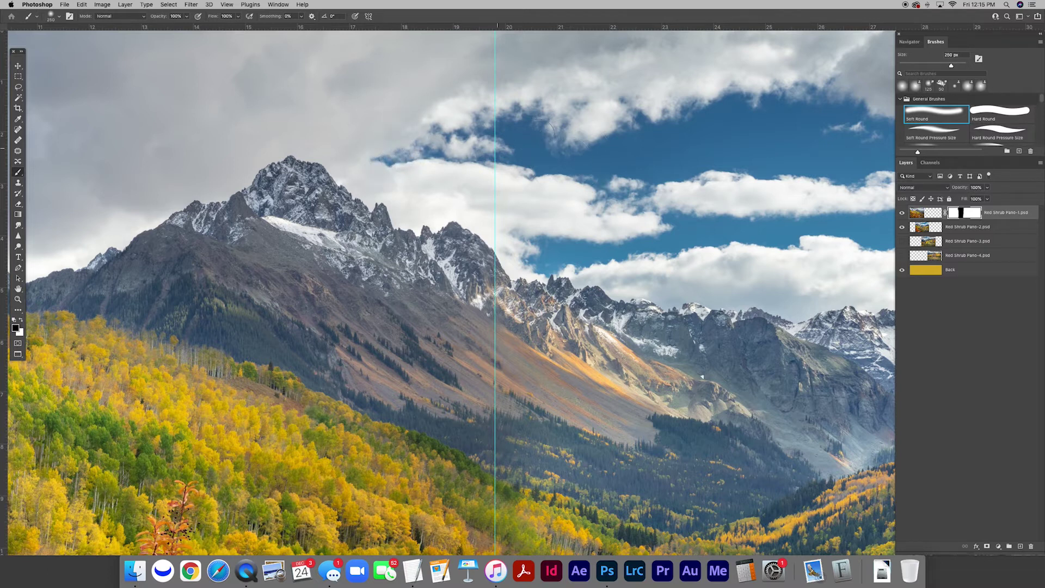
pyautogui.scroll(5, 565, 142)
pyautogui.press(']')
pyautogui.press(']')
pyautogui.press(']')
pyautogui.press(']')
pyautogui.press(']')
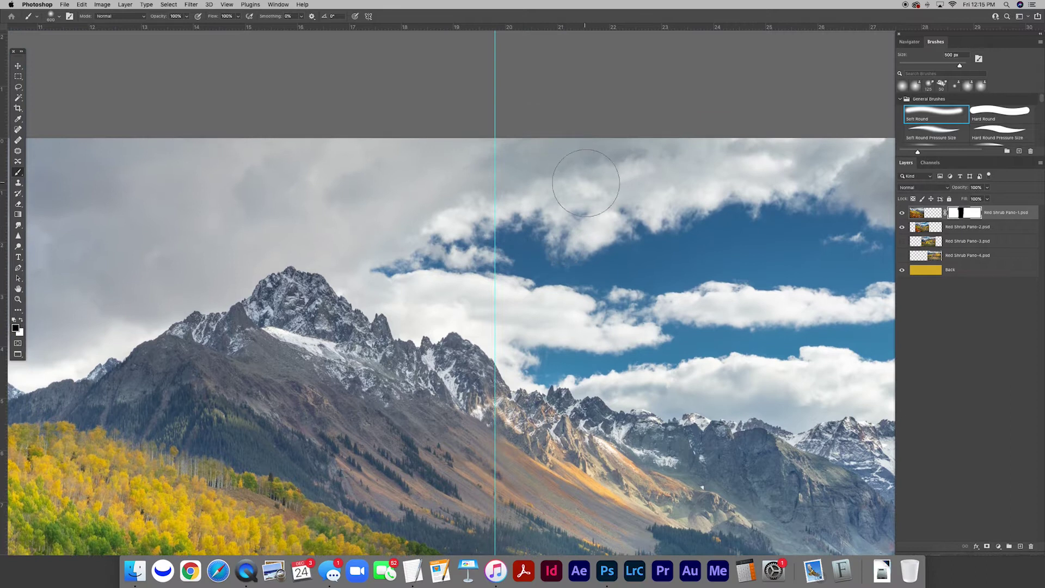
pyautogui.scroll(-4, 529, 207)
pyautogui.press('[')
pyautogui.press('[')
pyautogui.press('[')
pyautogui.press('[')
pyautogui.press('[')
pyautogui.press('[')
pyautogui.press('[')
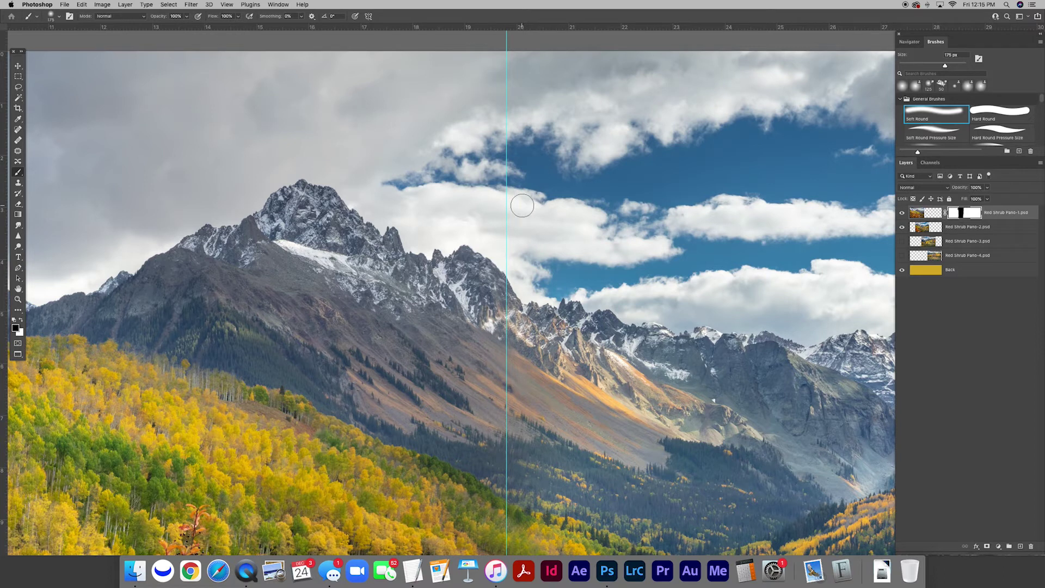
pyautogui.press(']')
pyautogui.press(']')
pyautogui.press(']')
pyautogui.press(']')
pyautogui.press(']')
pyautogui.press(']')
pyautogui.press('[')
pyautogui.press('[')
pyautogui.press('[')
pyautogui.press('[')
pyautogui.press('[')
# - Examine the Red Shrub Pano-1 mask as a red overlay along the sky, mountain and tree seams
pyautogui.press('\\')
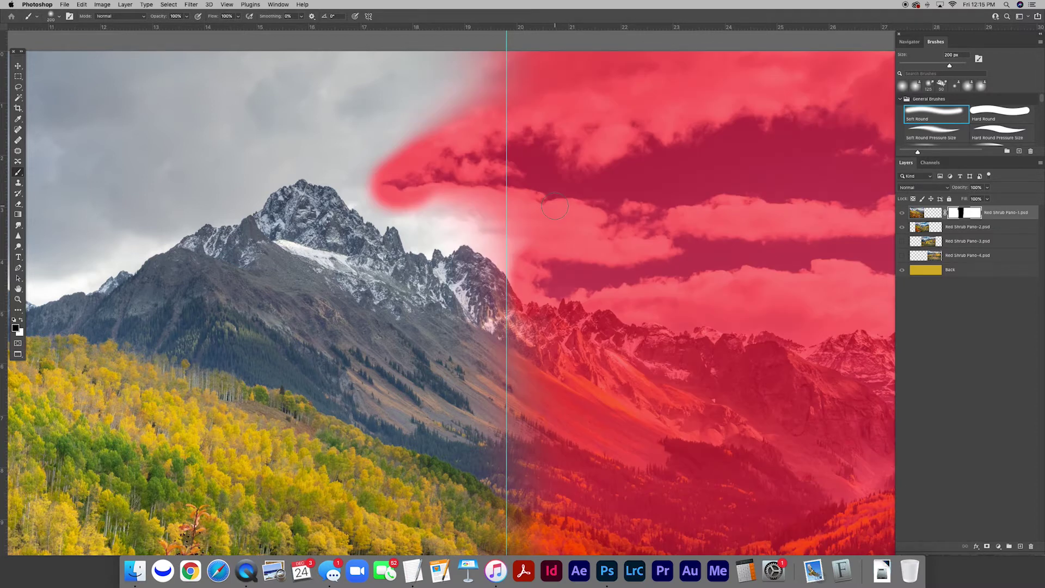
pyautogui.scroll(-3, 555, 206)
pyautogui.scroll(4, 555, 206)
pyautogui.hscroll(9, 555, 206)
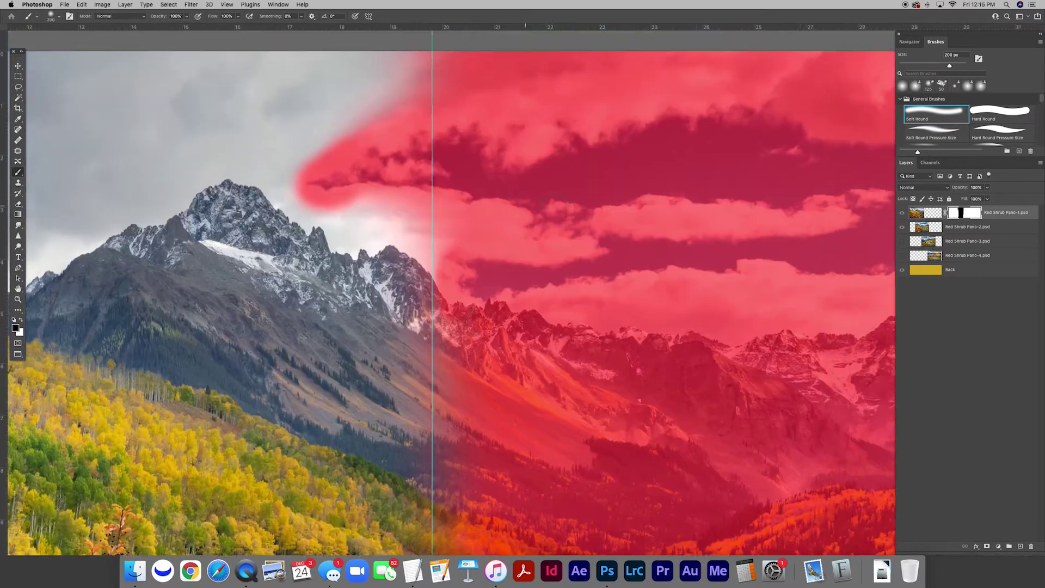
pyautogui.hscroll(-8, 555, 206)
pyautogui.scroll(-5, 554, 205)
pyautogui.scroll(3, 554, 206)
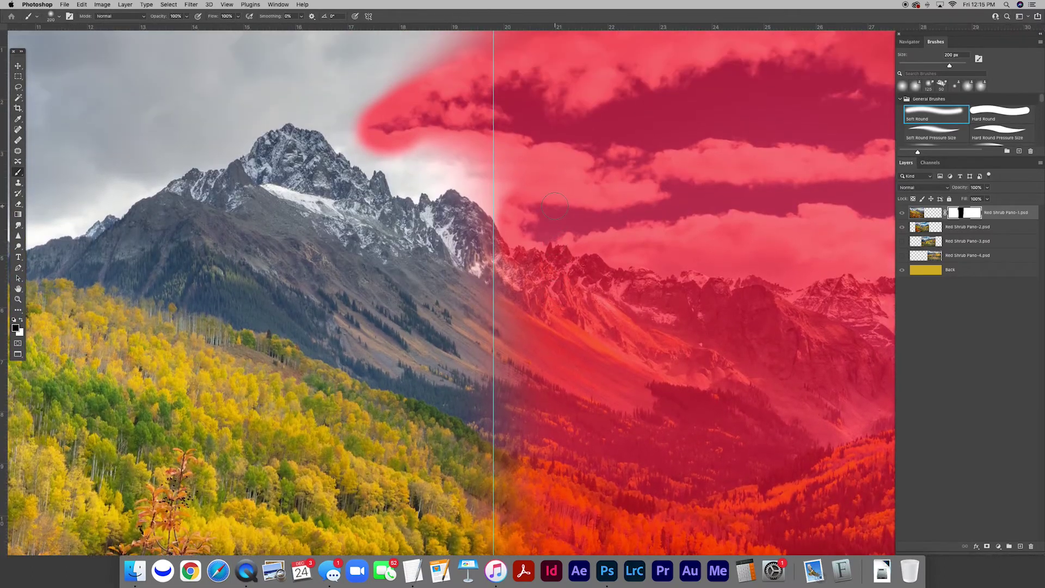
pyautogui.scroll(-3, 554, 206)
pyautogui.scroll(-2, 555, 205)
pyautogui.scroll(5, 555, 206)
pyautogui.hscroll(-2, 554, 206)
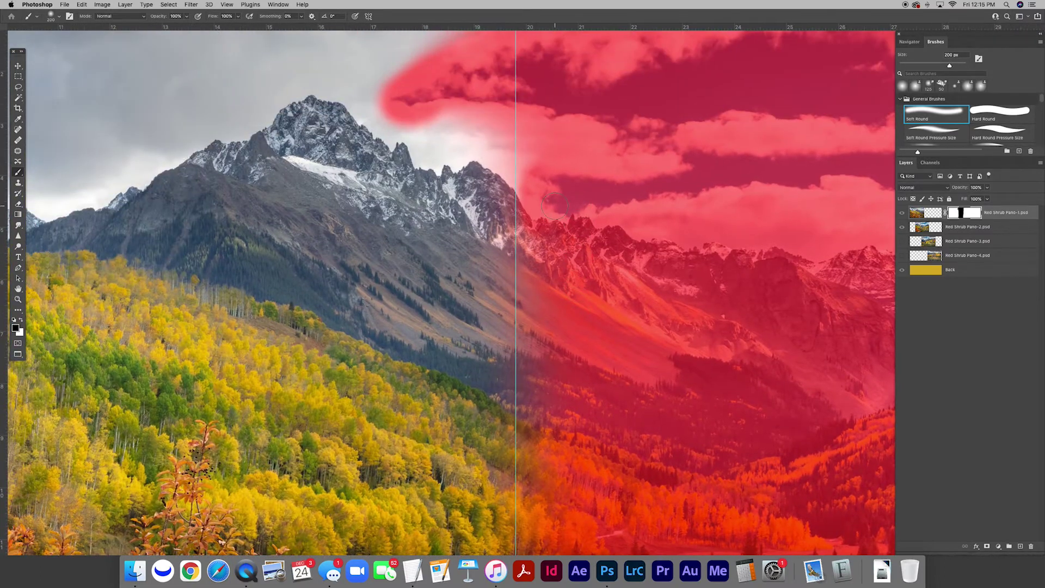
pyautogui.hscroll(8, 563, 192)
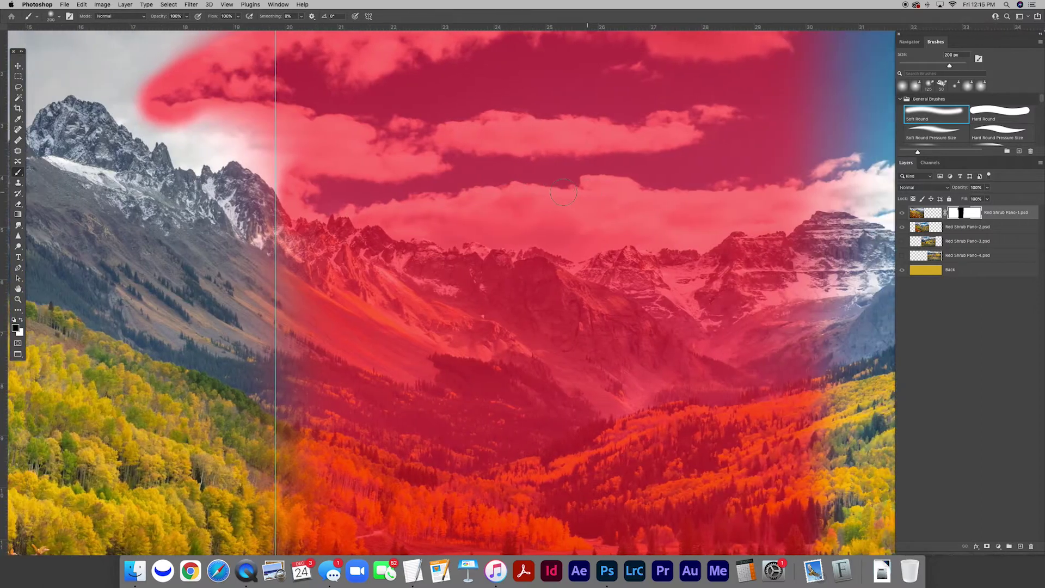
pyautogui.hscroll(-7, 563, 192)
pyautogui.press('\\')
# - Reduce the soft brush to 70 px and make white the painting colour for refining the Red Shrub Pano-1 mask at the mountain ridge
pyautogui.scroll(-6, 558, 188)
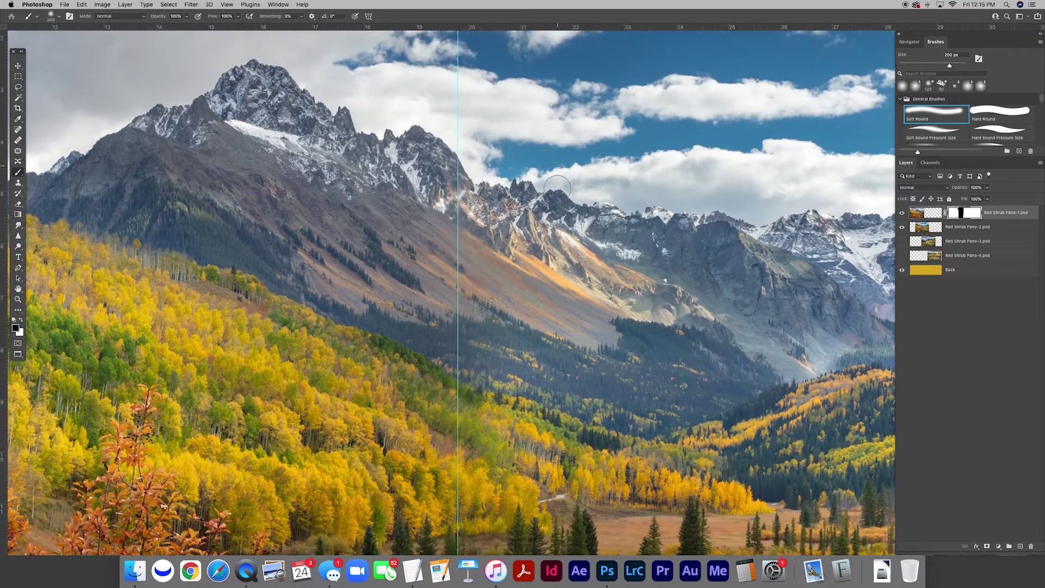
pyautogui.scroll(6, 557, 189)
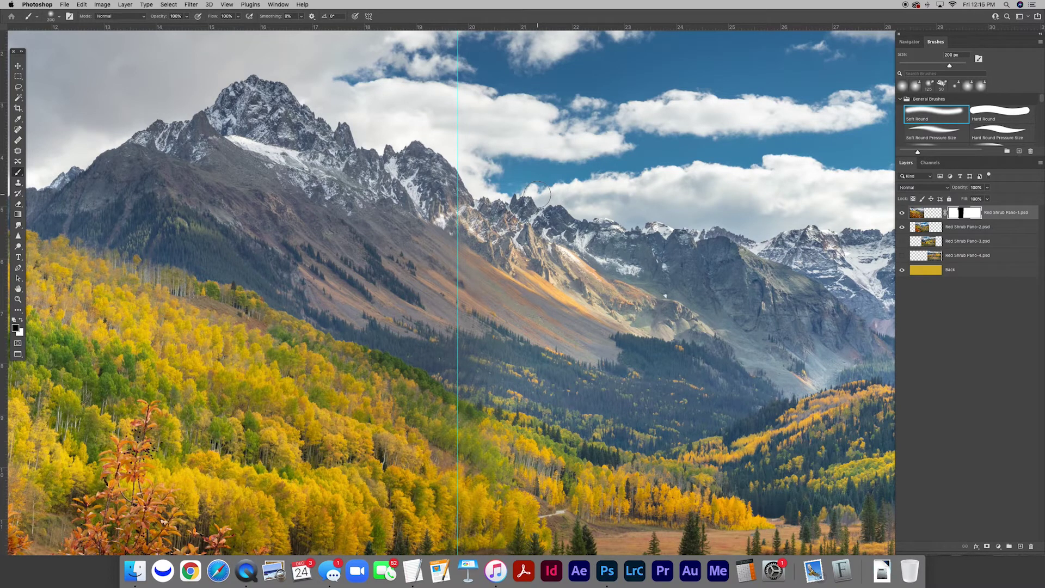
pyautogui.scroll(2, 522, 193)
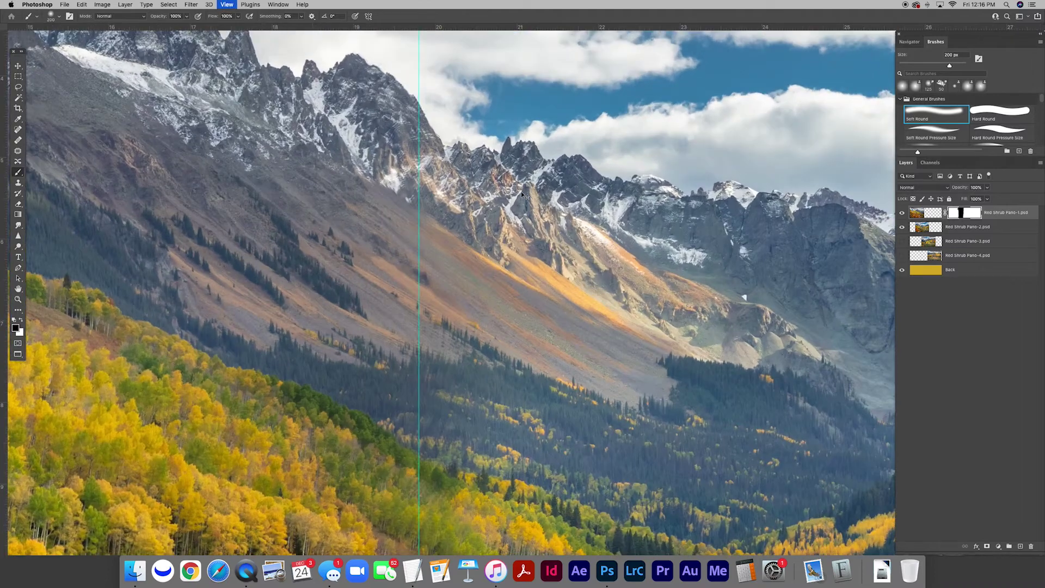
pyautogui.scroll(4, 530, 245)
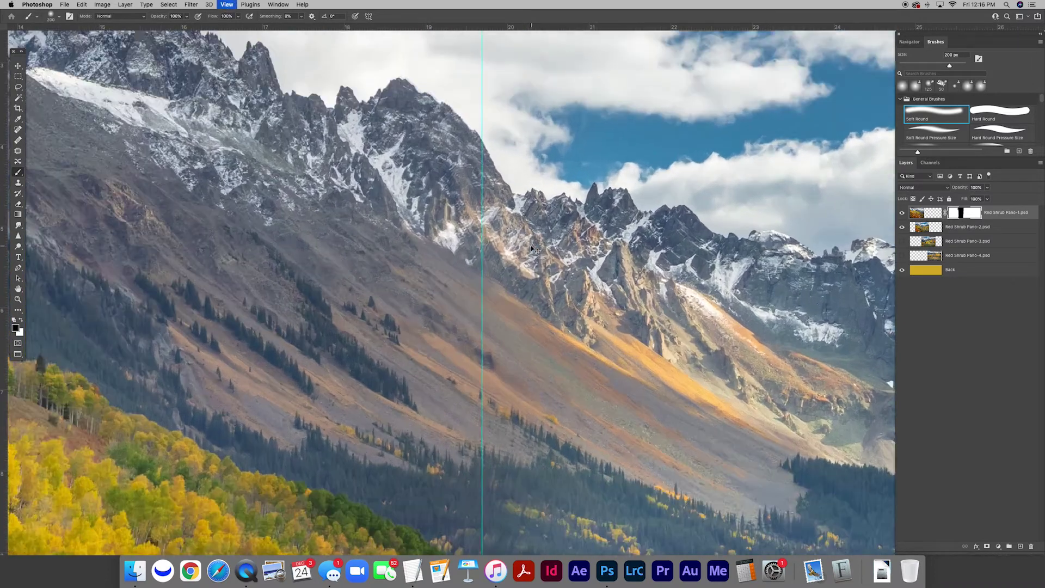
pyautogui.scroll(-3, 531, 249)
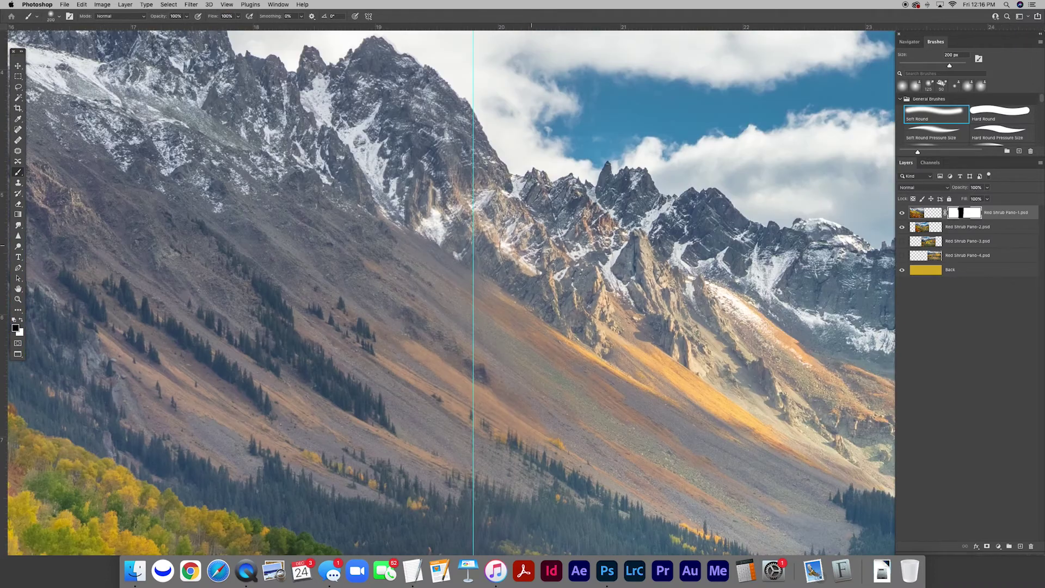
pyautogui.scroll(2, 490, 218)
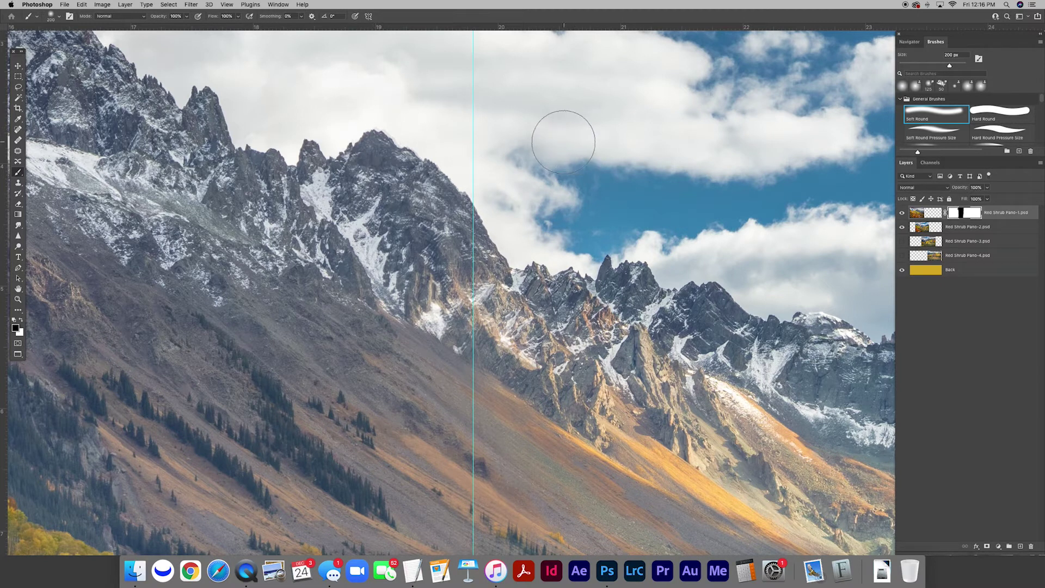
pyautogui.press(']')
pyautogui.press(']')
pyautogui.press(']')
pyautogui.press(']')
pyautogui.press('[')
pyautogui.press('[')
pyautogui.press('[')
pyautogui.press('[')
pyautogui.press('[')
pyautogui.press('[')
pyautogui.press('[')
pyautogui.press('[')
pyautogui.press('[')
pyautogui.press('[')
pyautogui.press('[')
pyautogui.press('x')
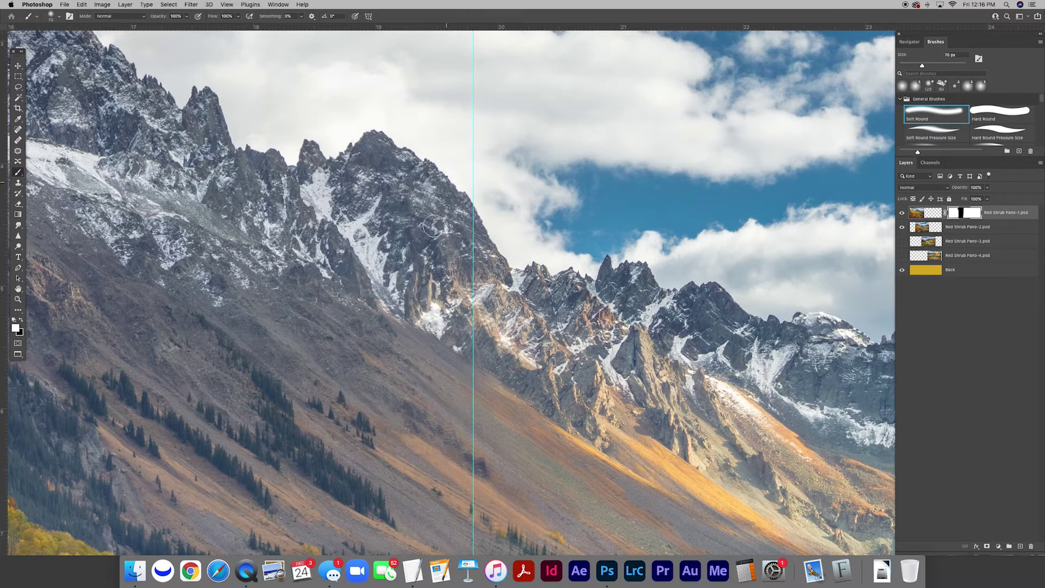
# - Check the mask edge with Red Shrub Pano-2 briefly hidden, and paint black on the Pano-1 mask along the ridge with a 60 px soft brush
pyautogui.click(903, 227)
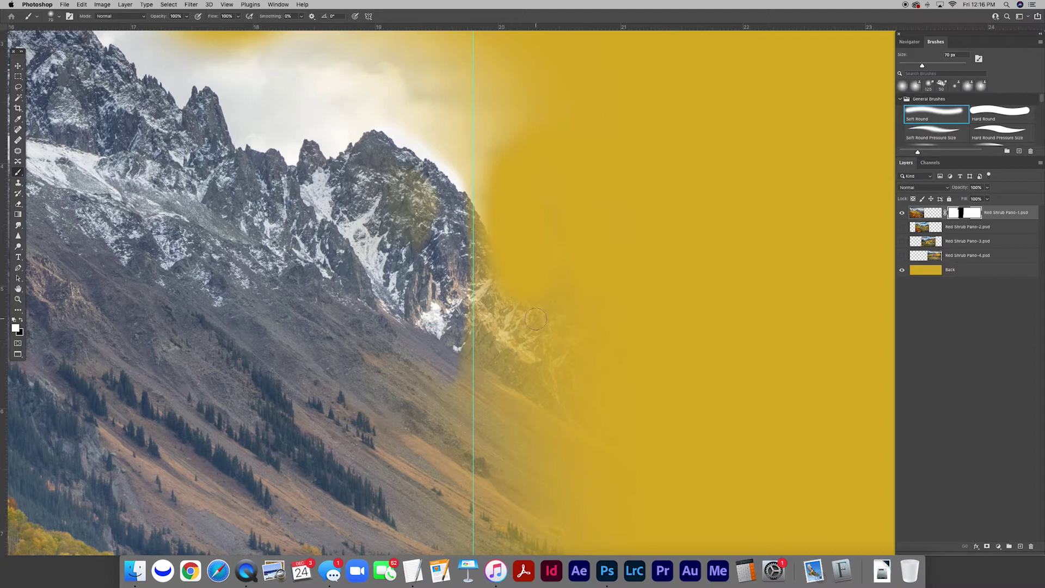
pyautogui.click(903, 228)
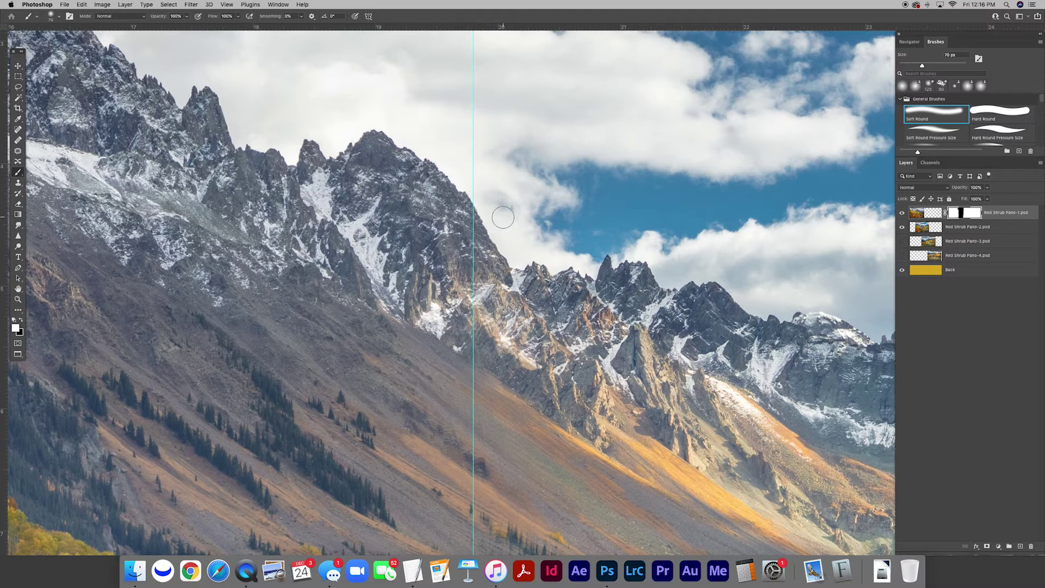
pyautogui.press('[')
pyautogui.click(22, 320)
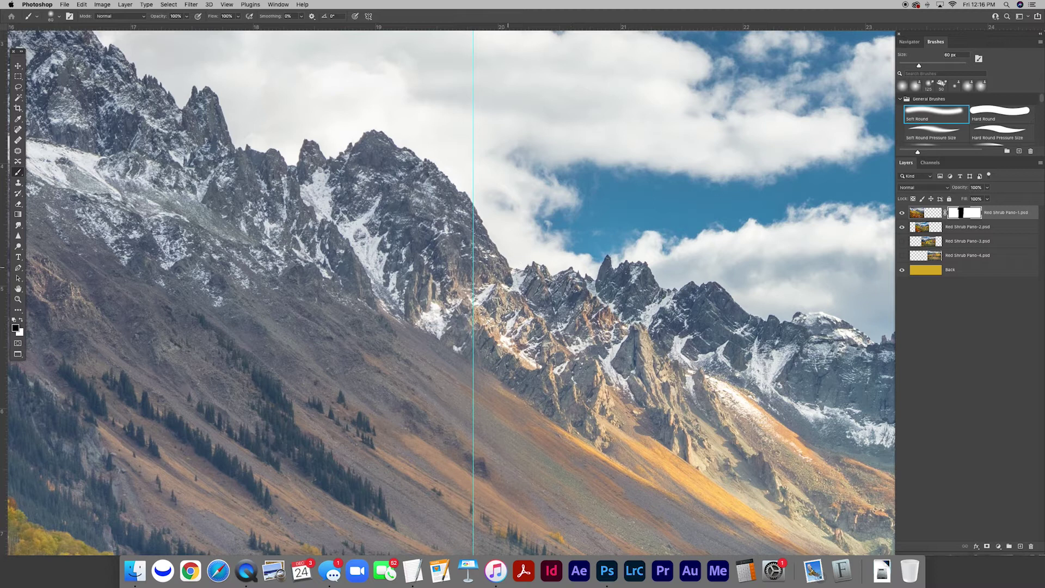
# - Paint black on the Red Shrub Pano-1 mask over the orange slope around the guide with the 60 px brush, checking the mask overlay
pyautogui.press('\\')
pyautogui.scroll(-5, 505, 297)
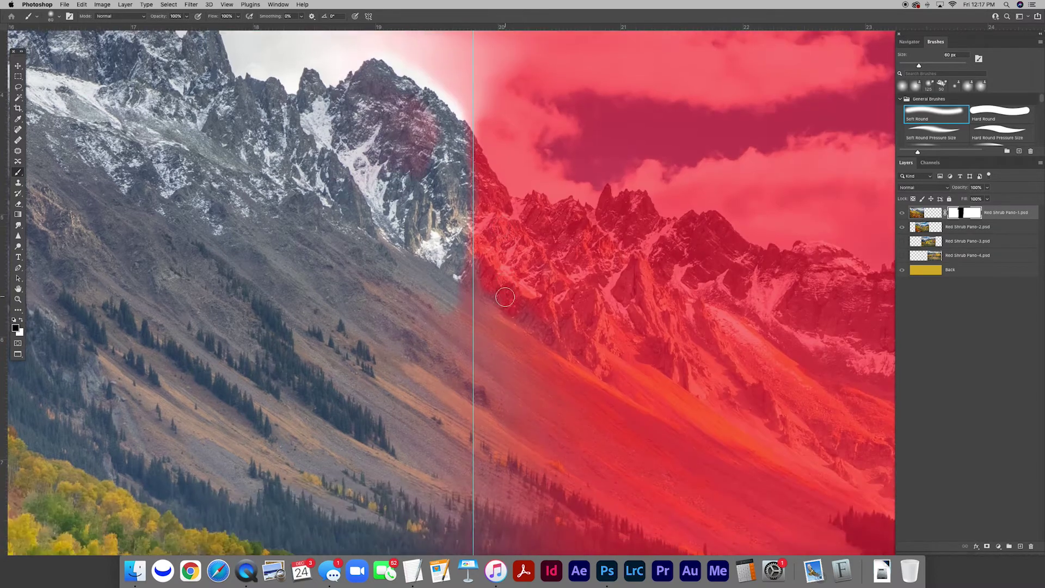
pyautogui.press('\\')
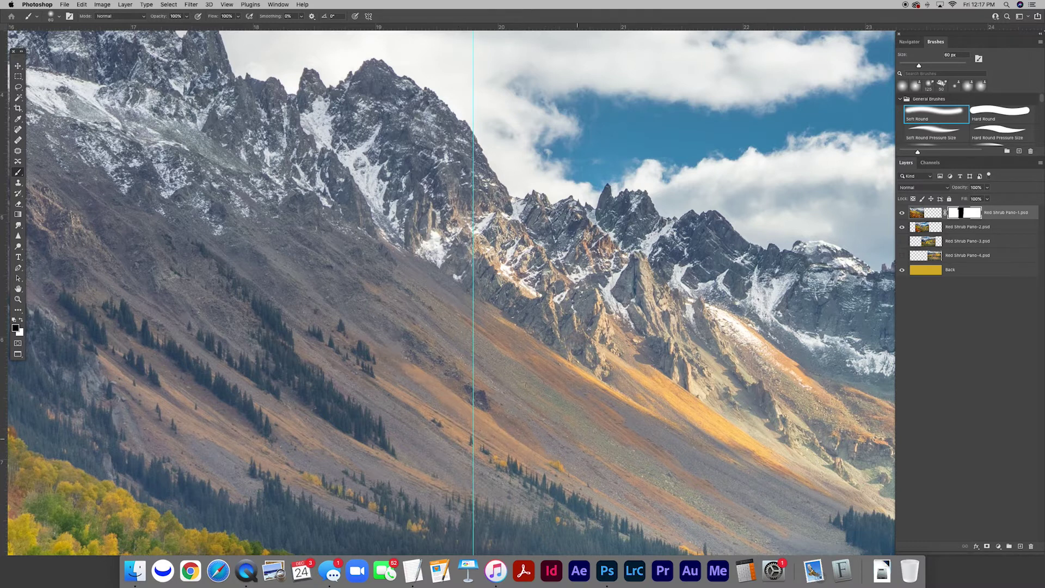
pyautogui.press('\\')
pyautogui.scroll(-5, 537, 256)
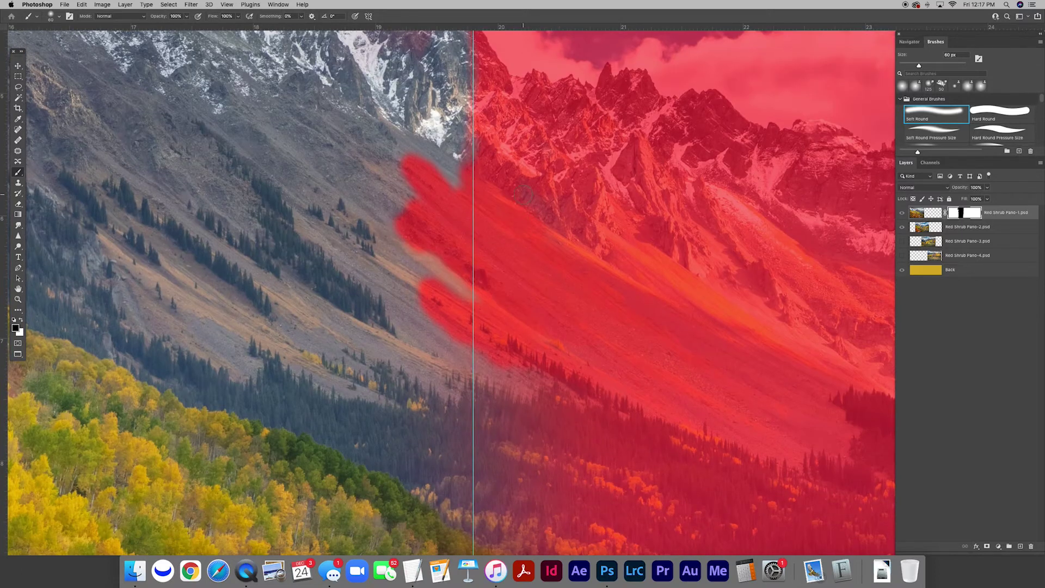
# - Paint black on the Red Shrub Pano-1 mask over the dark conifer band at the guide with an 80 px soft brush
pyautogui.press('\\')
pyautogui.scroll(-3, 505, 256)
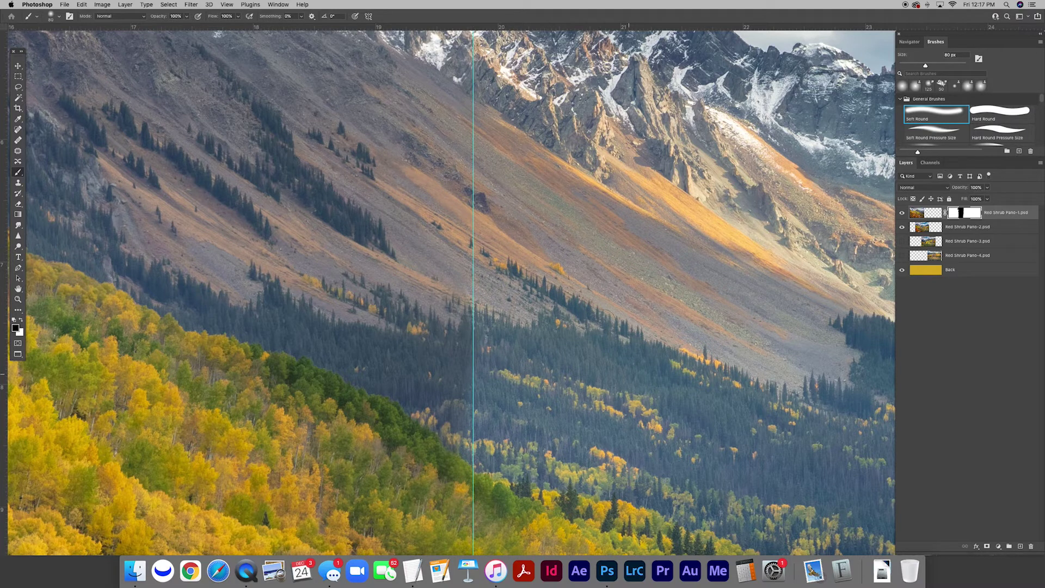
pyautogui.scroll(-5, 603, 319)
pyautogui.press('\\')
pyautogui.press('\\')
# - Paint black on the Red Shrub Pano-1 mask over the green and yellow aspens at the guide with a 70 px soft brush
pyautogui.press(']')
pyautogui.press(']')
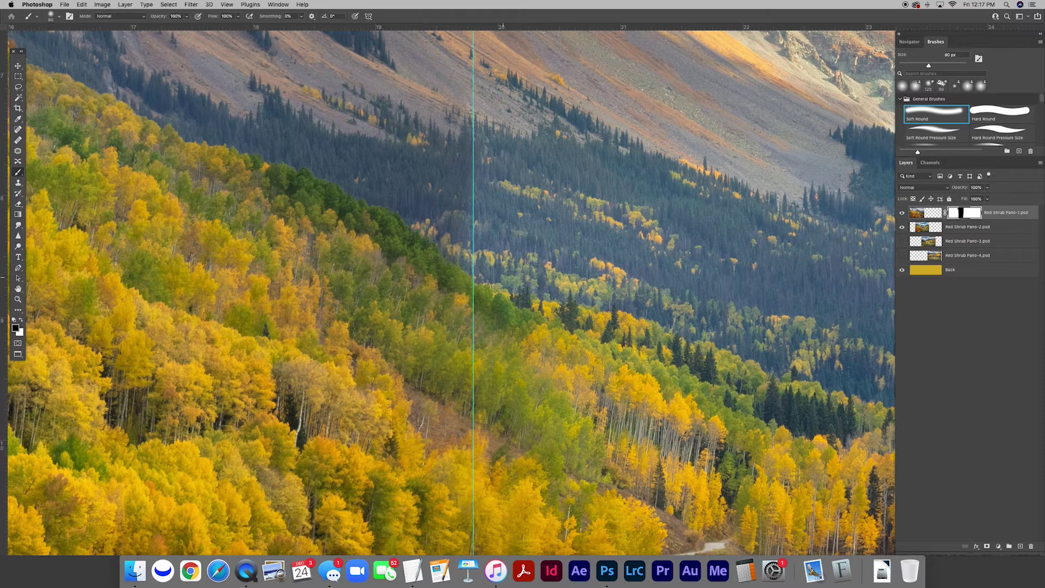
pyautogui.press('[')
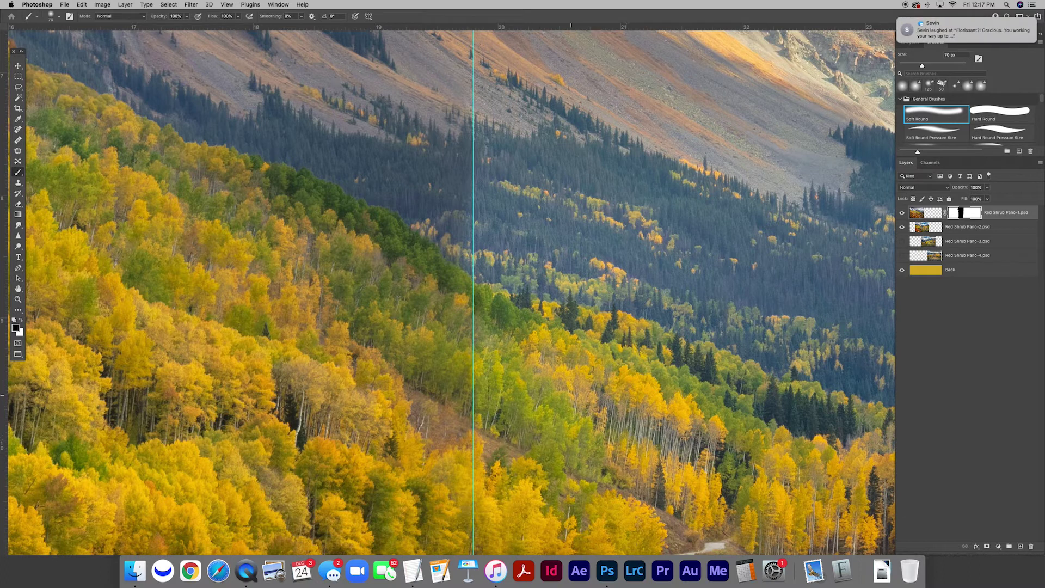
pyautogui.scroll(-3, 557, 402)
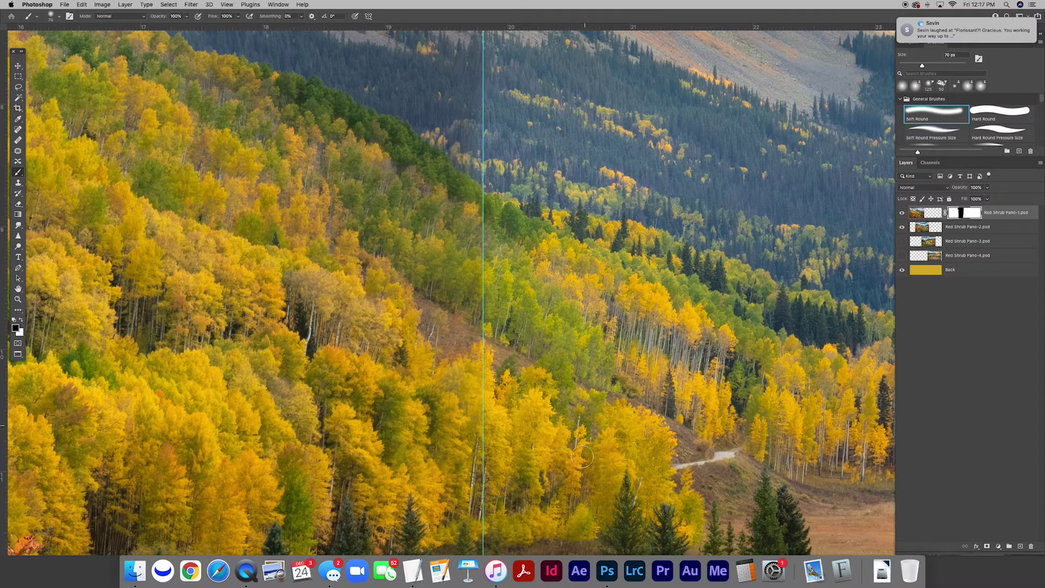
pyautogui.scroll(-3, 614, 421)
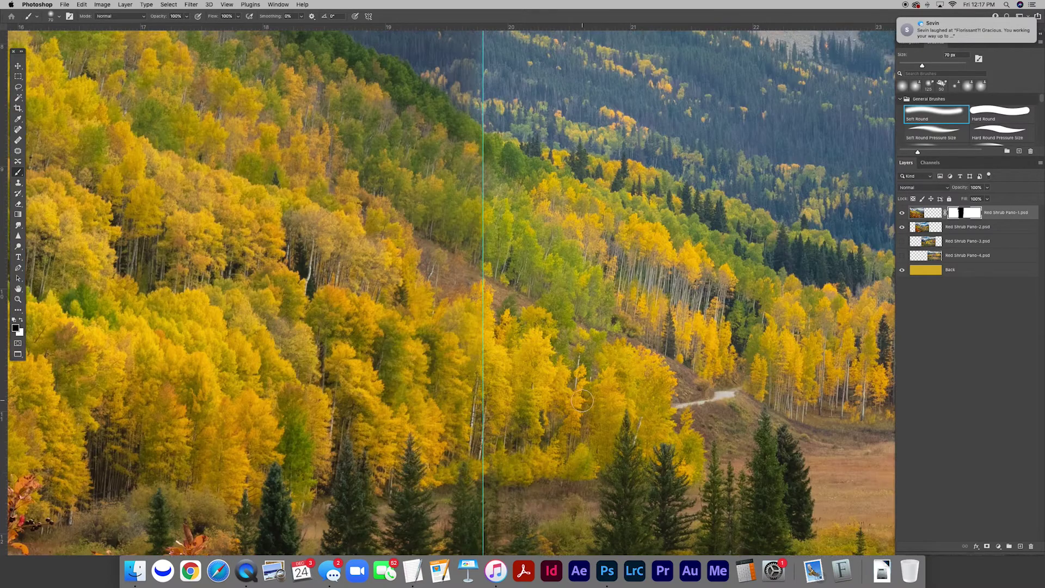
# - Examine the Red Shrub Pano-1 mask overlay along the yellow aspens and the evergreens at the meadow edge
pyautogui.press(']')
pyautogui.press(']')
pyautogui.press(']')
pyautogui.press(']')
pyautogui.press(']')
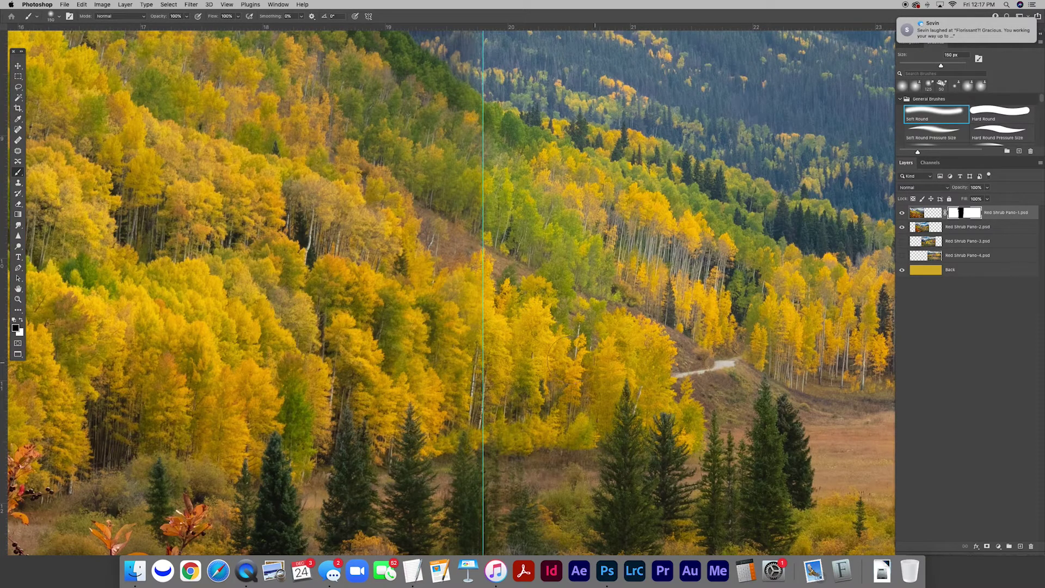
pyautogui.press('\\')
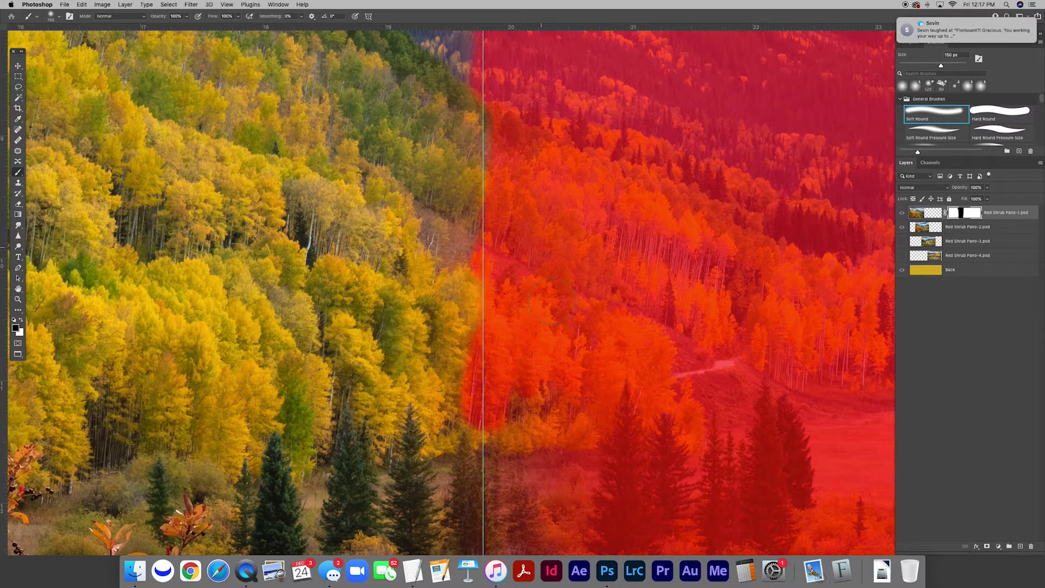
pyautogui.press(']')
pyautogui.scroll(-1, 530, 359)
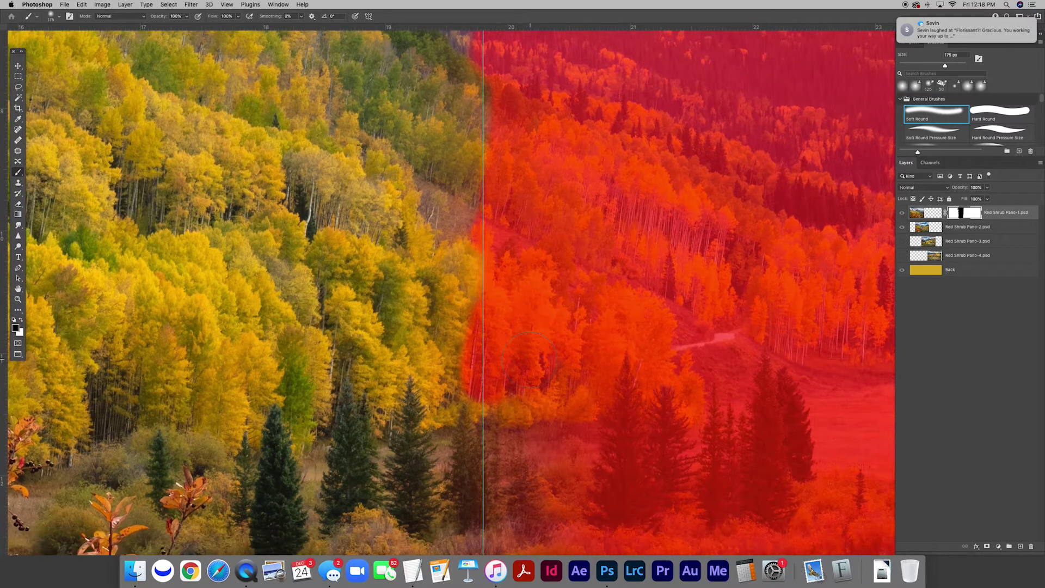
pyautogui.press('\\')
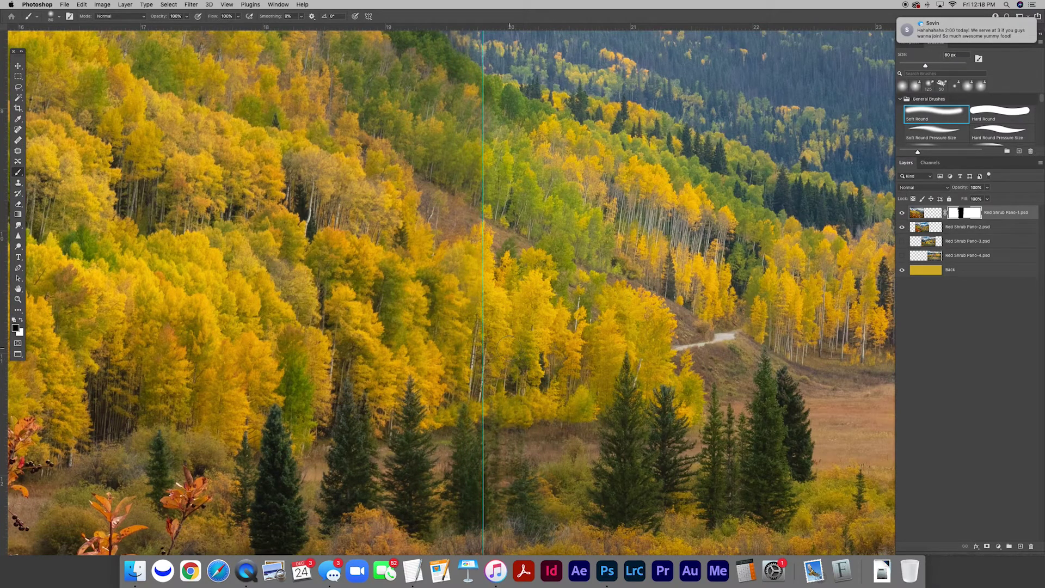
# - Paint black on the Red Shrub Pano-1 mask over the doubled evergreens beside the guide with an 80 px soft brush
pyautogui.scroll(-3, 508, 345)
pyautogui.moveTo(461, 341)
pyautogui.mouseDown()
pyautogui.moveTo(520, 388)
pyautogui.moveTo(504, 373)
pyautogui.moveTo(515, 436)
pyautogui.moveTo(556, 445)
pyautogui.mouseUp()
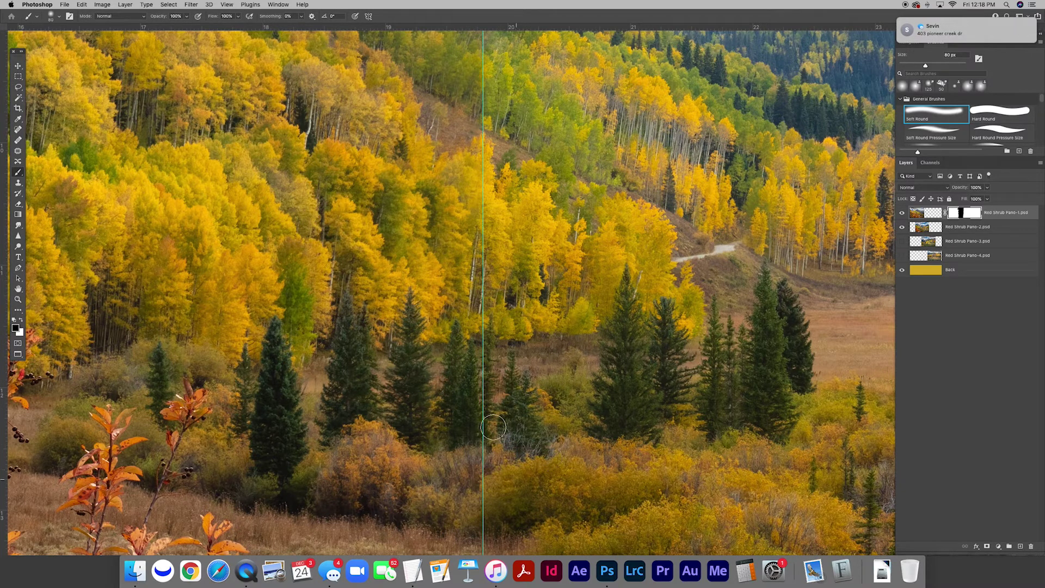
pyautogui.moveTo(457, 446)
pyautogui.mouseDown()
pyautogui.moveTo(509, 443)
pyautogui.moveTo(546, 469)
pyautogui.moveTo(564, 424)
pyautogui.moveTo(524, 375)
pyautogui.moveTo(501, 376)
pyautogui.mouseUp()
# - Enlarge the soft brush to 125 px and paint black on the Red Shrub Pano-1 mask over the orange shrub tip beside the guide
pyautogui.scroll(-5, 500, 376)
pyautogui.press(']')
pyautogui.press(']')
pyautogui.press(']')
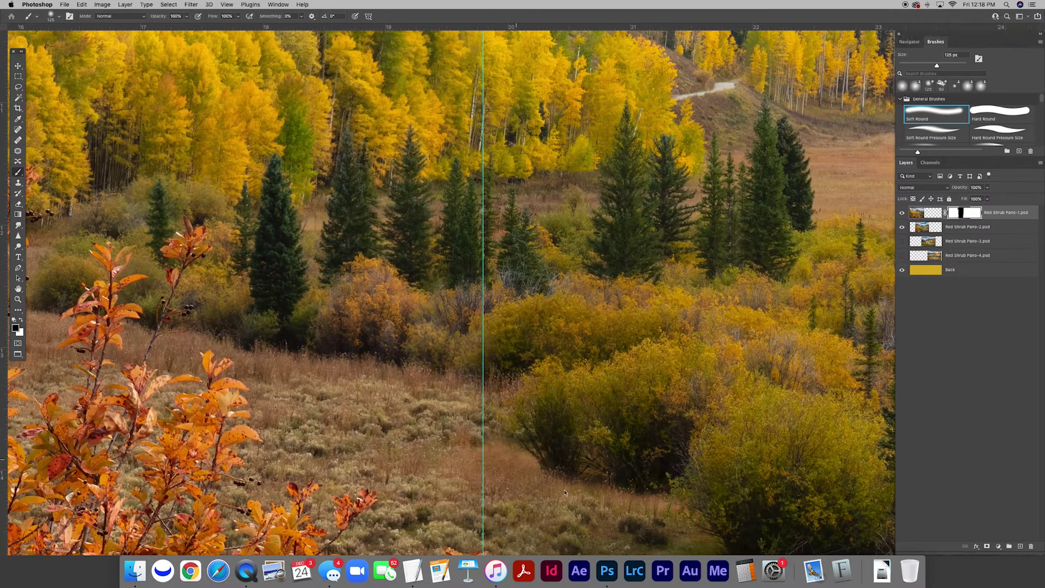
pyautogui.scroll(-5, 500, 376)
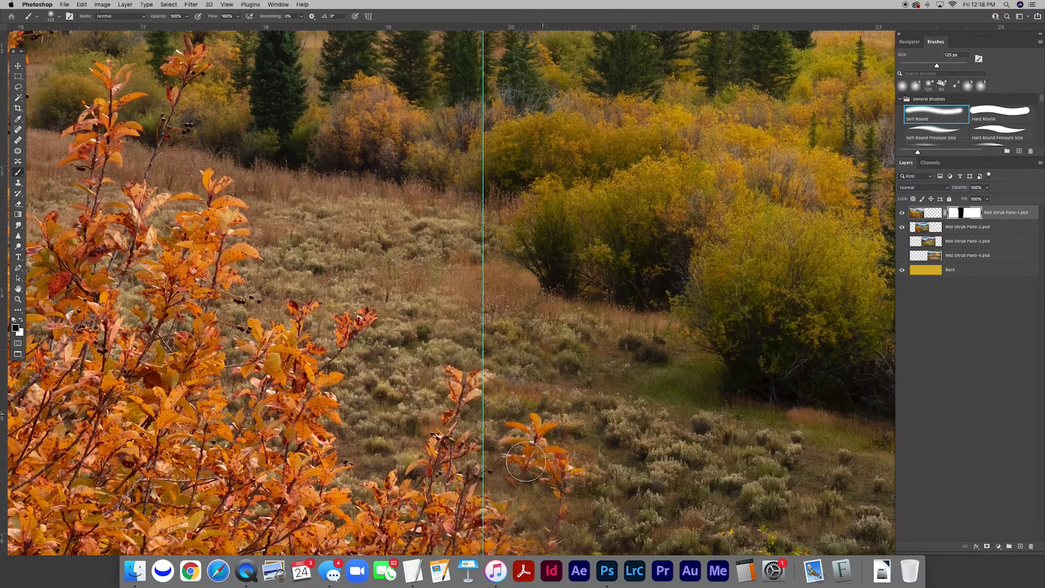
pyautogui.moveTo(493, 370)
pyautogui.mouseDown()
pyautogui.moveTo(465, 381)
pyautogui.moveTo(462, 406)
pyautogui.mouseUp()
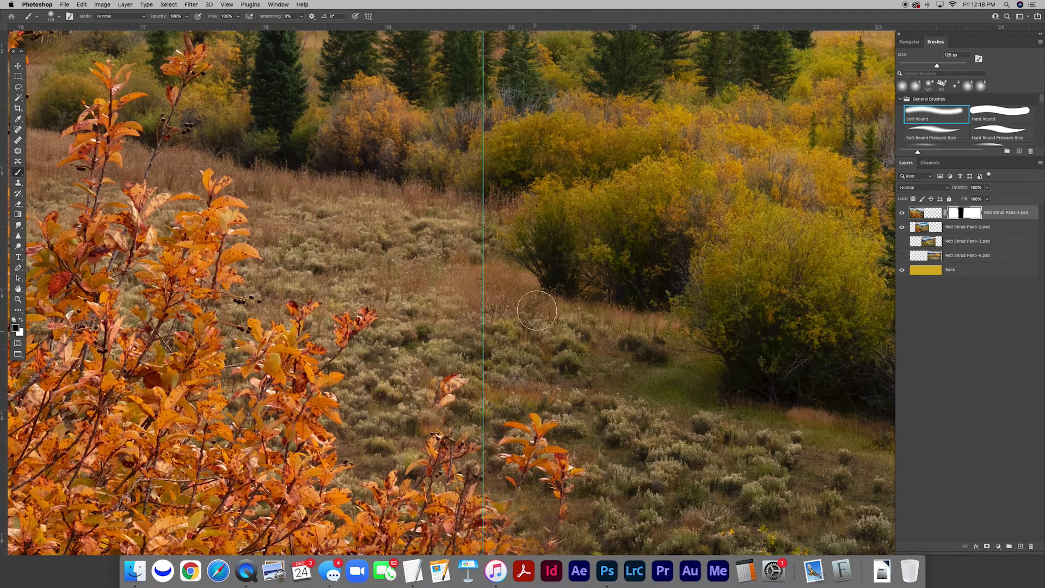
# - Enlarge the soft brush to 175 px and paint black on the Red Shrub Pano-1 mask over the orange shrub branches around the guide
pyautogui.press('\\')
pyautogui.scroll(-3, 549, 251)
pyautogui.press('\\')
pyautogui.press(']')
pyautogui.press(']')
pyautogui.moveTo(525, 336); pyautogui.dragTo(515, 488)
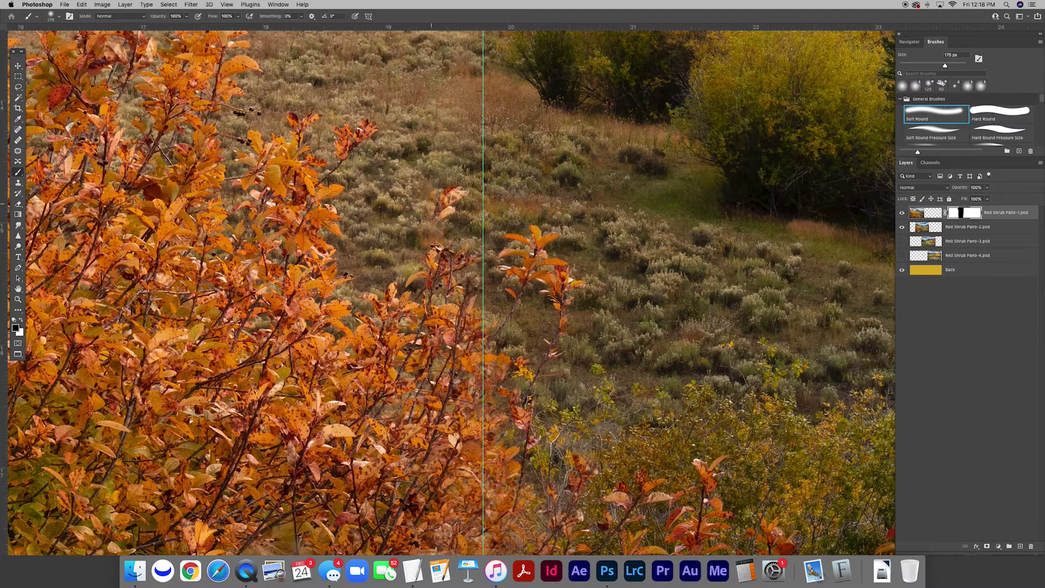
pyautogui.moveTo(452, 200)
pyautogui.mouseDown()
pyautogui.moveTo(411, 297)
pyautogui.moveTo(435, 252)
pyautogui.moveTo(428, 218)
pyautogui.moveTo(463, 381)
pyautogui.moveTo(528, 344)
pyautogui.moveTo(441, 327)
pyautogui.moveTo(441, 424)
pyautogui.moveTo(506, 427)
pyautogui.mouseUp()
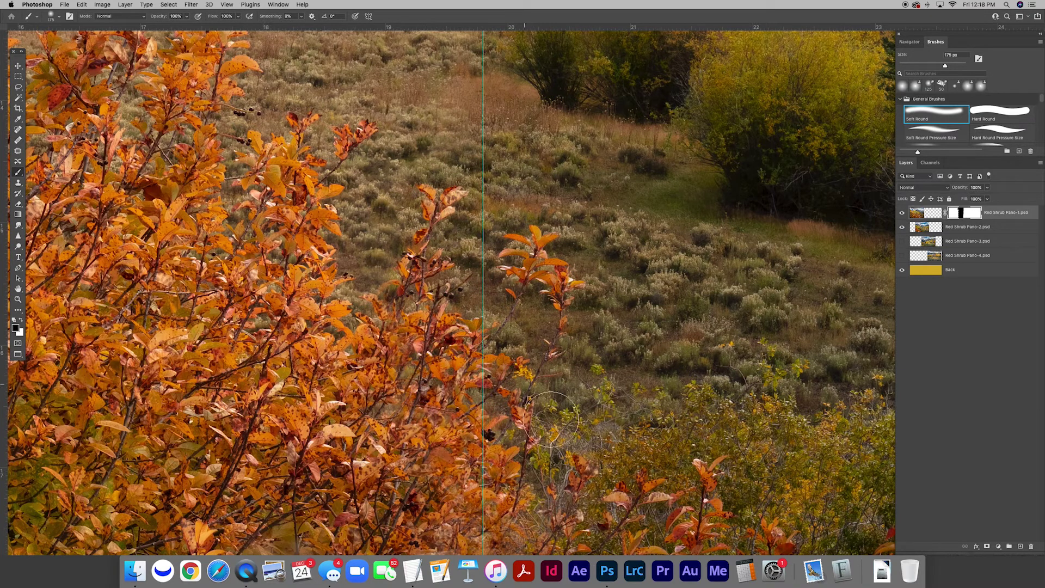
# - Paint black on the Red Shrub Pano-1 mask over the lower orange branches at the guide and reduce the brush to 70 px
pyautogui.scroll(-5, 537, 318)
pyautogui.moveTo(539, 321)
pyautogui.mouseDown()
pyautogui.moveTo(468, 425)
pyautogui.moveTo(462, 349)
pyautogui.mouseUp()
pyautogui.press('[')
pyautogui.press('[')
pyautogui.press('[')
pyautogui.press('[')
pyautogui.press('[')
pyautogui.press('[')
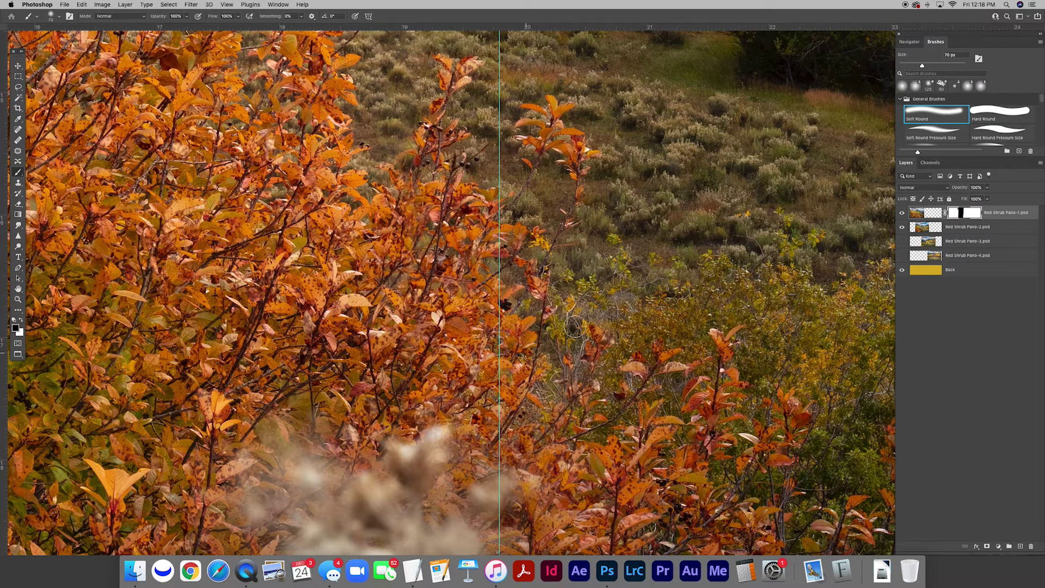
# - Enlarge the soft brush to 200 px and paint black on the Red Shrub Pano-1 mask beside the blurred foreground plant down to the bottom edge
pyautogui.press(']')
pyautogui.press(']')
pyautogui.press(']')
pyautogui.press(']')
pyautogui.scroll(-5, 555, 295)
pyautogui.press(']')
pyautogui.press(']')
pyautogui.press(']')
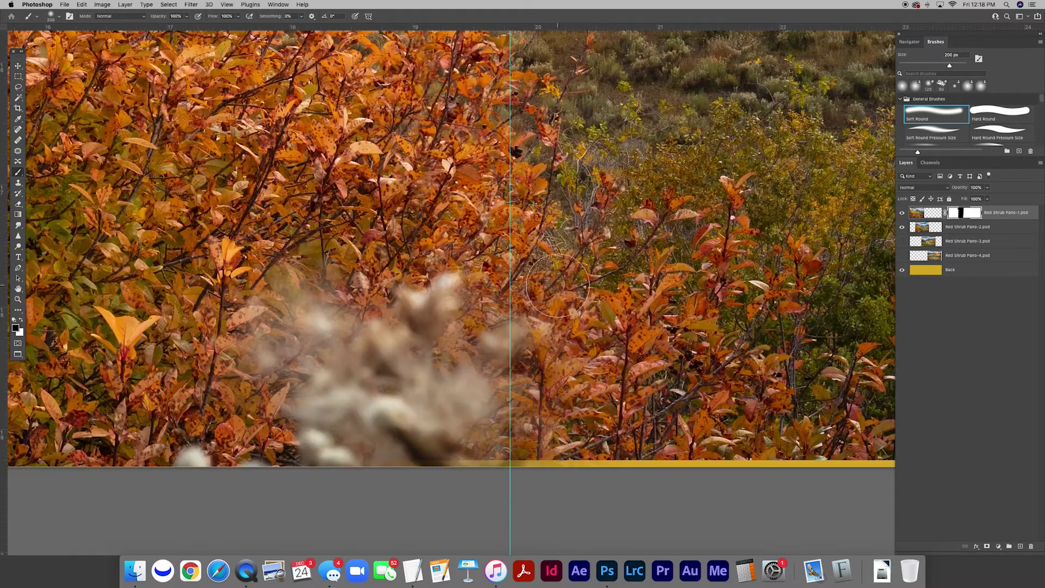
pyautogui.moveTo(536, 403)
pyautogui.mouseDown()
pyautogui.moveTo(508, 451)
pyautogui.moveTo(478, 455)
pyautogui.mouseUp()
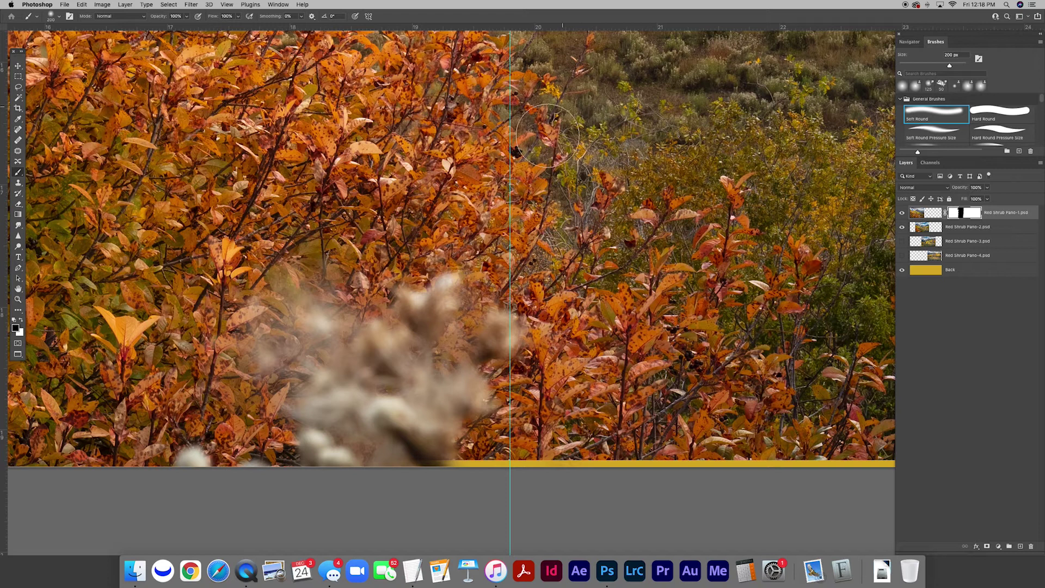
# - Examine the blended seam along the guide, up close and across the full image, and check the Red Shrub Pano-1 mask with Red Shrub Pano-2 hidden
pyautogui.scroll(5, 566, 109)
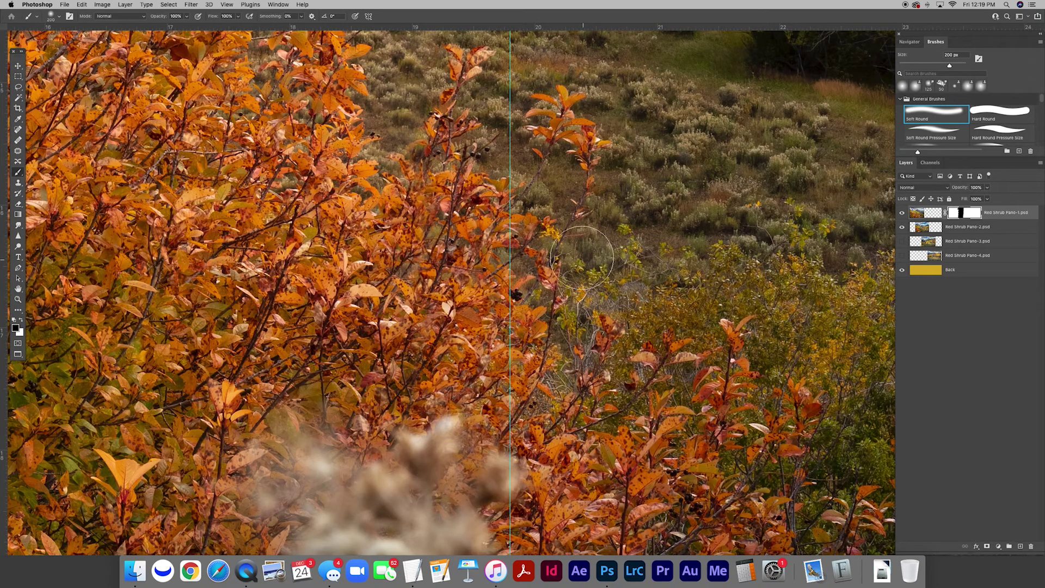
pyautogui.scroll(-6, 575, 246)
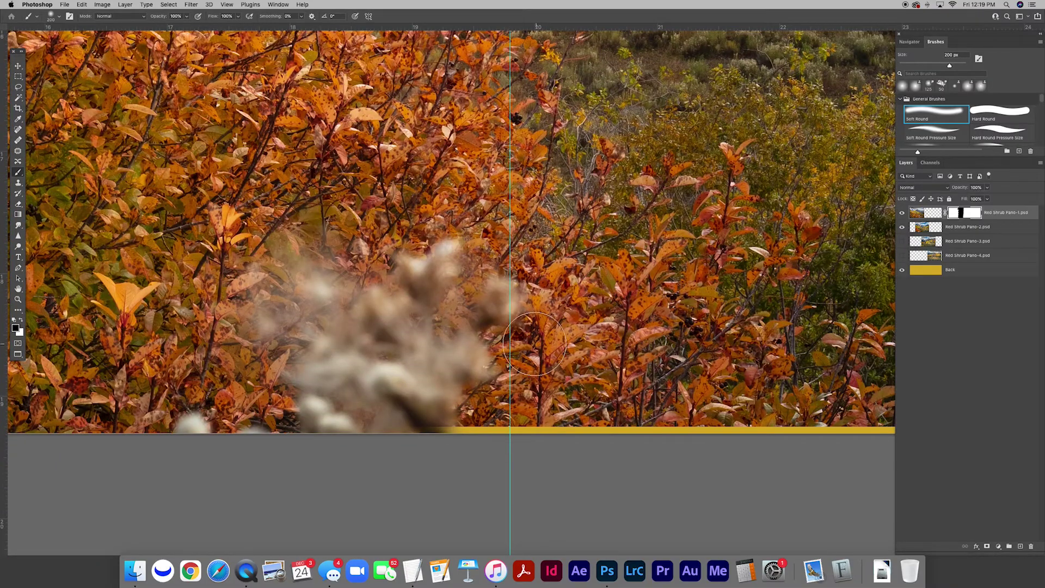
pyautogui.scroll(7, 536, 345)
pyautogui.scroll(-3, 536, 344)
pyautogui.scroll(6, 525, 327)
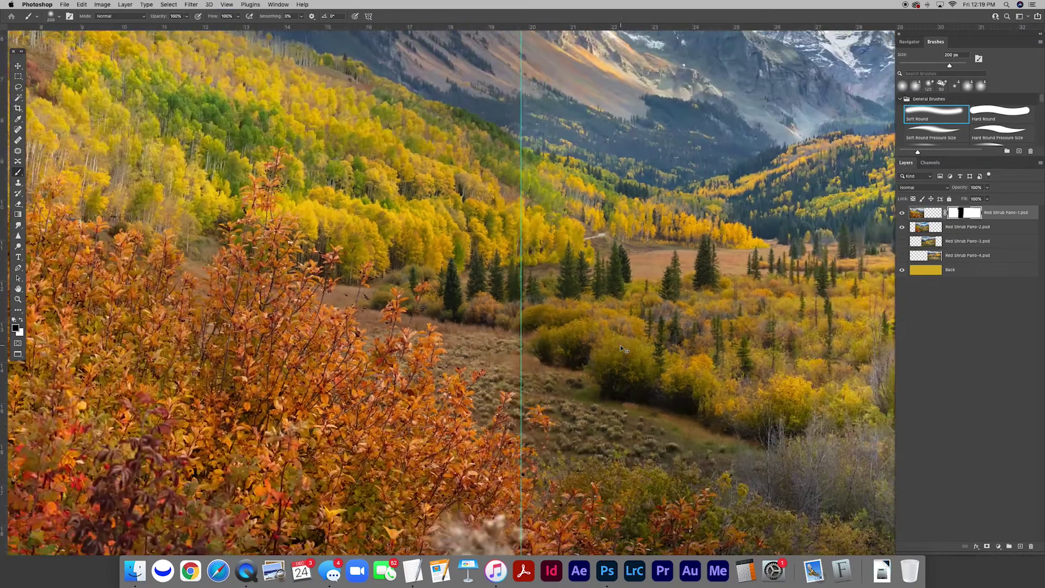
pyautogui.scroll(-5, 624, 349)
pyautogui.moveTo(637, 273)
pyautogui.mouseDown()
pyautogui.moveTo(602, 321)
pyautogui.moveTo(594, 312)
pyautogui.mouseUp()
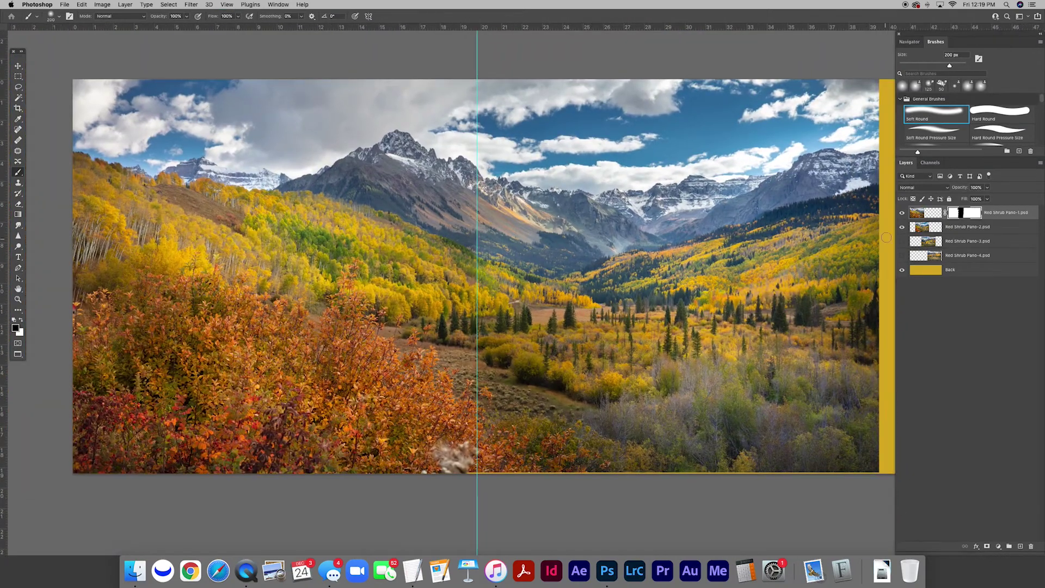
pyautogui.click(903, 227)
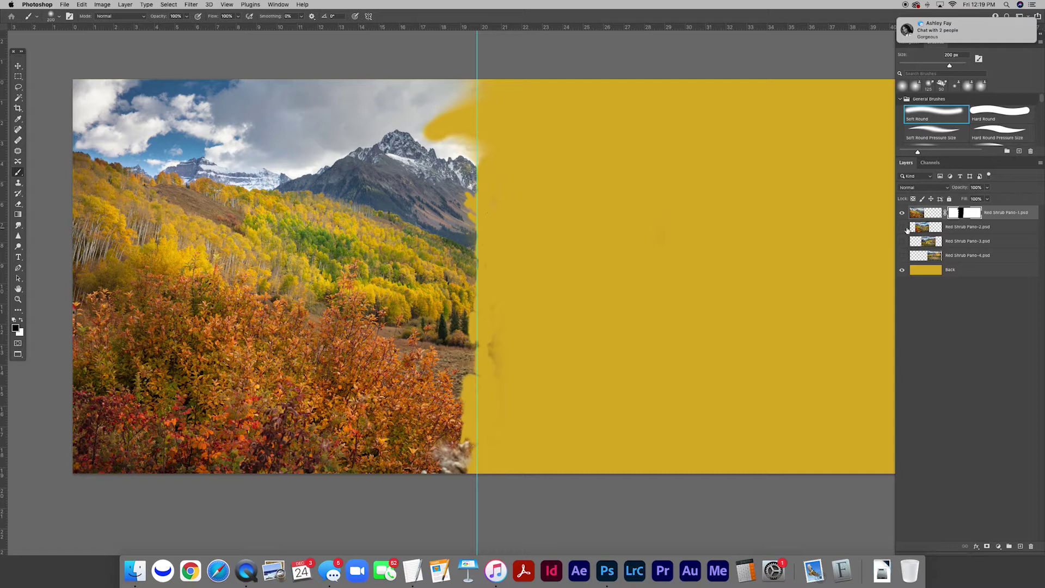
pyautogui.click(903, 227)
# - Hide Red Shrub Pano-2 and paint black on the Red Shrub Pano-1 mask over the leftover smudges beyond the guide, using the 200 px soft brush
pyautogui.click(920, 229)
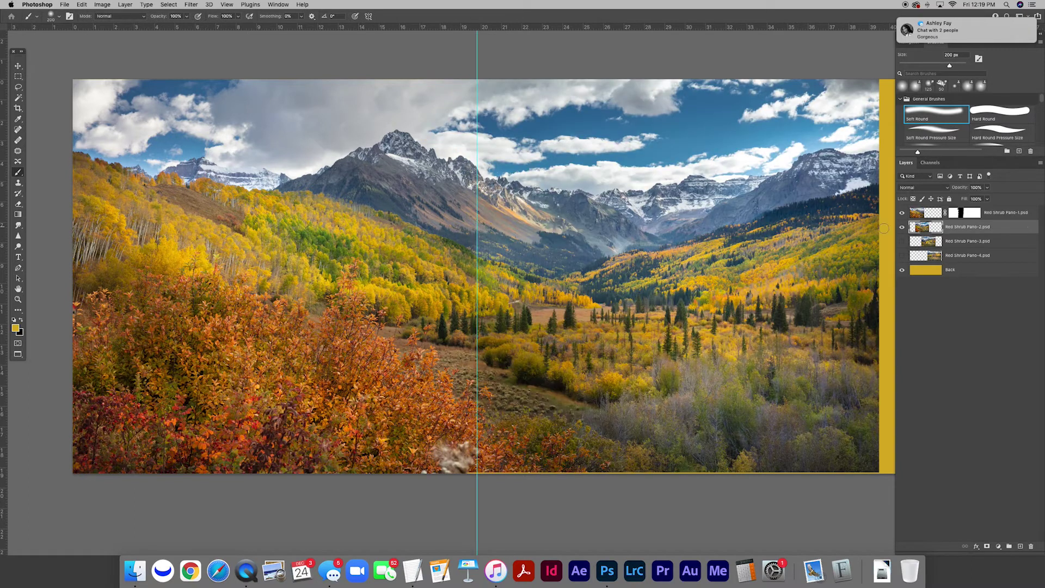
pyautogui.press('z')
pyautogui.click(493, 256)
pyautogui.moveTo(509, 256); pyautogui.dragTo(514, 256)
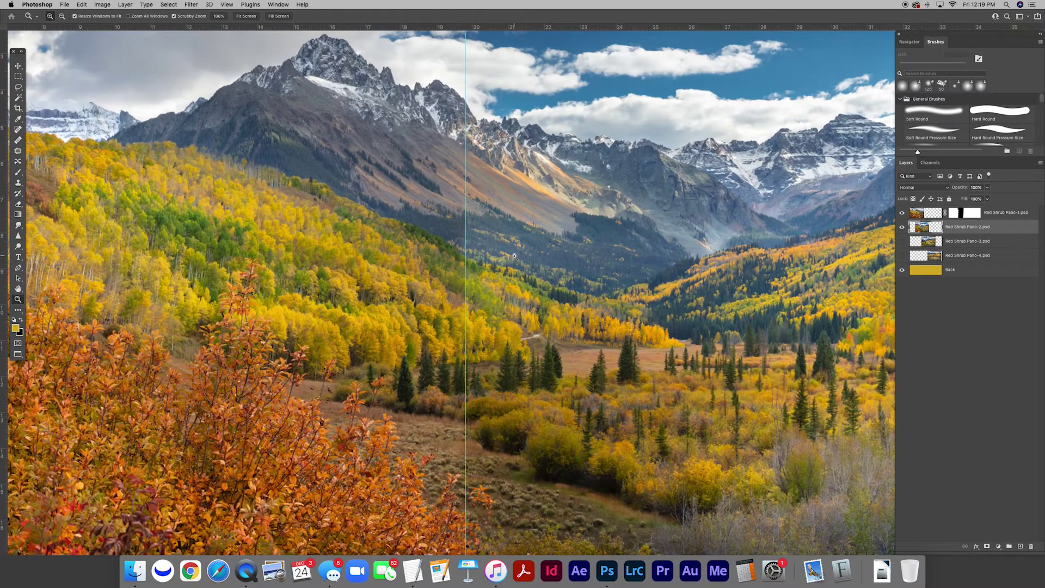
pyautogui.click(902, 228)
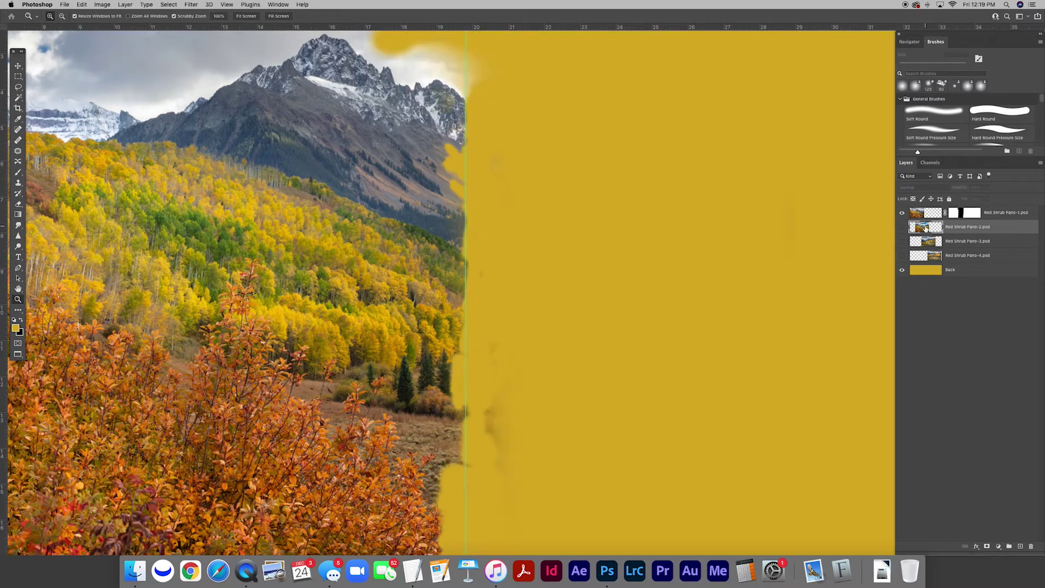
pyautogui.click(955, 215)
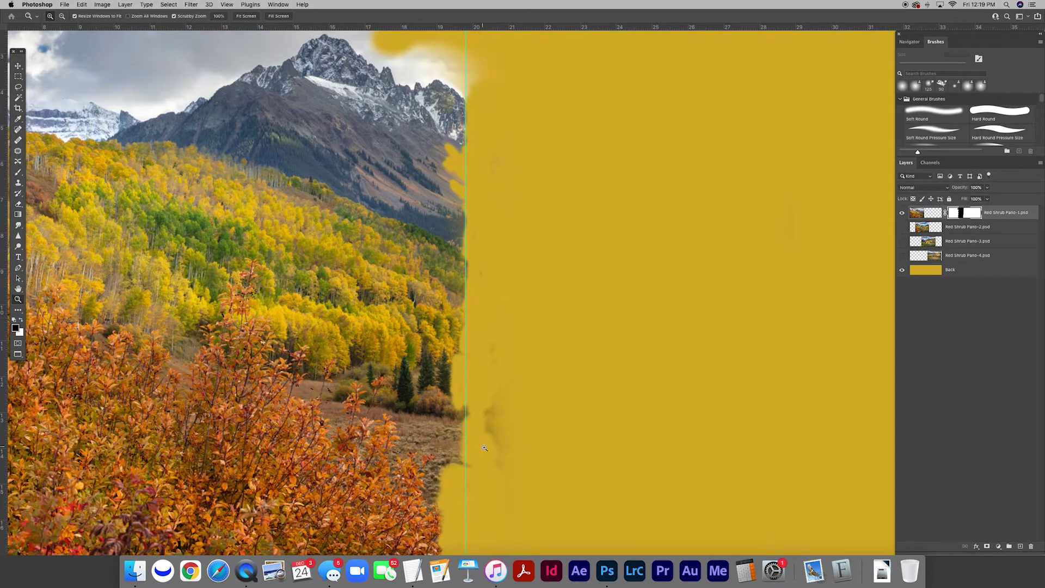
pyautogui.press('b')
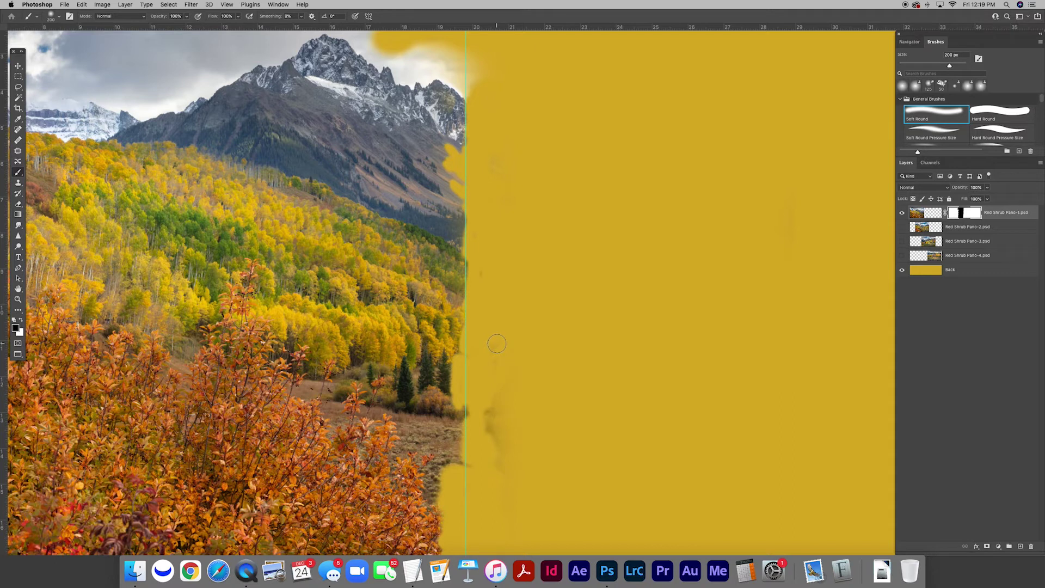
pyautogui.moveTo(488, 420); pyautogui.dragTo(506, 471)
# - Check the Red Shrub Pano-1 mask edge from sky to shrubs for remaining smudges and make Red Shrub Pano-2 visible again
pyautogui.scroll(5, 497, 243)
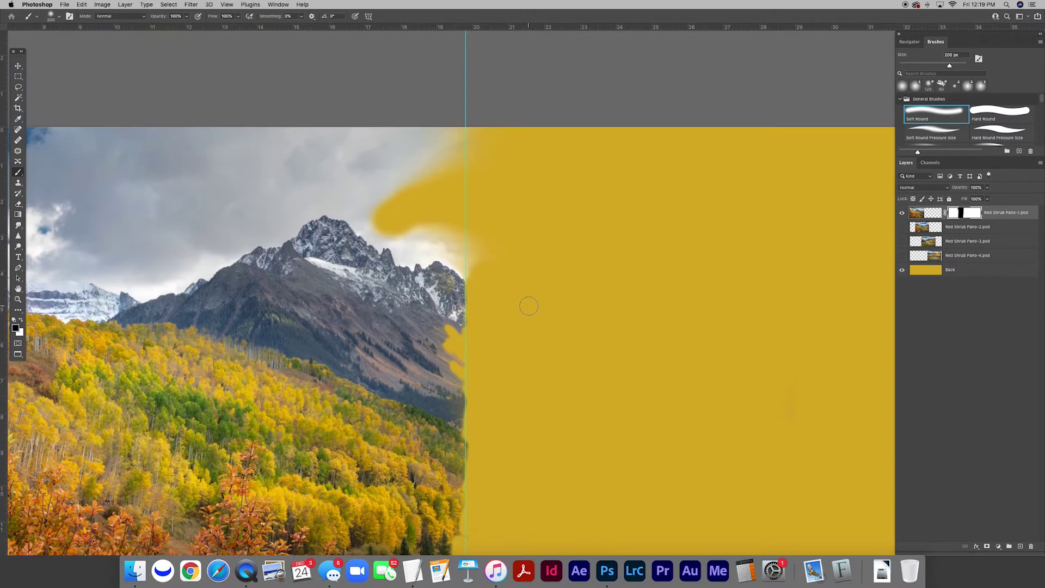
pyautogui.scroll(-10, 528, 304)
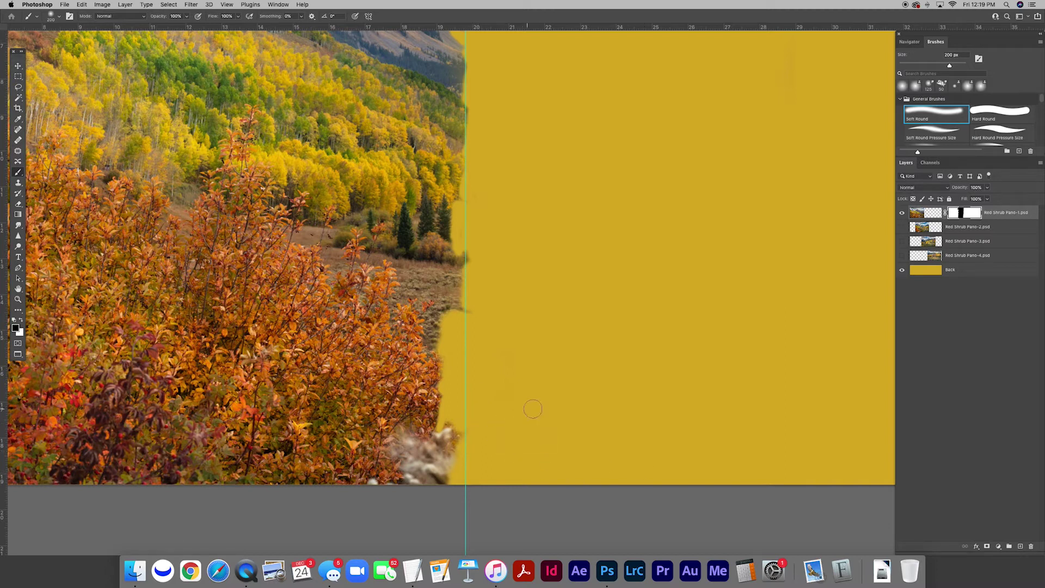
pyautogui.scroll(1, 505, 279)
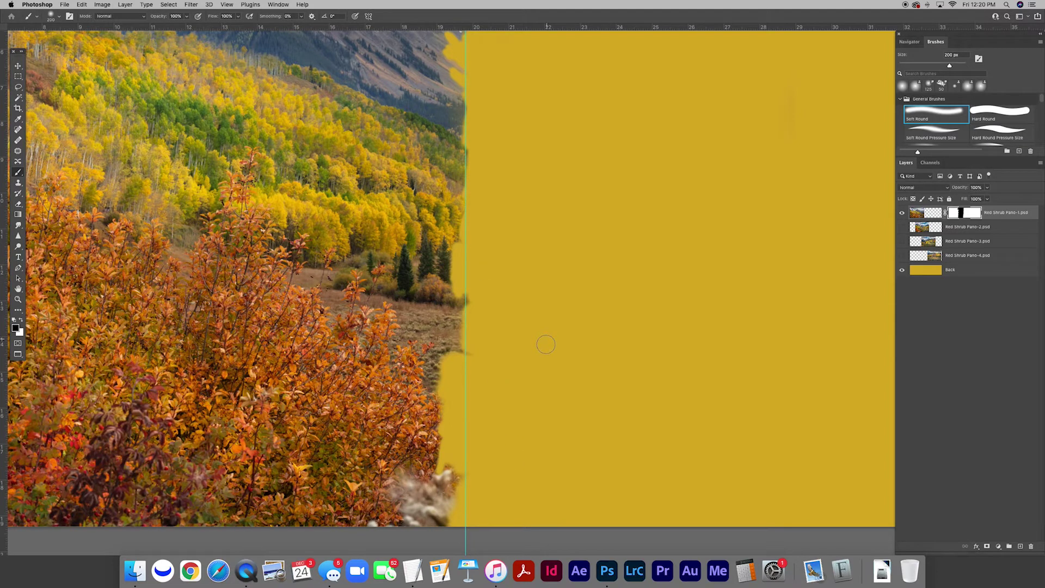
pyautogui.scroll(3, 542, 223)
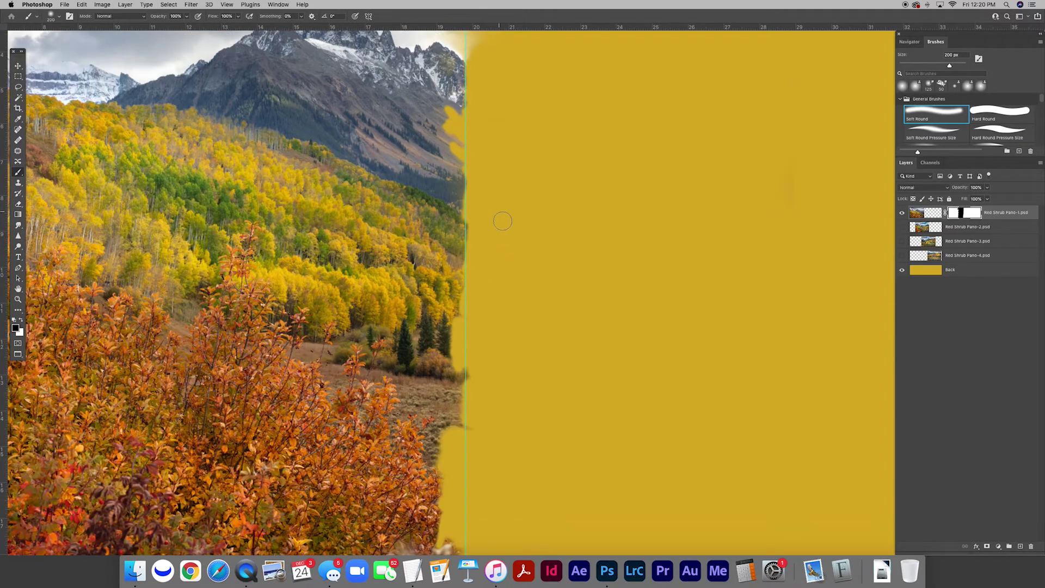
pyautogui.scroll(3, 503, 221)
pyautogui.scroll(-5, 503, 221)
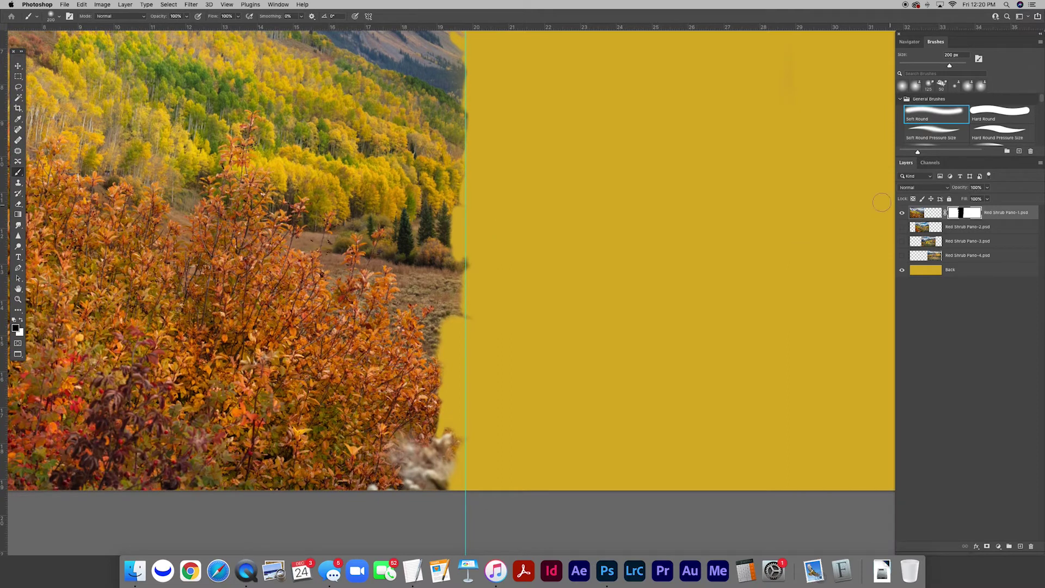
pyautogui.click(903, 227)
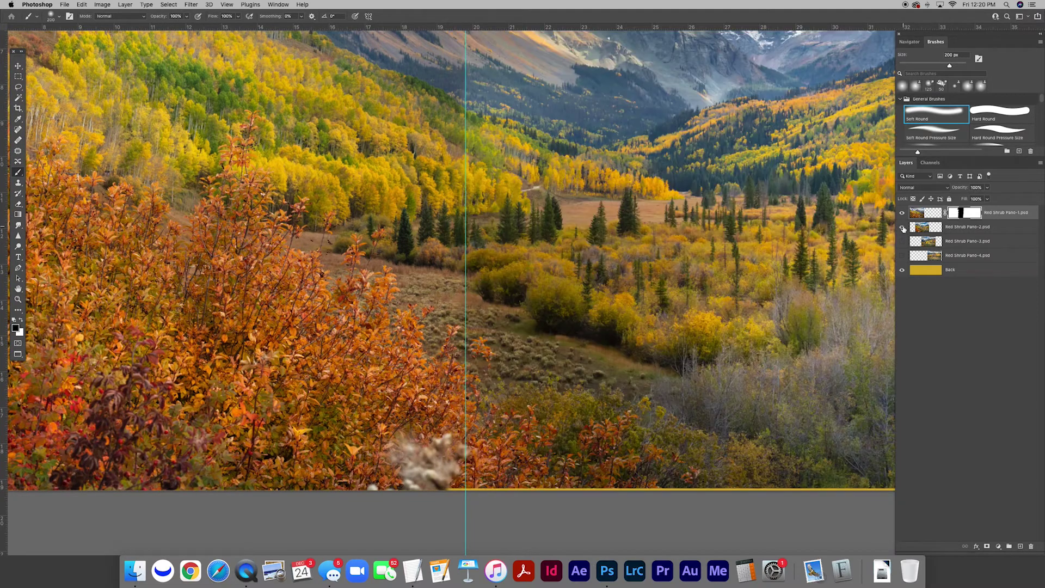
# - Make Red Shrub Pano-3 visible and set the Red Shrub Pano-2 layer's opacity to 50%
pyautogui.click(923, 228)
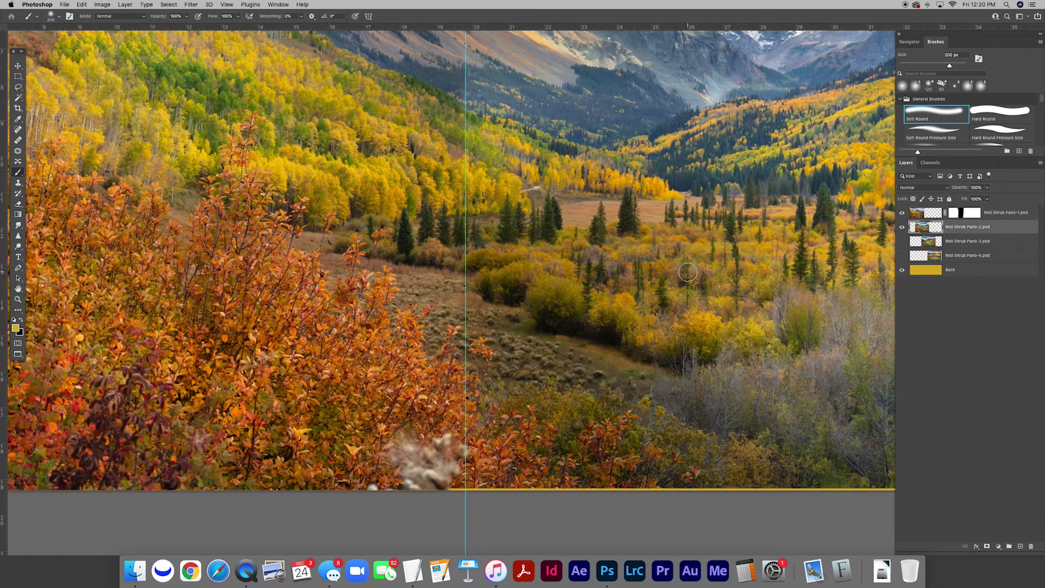
pyautogui.press('super+minus')
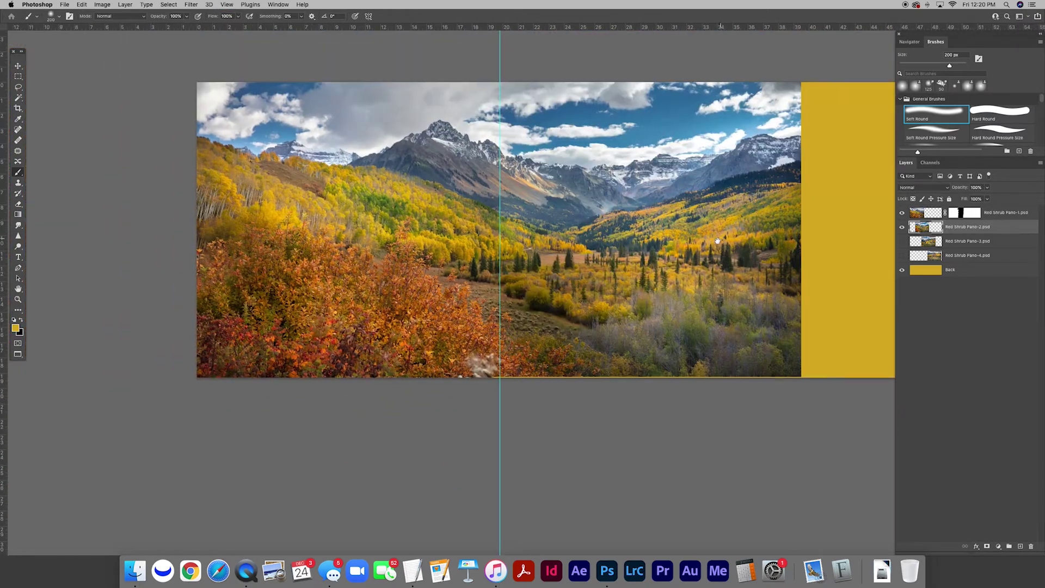
pyautogui.hscroll(2, 688, 271)
pyautogui.scroll(1, 687, 271)
pyautogui.hscroll(6, 667, 271)
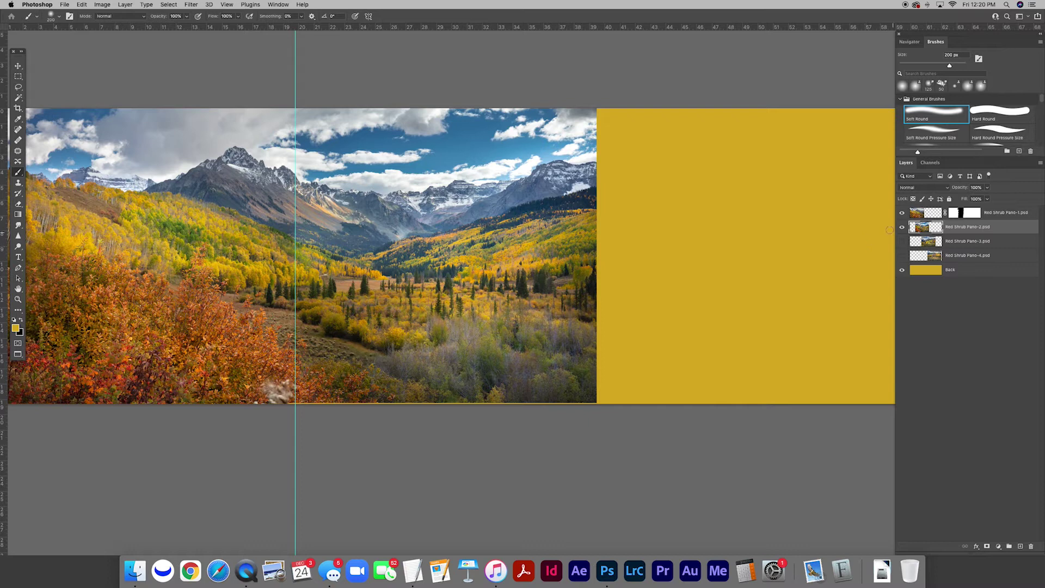
pyautogui.click(903, 242)
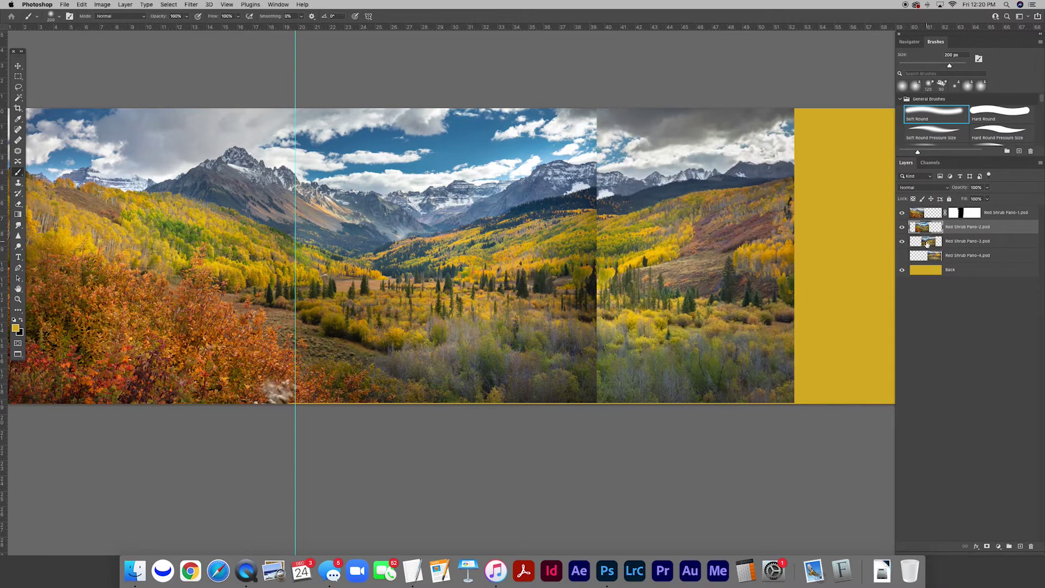
pyautogui.press('v')
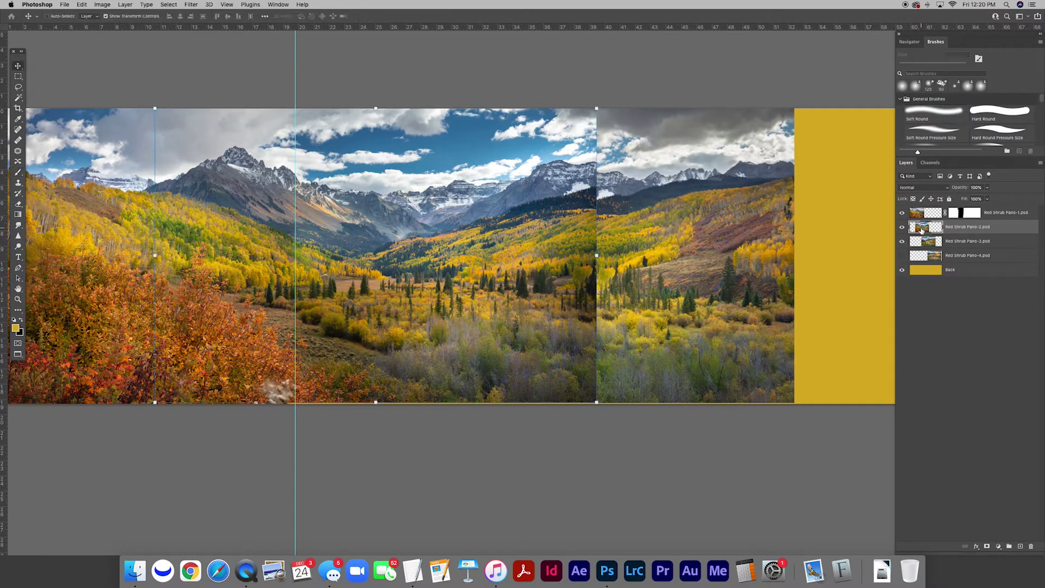
pyautogui.write('50')
pyautogui.press('Return')
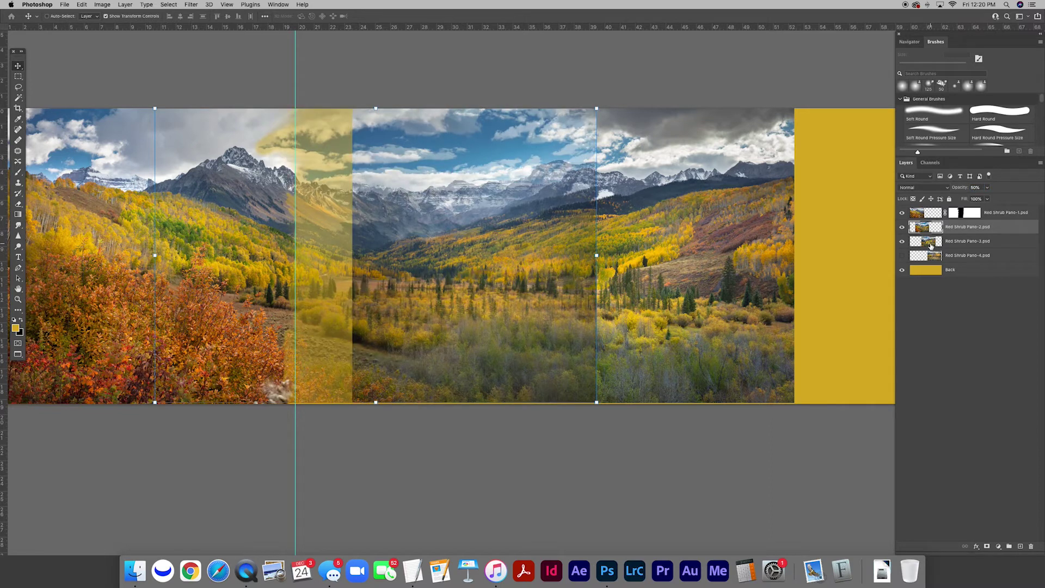
# - Move the Red Shrub Pano-3 layer left so its snowy peaks overlap the matching peaks in Red Shrub Pano-2
pyautogui.click(931, 246)
pyautogui.press('z')
pyautogui.moveTo(498, 226); pyautogui.dragTo(501, 223)
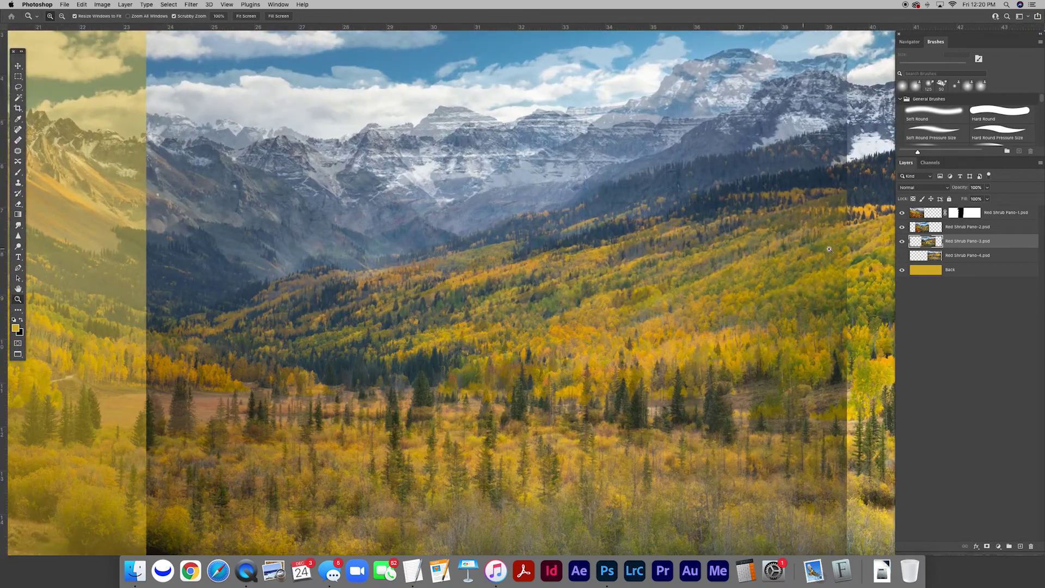
pyautogui.press('v')
pyautogui.moveTo(676, 234); pyautogui.dragTo(585, 235)
pyautogui.hscroll(-5, 585, 234)
pyautogui.scroll(1, 584, 234)
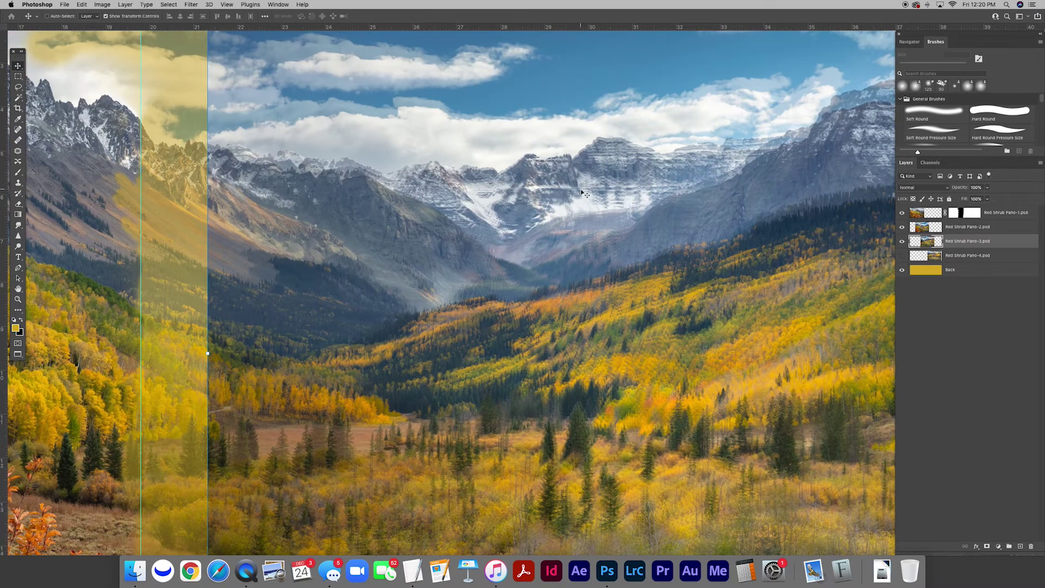
# - Fine-tune the position of Red Shrub Pano-3, nudging it left until the central snowy peaks line up with Red Shrub Pano-2
pyautogui.moveTo(614, 210)
pyautogui.mouseDown()
pyautogui.moveTo(642, 207)
pyautogui.moveTo(612, 209)
pyautogui.mouseUp()
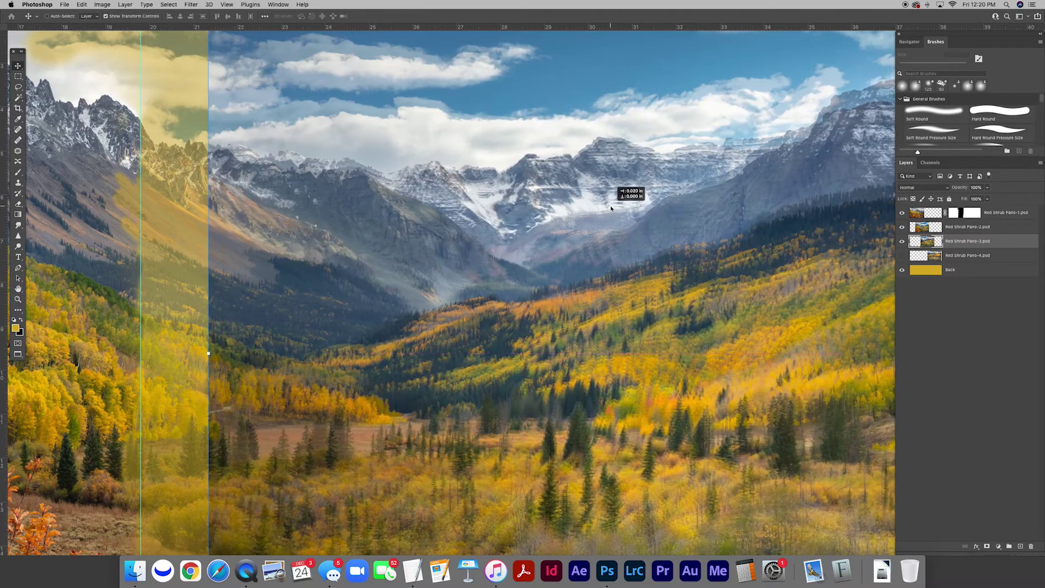
pyautogui.scroll(2, 563, 185)
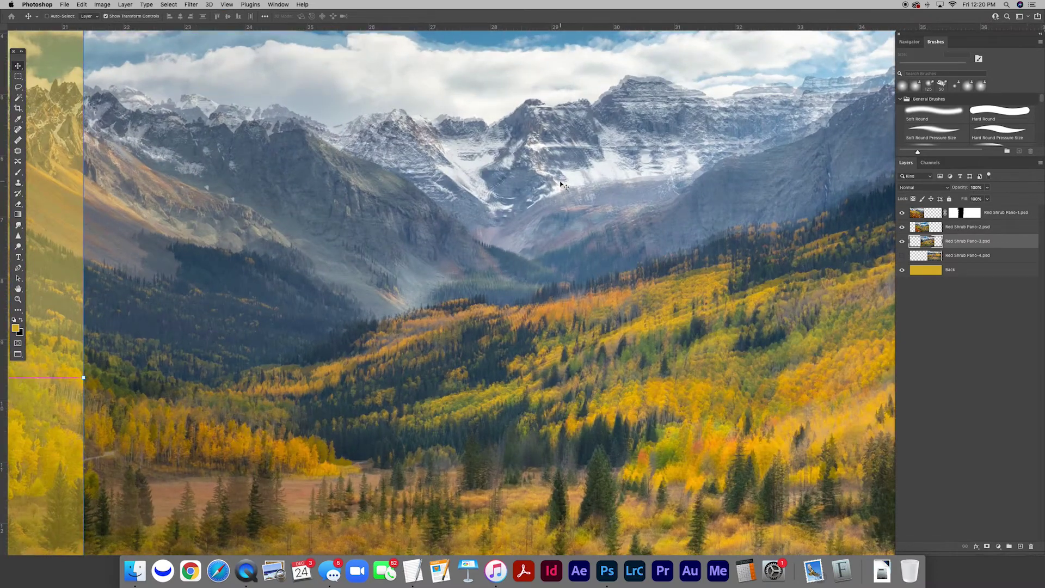
pyautogui.moveTo(562, 182); pyautogui.dragTo(570, 258)
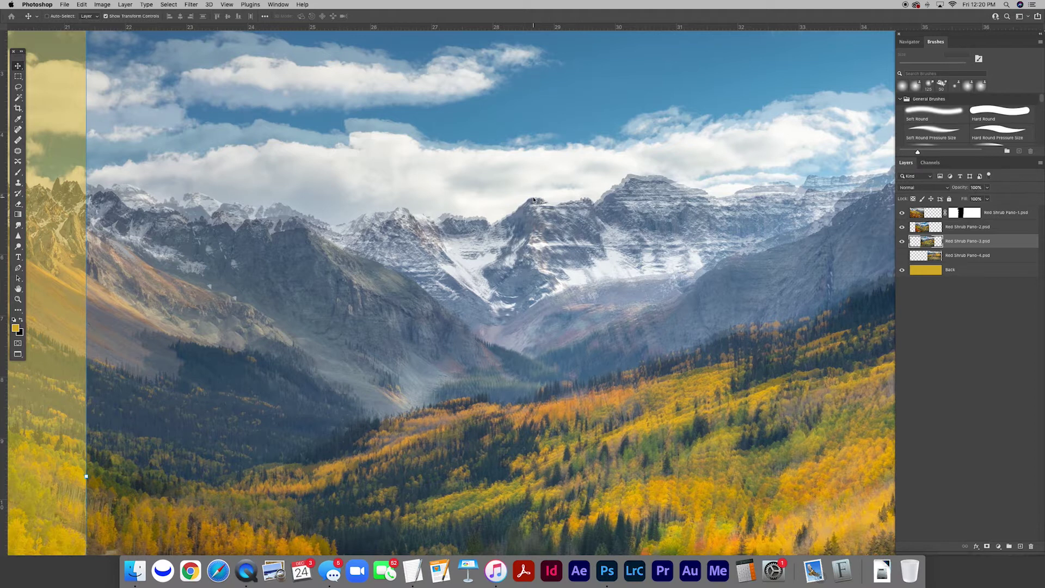
pyautogui.press('Left')
pyautogui.press('Left')
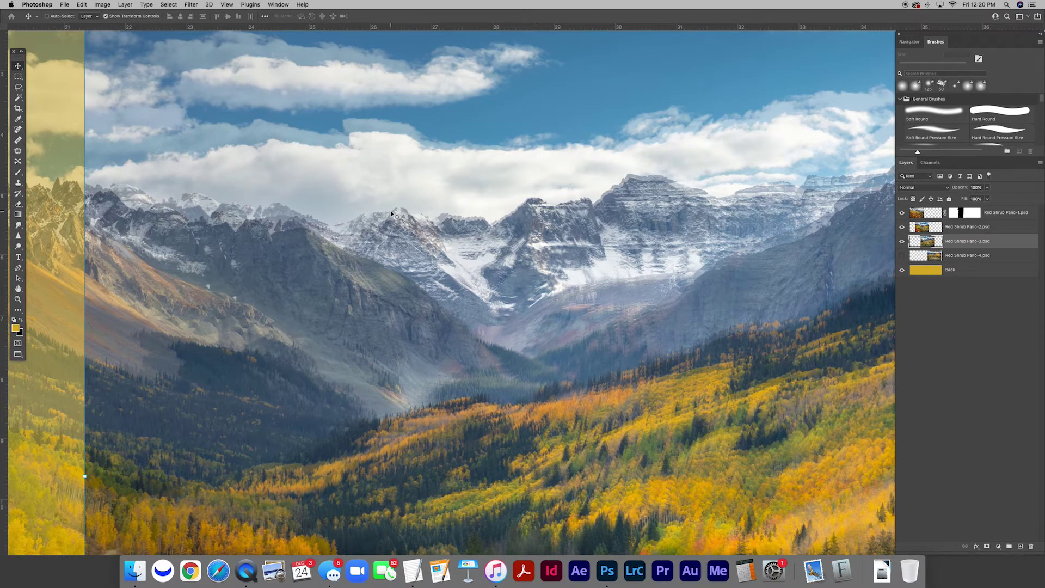
# - Place a vertical guide through the dark central peak at about 28.6 in and restore Red Shrub Pano-2 to 100% opacity
pyautogui.moveTo(4, 189); pyautogui.dragTo(534, 223)
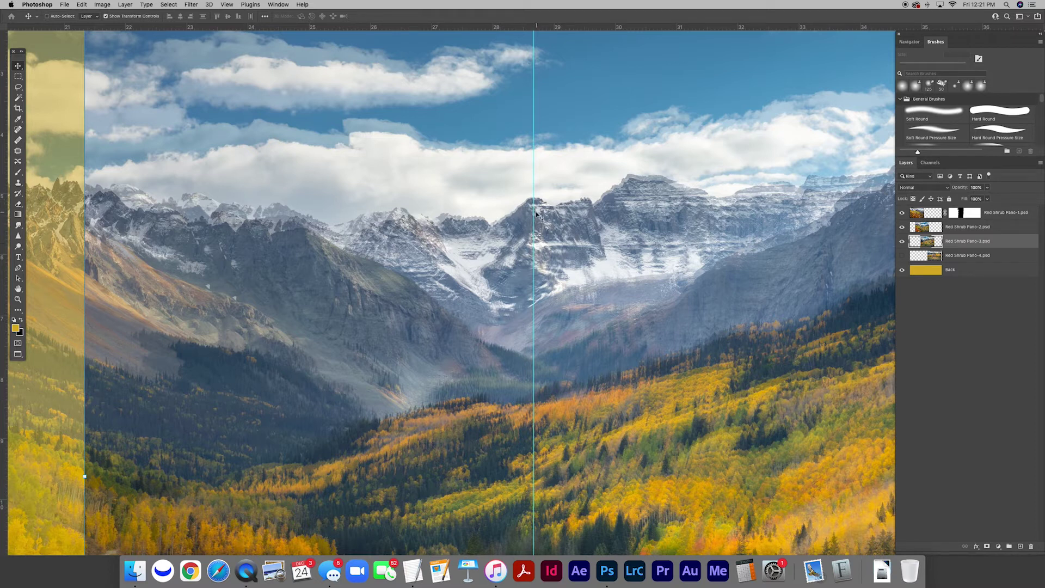
pyautogui.click(924, 230)
pyautogui.press('0')
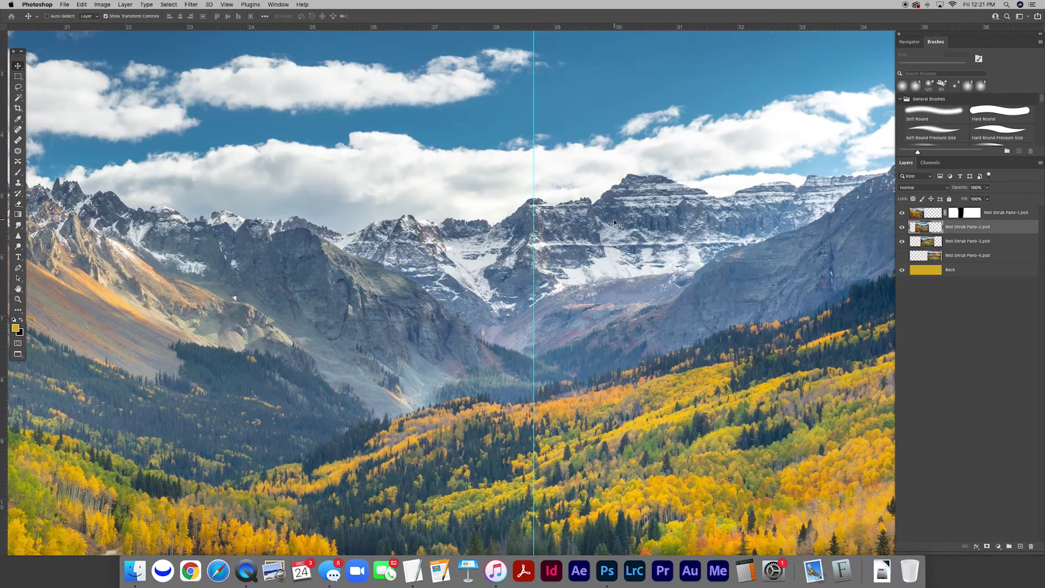
pyautogui.press('super+minus')
pyautogui.press('super+minus')
pyautogui.press('super+minus')
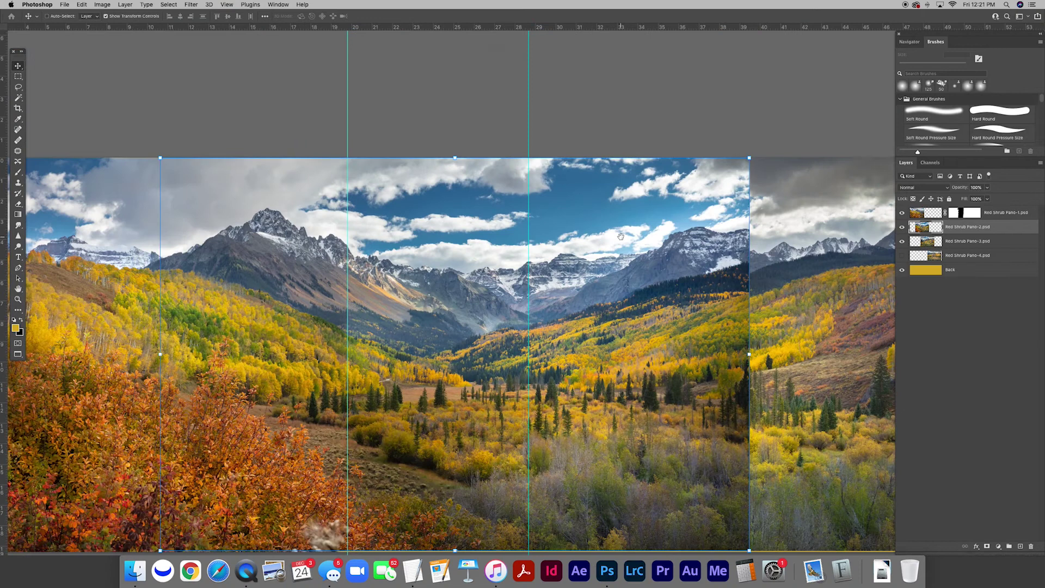
pyautogui.moveTo(665, 323); pyautogui.dragTo(584, 237)
pyautogui.scroll(2, 585, 238)
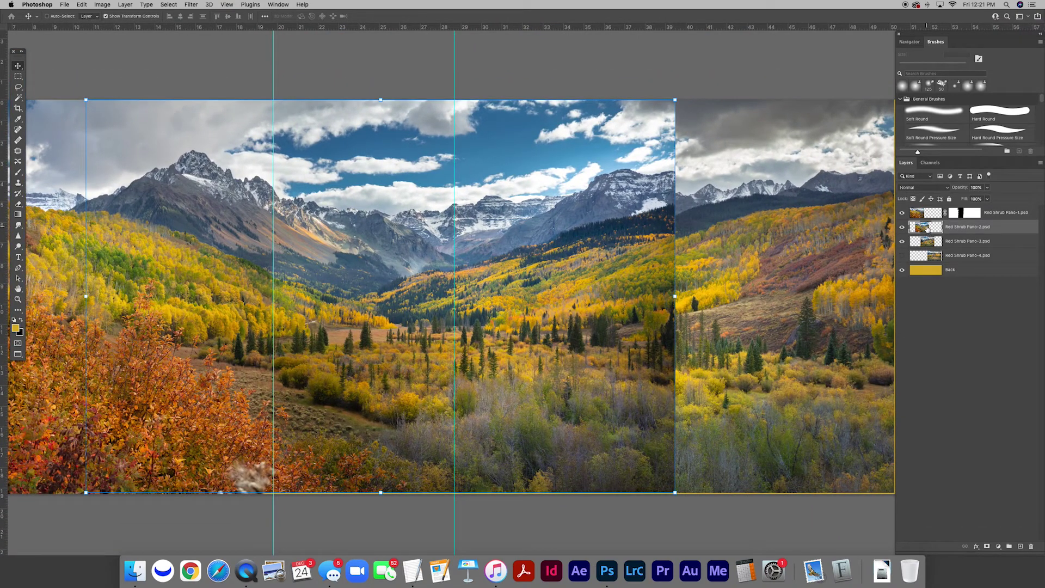
# - Add a layer mask to Red Shrub Pano-2 and paint its right-hand overlap black with a 1700 px Soft Round brush
pyautogui.click(987, 546)
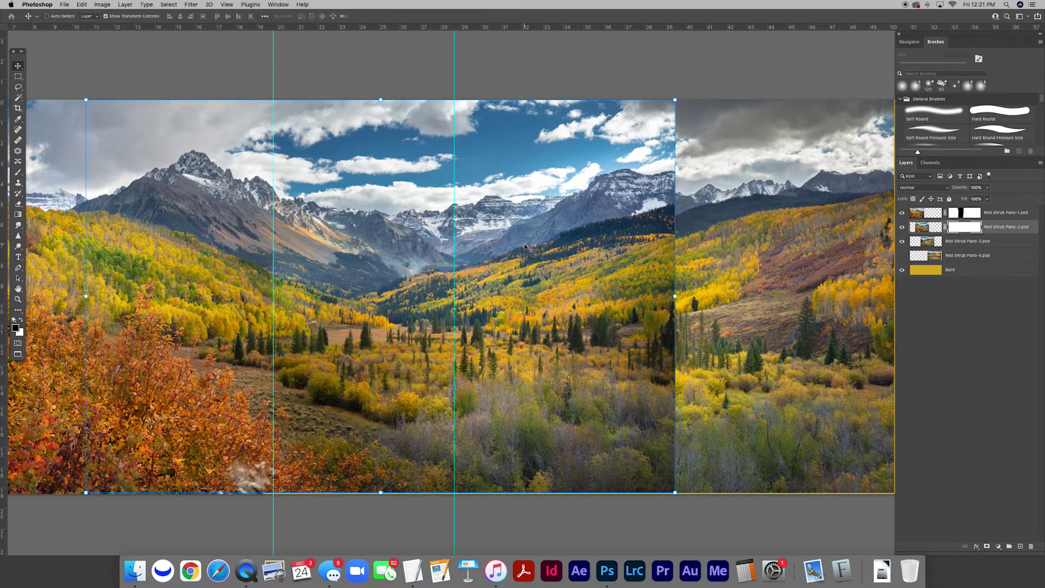
pyautogui.press('b')
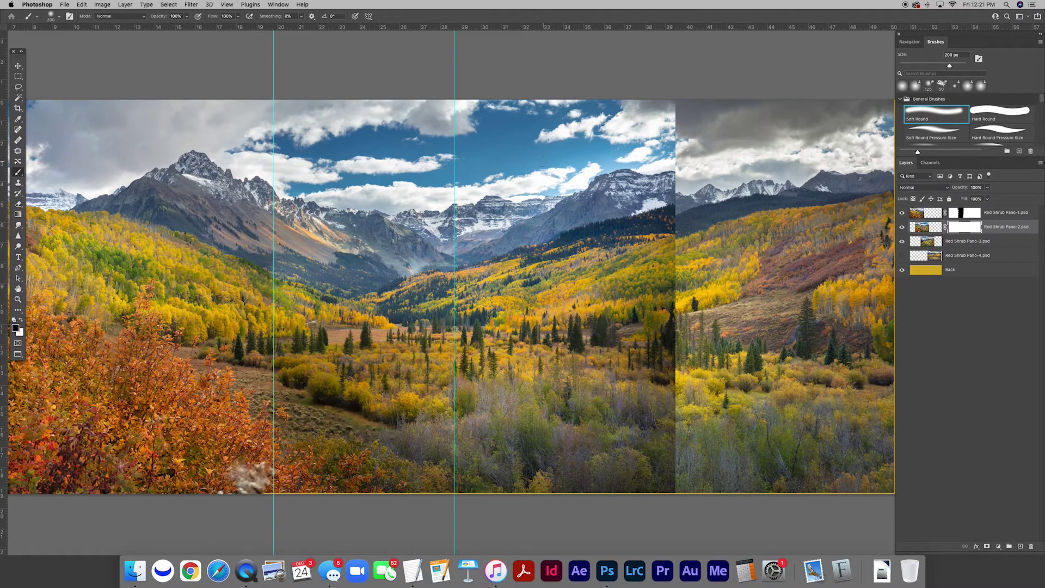
pyautogui.press(']')
pyautogui.press(']')
pyautogui.press(']')
pyautogui.press(']')
pyautogui.press(']')
pyautogui.press(']')
pyautogui.press(']')
pyautogui.press(']')
pyautogui.press(']')
pyautogui.press(']')
pyautogui.press(']')
pyautogui.press(']')
pyautogui.press(']')
pyautogui.moveTo(669, 101)
pyautogui.mouseDown()
pyautogui.moveTo(614, 153)
pyautogui.moveTo(561, 147)
pyautogui.moveTo(545, 185)
pyautogui.moveTo(613, 272)
pyautogui.moveTo(631, 392)
pyautogui.moveTo(588, 430)
pyautogui.moveTo(626, 469)
pyautogui.moveTo(517, 408)
pyautogui.moveTo(523, 250)
pyautogui.moveTo(495, 196)
pyautogui.moveTo(544, 120)
pyautogui.mouseUp()
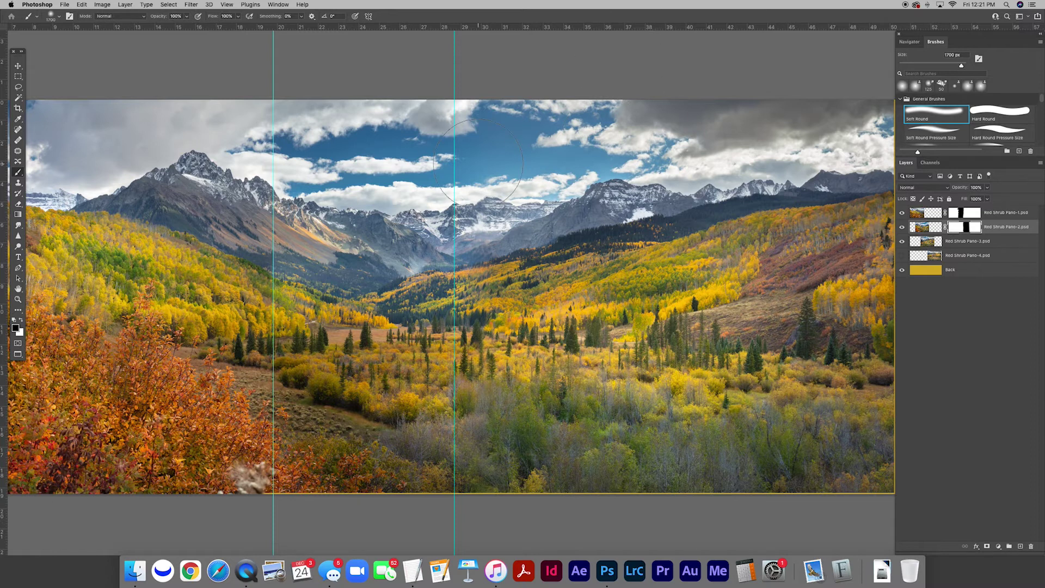
# - Extend the black mask painting over the sky and snowy peak just right of the 28.6 in guide with a 500 px brush
pyautogui.press('z')
pyautogui.moveTo(475, 173); pyautogui.dragTo(539, 163)
pyautogui.press('b')
pyautogui.press('[')
pyautogui.press('[')
pyautogui.press('[')
pyautogui.press('[')
pyautogui.press('[')
pyautogui.press('[')
pyautogui.press('[')
pyautogui.press('[')
pyautogui.press('[')
pyautogui.press('[')
pyautogui.press('[')
pyautogui.press('[')
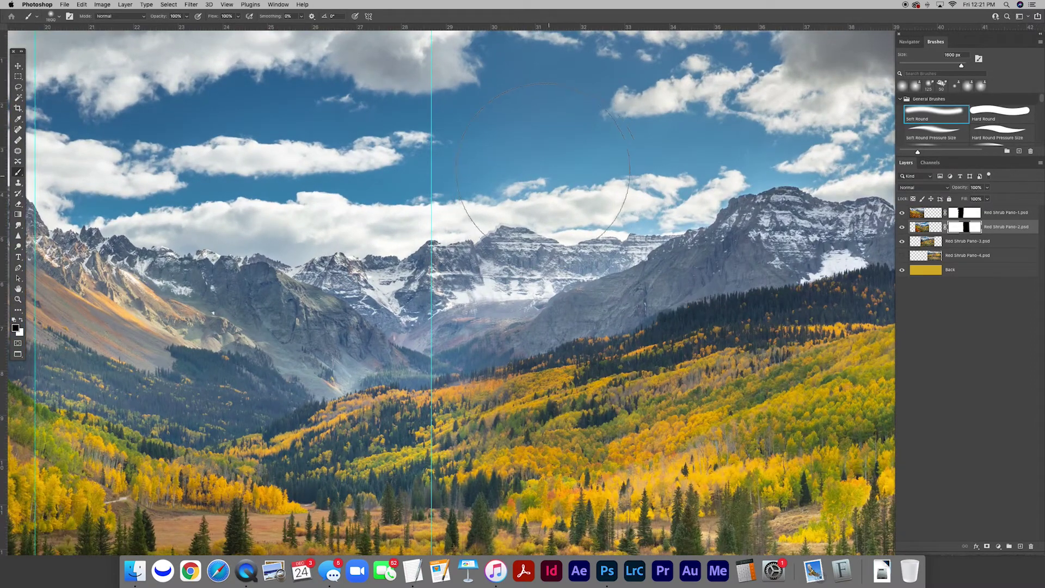
pyautogui.moveTo(513, 216)
pyautogui.mouseDown()
pyautogui.moveTo(479, 272)
pyautogui.moveTo(490, 294)
pyautogui.moveTo(539, 294)
pyautogui.moveTo(521, 151)
pyautogui.mouseUp()
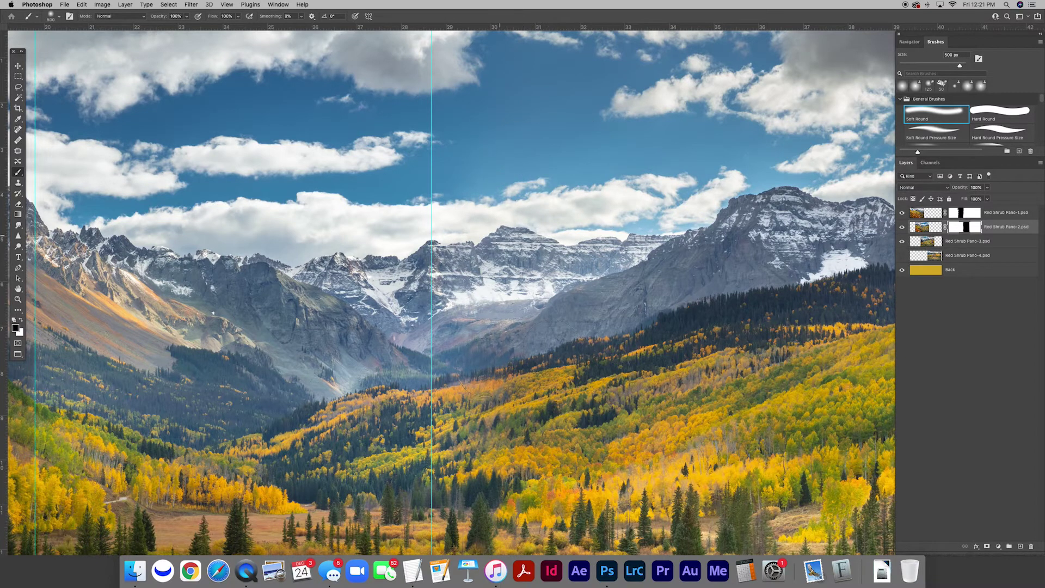
# - Refine the mask along the guide at the snowy peaks with an 80 px brush, checking the painted area with the mask overlay
pyautogui.scroll(-5, 515, 290)
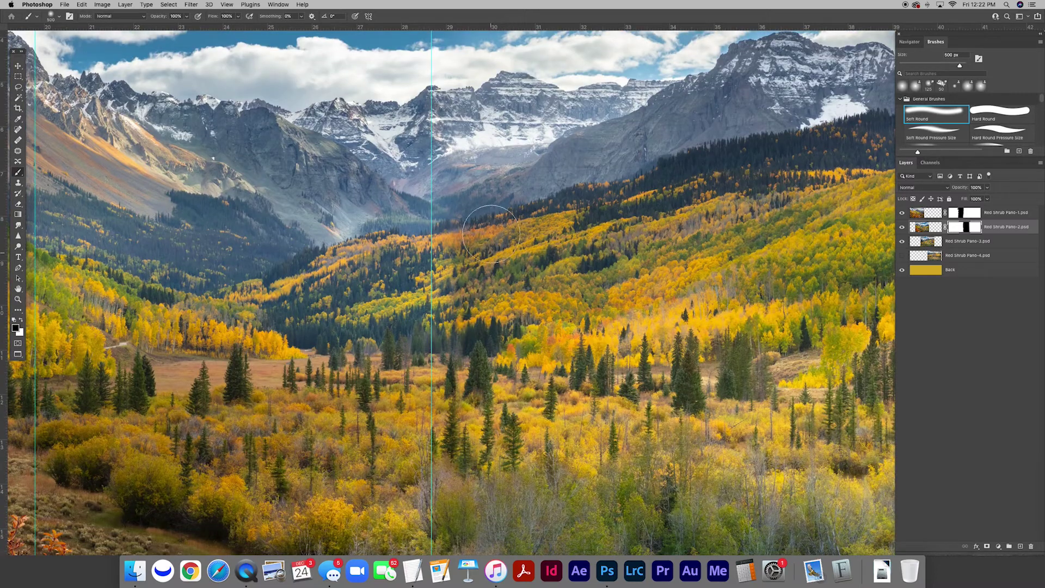
pyautogui.scroll(-5, 505, 390)
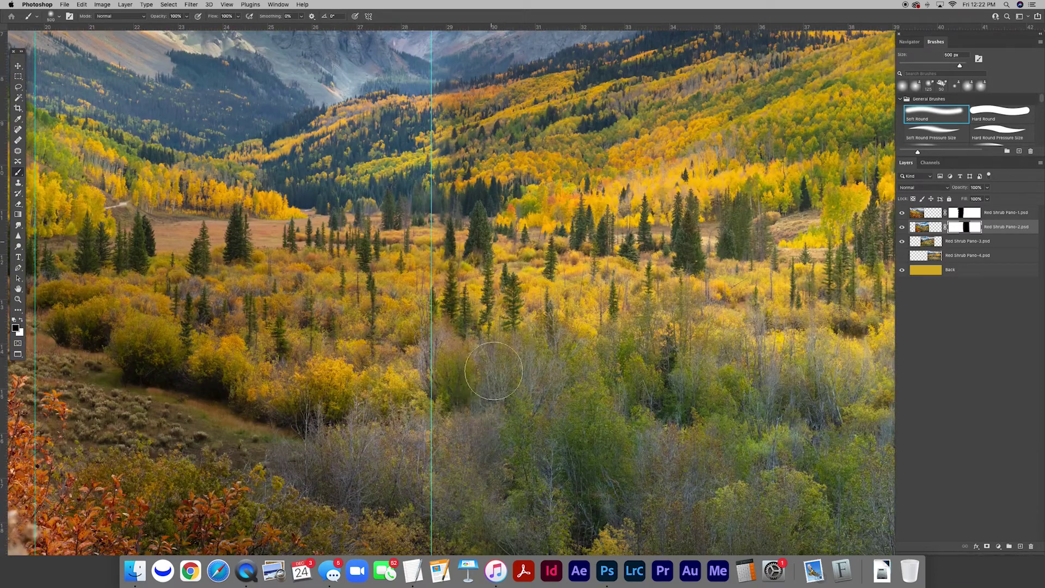
pyautogui.scroll(-4, 475, 353)
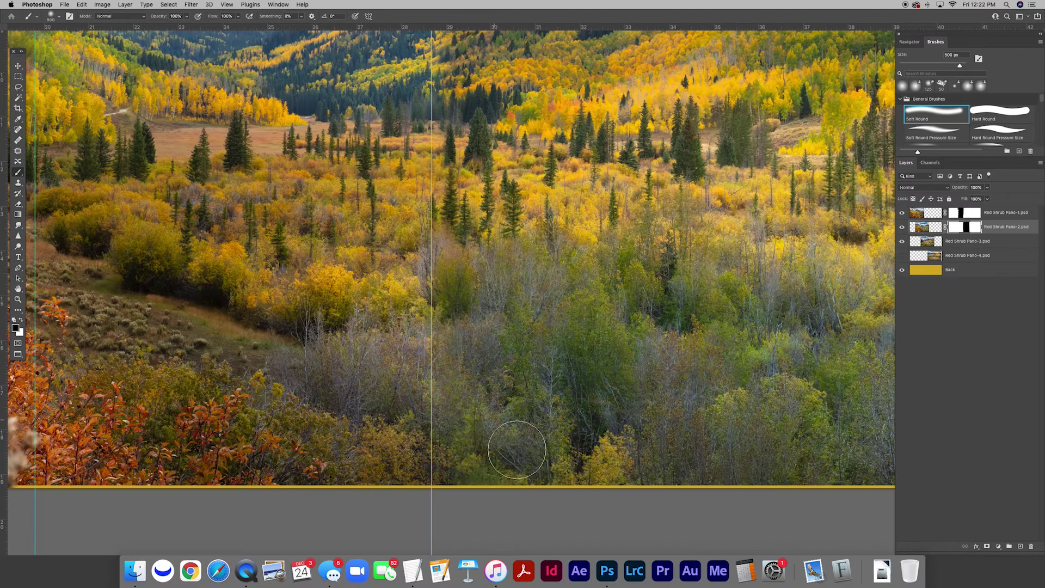
pyautogui.scroll(9, 538, 418)
pyautogui.scroll(5, 538, 419)
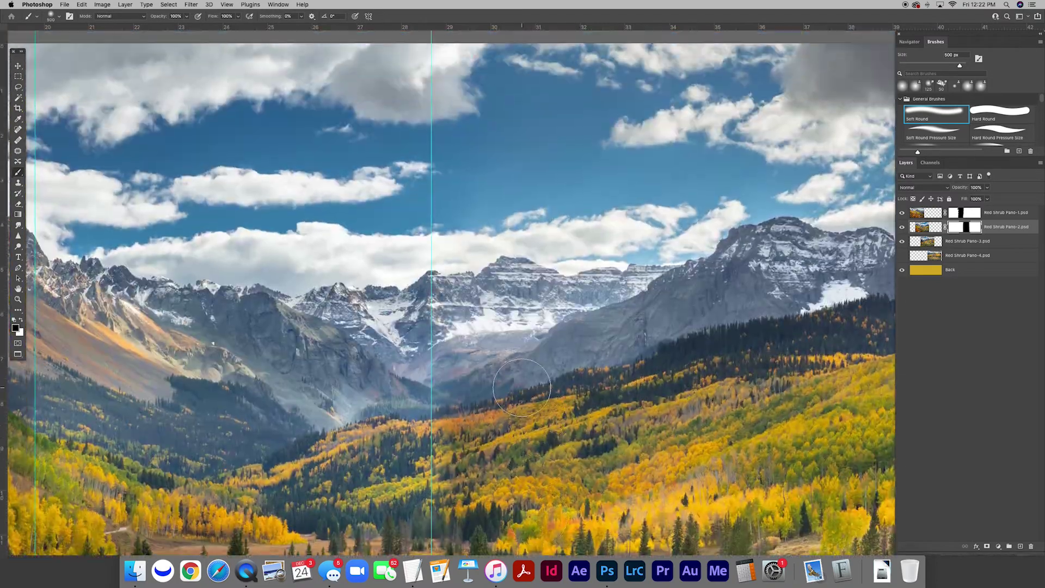
pyautogui.scroll(3, 459, 296)
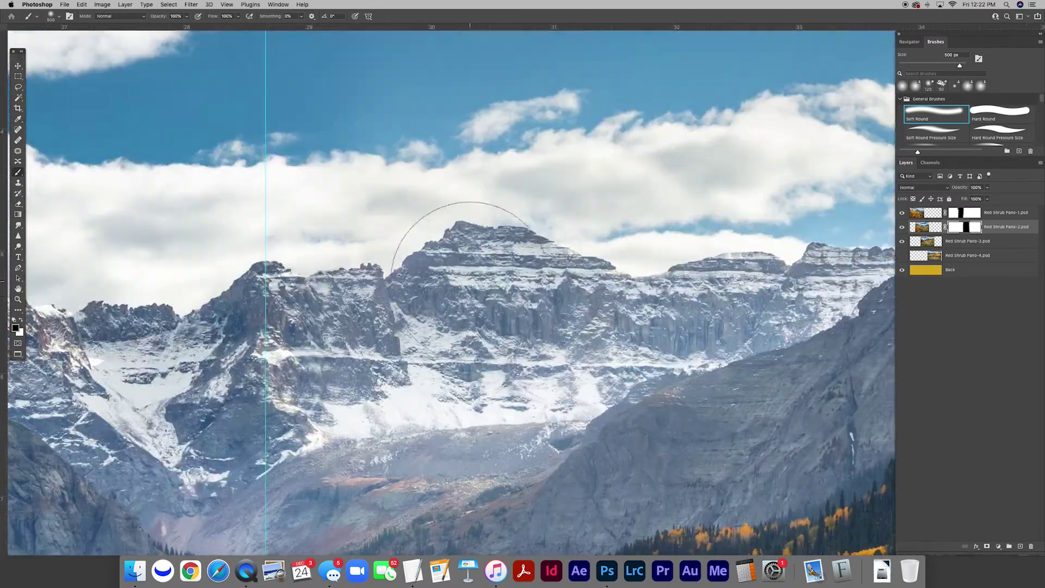
pyautogui.scroll(2, 467, 240)
pyautogui.press('[')
pyautogui.press('[')
pyautogui.press('[')
pyautogui.press('[')
pyautogui.press('[')
pyautogui.press('[')
pyautogui.press('[')
pyautogui.press('[')
pyautogui.press('[')
pyautogui.press('[')
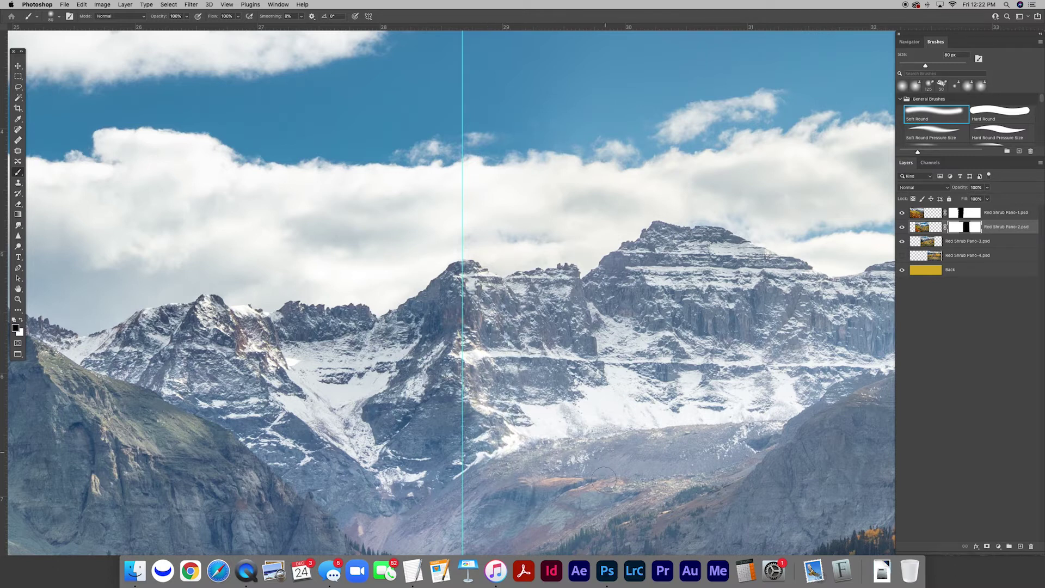
pyautogui.press('\\')
pyautogui.scroll(-4, 516, 347)
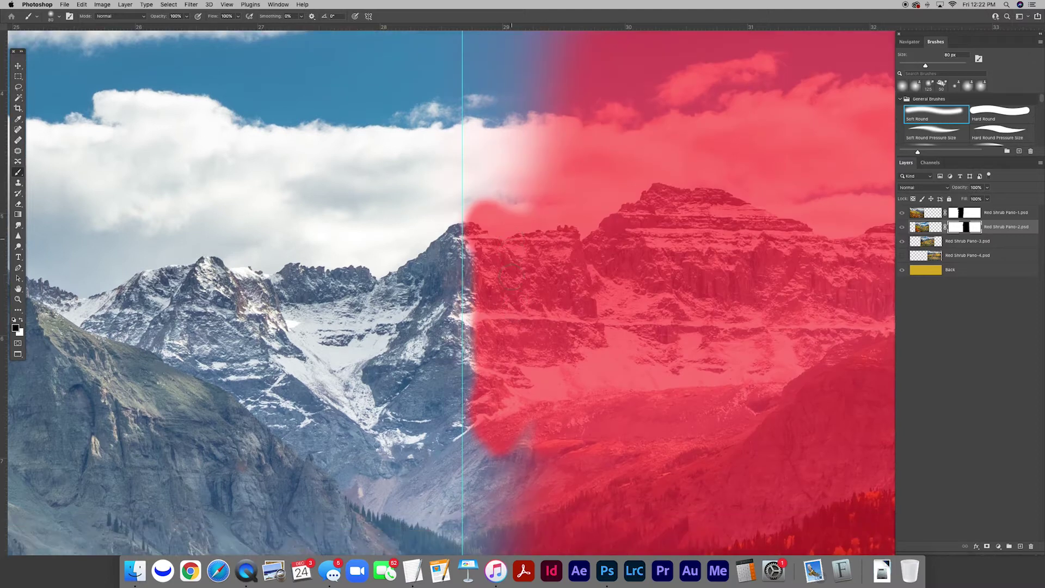
pyautogui.press('\\')
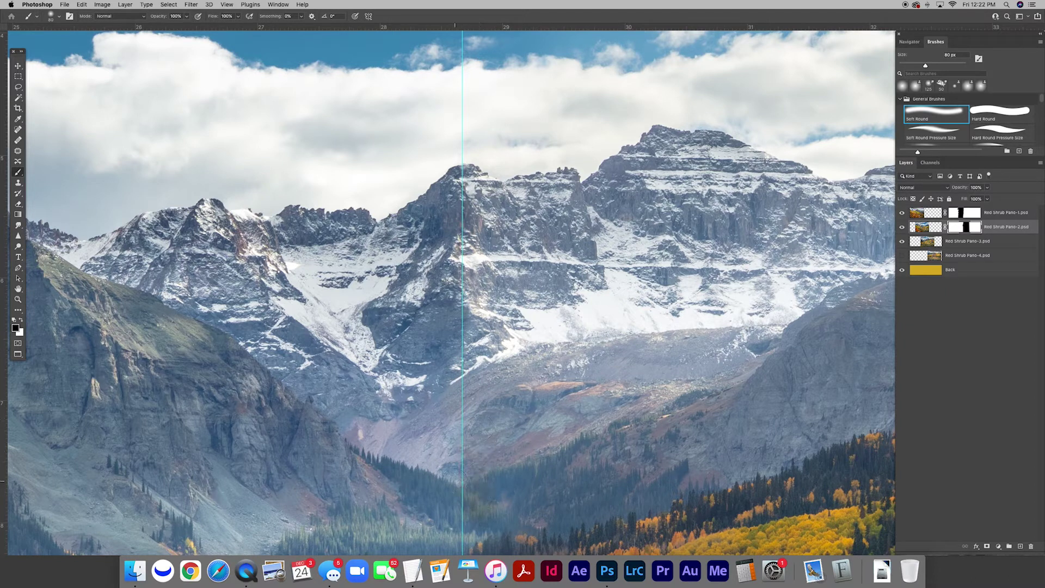
# - Mask out Red Shrub Pano-2 just right of the guide, from the dark valley slope down through the orange and yellow aspens
pyautogui.scroll(-6, 450, 481)
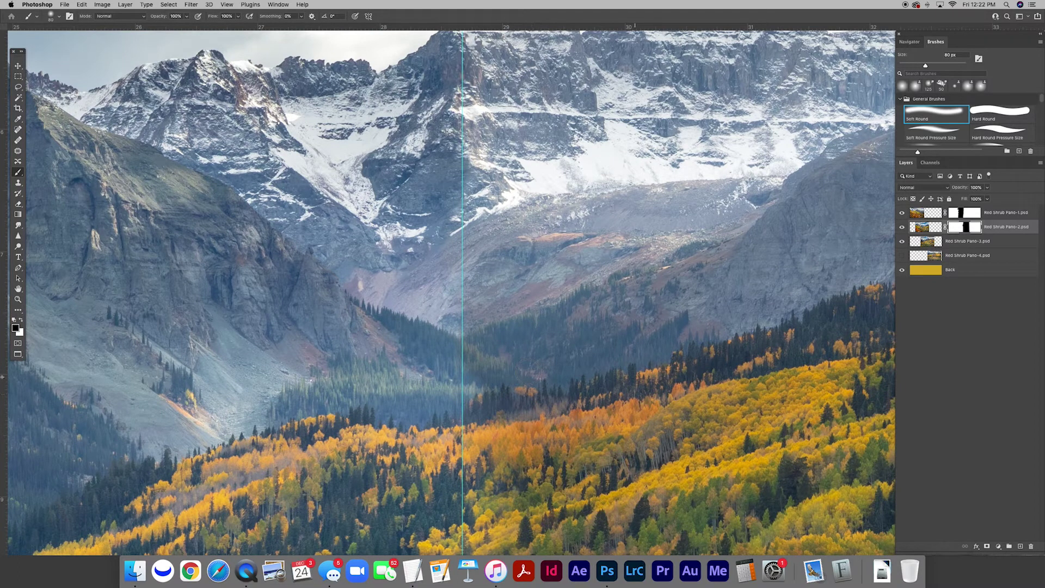
pyautogui.moveTo(496, 362)
pyautogui.mouseDown()
pyautogui.moveTo(488, 452)
pyautogui.moveTo(473, 444)
pyautogui.moveTo(488, 458)
pyautogui.moveTo(558, 451)
pyautogui.mouseUp()
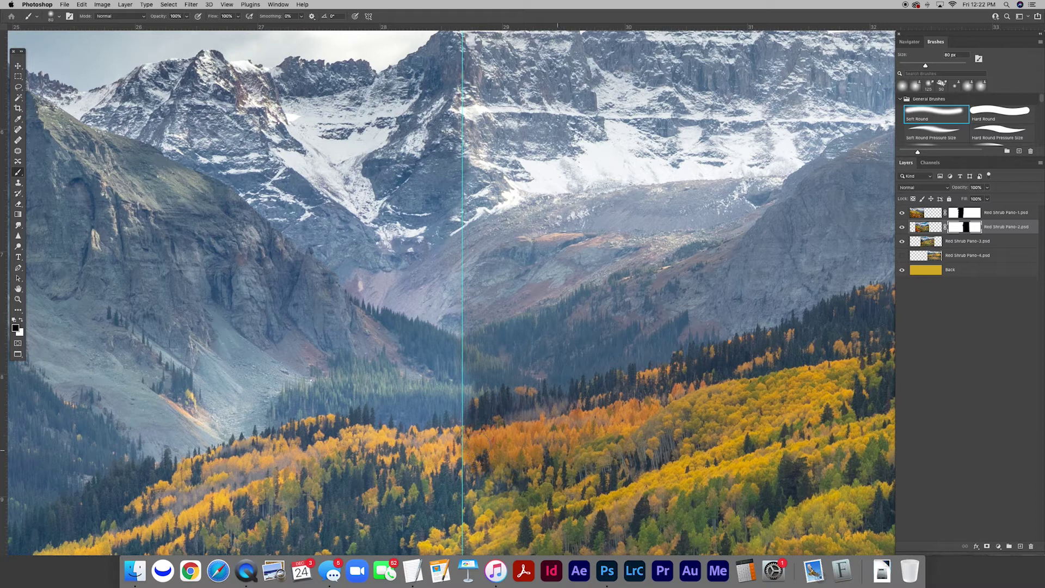
pyautogui.scroll(-5, 507, 376)
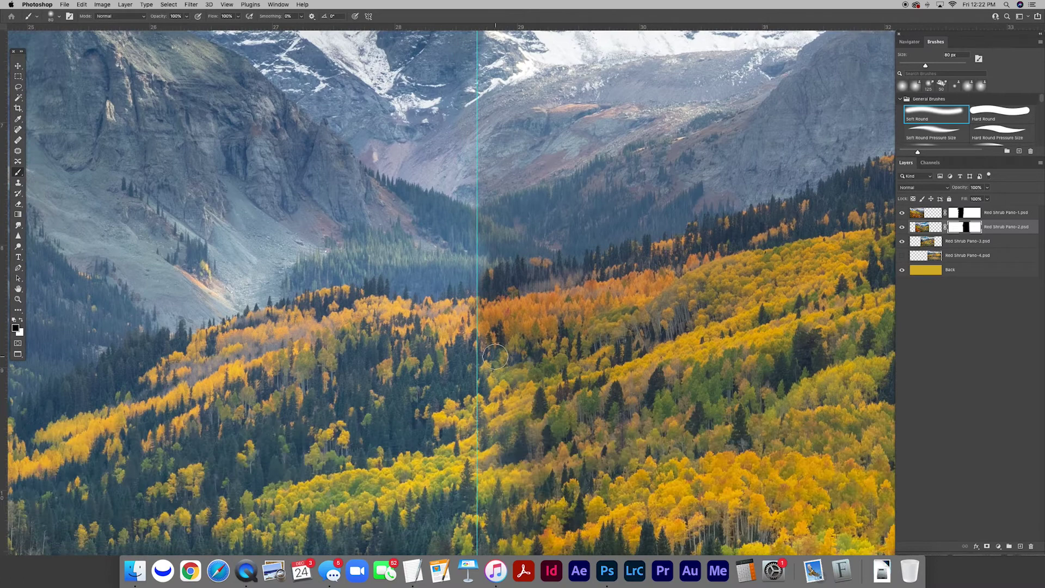
pyautogui.moveTo(501, 315); pyautogui.dragTo(507, 332)
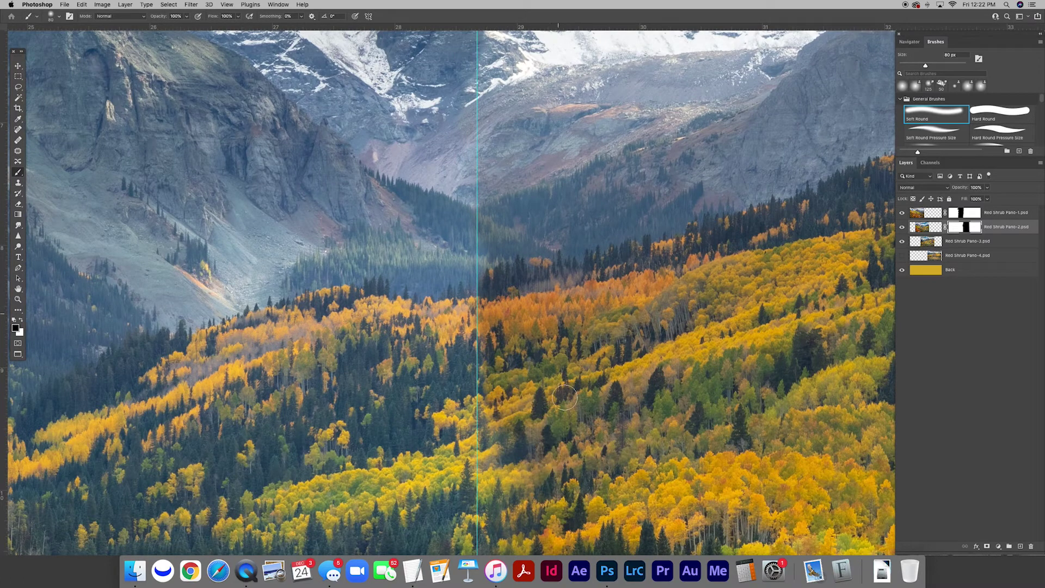
pyautogui.moveTo(506, 305)
pyautogui.mouseDown()
pyautogui.moveTo(492, 490)
pyautogui.moveTo(580, 460)
pyautogui.mouseUp()
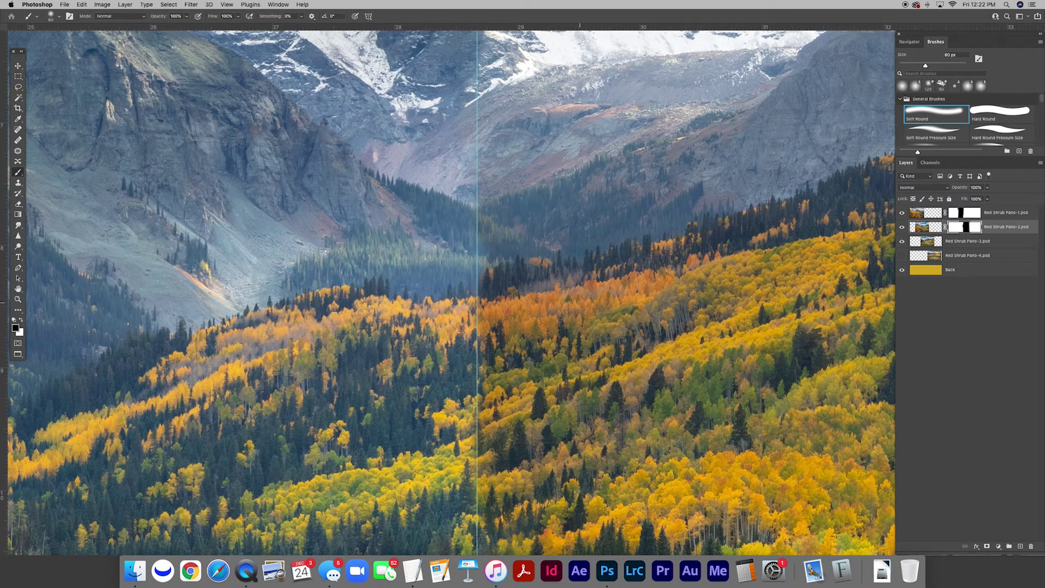
# - Continue painting the mask down the guide through the lower forest, the meadow and the small spruce on the seam
pyautogui.scroll(-5, 512, 270)
pyautogui.moveTo(501, 346)
pyautogui.mouseDown()
pyautogui.moveTo(506, 512)
pyautogui.moveTo(561, 395)
pyautogui.mouseUp()
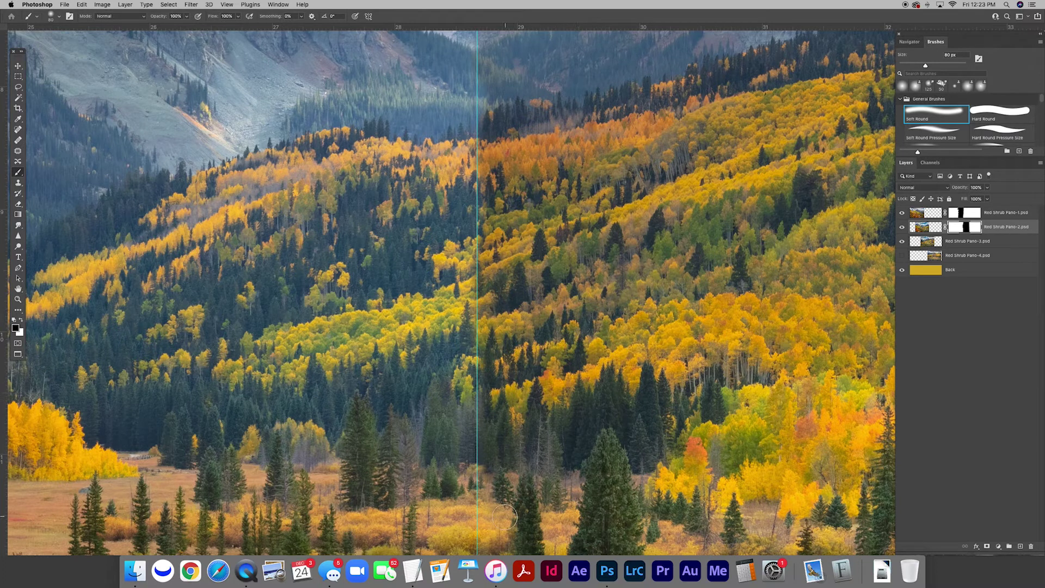
pyautogui.scroll(-5, 531, 294)
pyautogui.moveTo(513, 400)
pyautogui.mouseDown()
pyautogui.moveTo(517, 446)
pyautogui.moveTo(503, 371)
pyautogui.moveTo(515, 457)
pyautogui.moveTo(537, 472)
pyautogui.mouseUp()
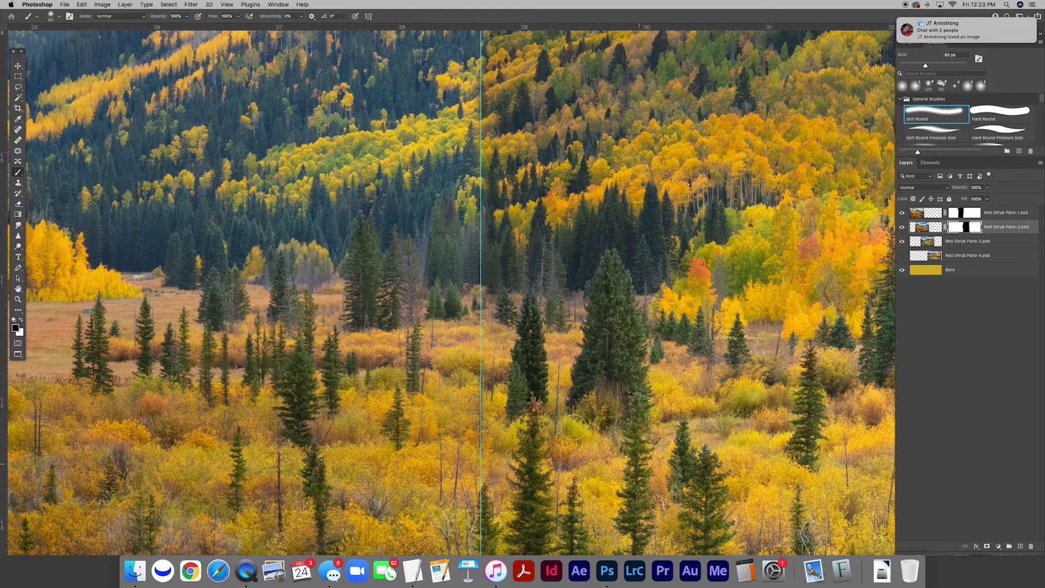
pyautogui.scroll(-3, 514, 373)
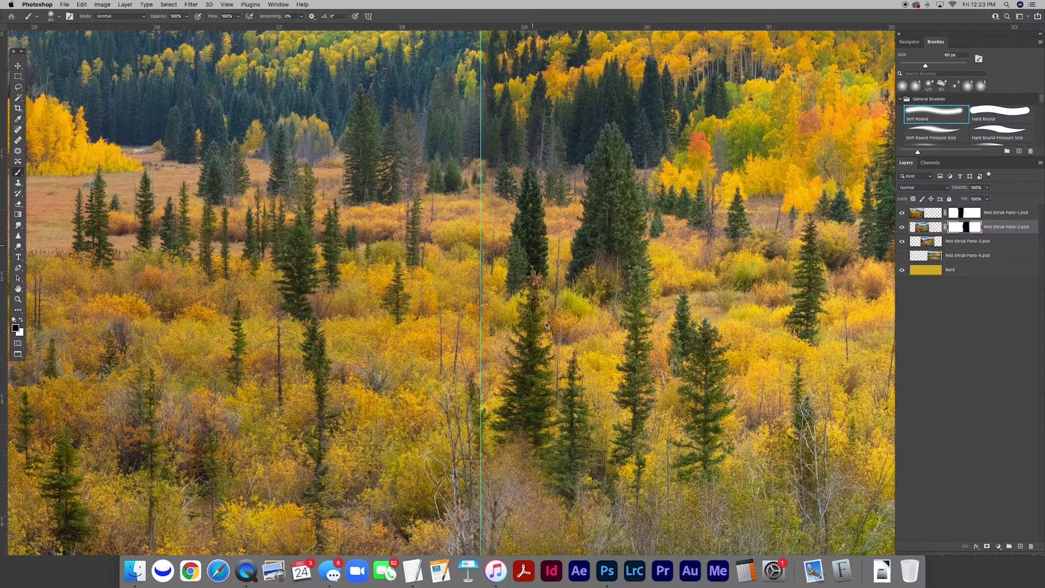
pyautogui.scroll(-2, 523, 362)
pyautogui.moveTo(480, 333)
pyautogui.mouseDown()
pyautogui.moveTo(475, 309)
pyautogui.moveTo(472, 381)
pyautogui.moveTo(490, 435)
pyautogui.moveTo(498, 430)
pyautogui.mouseUp()
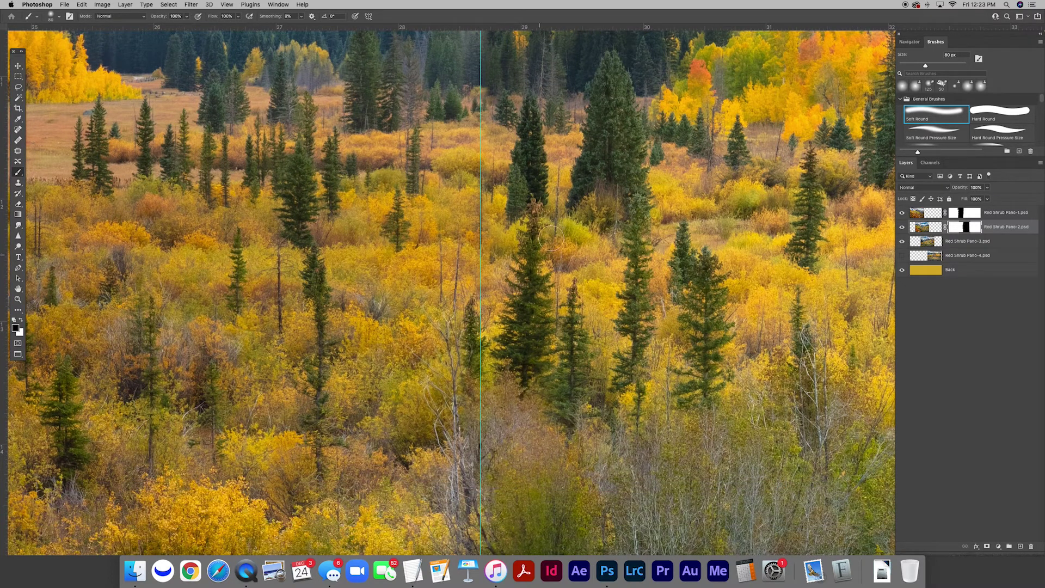
# - Paint the mask over the bare-branched bush crossing the guide so Red Shrub Pano-3's version of it replaces the seam
pyautogui.press('\\')
pyautogui.scroll(-4, 537, 174)
pyautogui.press('\\')
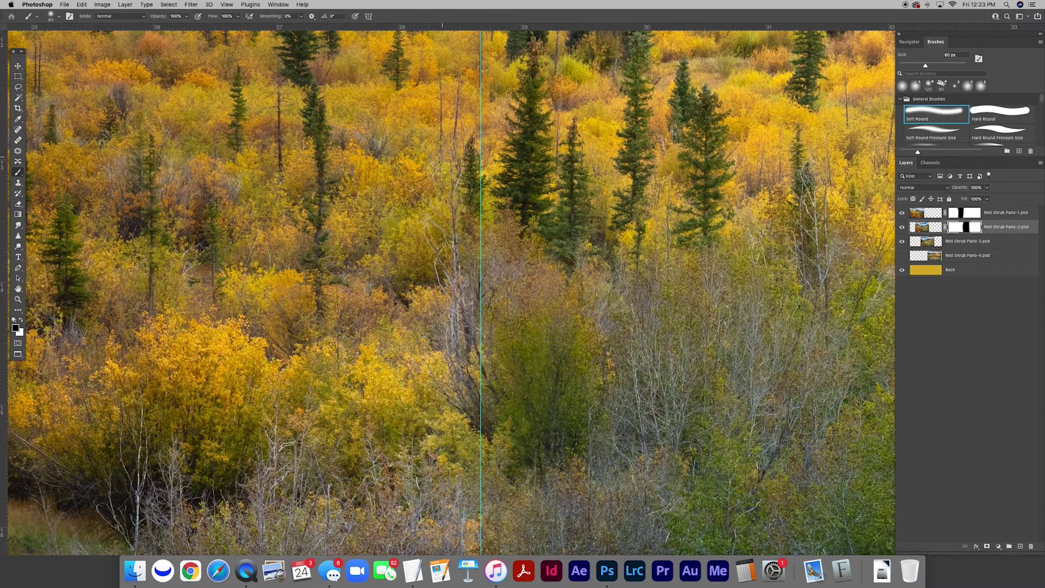
pyautogui.moveTo(456, 121)
pyautogui.mouseDown()
pyautogui.moveTo(462, 82)
pyautogui.moveTo(448, 264)
pyautogui.moveTo(420, 182)
pyautogui.moveTo(466, 392)
pyautogui.moveTo(483, 354)
pyautogui.moveTo(497, 404)
pyautogui.mouseUp()
pyautogui.moveTo(503, 352)
pyautogui.mouseDown()
pyautogui.moveTo(524, 404)
pyautogui.moveTo(482, 436)
pyautogui.moveTo(430, 365)
pyautogui.moveTo(427, 341)
pyautogui.moveTo(425, 356)
pyautogui.mouseUp()
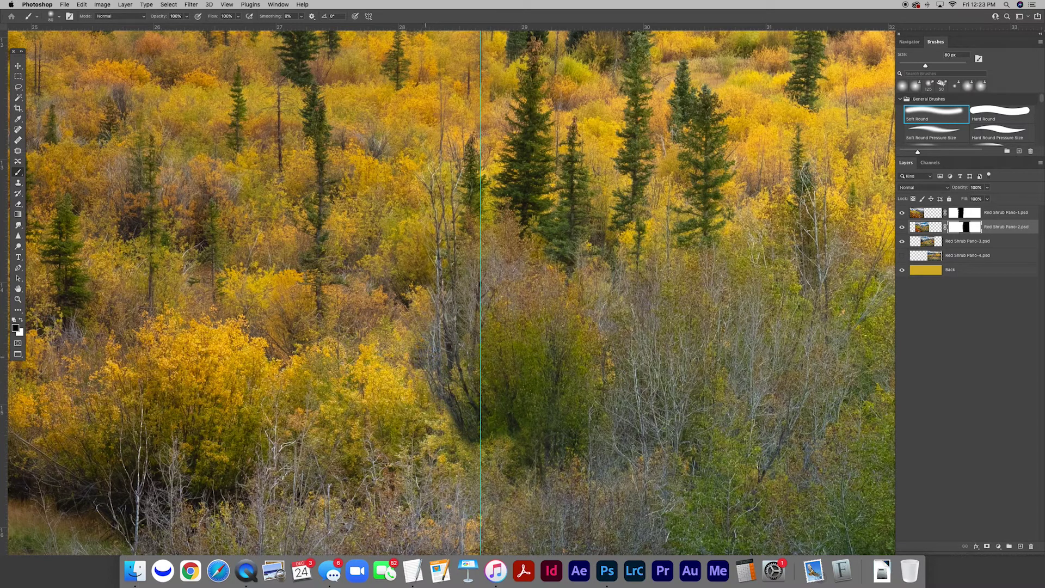
pyautogui.moveTo(442, 408)
pyautogui.mouseDown()
pyautogui.moveTo(473, 462)
pyautogui.moveTo(504, 468)
pyautogui.moveTo(523, 444)
pyautogui.mouseUp()
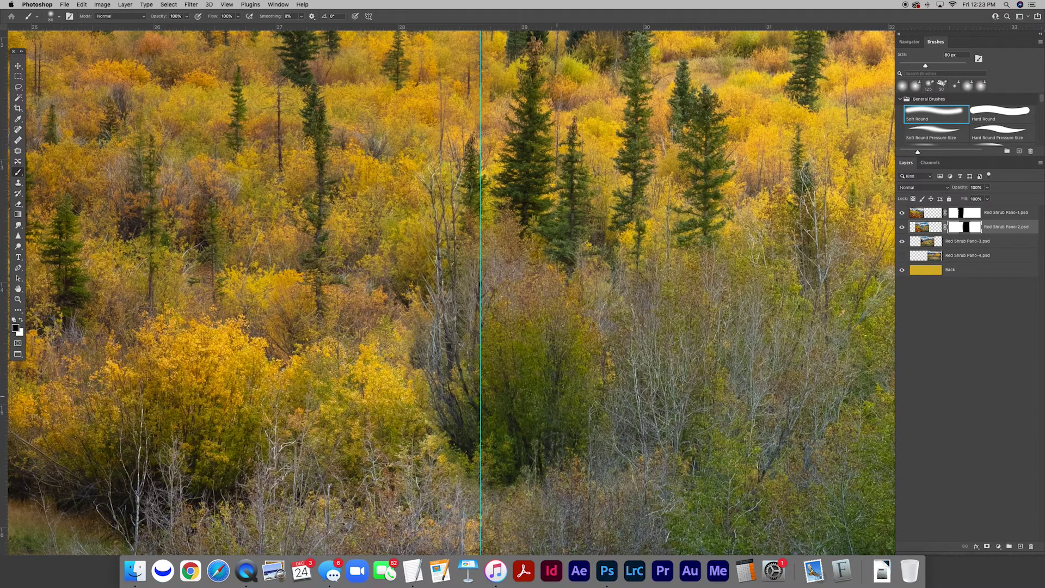
# - Finish masking the seam right of the guide through the foreground brush down to the photo's bottom edge
pyautogui.scroll(-5, 505, 311)
pyautogui.moveTo(524, 365)
pyautogui.mouseDown()
pyautogui.moveTo(506, 338)
pyautogui.moveTo(503, 359)
pyautogui.moveTo(534, 432)
pyautogui.moveTo(612, 443)
pyautogui.moveTo(582, 291)
pyautogui.moveTo(518, 349)
pyautogui.moveTo(506, 506)
pyautogui.mouseUp()
pyautogui.scroll(-5, 553, 337)
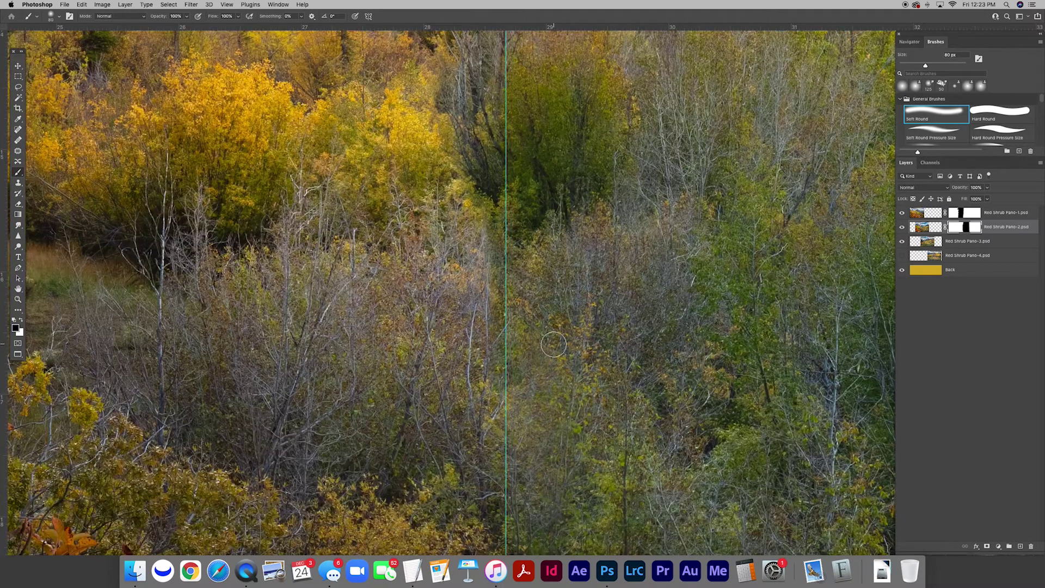
pyautogui.press('\\')
pyautogui.press('\\')
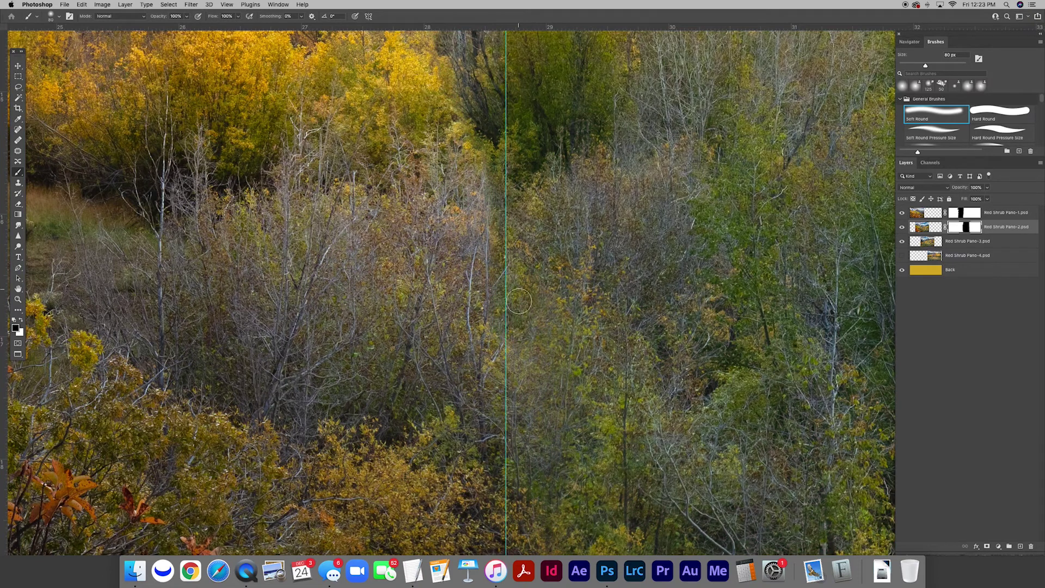
pyautogui.moveTo(521, 419); pyautogui.dragTo(544, 413)
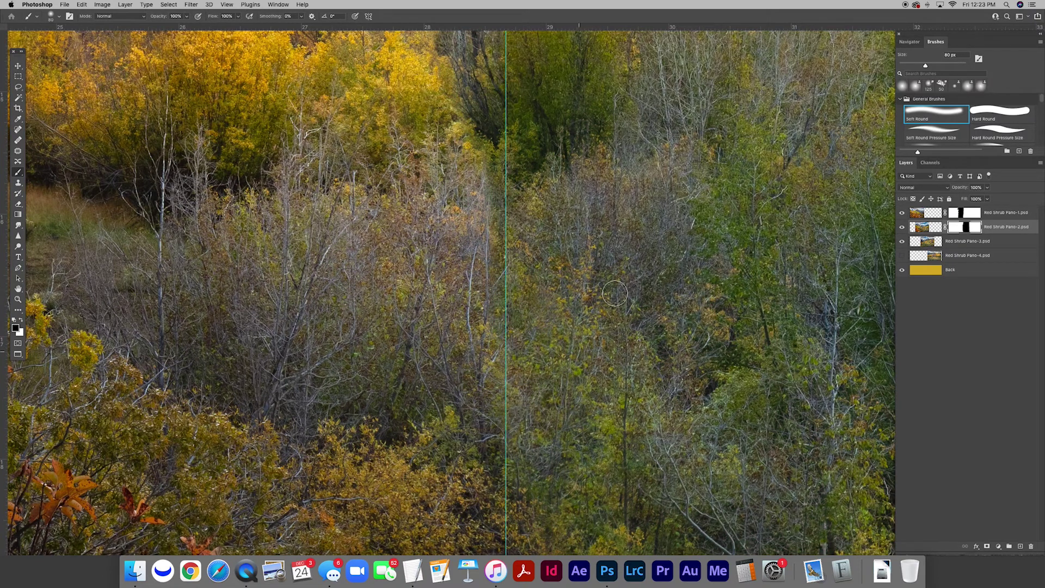
pyautogui.scroll(-6, 580, 318)
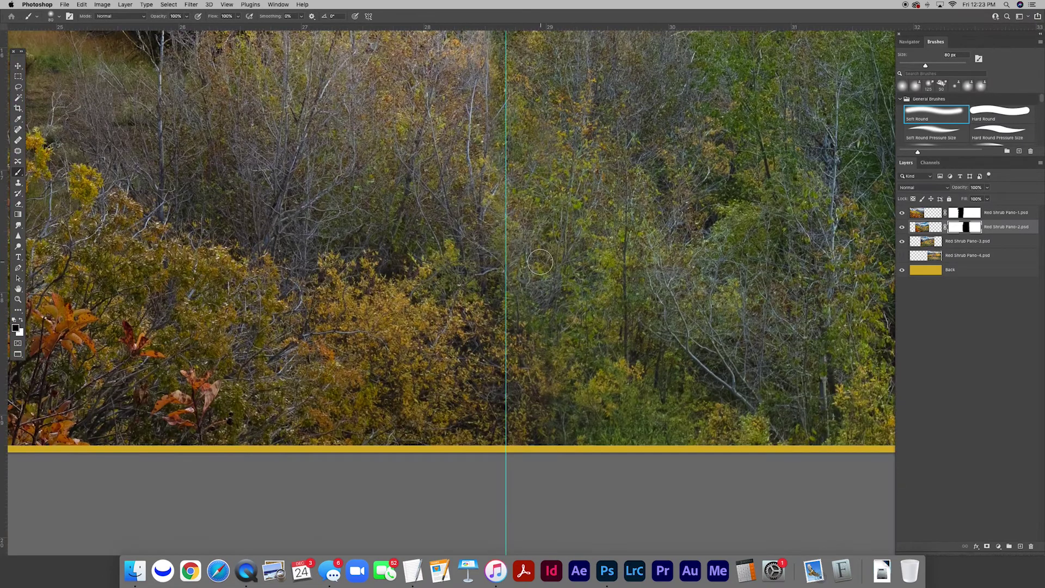
pyautogui.moveTo(529, 370)
pyautogui.mouseDown()
pyautogui.moveTo(522, 430)
pyautogui.moveTo(506, 419)
pyautogui.moveTo(499, 373)
pyautogui.moveTo(519, 395)
pyautogui.moveTo(520, 436)
pyautogui.moveTo(557, 466)
pyautogui.moveTo(562, 422)
pyautogui.mouseUp()
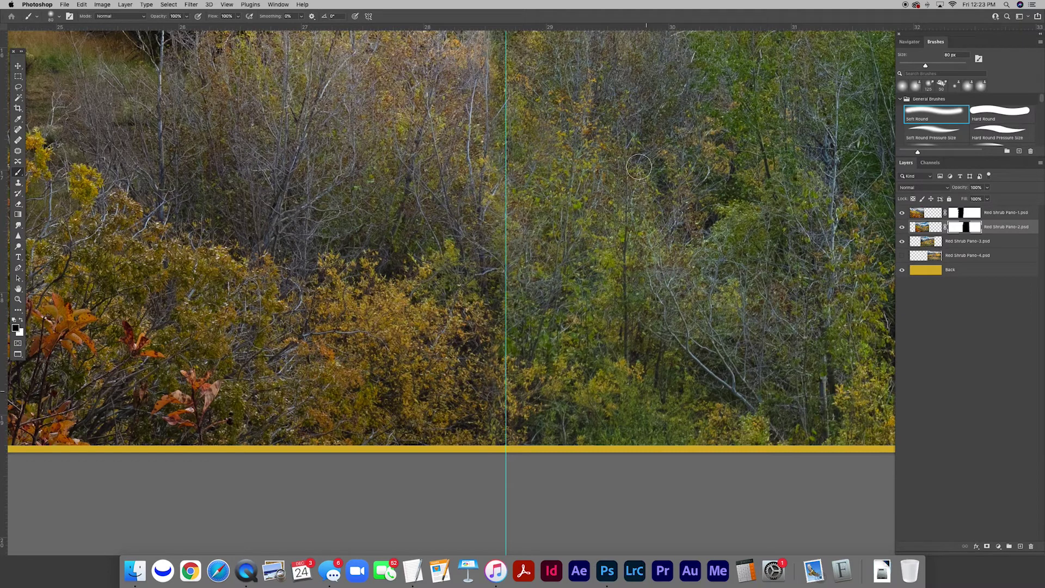
# - Review the blended seam from the foreground up to the mountain slopes, using the mask overlay to check the painted edge
pyautogui.scroll(10, 579, 289)
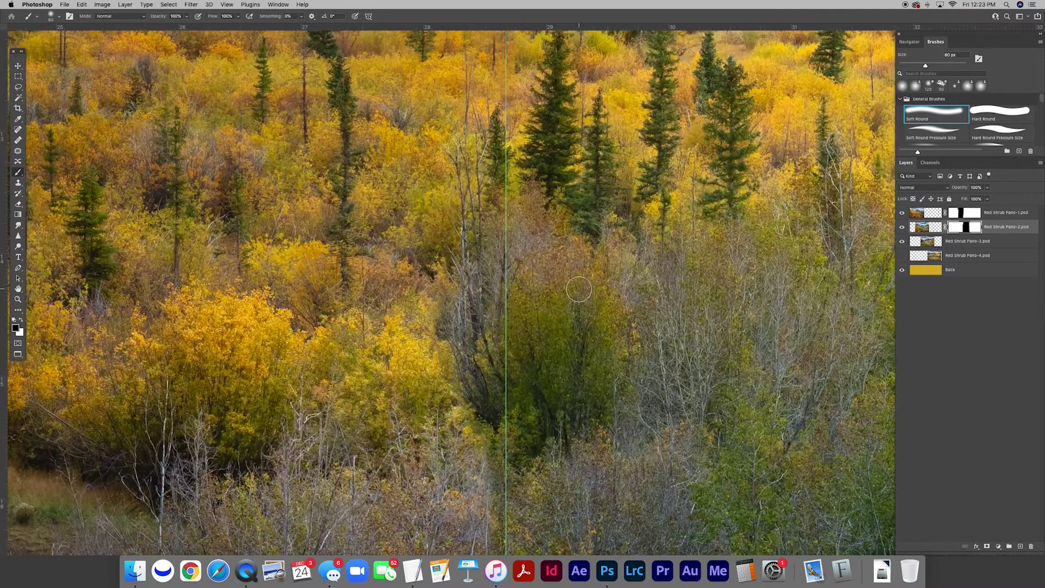
pyautogui.scroll(4, 579, 289)
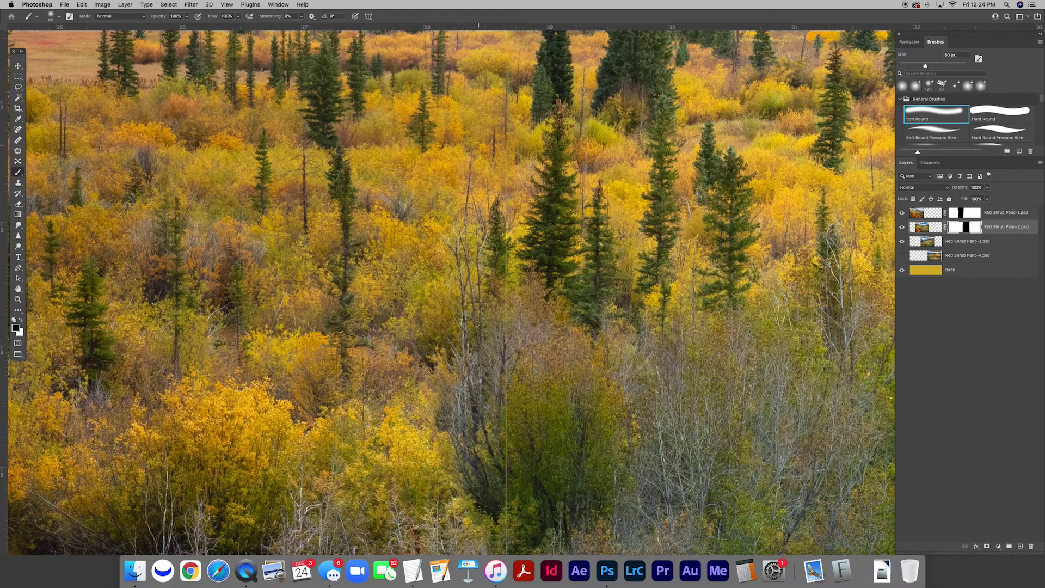
pyautogui.press('\\')
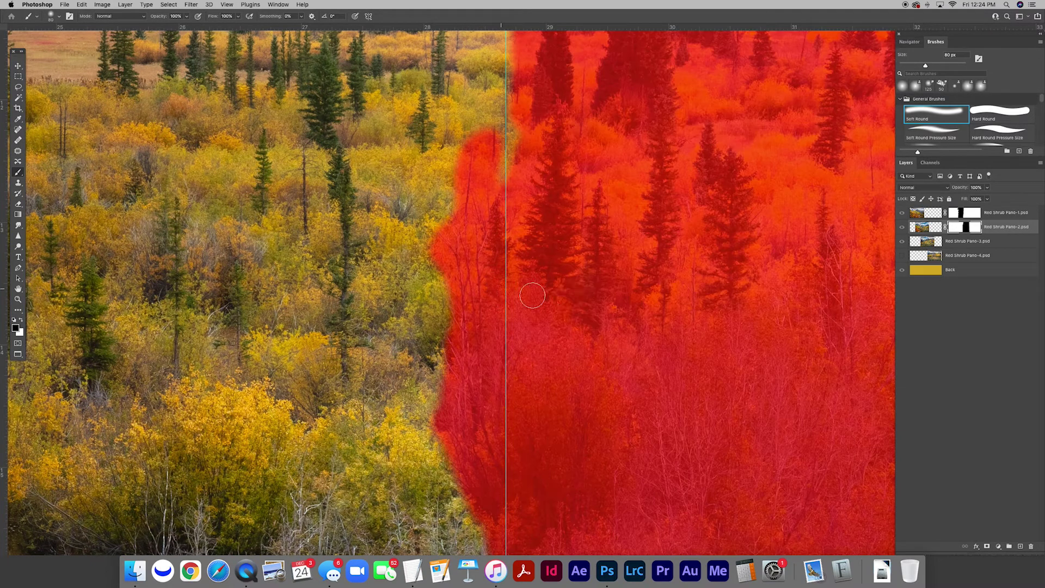
pyautogui.scroll(10, 567, 297)
pyautogui.scroll(10, 568, 296)
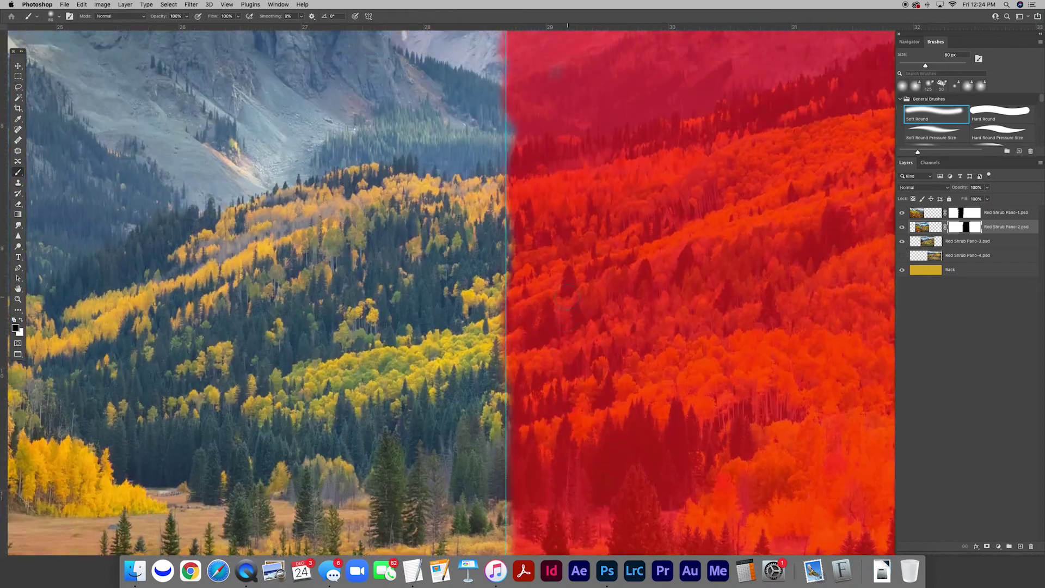
pyautogui.press('\\')
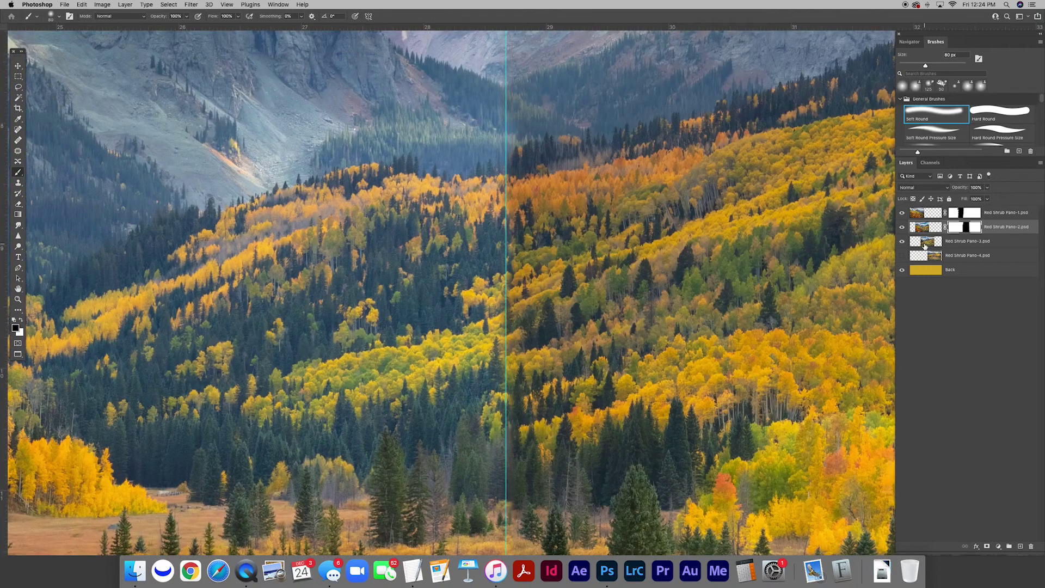
# - Hide Red Shrub Pano-3 and Pano-2 and check Pano-1's mask for leftover residue against the gold background
pyautogui.click(904, 243)
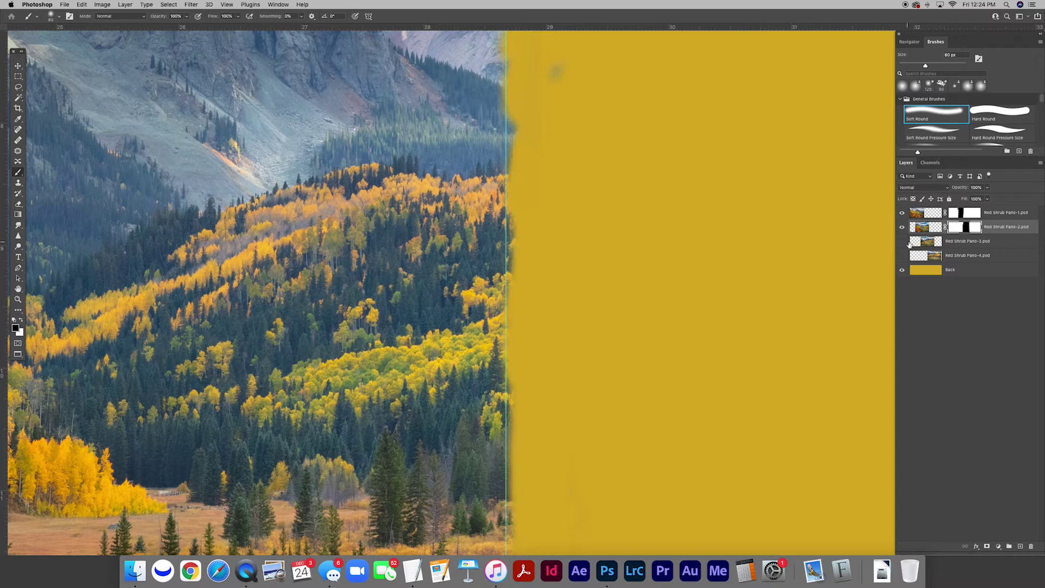
pyautogui.scroll(5, 588, 203)
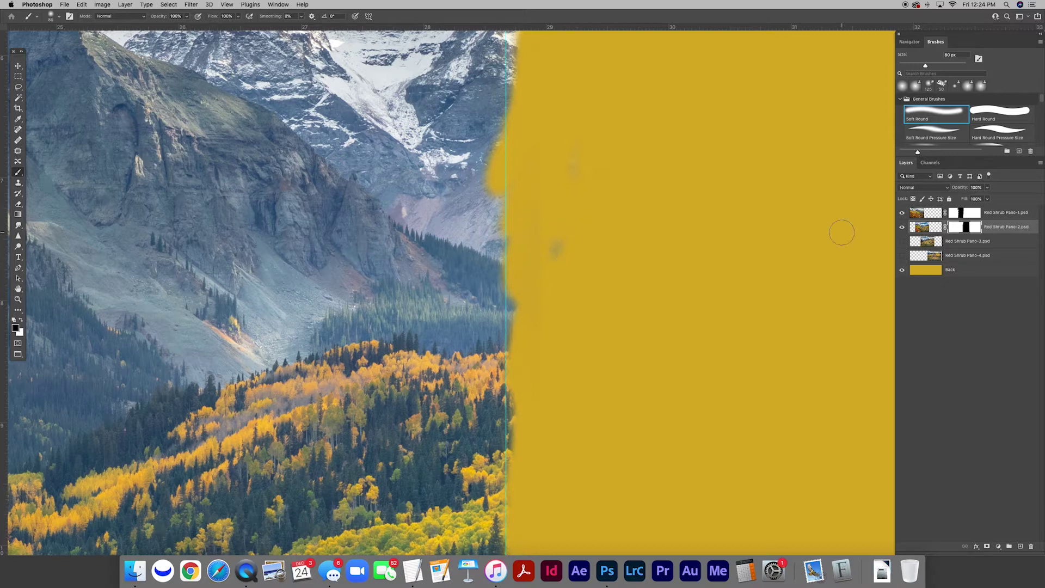
pyautogui.click(902, 228)
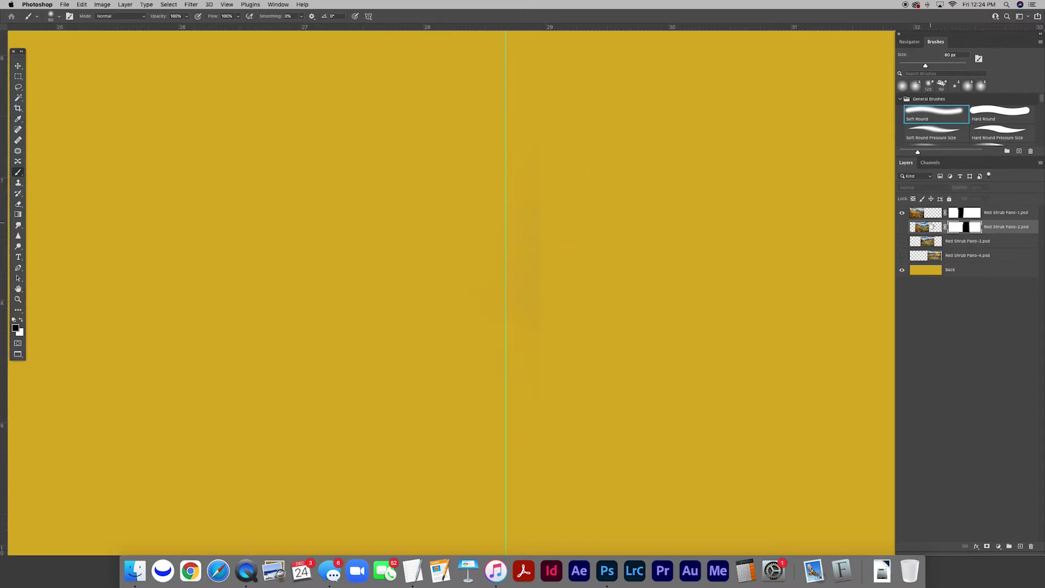
pyautogui.click(955, 214)
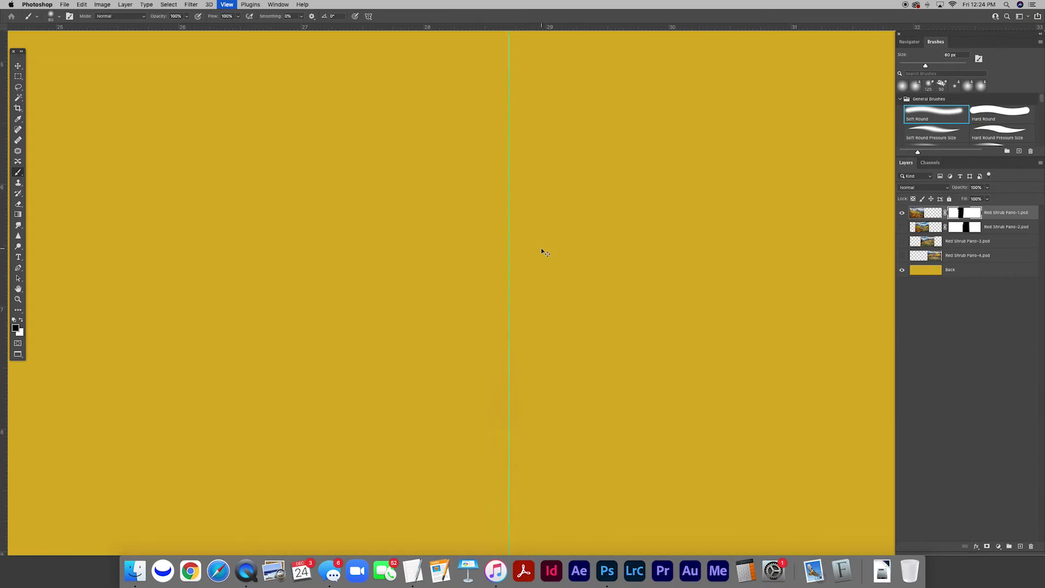
pyautogui.scroll(-3, 542, 249)
pyautogui.scroll(-5, 592, 203)
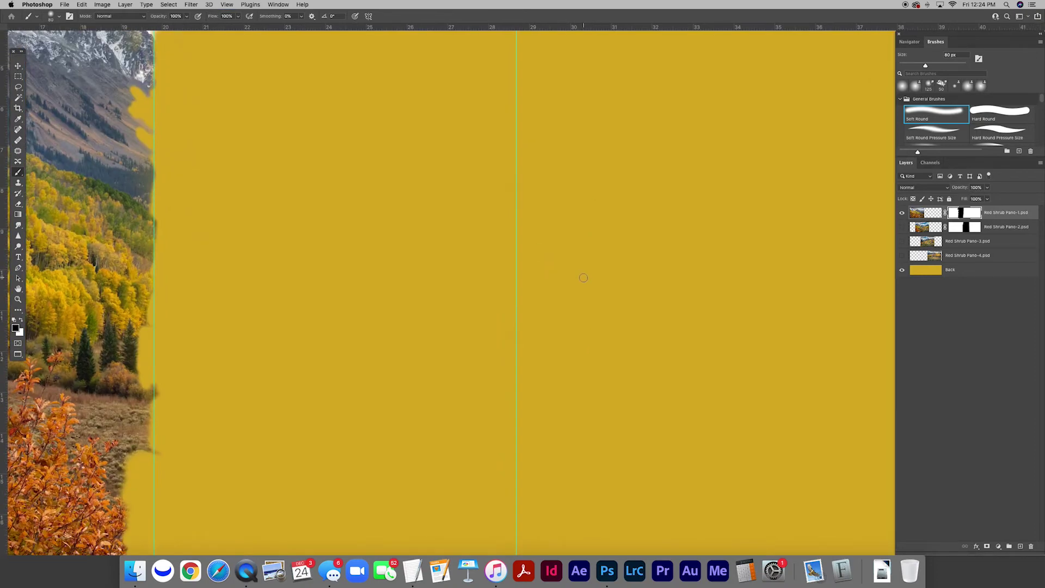
pyautogui.scroll(2, 582, 277)
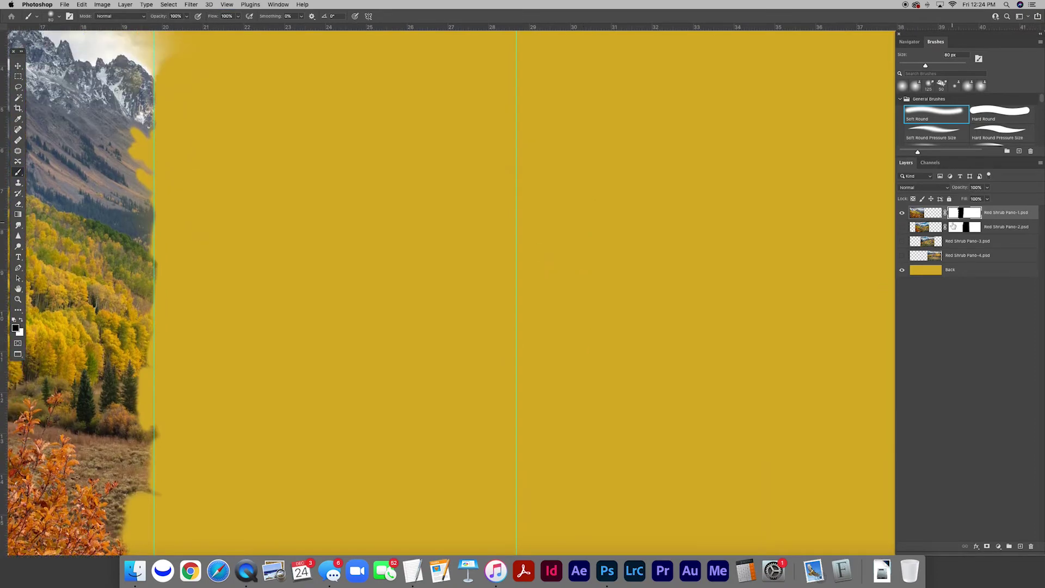
# - Show Red Shrub Pano-2 and paint out the stray specks beyond the guide on its mask, from the mountains down to the meadow
pyautogui.click(902, 228)
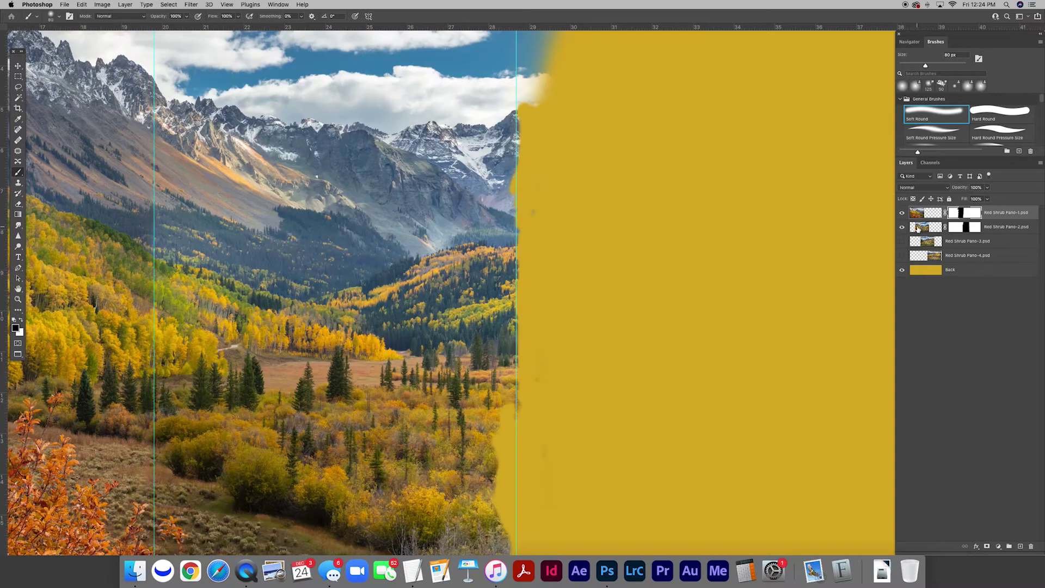
pyautogui.click(967, 229)
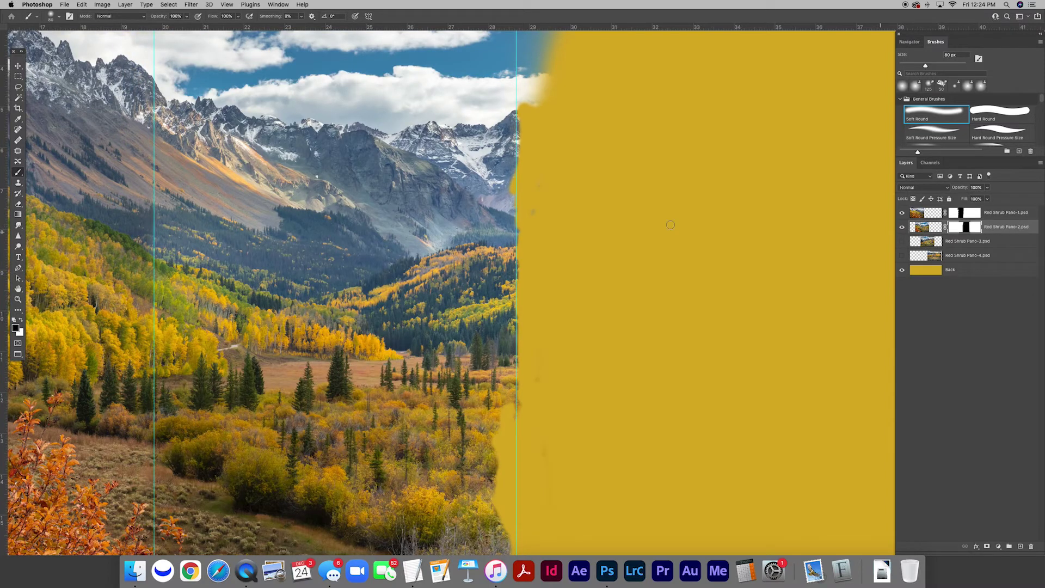
pyautogui.scroll(4, 568, 204)
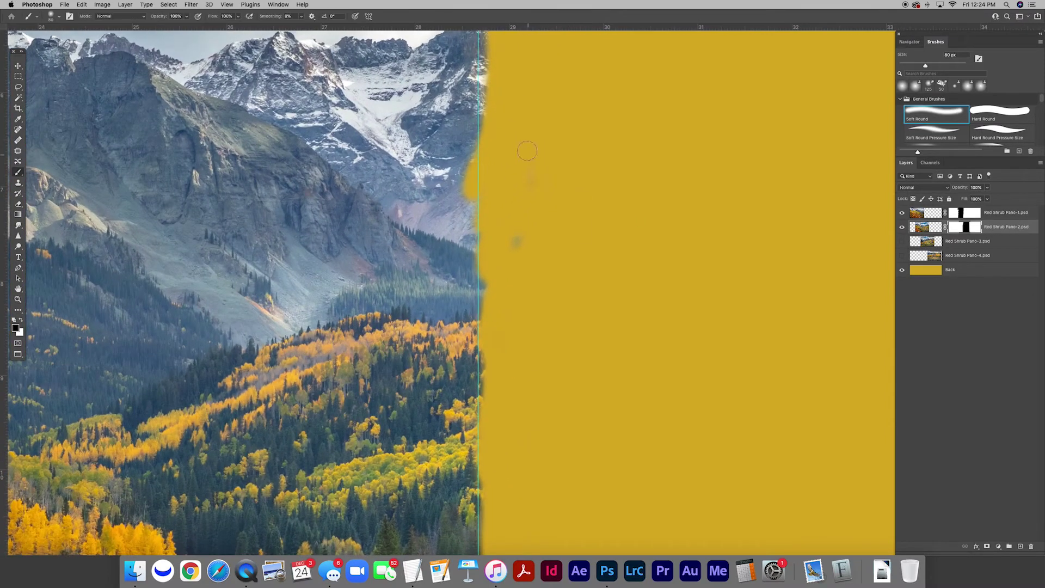
pyautogui.scroll(-10, 526, 218)
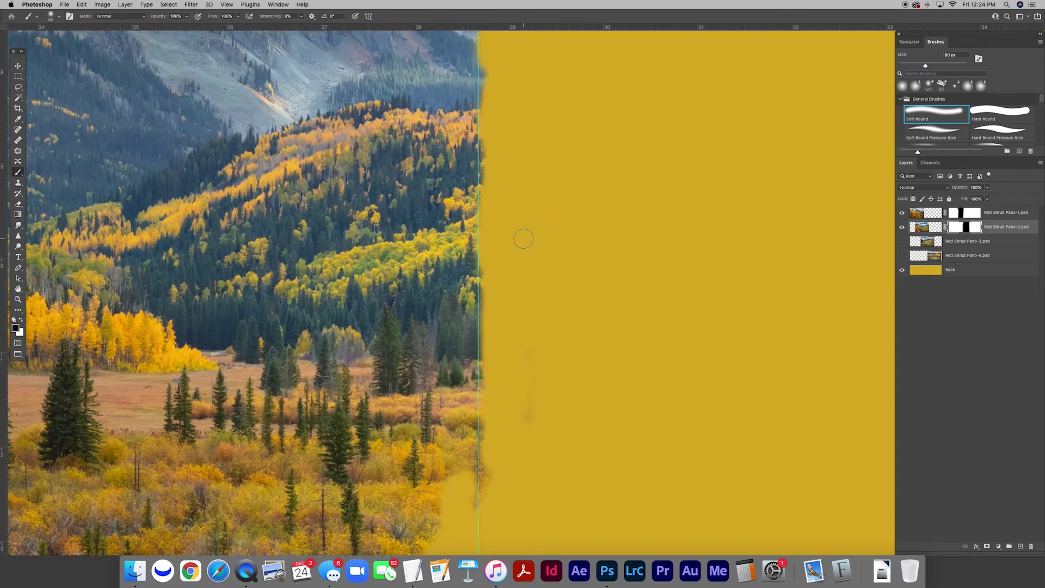
pyautogui.scroll(-5, 548, 322)
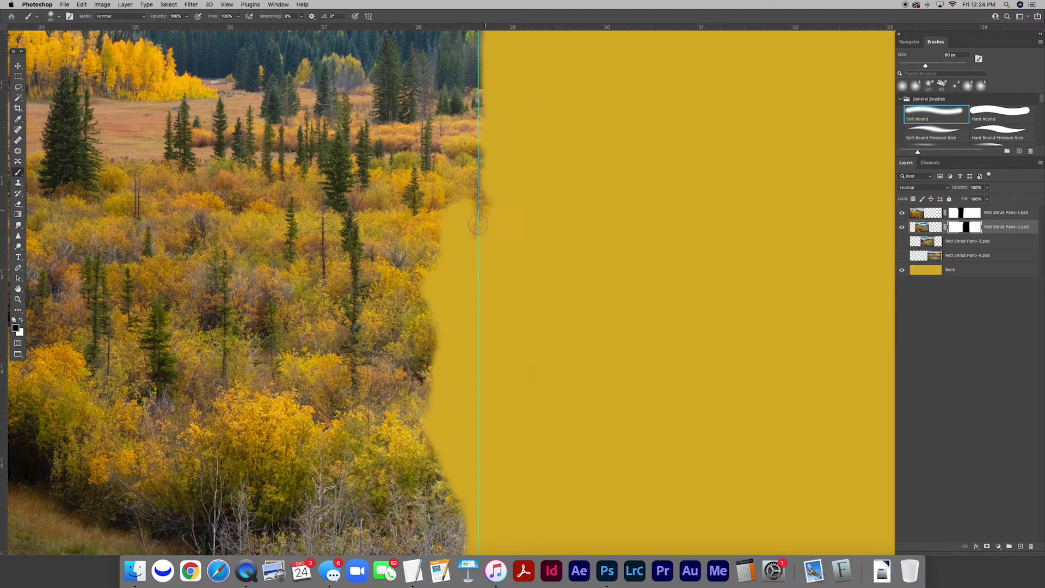
# - Clean the remaining stray patches from Red Shrub Pano-2's mask beside the foreground brush, down to the photo's bottom edge
pyautogui.scroll(-5, 556, 246)
pyautogui.scroll(-1, 523, 329)
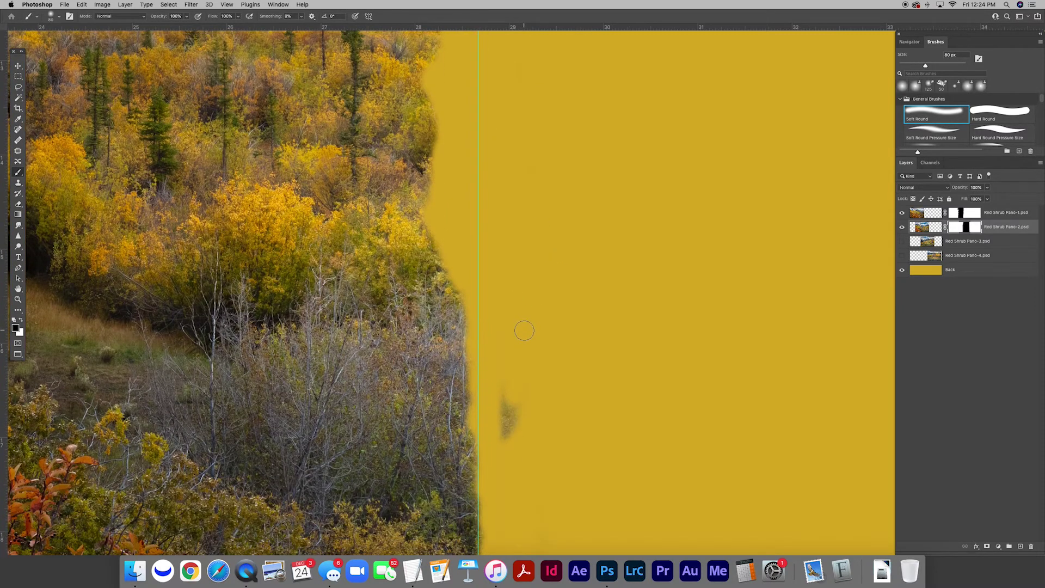
pyautogui.scroll(5, 520, 316)
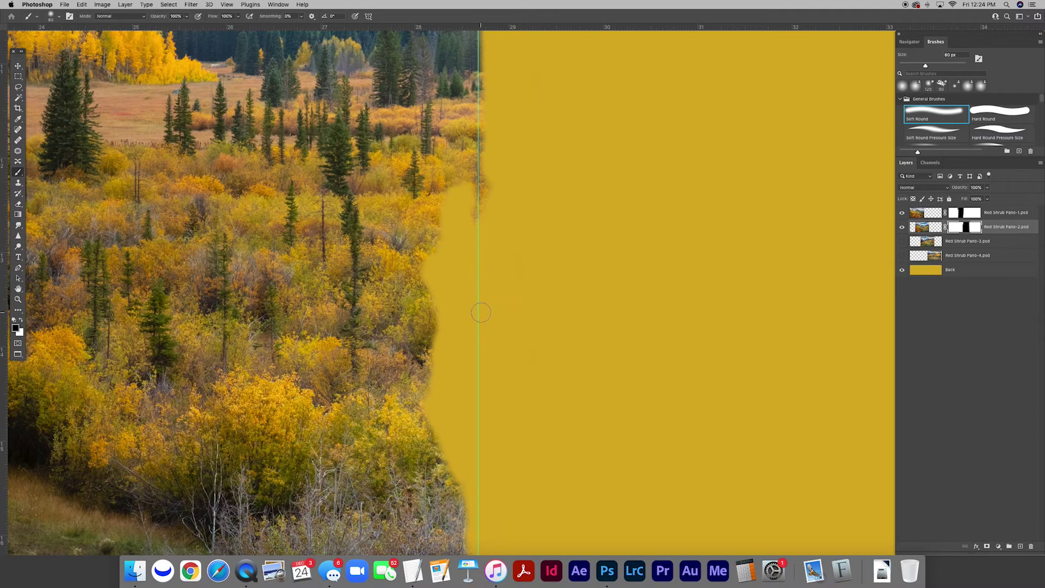
pyautogui.scroll(-7, 478, 314)
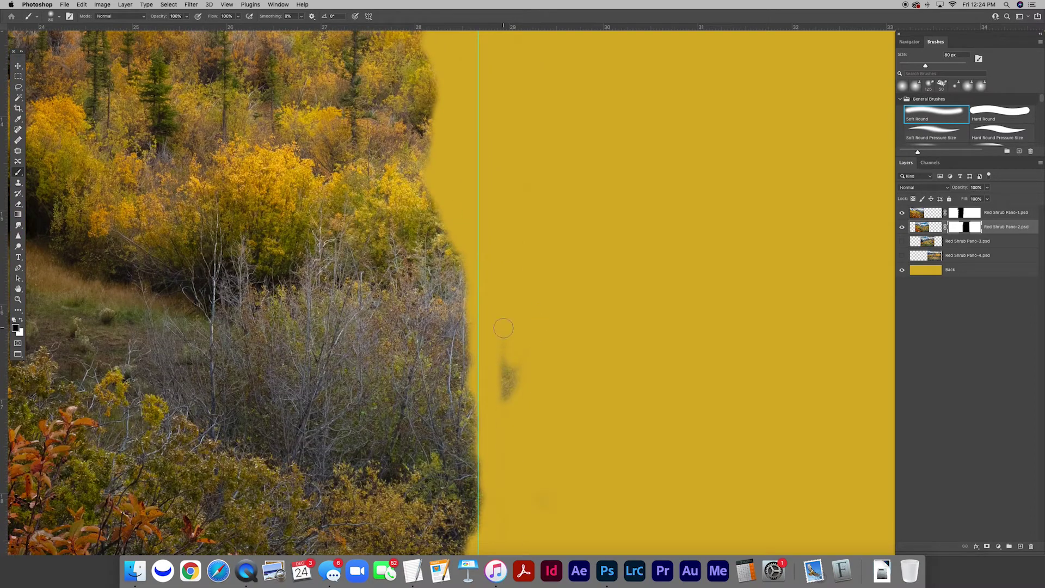
pyautogui.scroll(-2, 517, 417)
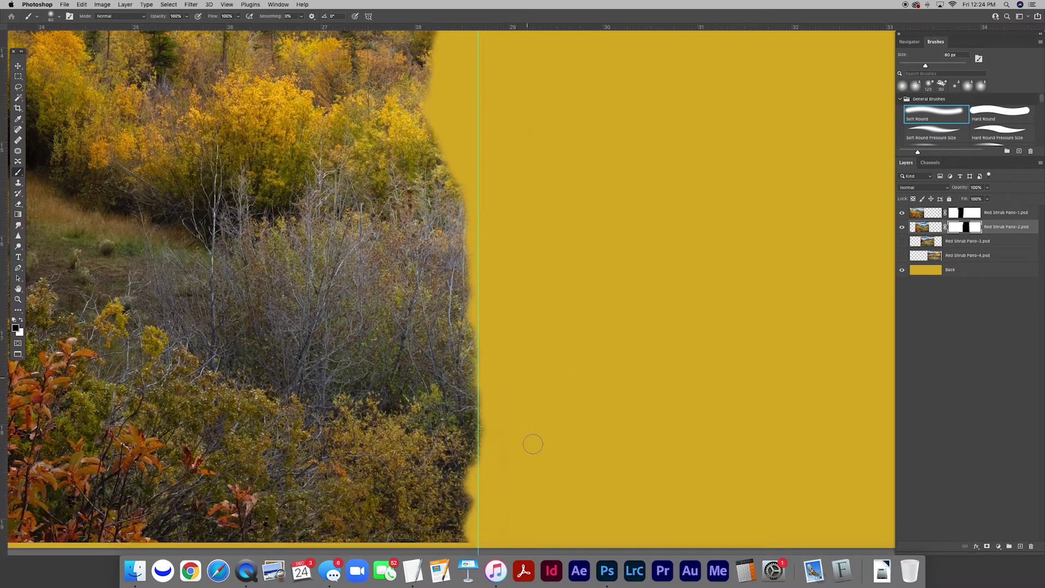
pyautogui.scroll(-3, 540, 422)
pyautogui.scroll(5, 539, 422)
pyautogui.scroll(-5, 540, 422)
pyautogui.scroll(6, 545, 343)
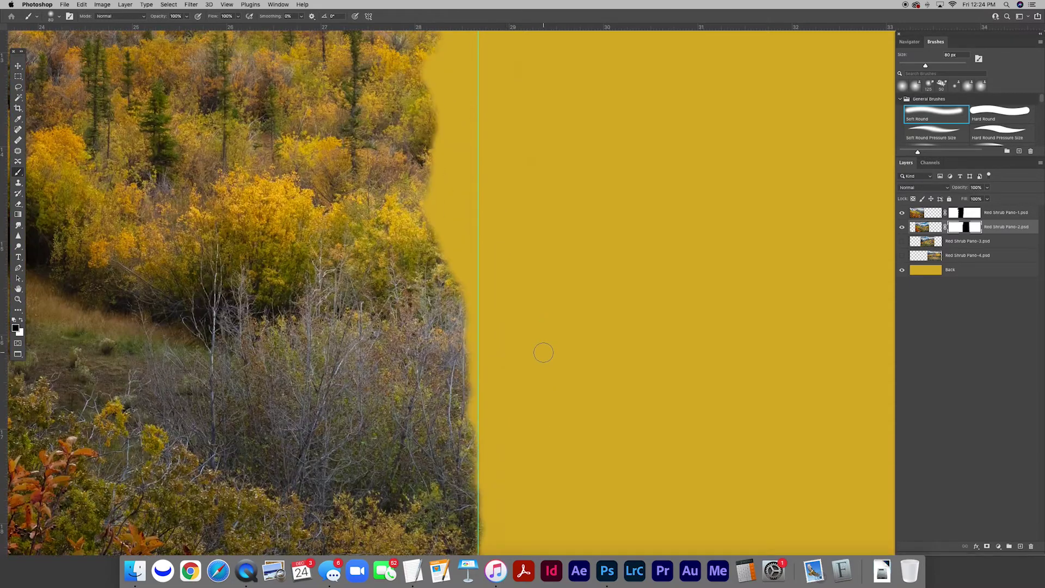
# - Show Red Shrub Pano-3 again and review the blended seams across the whole panorama
pyautogui.click(902, 242)
pyautogui.press('super+minus')
pyautogui.press('super+minus')
pyautogui.press('super+minus')
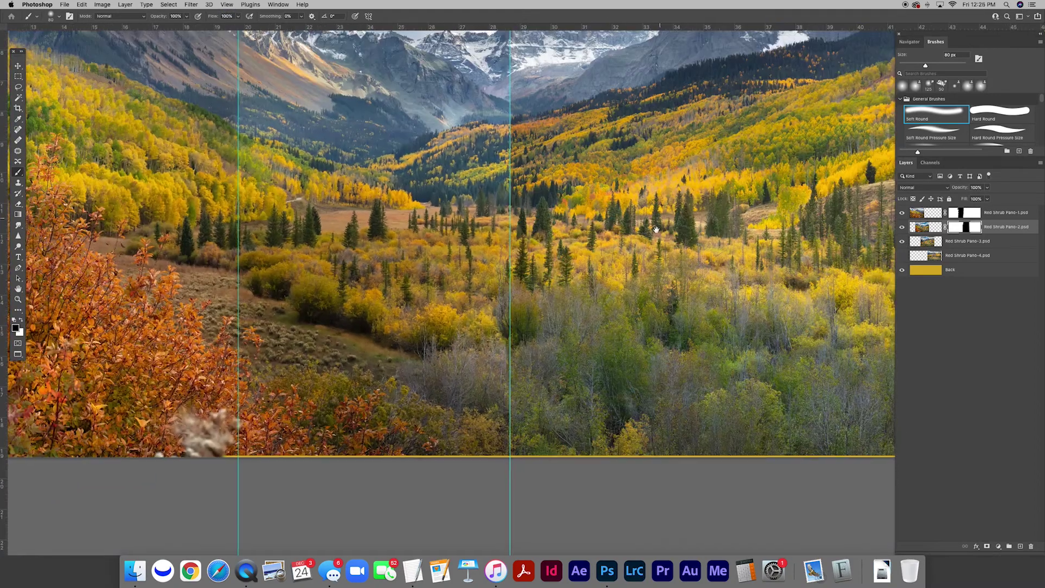
pyautogui.moveTo(656, 229); pyautogui.dragTo(603, 328)
pyautogui.press('super+minus')
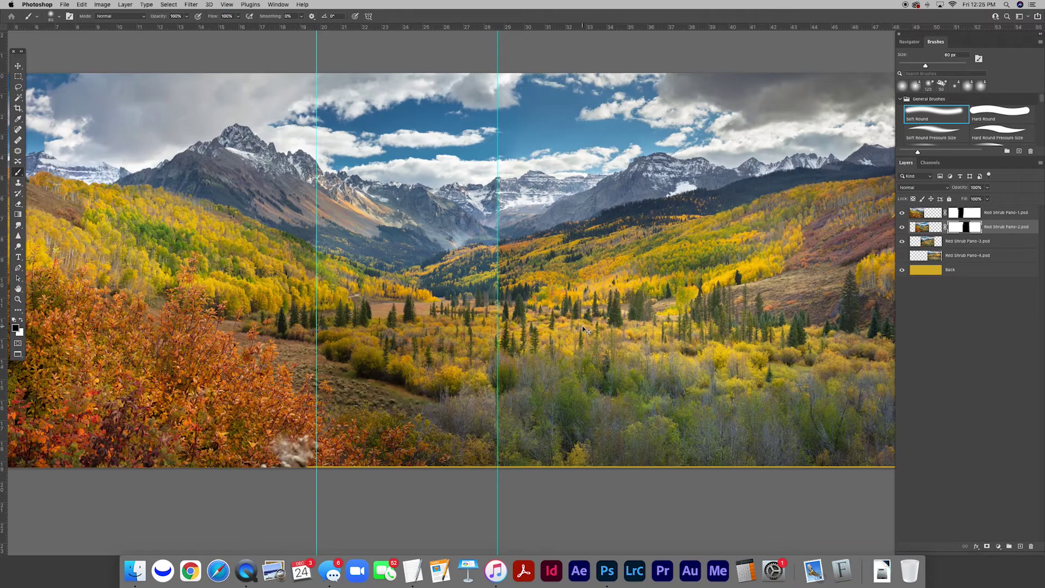
pyautogui.moveTo(611, 303); pyautogui.dragTo(581, 320)
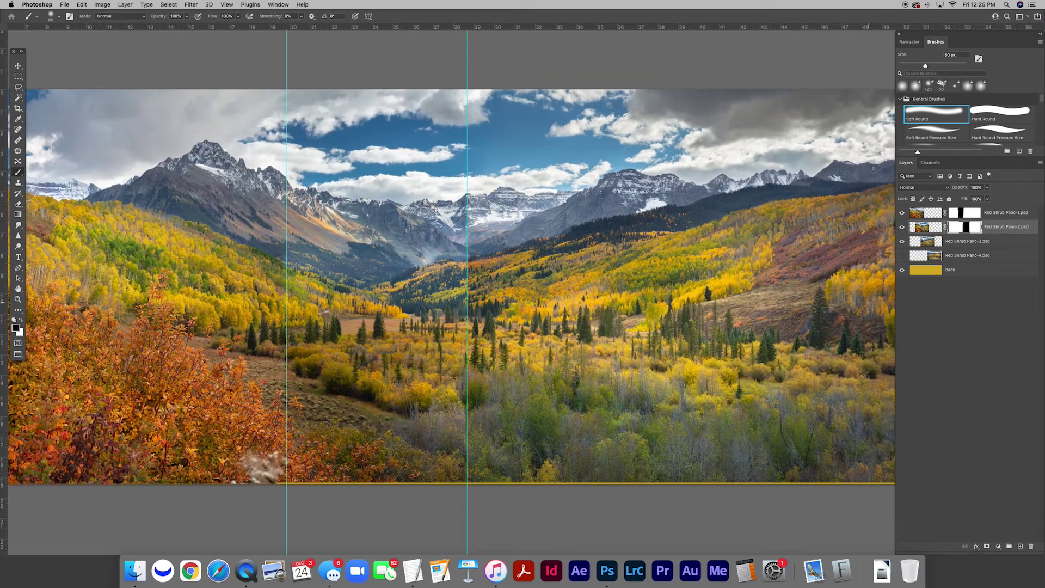
# - Set the opacity of the Red Shrub Pano-3 layer to 50%
pyautogui.click(930, 245)
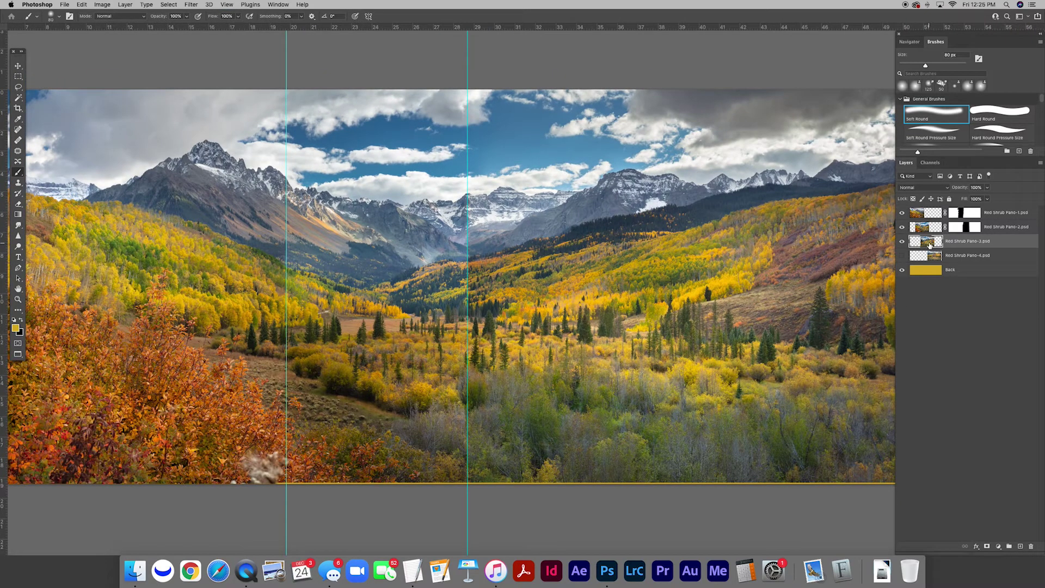
pyautogui.doubleClick(976, 187)
pyautogui.write('50')
pyautogui.press('Return')
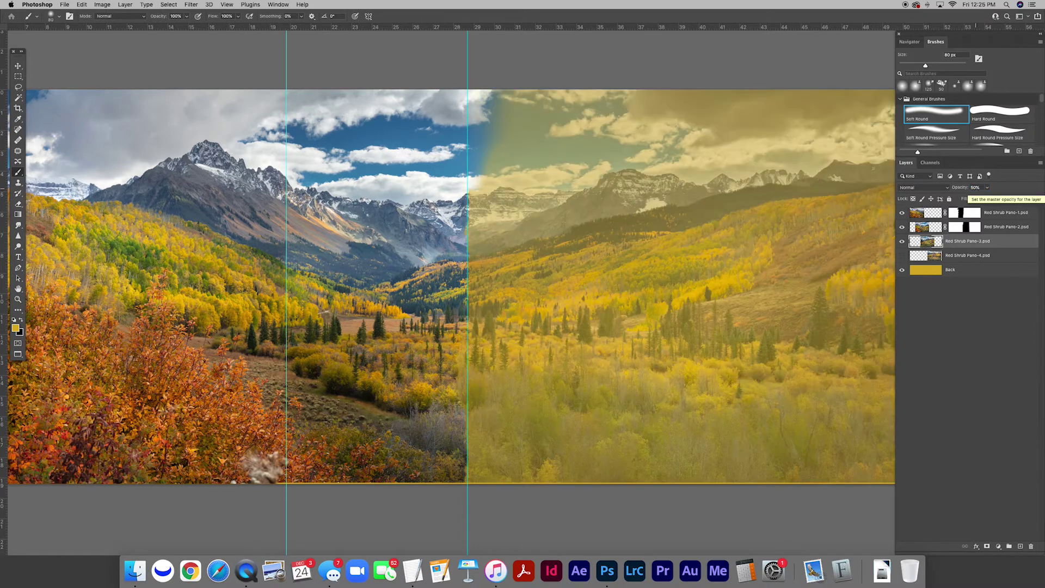
# - Show Red Shrub Pano-4 and move it roughly into register with the semi-transparent Pano-3 in their overlap
pyautogui.click(969, 255)
pyautogui.press('v')
pyautogui.moveTo(706, 298); pyautogui.dragTo(675, 297)
pyautogui.hscroll(2, 674, 286)
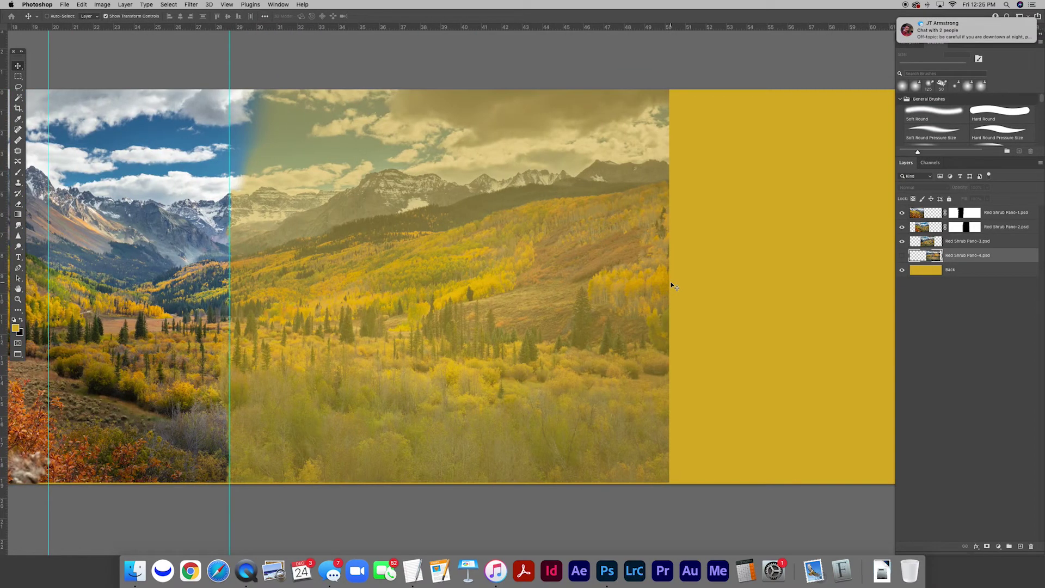
pyautogui.click(903, 256)
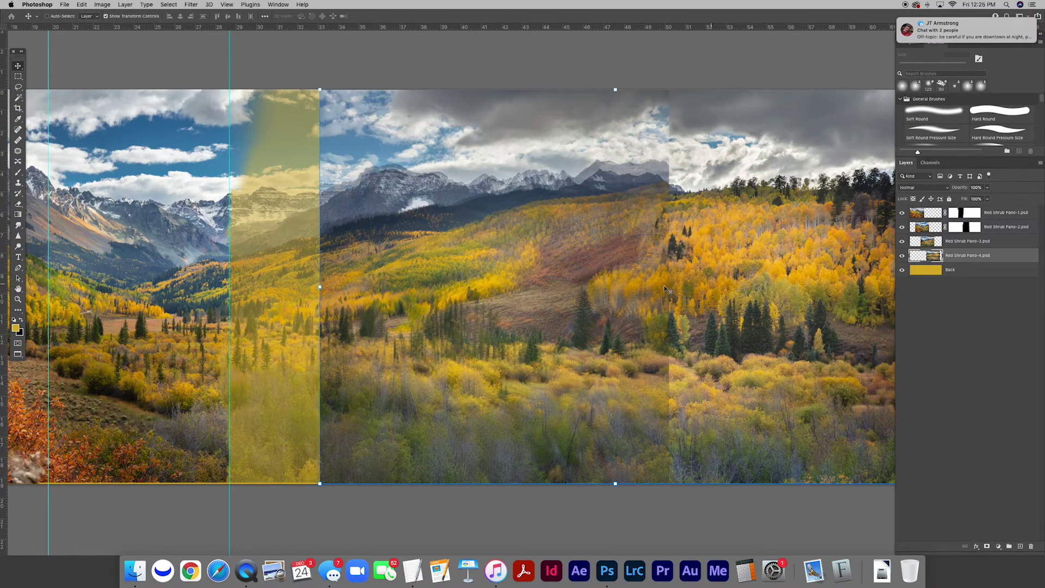
pyautogui.moveTo(765, 293)
pyautogui.mouseDown()
pyautogui.moveTo(712, 293)
pyautogui.moveTo(758, 289)
pyautogui.mouseUp()
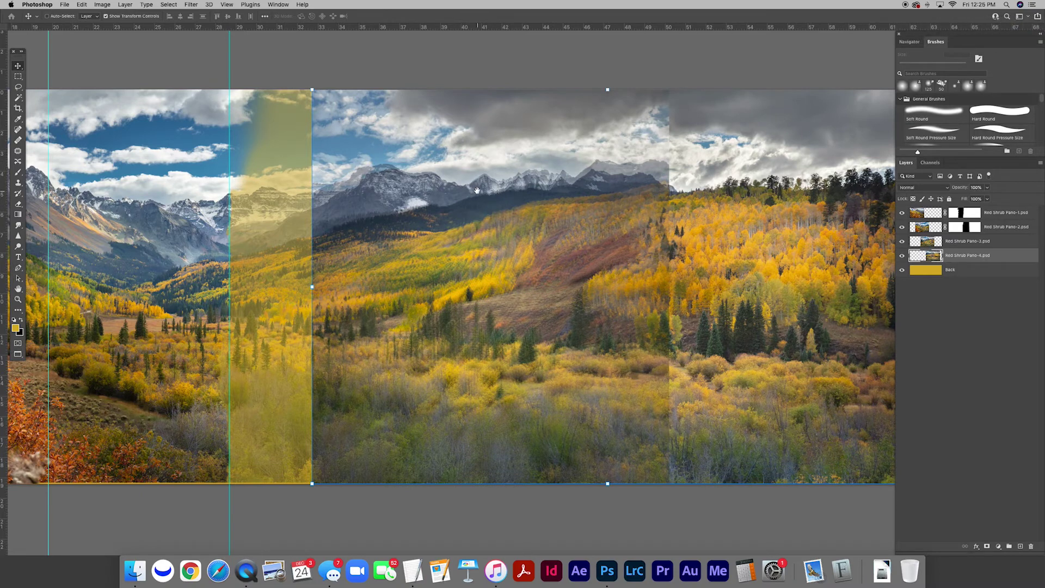
# - Fine-tune Red Shrub Pano-4's horizontal alignment at the snowy ridge and place a vertical guide through the dip between the peaks
pyautogui.moveTo(484, 201); pyautogui.dragTo(529, 244)
pyautogui.scroll(3, 529, 244)
pyautogui.moveTo(518, 155); pyautogui.dragTo(609, 271)
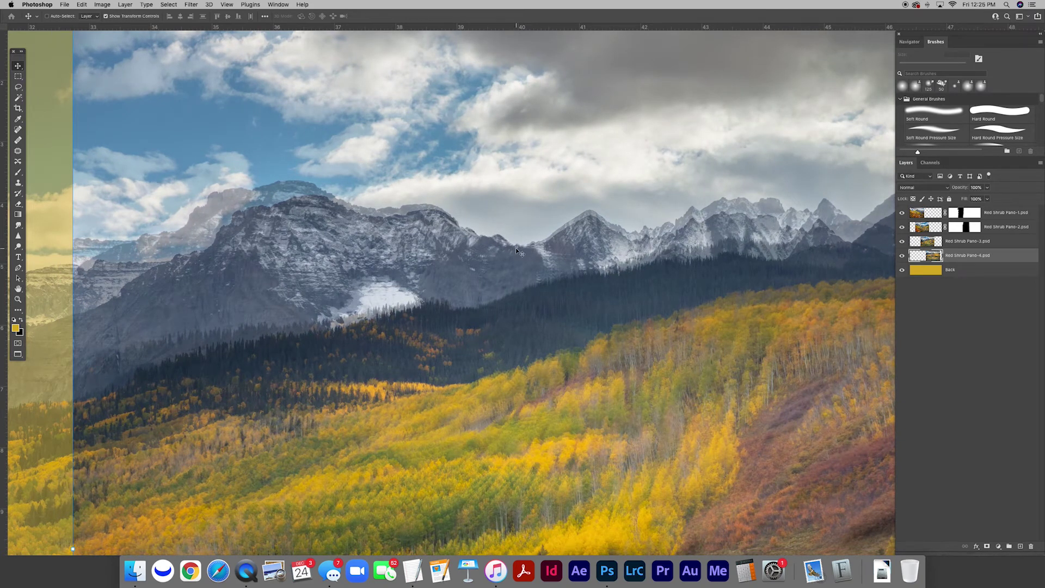
pyautogui.press('Right')
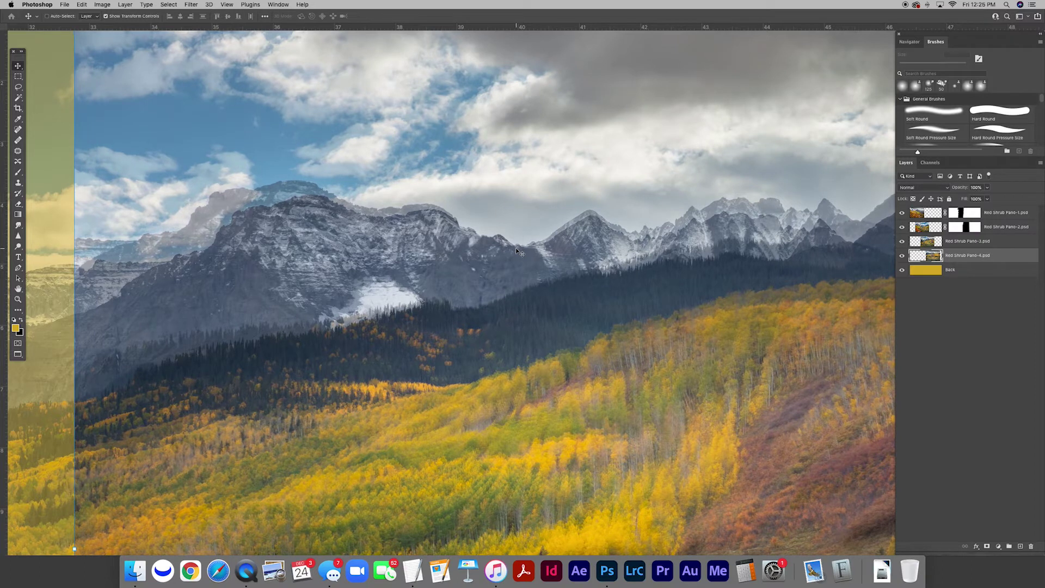
pyautogui.press('Left')
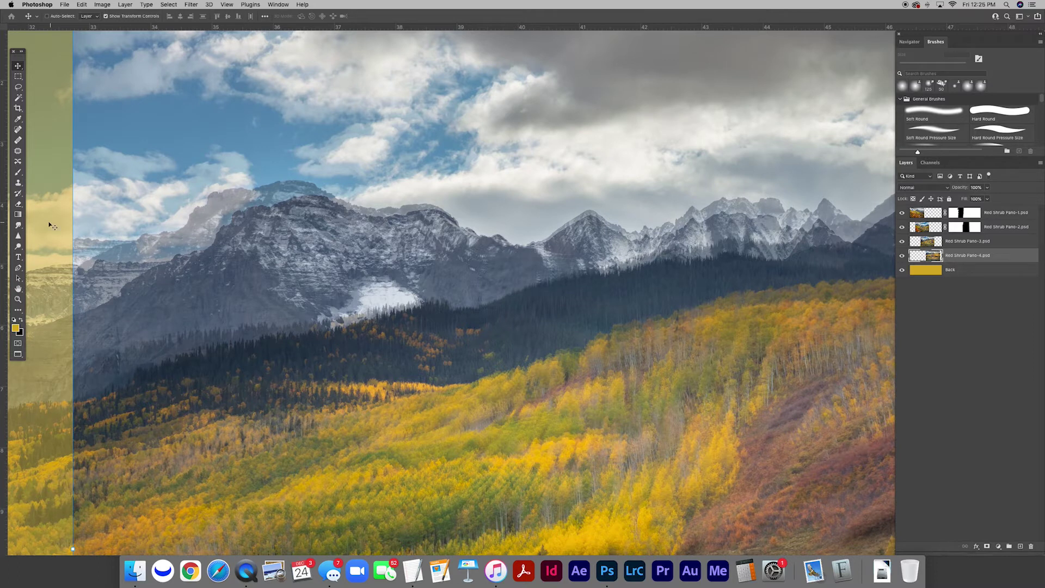
pyautogui.moveTo(2, 229); pyautogui.dragTo(518, 257)
pyautogui.scroll(-5, 554, 248)
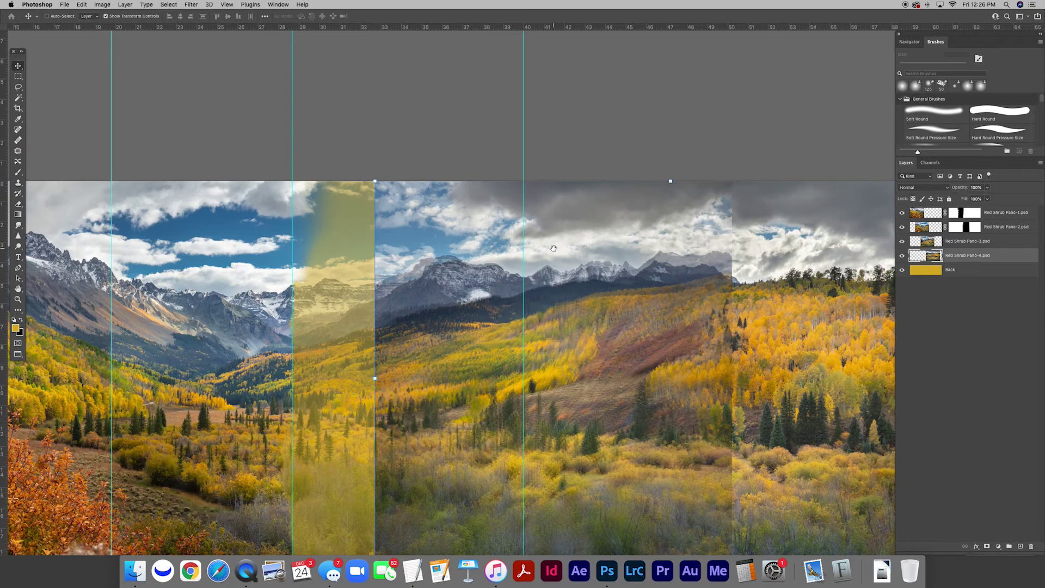
# - Restore Red Shrub Pano-3's opacity to 100% and add a layer mask to it for brushing
pyautogui.moveTo(623, 375); pyautogui.dragTo(587, 273)
pyautogui.click(918, 241)
pyautogui.moveTo(958, 190); pyautogui.dragTo(1026, 192)
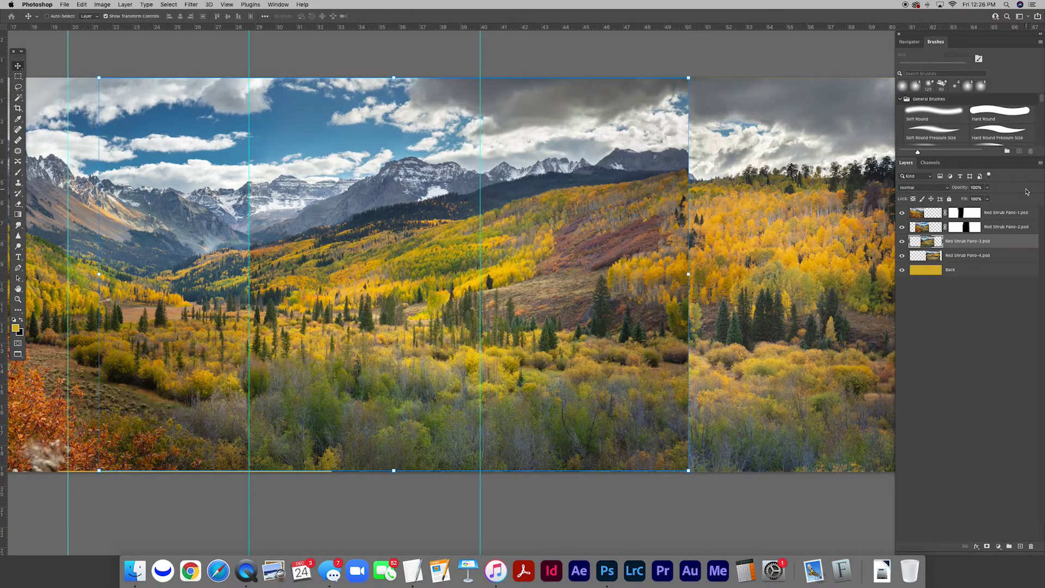
pyautogui.click(988, 546)
pyautogui.press('b')
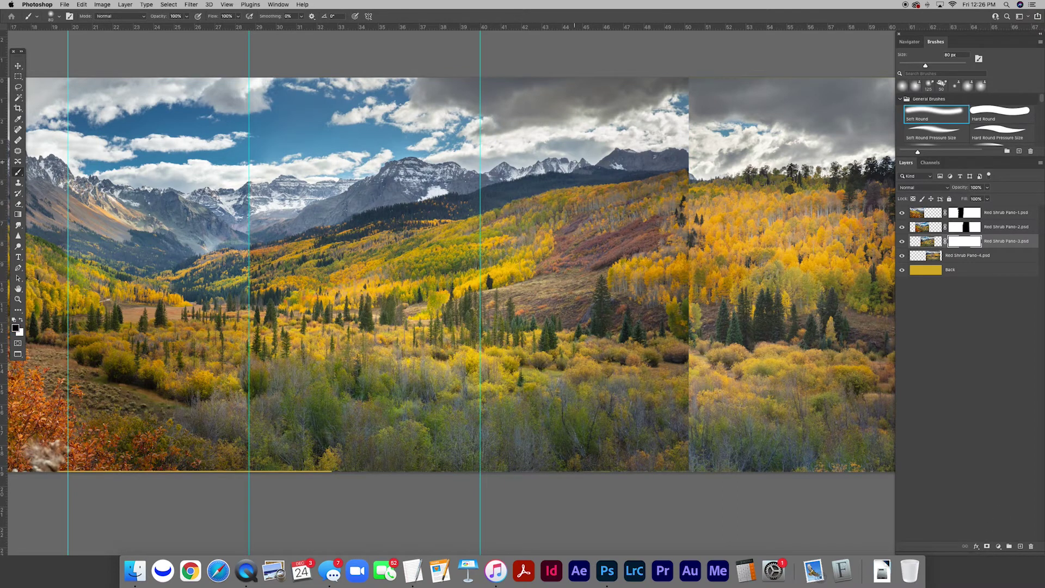
# - Enlarge the soft round brush to 1600 px and paint Red Shrub Pano-3's mask black along its right-hand overlap to reveal Pano-4
pyautogui.press(']')
pyautogui.press(']')
pyautogui.press(']')
pyautogui.press(']')
pyautogui.press(']')
pyautogui.press(']')
pyautogui.press(']')
pyautogui.press(']')
pyautogui.press(']')
pyautogui.press(']')
pyautogui.press(']')
pyautogui.press(']')
pyautogui.press(']')
pyautogui.press(']')
pyautogui.press(']')
pyautogui.press(']')
pyautogui.press(']')
pyautogui.press(']')
pyautogui.press(']')
pyautogui.press(']')
pyautogui.moveTo(653, 158)
pyautogui.mouseDown()
pyautogui.moveTo(676, 82)
pyautogui.moveTo(548, 105)
pyautogui.moveTo(668, 201)
pyautogui.moveTo(572, 103)
pyautogui.moveTo(578, 228)
pyautogui.moveTo(648, 327)
pyautogui.moveTo(677, 396)
pyautogui.moveTo(577, 381)
pyautogui.moveTo(541, 196)
pyautogui.moveTo(539, 474)
pyautogui.moveTo(602, 443)
pyautogui.moveTo(648, 376)
pyautogui.mouseUp()
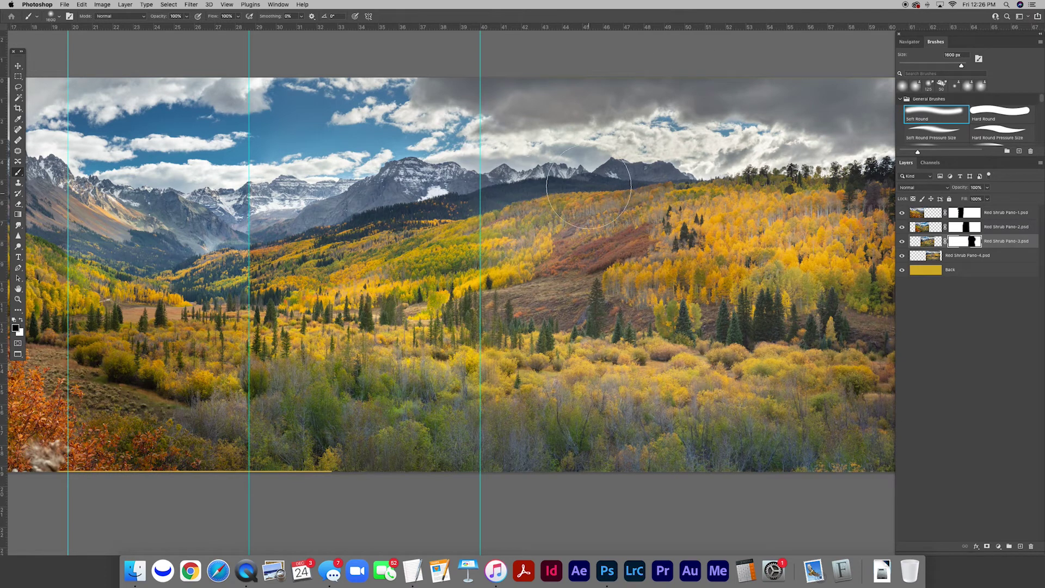
# - Shrink the soft round brush to 80 px and refine Red Shrub Pano-3's mask at the ridge dip, white left of the guide and black right
pyautogui.press('z')
pyautogui.click(489, 181)
pyautogui.moveTo(501, 181); pyautogui.dragTo(579, 192)
pyautogui.press('b')
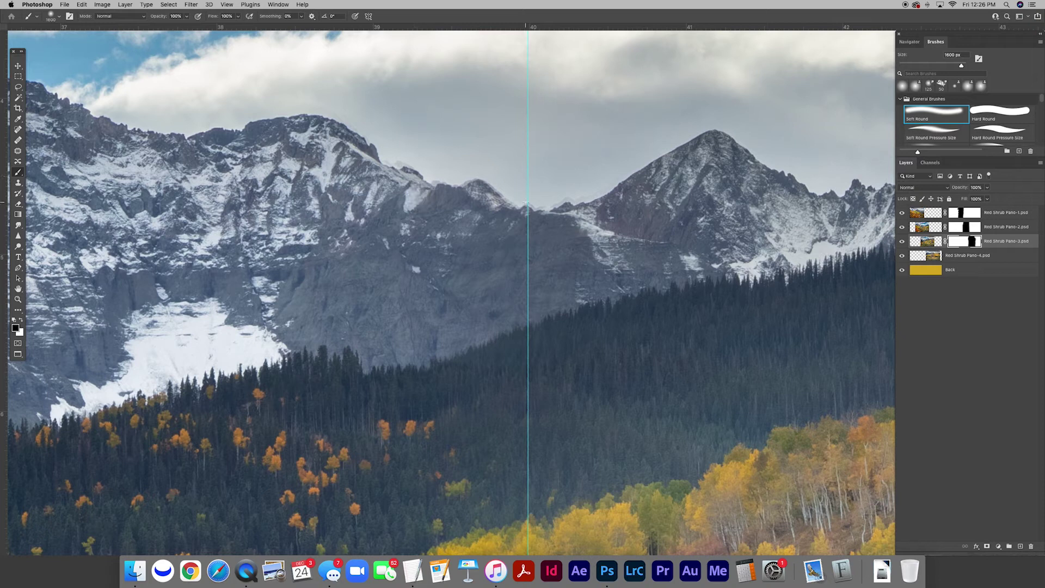
pyautogui.press('[')
pyautogui.press('[')
pyautogui.press('[')
pyautogui.press('[')
pyautogui.press('[')
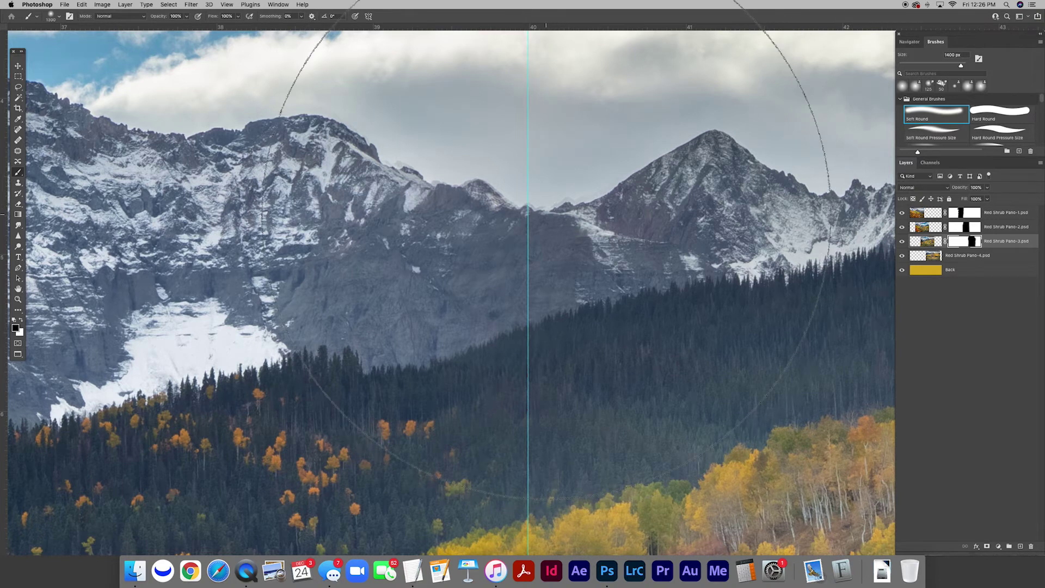
pyautogui.press('[')
pyautogui.press('[')
pyautogui.press('[')
pyautogui.press('[')
pyautogui.press('[')
pyautogui.press('[')
pyautogui.press('[')
pyautogui.press('[')
pyautogui.press('[')
pyautogui.press('[')
pyautogui.press('[')
pyautogui.press('[')
pyautogui.press('[')
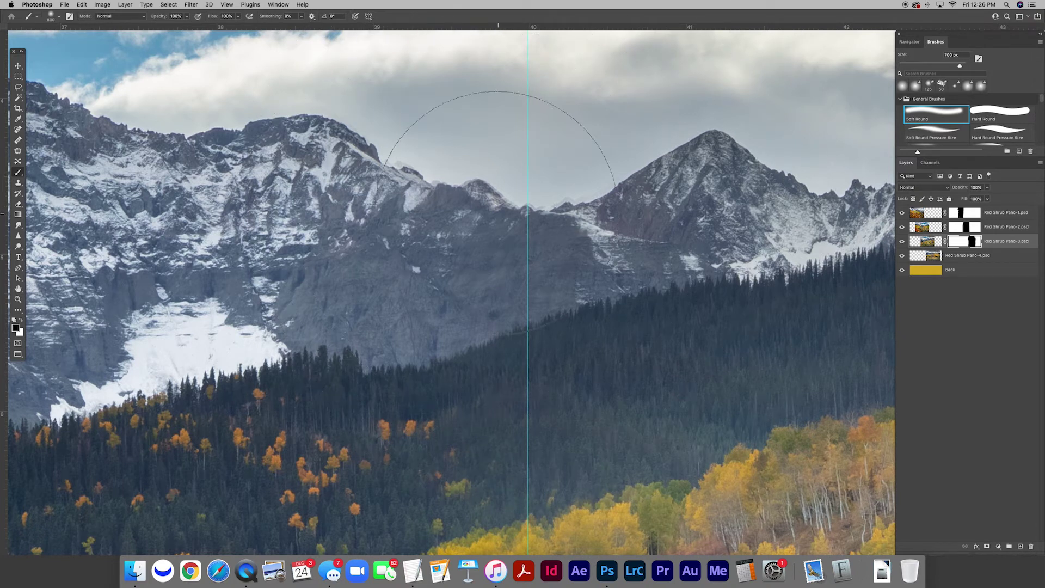
pyautogui.press('[')
pyautogui.press('[')
pyautogui.press('[')
pyautogui.click(21, 321)
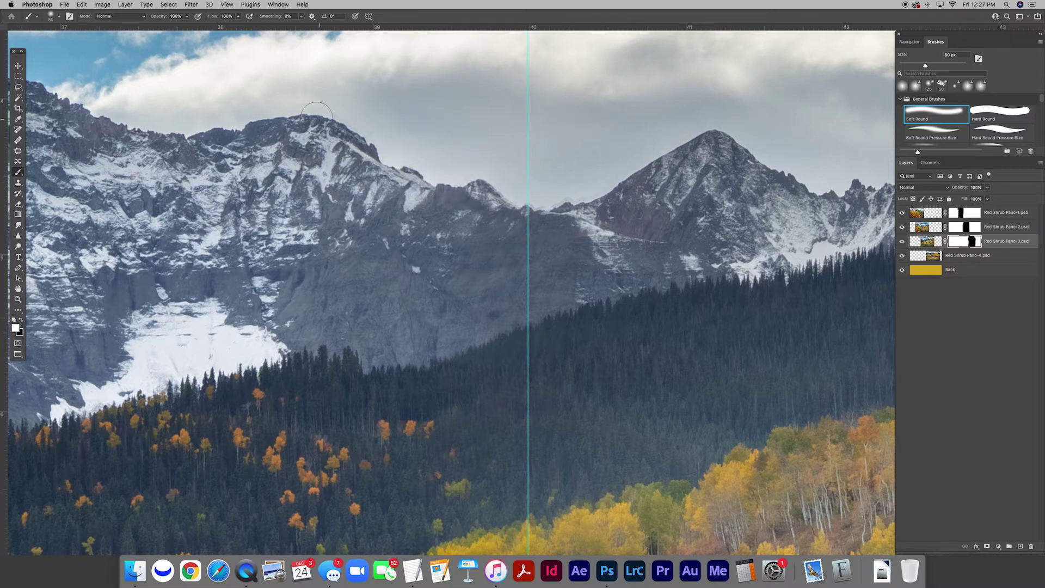
pyautogui.moveTo(493, 248); pyautogui.dragTo(498, 270)
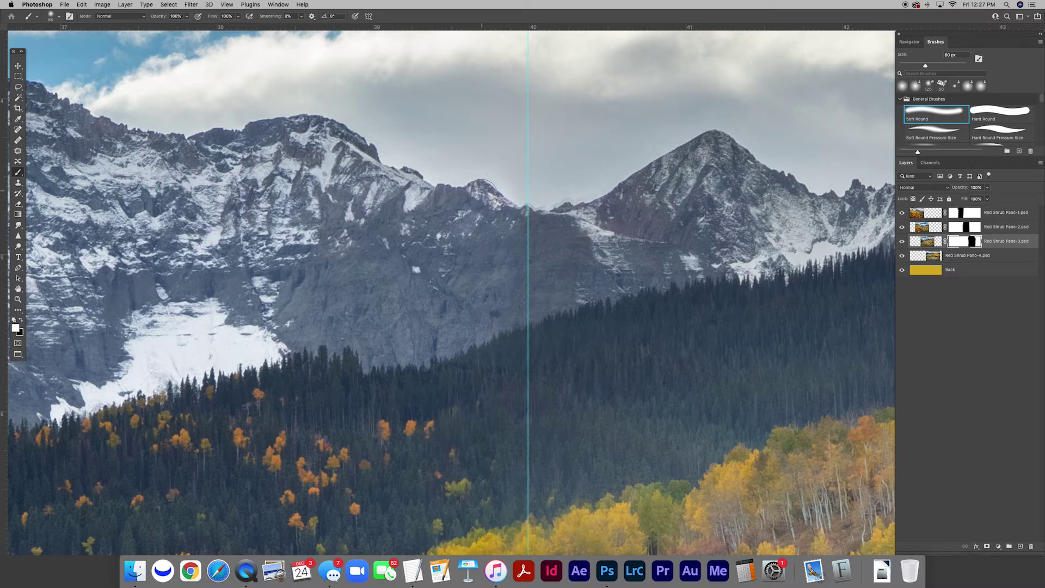
pyautogui.moveTo(497, 178)
pyautogui.mouseDown()
pyautogui.moveTo(511, 196)
pyautogui.moveTo(490, 185)
pyautogui.mouseUp()
pyautogui.click(21, 320)
pyautogui.moveTo(547, 202)
pyautogui.mouseDown()
pyautogui.moveTo(539, 204)
pyautogui.moveTo(584, 211)
pyautogui.moveTo(562, 207)
pyautogui.mouseUp()
# - Refine Red Shrub Pano-3's mask along the seam on the upper aspen slope, painting white left of the guide and black right of it
pyautogui.moveTo(580, 439); pyautogui.dragTo(575, 168)
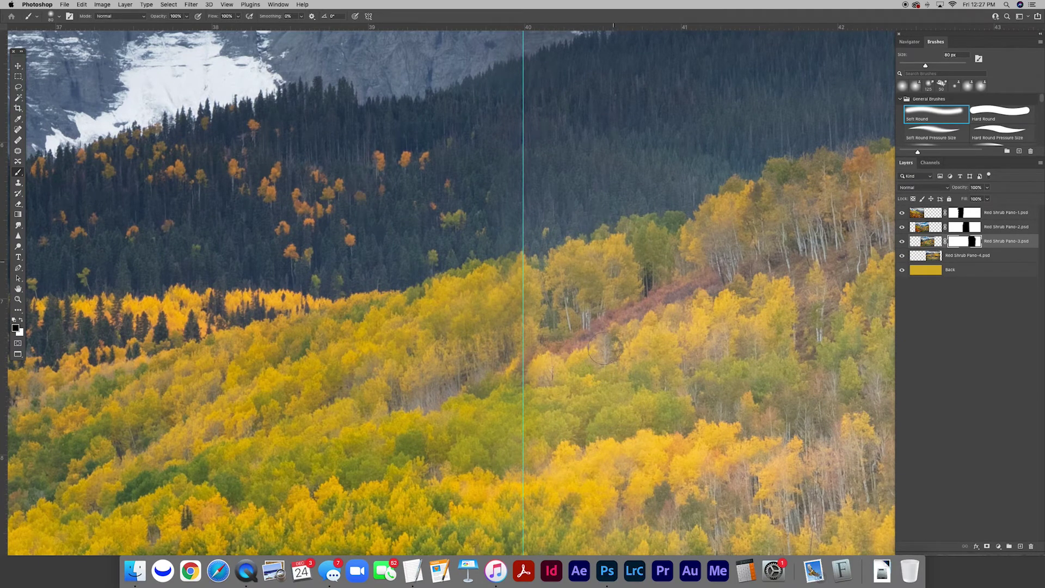
pyautogui.press('\\')
pyautogui.press('\\')
pyautogui.press('x')
pyautogui.moveTo(493, 231)
pyautogui.mouseDown()
pyautogui.moveTo(494, 444)
pyautogui.moveTo(479, 430)
pyautogui.mouseUp()
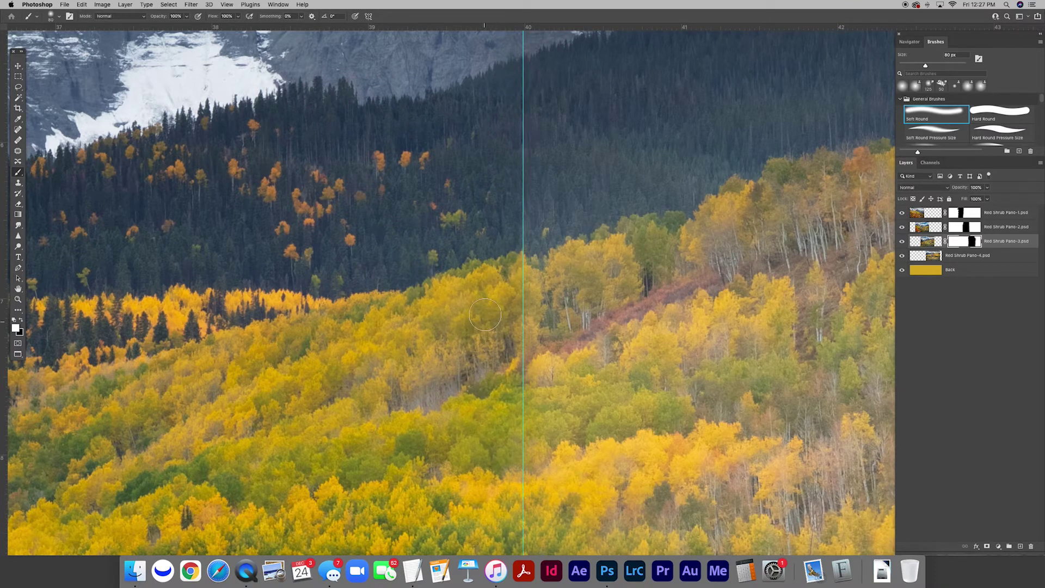
pyautogui.scroll(-3, 490, 254)
pyautogui.press('x')
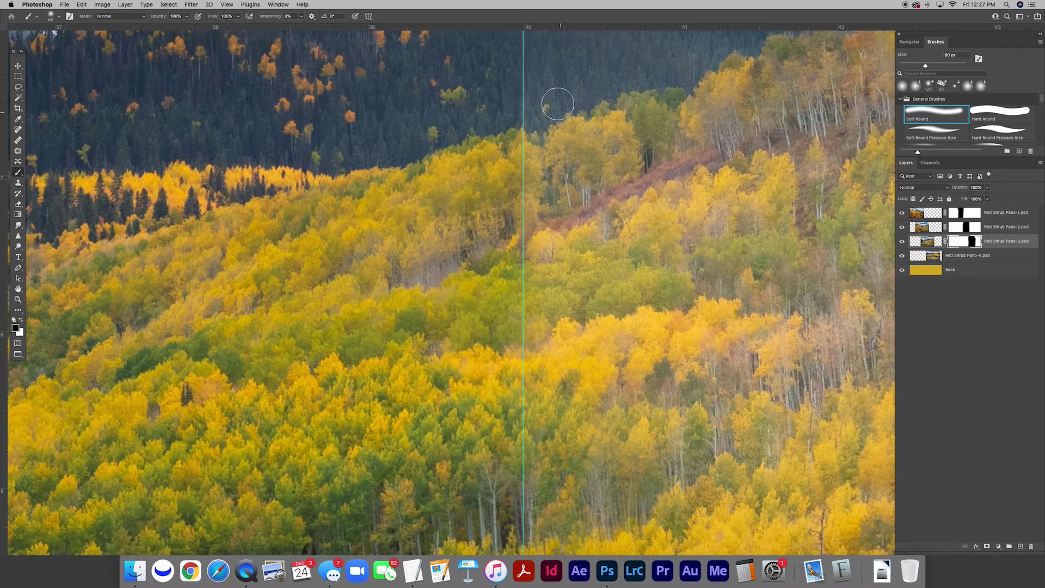
pyautogui.moveTo(537, 294)
pyautogui.mouseDown()
pyautogui.moveTo(553, 455)
pyautogui.moveTo(580, 384)
pyautogui.moveTo(659, 401)
pyautogui.mouseUp()
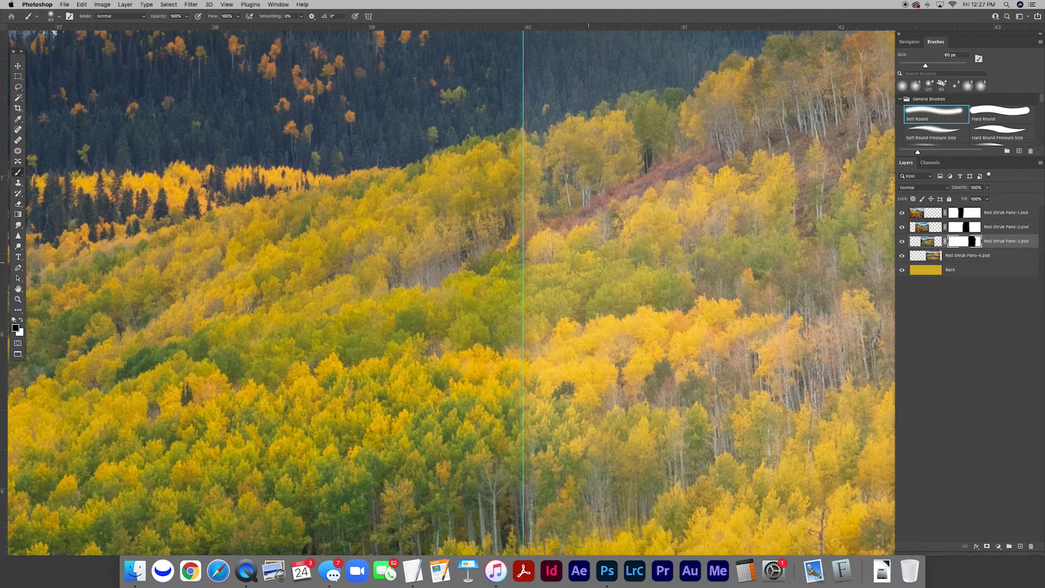
# - Paint Red Shrub Pano-3's mask black right of the guide through the lower aspens to the dark spruce, checking the mask overlay
pyautogui.press('\\')
pyautogui.scroll(-5, 588, 263)
pyautogui.press('\\')
pyautogui.moveTo(556, 357)
pyautogui.mouseDown()
pyautogui.moveTo(589, 430)
pyautogui.moveTo(640, 207)
pyautogui.mouseUp()
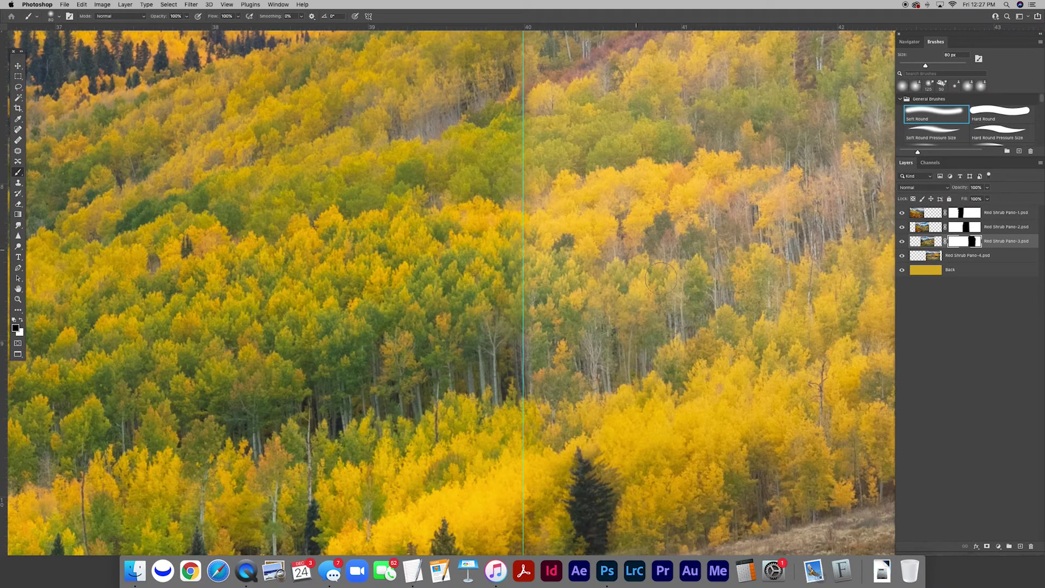
pyautogui.moveTo(574, 468); pyautogui.dragTo(609, 485)
# - Check the mask overlay and paint Red Shrub Pano-3's mask black around the lone dark spruce at the foot of the aspens
pyautogui.press('\\')
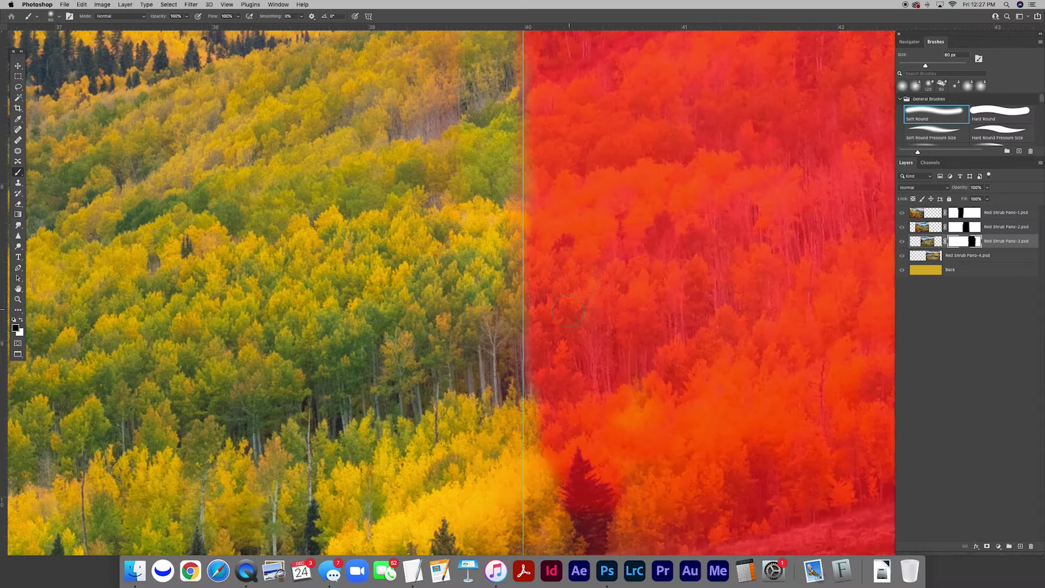
pyautogui.scroll(-5, 568, 311)
pyautogui.press('\\')
pyautogui.moveTo(545, 336)
pyautogui.mouseDown()
pyautogui.moveTo(560, 397)
pyautogui.moveTo(620, 482)
pyautogui.mouseUp()
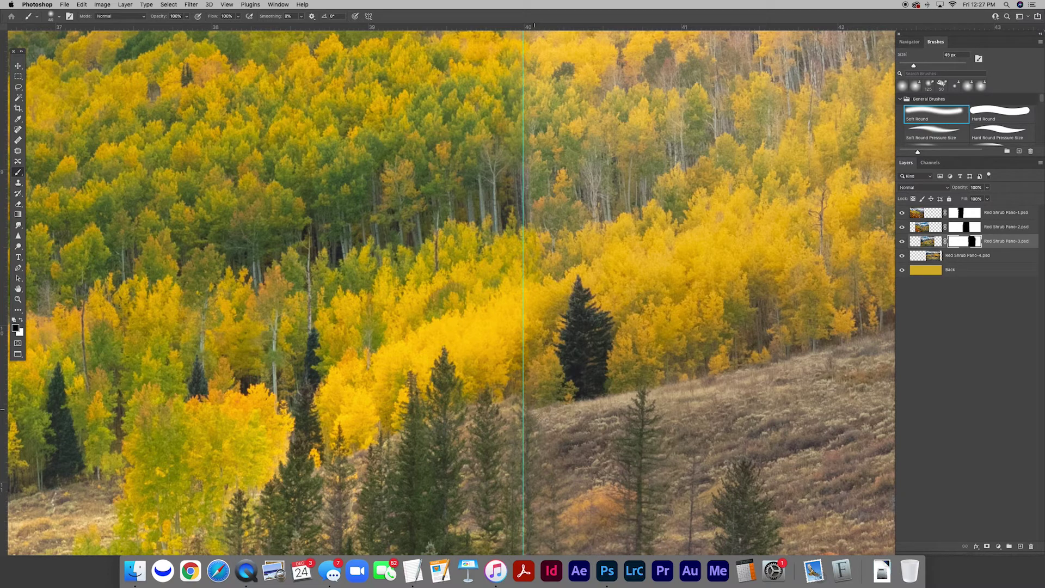
pyautogui.press('[')
# - Enlarge the brush and paint Red Shrub Pano-3's mask black over the dry hillside just right of the guide
pyautogui.scroll(-4, 534, 357)
pyautogui.press(']')
pyautogui.press(']')
pyautogui.press(']')
pyautogui.press(']')
pyautogui.press(']')
pyautogui.press(']')
pyautogui.press(']')
pyautogui.press(']')
pyautogui.moveTo(533, 356)
pyautogui.mouseDown()
pyautogui.moveTo(524, 384)
pyautogui.moveTo(522, 339)
pyautogui.moveTo(549, 431)
pyautogui.moveTo(566, 376)
pyautogui.moveTo(567, 393)
pyautogui.moveTo(614, 396)
pyautogui.mouseUp()
# - Check the mask overlay and paint Red Shrub Pano-3's mask black among the conifers right of the guide with a 70 px brush
pyautogui.press('\\')
pyautogui.scroll(-5, 569, 261)
pyautogui.scroll(-1, 569, 261)
pyautogui.press('\\')
pyautogui.press(']')
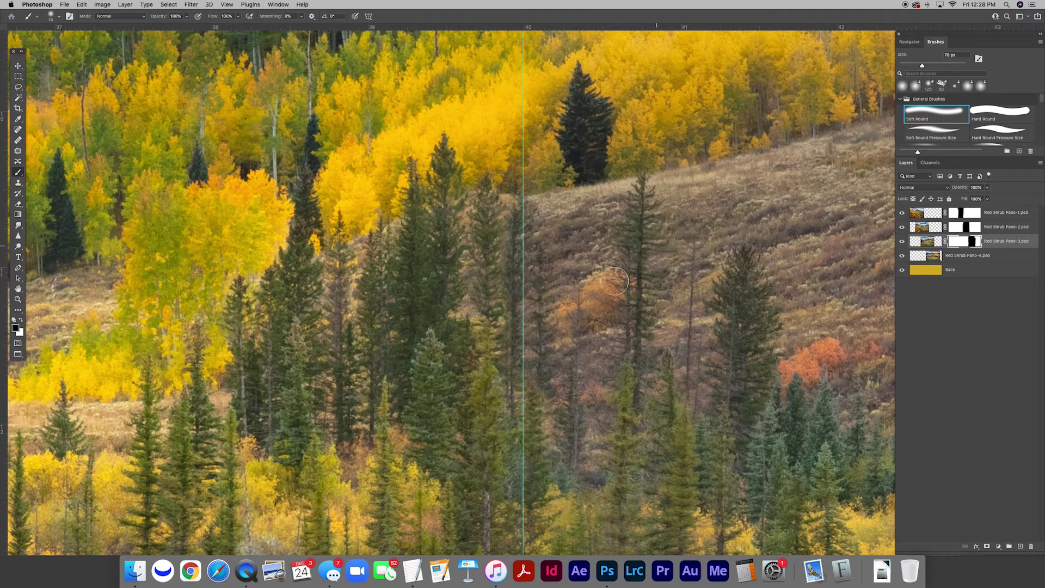
pyautogui.press('\\')
pyautogui.scroll(-5, 599, 301)
pyautogui.press('\\')
pyautogui.moveTo(541, 268)
pyautogui.mouseDown()
pyautogui.moveTo(543, 381)
pyautogui.moveTo(567, 485)
pyautogui.moveTo(575, 403)
pyautogui.mouseUp()
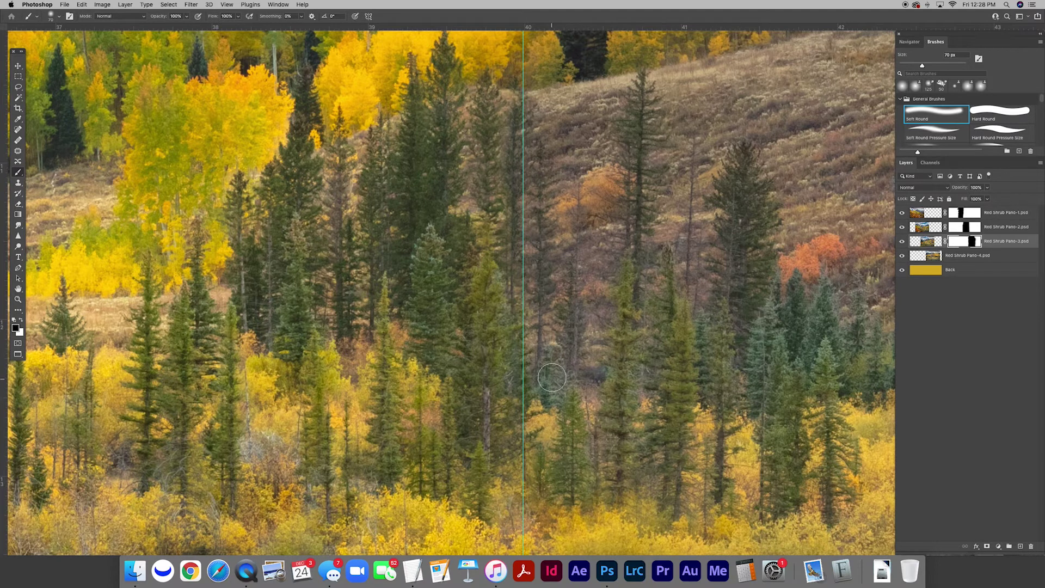
# - Enlarge the brush to 150 px and paint Red Shrub Pano-3's mask black over the yellow shrubs right of the guide
pyautogui.scroll(-8, 551, 381)
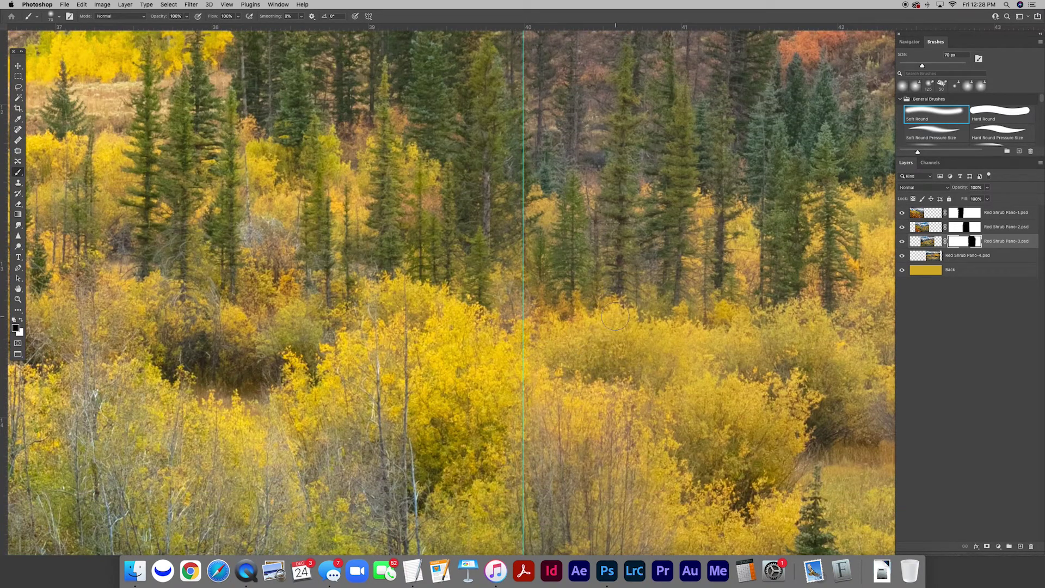
pyautogui.press(']')
pyautogui.press(']')
pyautogui.press(']')
pyautogui.press(']')
pyautogui.press(']')
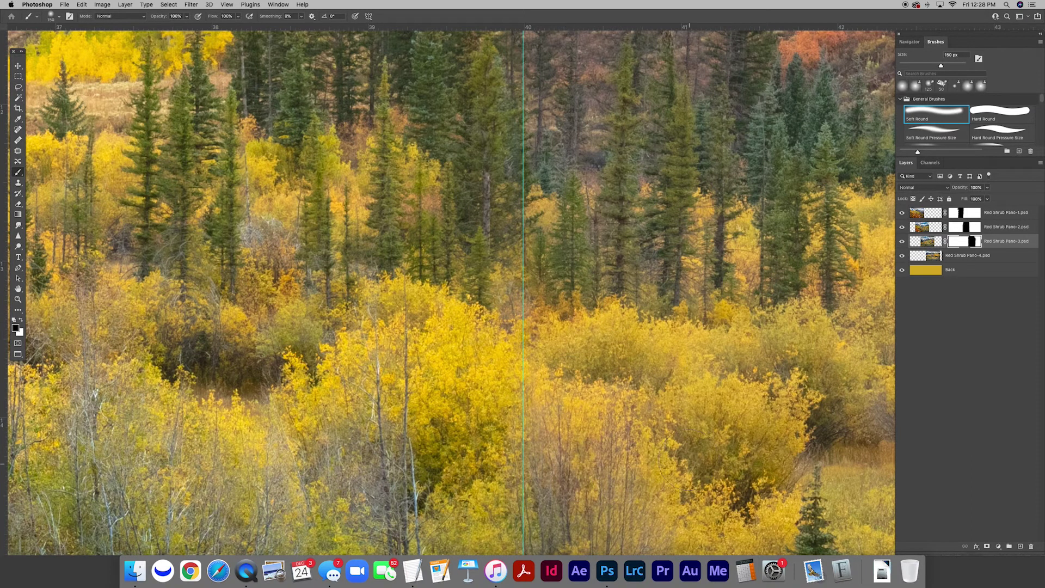
pyautogui.scroll(-5, 619, 267)
pyautogui.moveTo(554, 200)
pyautogui.mouseDown()
pyautogui.moveTo(602, 413)
pyautogui.moveTo(635, 256)
pyautogui.mouseUp()
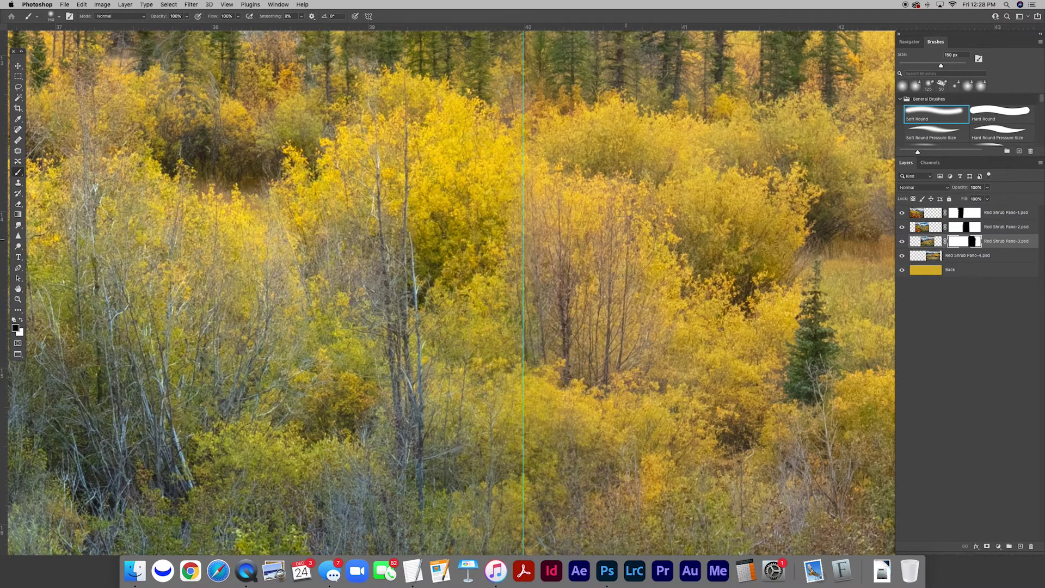
# - Continue painting Red Shrub Pano-3's mask black right of the guide through the foreground brush toward the image's lower edge
pyautogui.scroll(-5, 599, 264)
pyautogui.moveTo(553, 286); pyautogui.dragTo(551, 343)
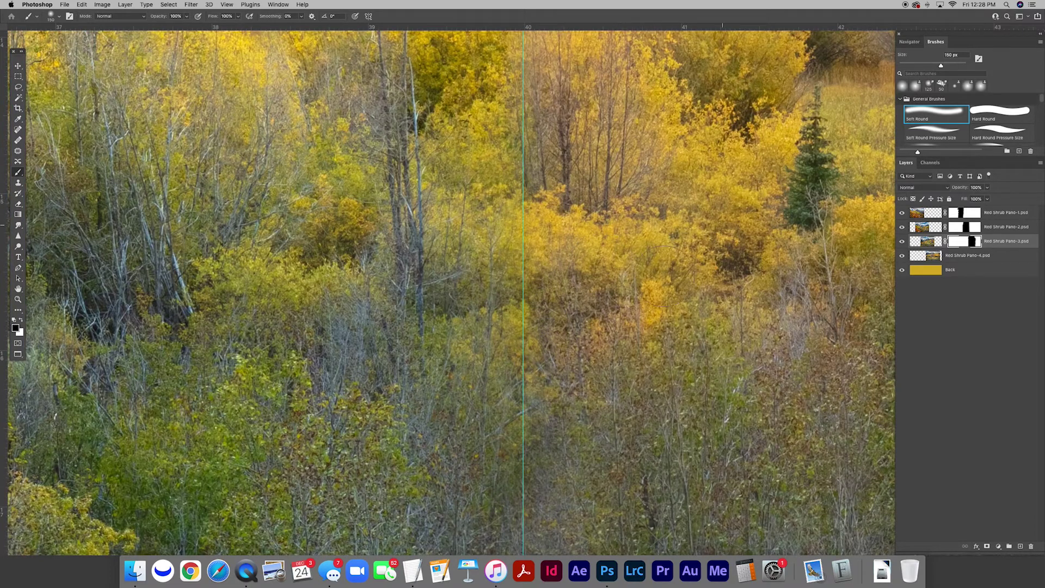
pyautogui.scroll(-4, 567, 273)
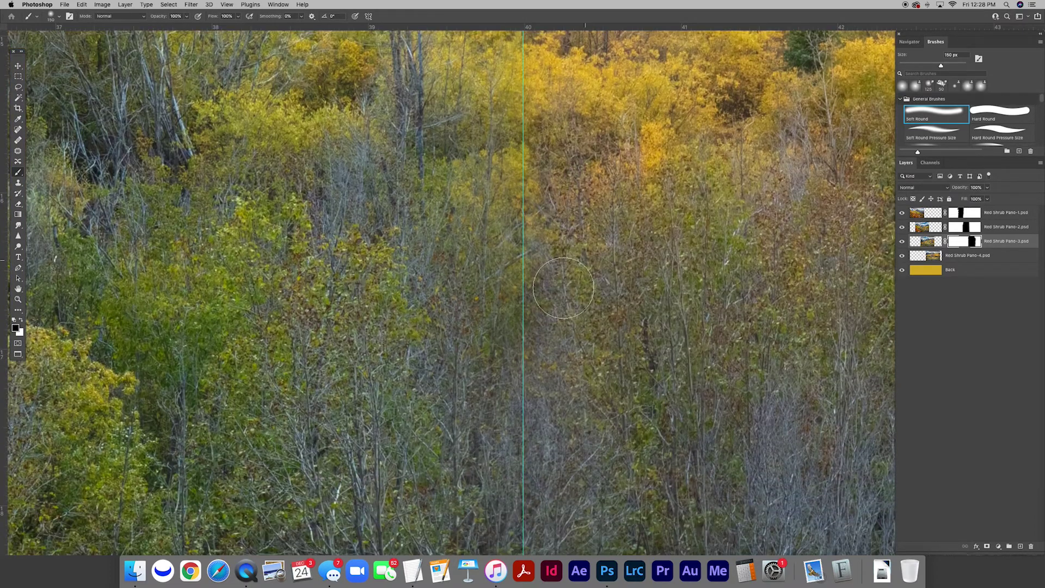
pyautogui.moveTo(547, 410); pyautogui.dragTo(600, 485)
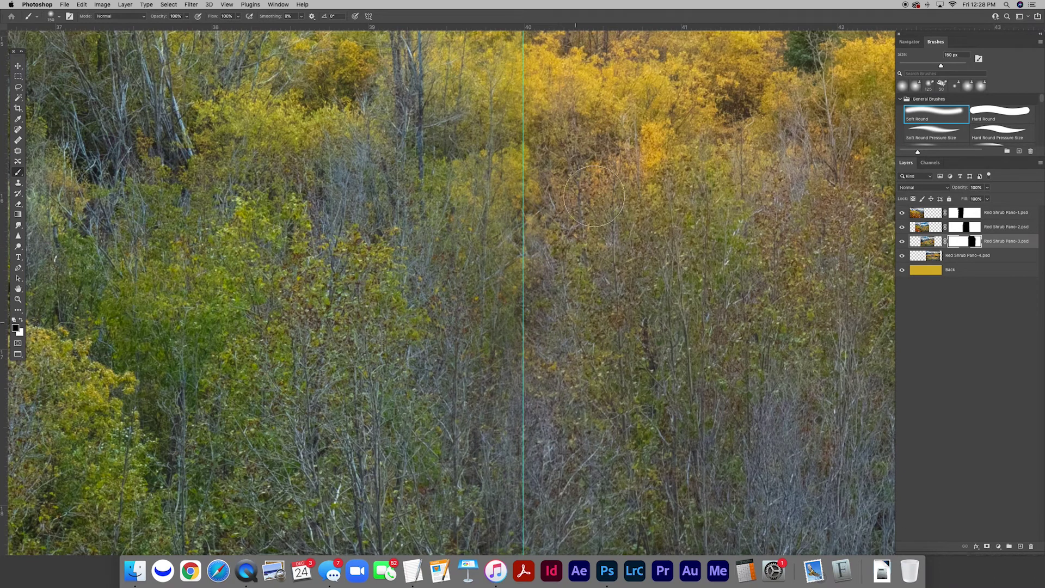
pyautogui.scroll(-2, 594, 196)
pyautogui.press('x')
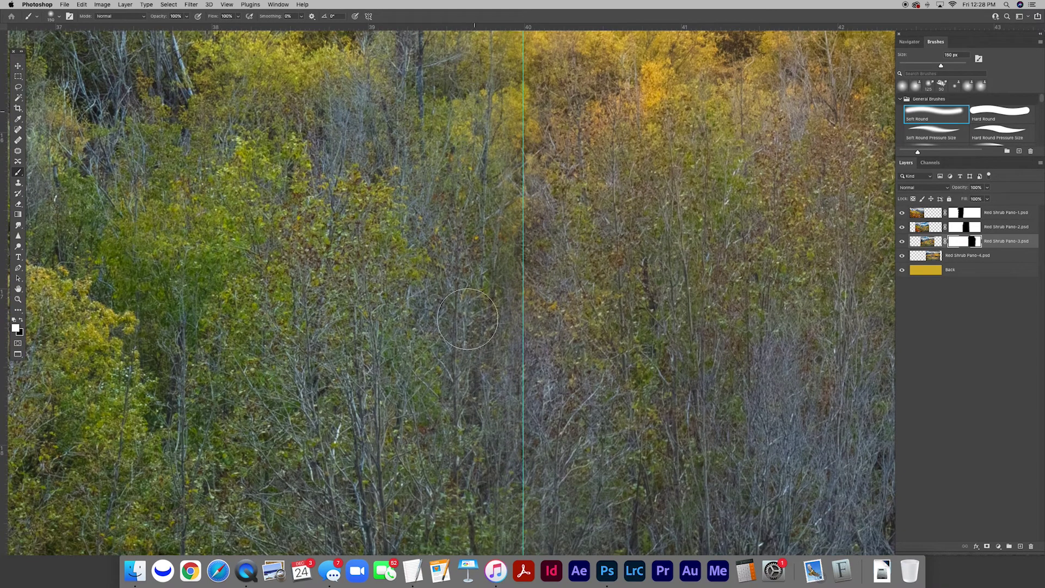
pyautogui.scroll(-2, 463, 338)
pyautogui.scroll(-2, 463, 339)
pyautogui.press('x')
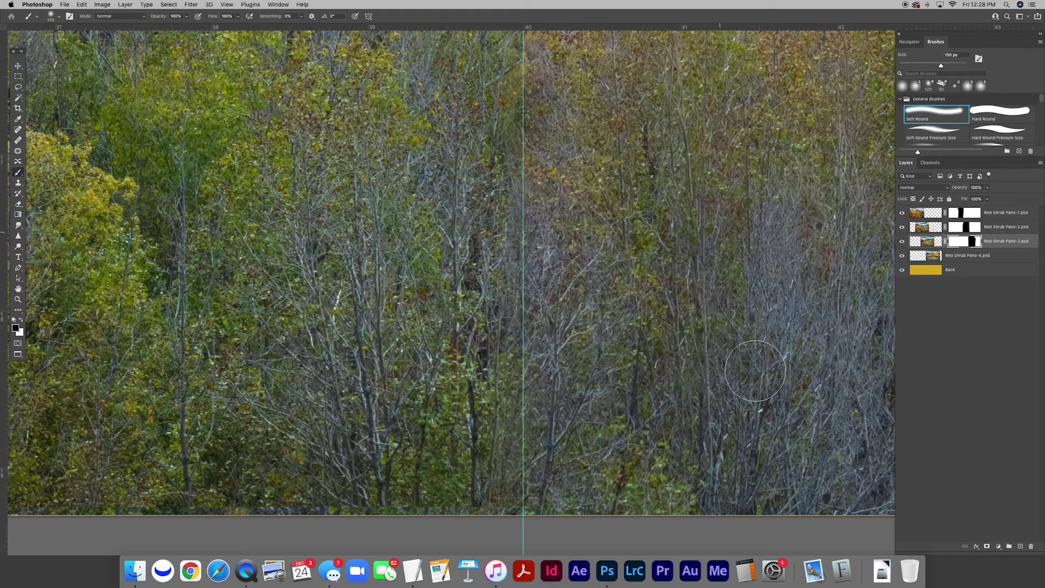
# - Hide the guides and examine the seam between Red Shrub Pano-3 and Pano-4 from the foreground up to the sky
pyautogui.scroll(10, 603, 215)
pyautogui.scroll(10, 603, 215)
pyautogui.scroll(5, 600, 163)
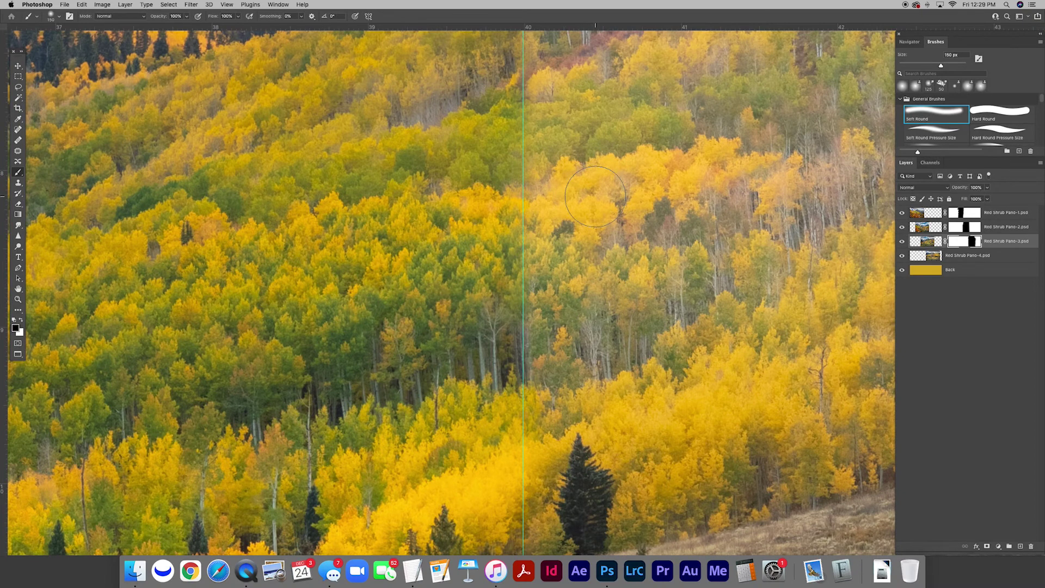
pyautogui.scroll(-3, 595, 197)
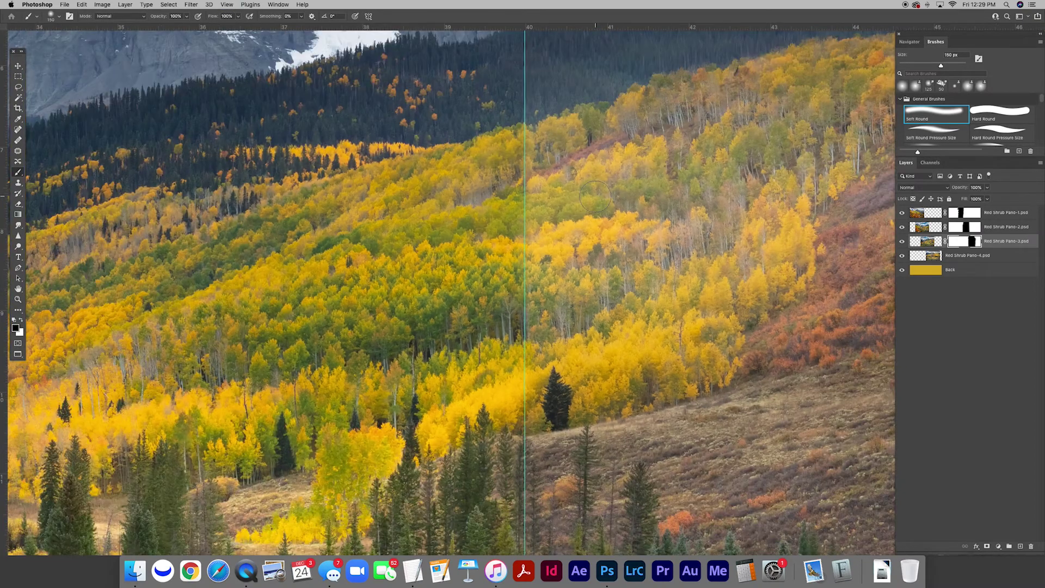
pyautogui.hscroll(-3, 595, 196)
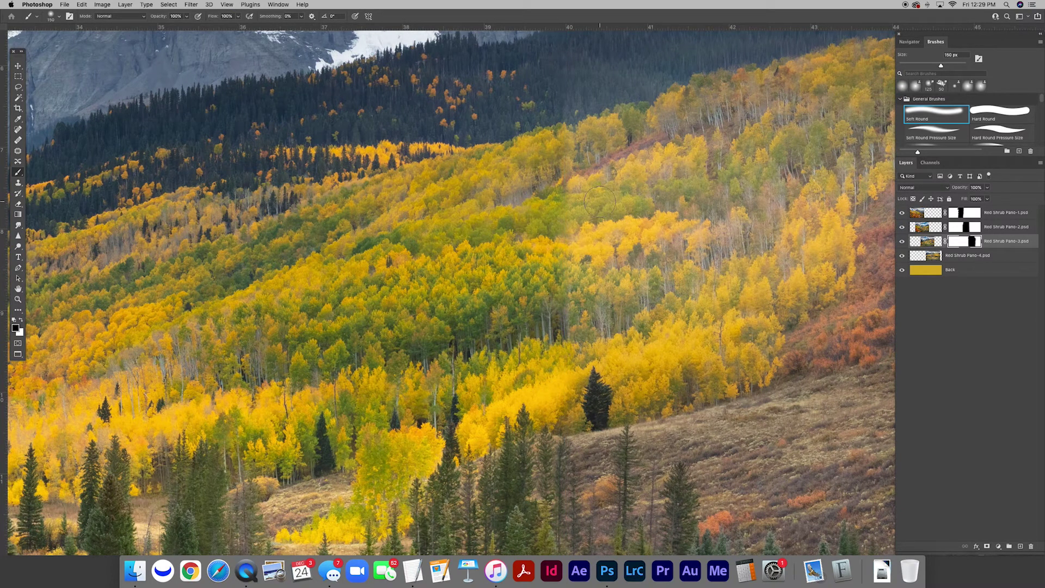
pyautogui.scroll(5, 587, 177)
pyautogui.scroll(5, 579, 189)
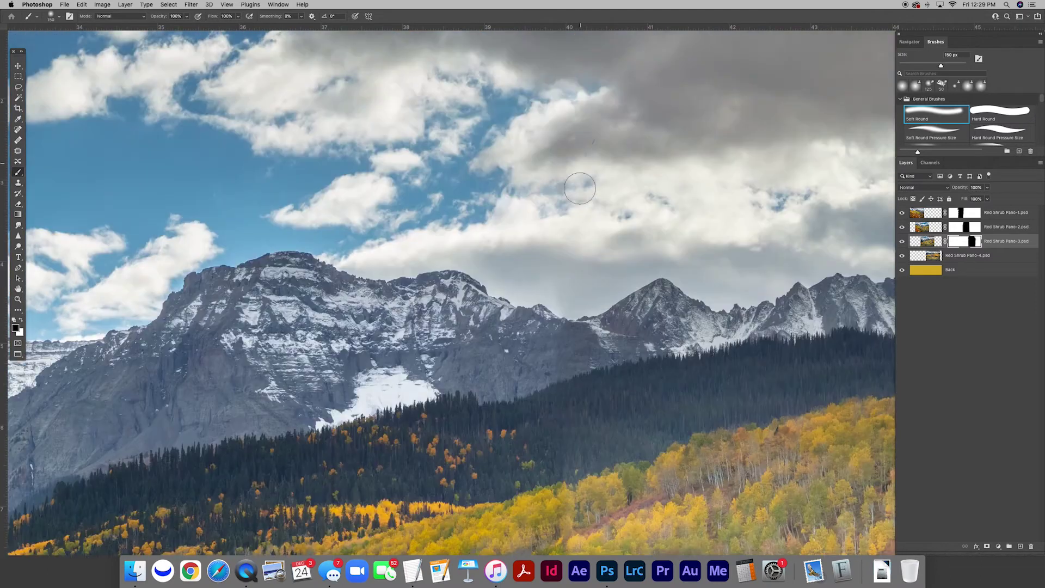
pyautogui.scroll(-10, 579, 188)
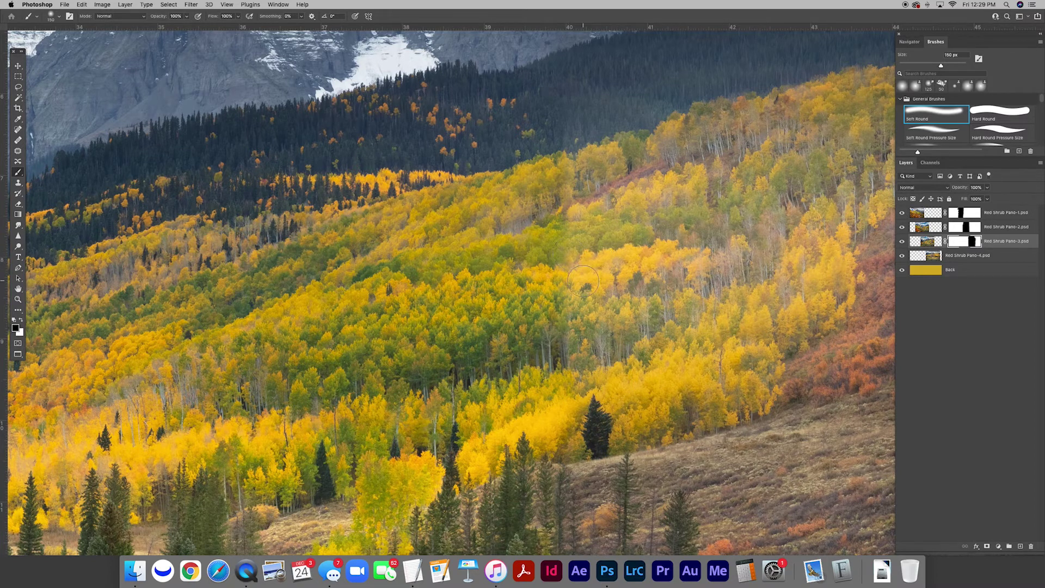
# - Examine the blended seams across the panorama at reduced zoom, ending with the entire canvas in view
pyautogui.press('super+minus')
pyautogui.press('super+minus')
pyautogui.press('super+minus')
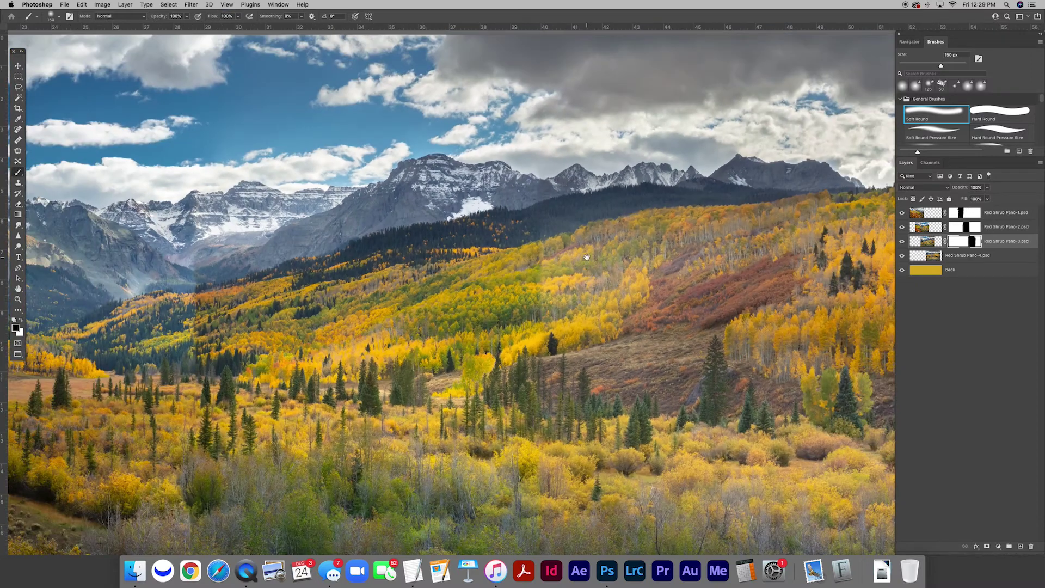
pyautogui.moveTo(587, 257); pyautogui.dragTo(811, 216)
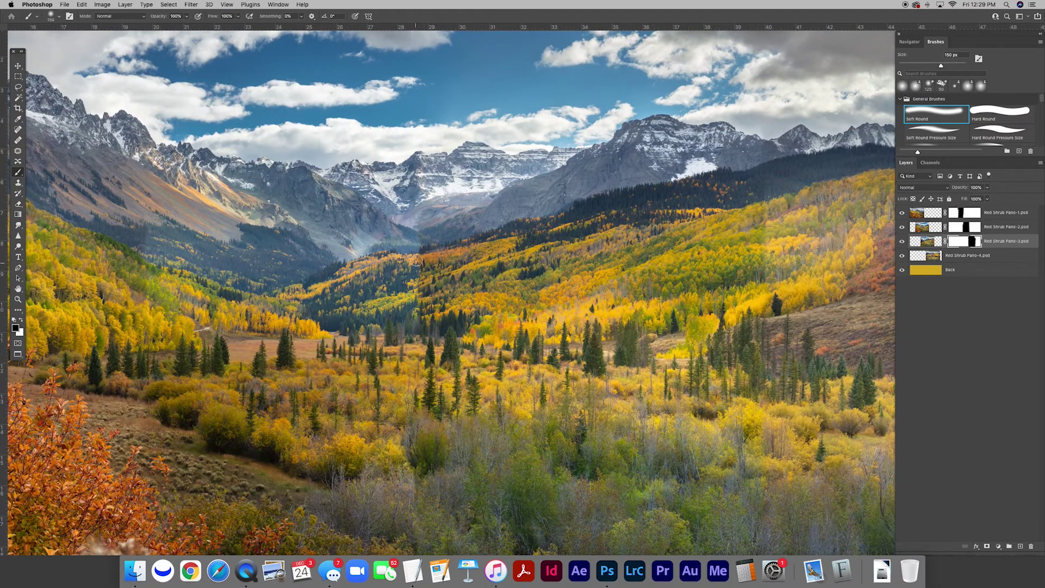
pyautogui.hscroll(-10, 416, 260)
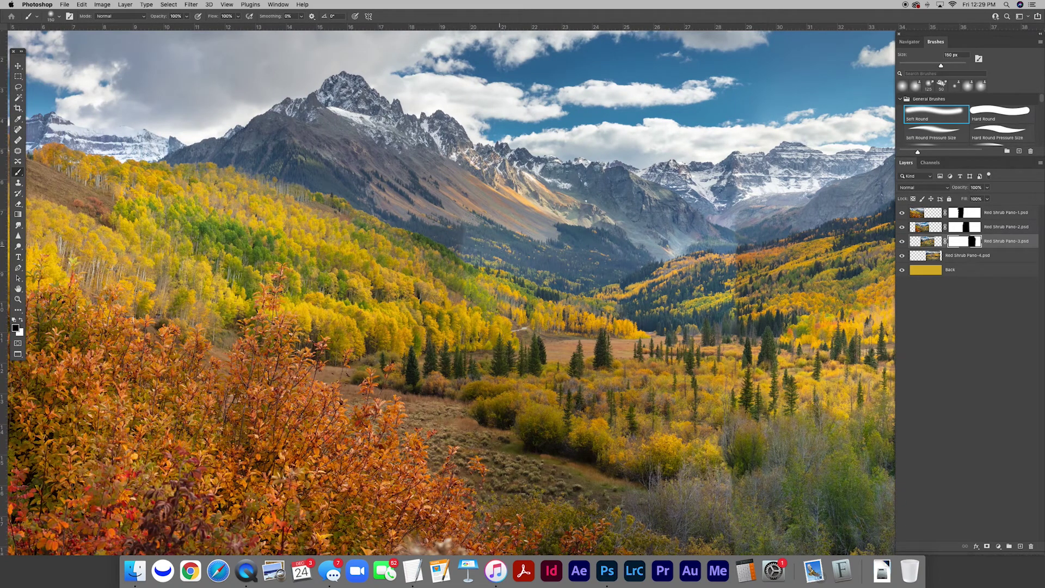
pyautogui.hscroll(2, 508, 230)
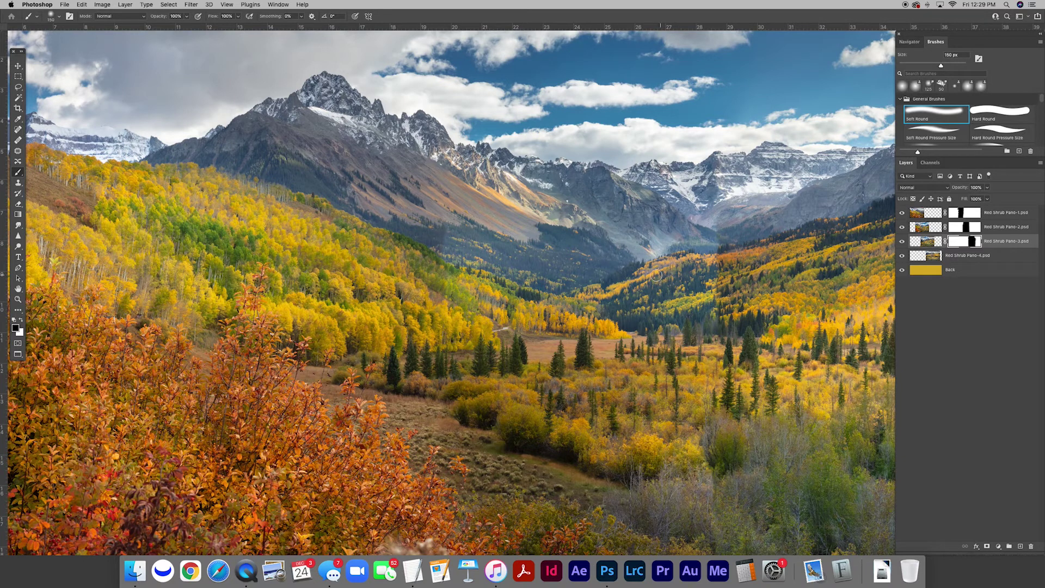
pyautogui.press('super+0')
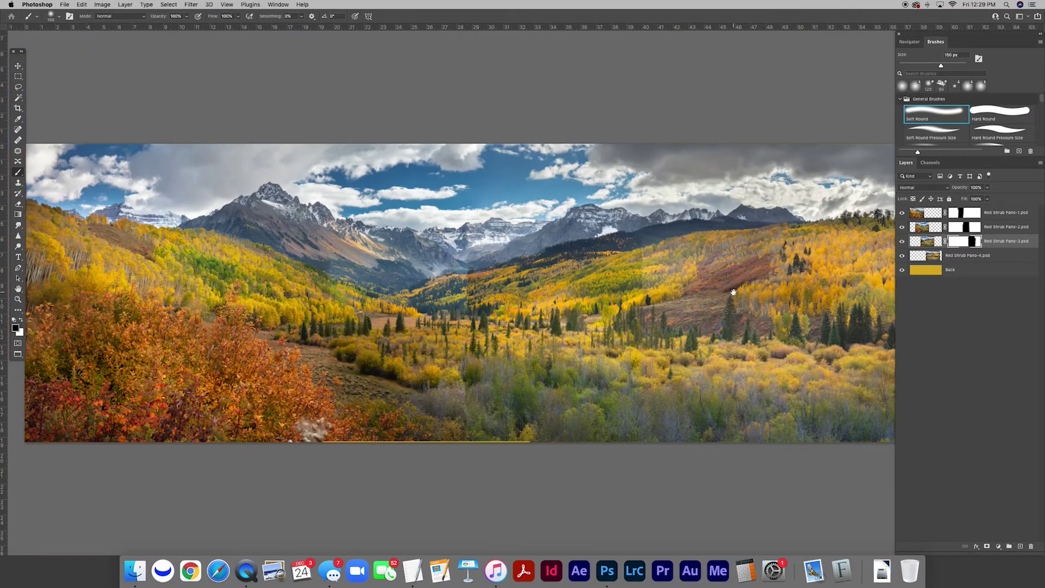
pyautogui.press('super+0')
pyautogui.press('super+0')
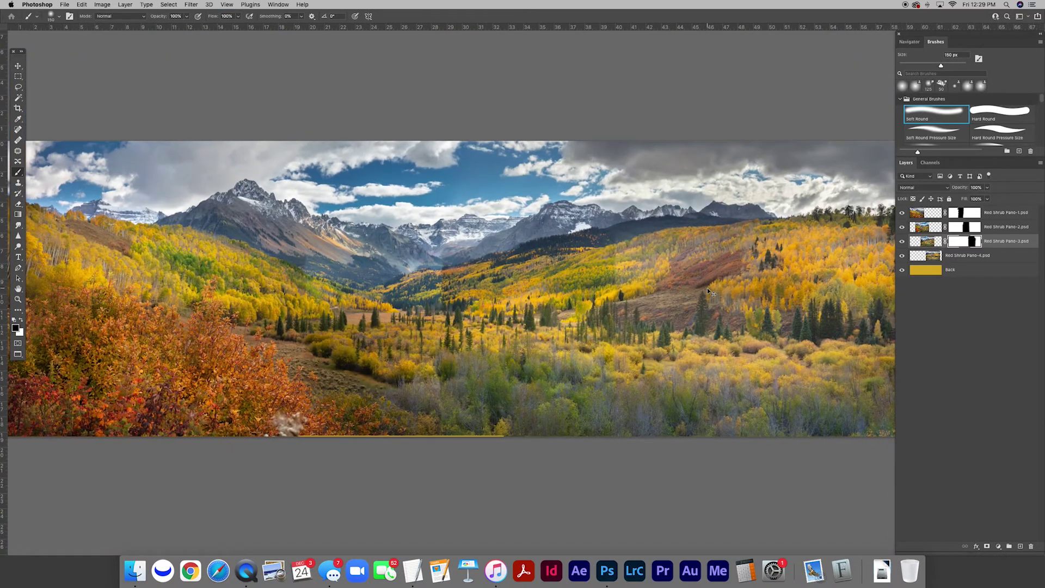
pyautogui.press('super+minus')
pyautogui.moveTo(704, 297); pyautogui.dragTo(696, 292)
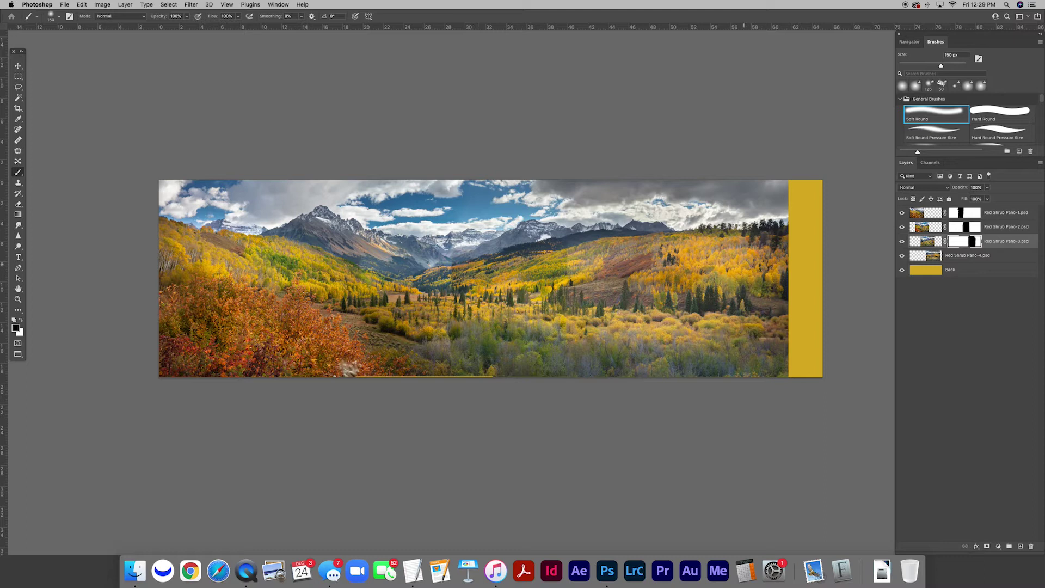
# - Select the panorama area excluding the empty gold strip beside Red Shrub Pano-4 and crop the image to that selection
pyautogui.press('m')
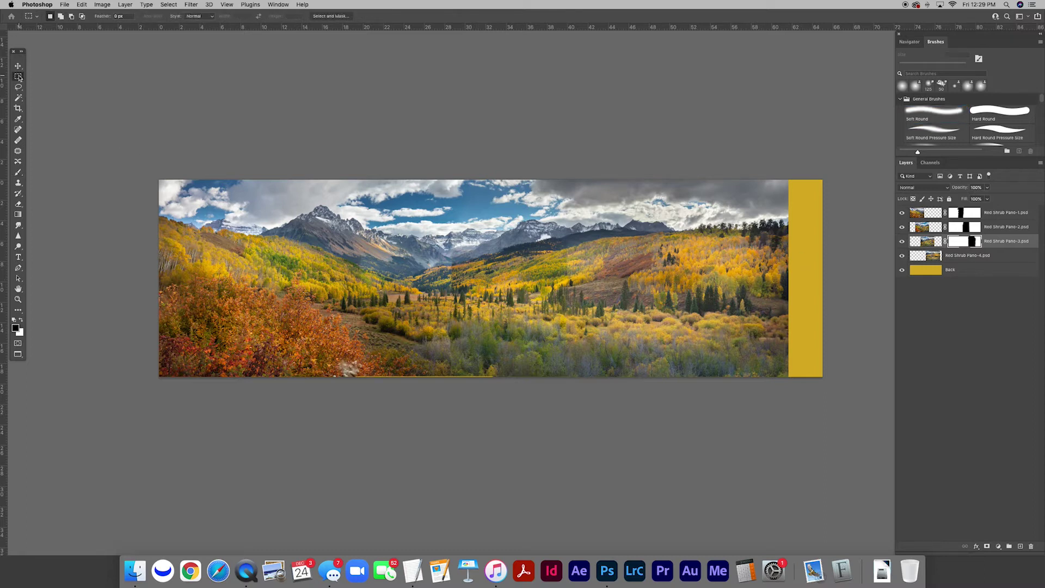
pyautogui.moveTo(159, 180); pyautogui.dragTo(792, 417)
pyautogui.click(109, 4)
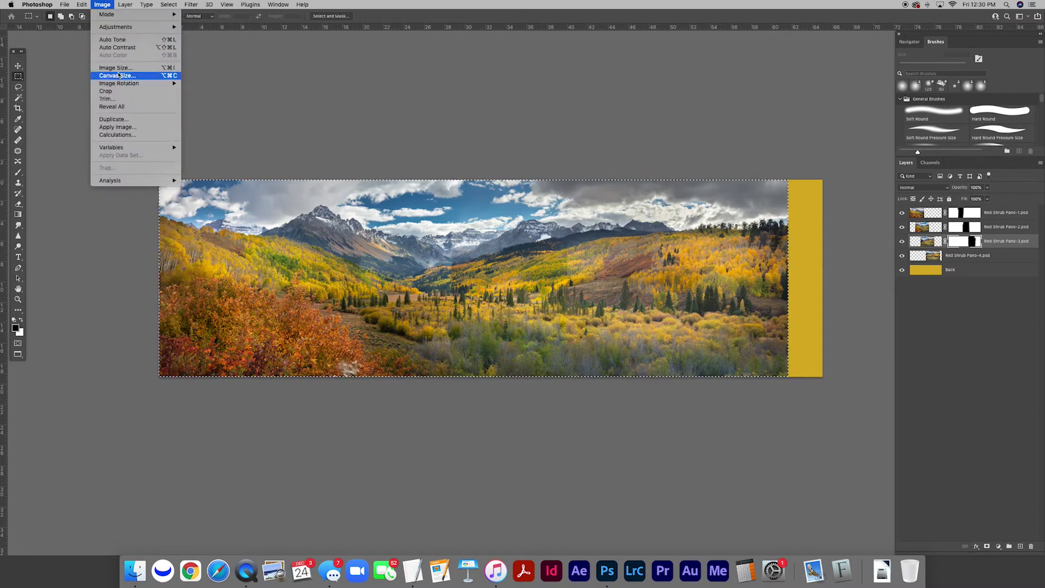
pyautogui.click(106, 91)
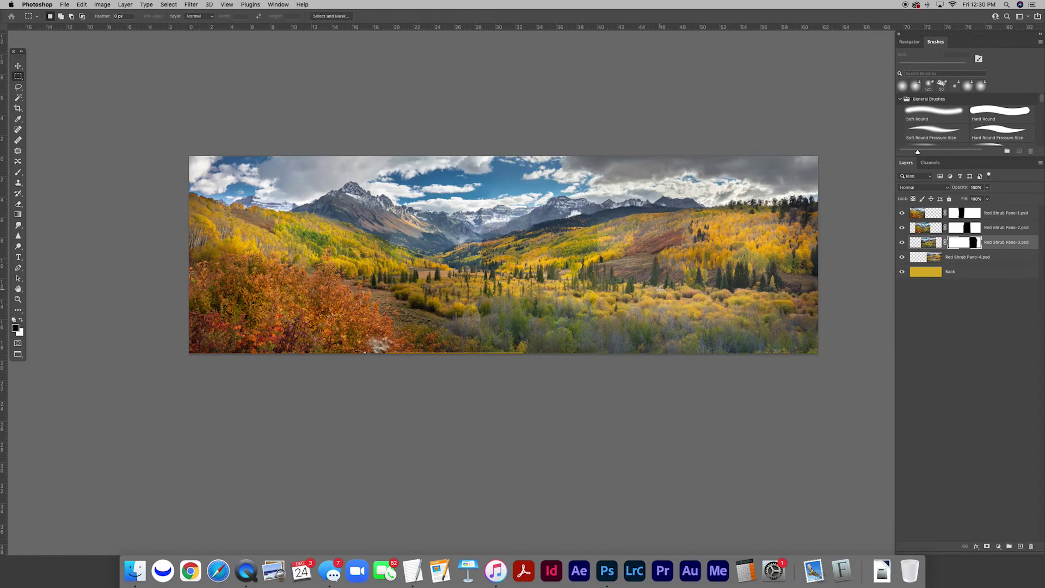
# - Add a Curves adjustment layer directly above Red Shrub Pano-2 and rename it Dark
pyautogui.press('z')
pyautogui.moveTo(407, 249); pyautogui.dragTo(456, 242)
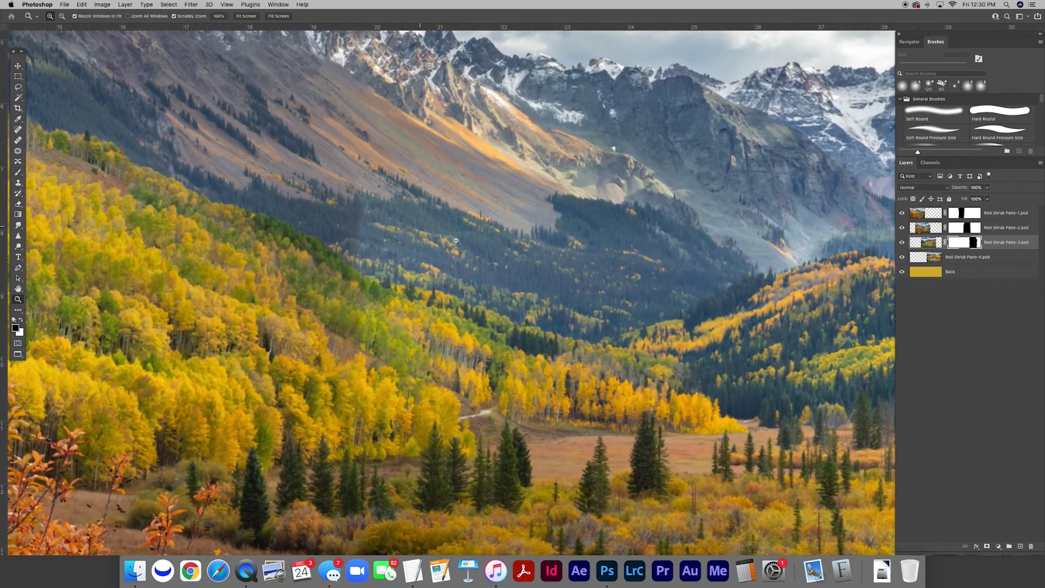
pyautogui.hscroll(-3, 430, 240)
pyautogui.scroll(2, 431, 239)
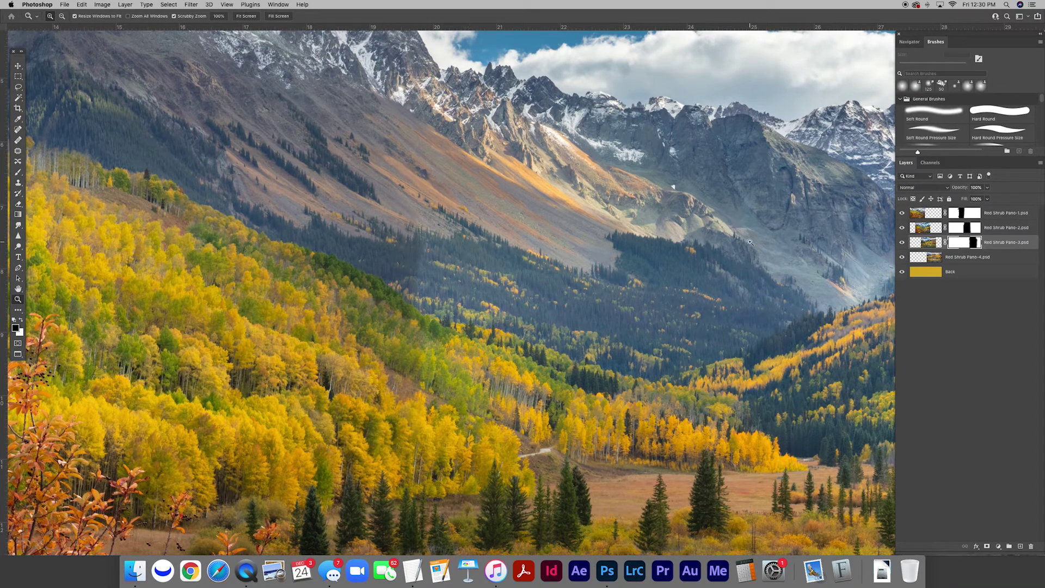
pyautogui.click(924, 228)
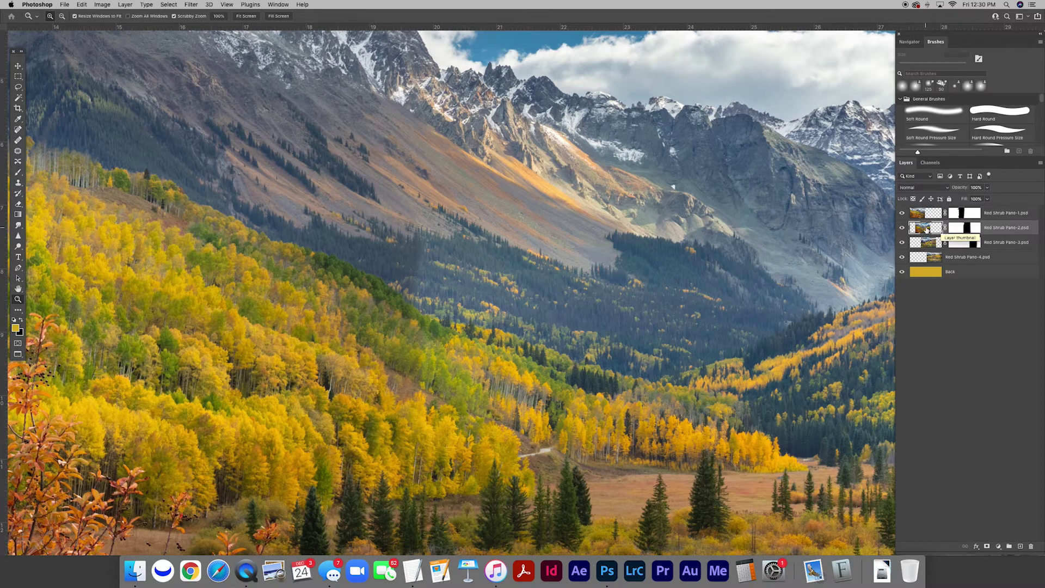
pyautogui.click(998, 546)
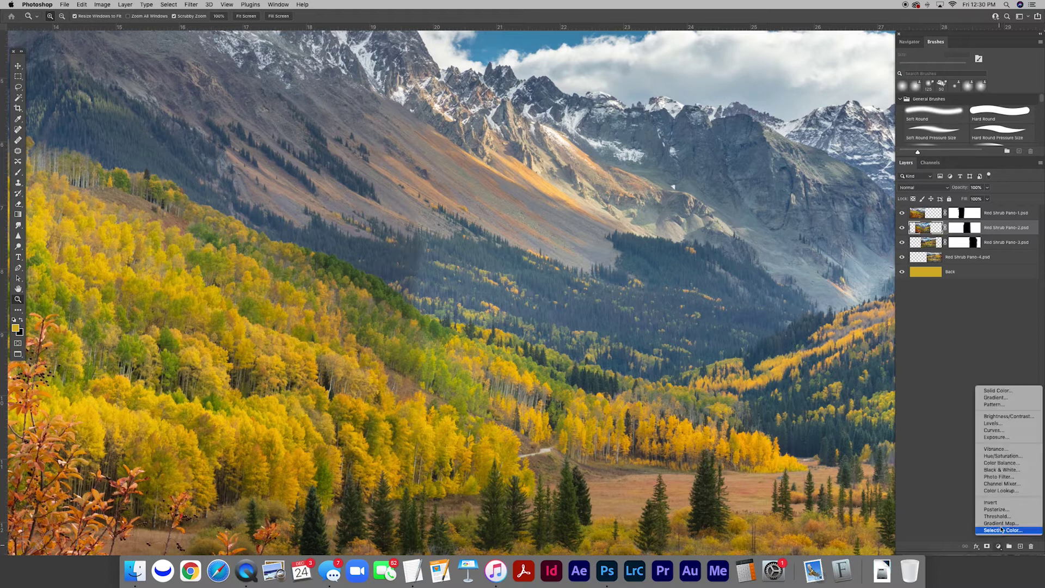
pyautogui.click(996, 431)
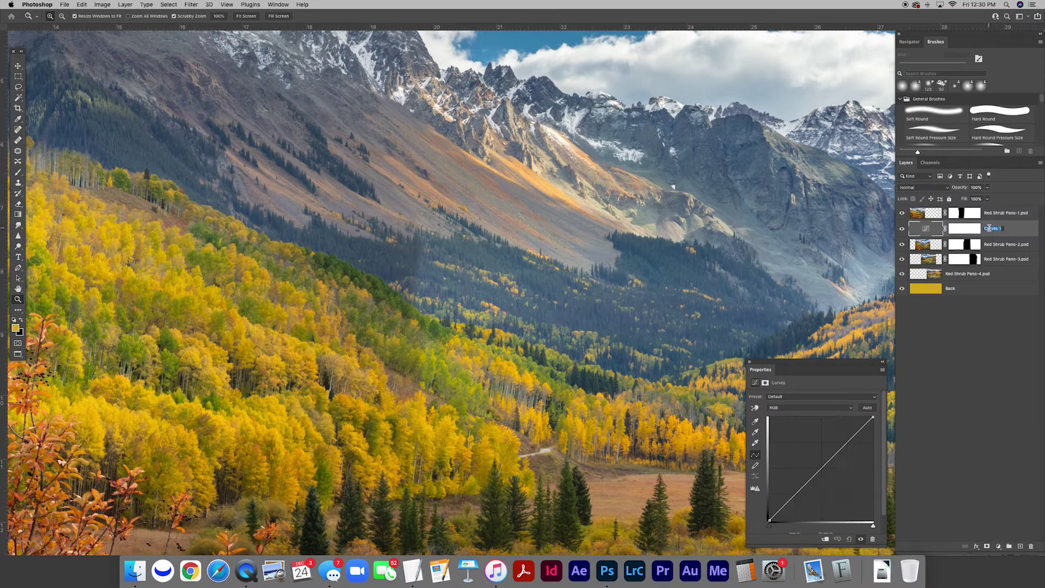
pyautogui.doubleClick(990, 229)
pyautogui.press('Return')
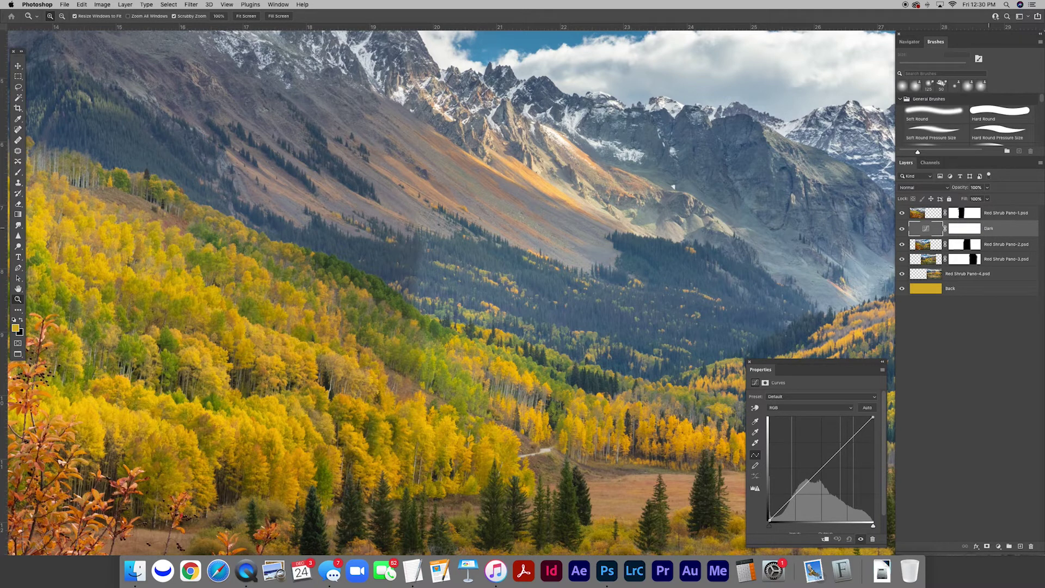
# - Pull the Dark curve's midtones slightly down and invert that adjustment layer's mask to black
pyautogui.click(821, 471)
pyautogui.moveTo(821, 470); pyautogui.dragTo(828, 473)
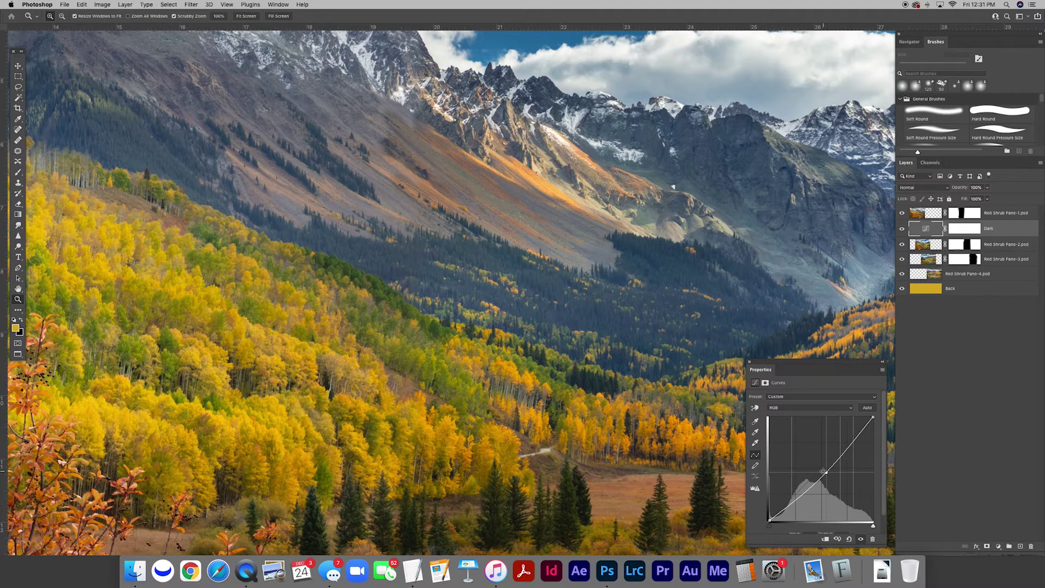
pyautogui.moveTo(824, 471); pyautogui.dragTo(826, 475)
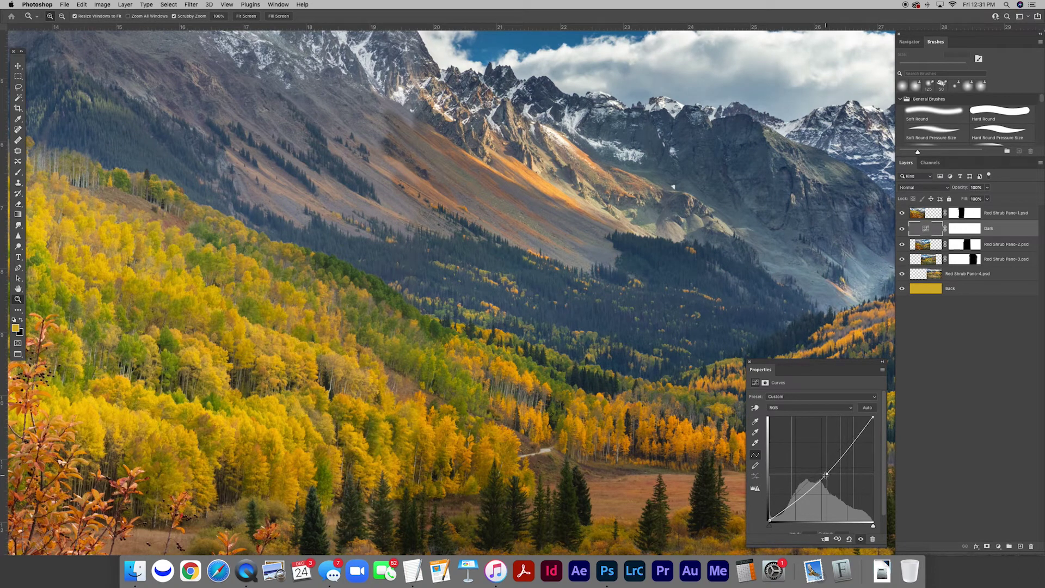
pyautogui.click(966, 228)
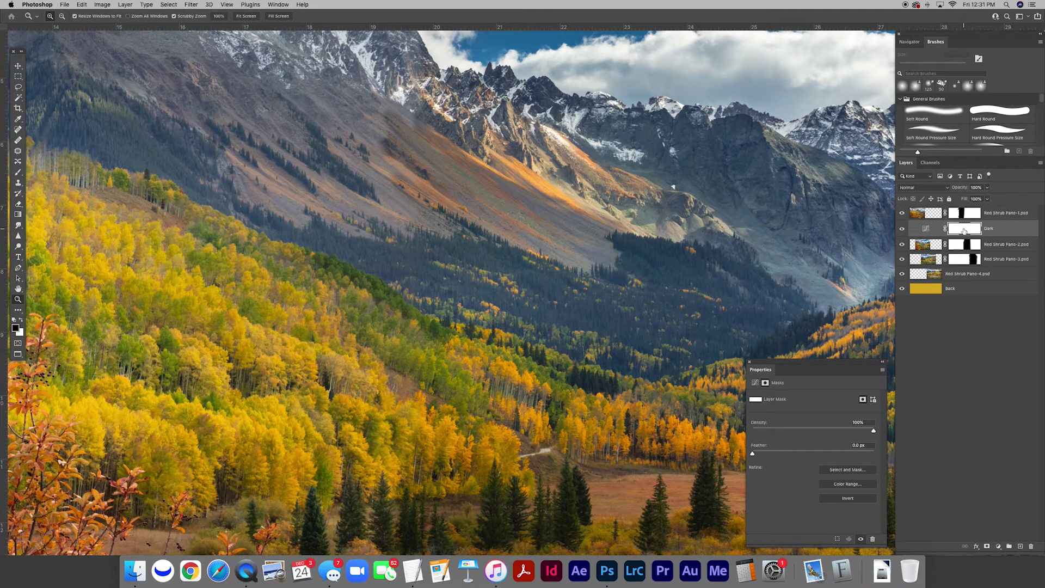
pyautogui.press('super+i')
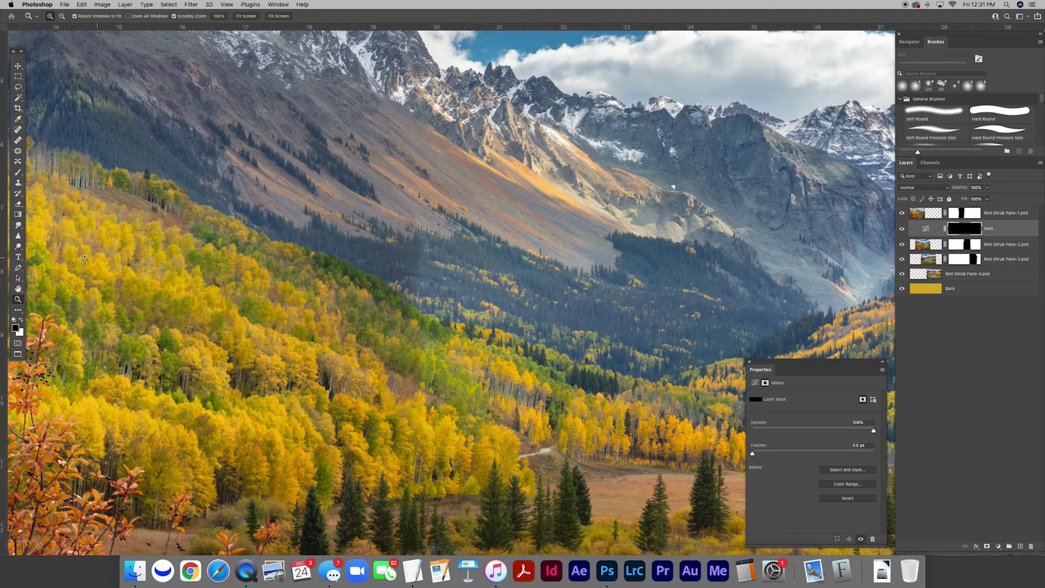
# - Paint the Dark mask white over the forested slope below the peaks with a 500 px soft brush at 30% opacity
pyautogui.press('b')
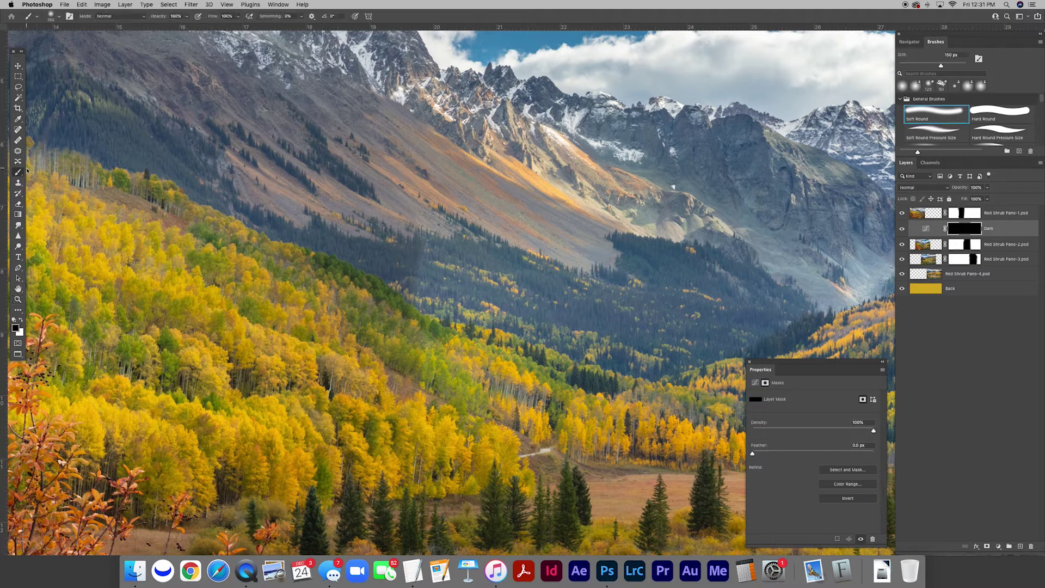
pyautogui.click(22, 321)
pyautogui.click(173, 17)
pyautogui.write('30')
pyautogui.press(']')
pyautogui.press(']')
pyautogui.press(']')
pyautogui.press(']')
pyautogui.press(']')
pyautogui.press(']')
pyautogui.moveTo(449, 261)
pyautogui.mouseDown()
pyautogui.moveTo(437, 284)
pyautogui.moveTo(436, 273)
pyautogui.moveTo(455, 275)
pyautogui.moveTo(460, 261)
pyautogui.moveTo(428, 281)
pyautogui.moveTo(525, 322)
pyautogui.moveTo(456, 273)
pyautogui.moveTo(505, 302)
pyautogui.moveTo(451, 309)
pyautogui.moveTo(457, 276)
pyautogui.moveTo(666, 329)
pyautogui.moveTo(615, 332)
pyautogui.moveTo(472, 288)
pyautogui.moveTo(450, 269)
pyautogui.moveTo(448, 313)
pyautogui.moveTo(589, 297)
pyautogui.mouseUp()
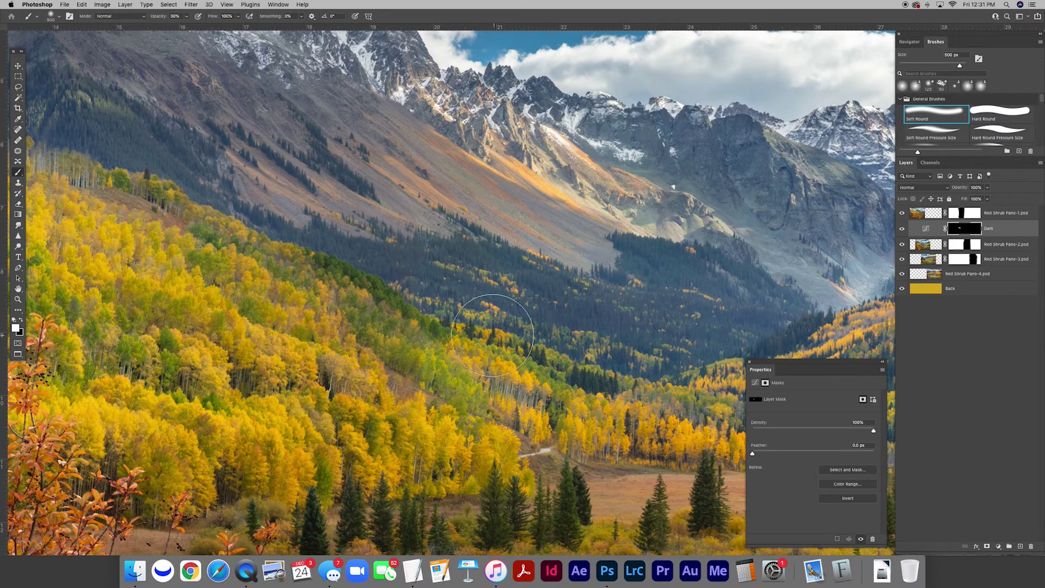
# - Compare the panorama with the Dark adjustment layer hidden and shown
pyautogui.hscroll(3, 599, 321)
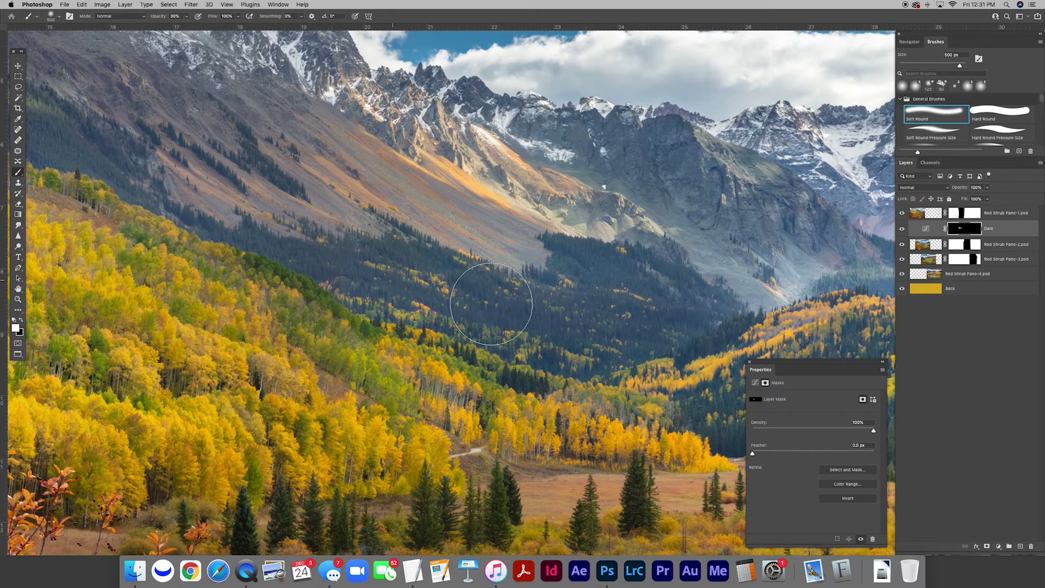
pyautogui.scroll(-8, 511, 302)
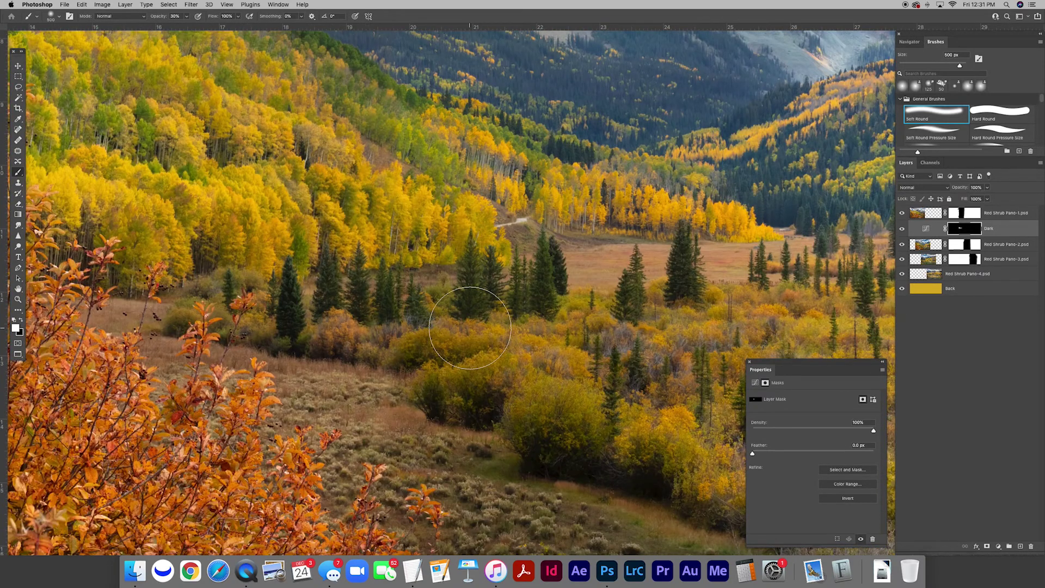
pyautogui.press('super+minus')
pyautogui.press('super+minus')
pyautogui.press('super+minus')
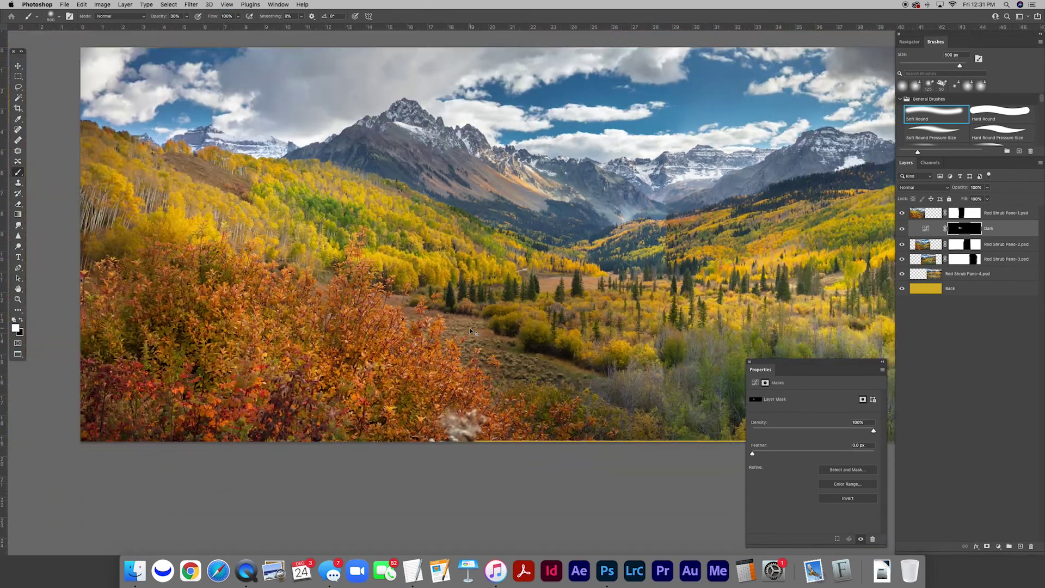
pyautogui.click(902, 229)
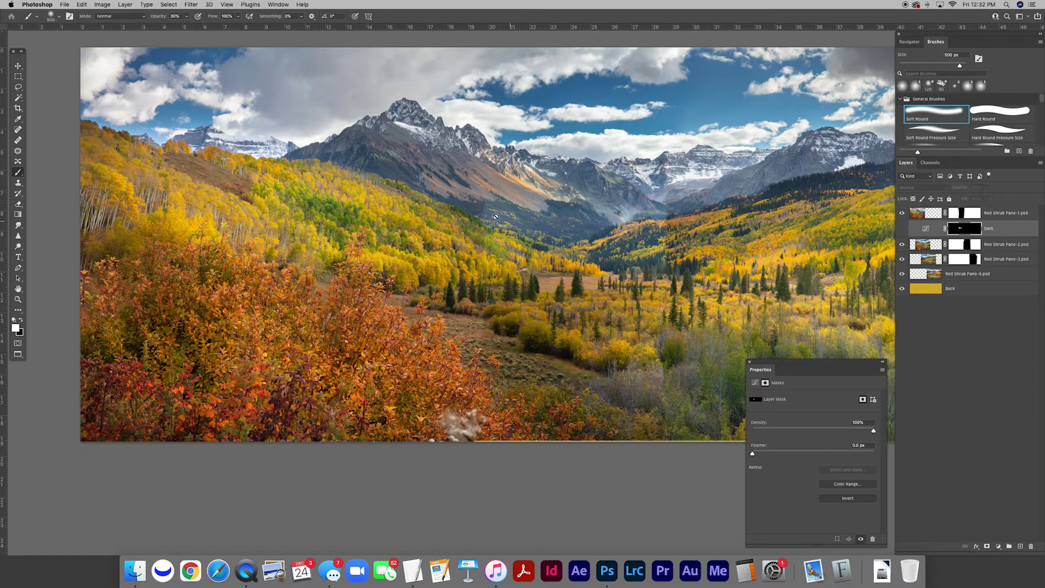
pyautogui.click(903, 229)
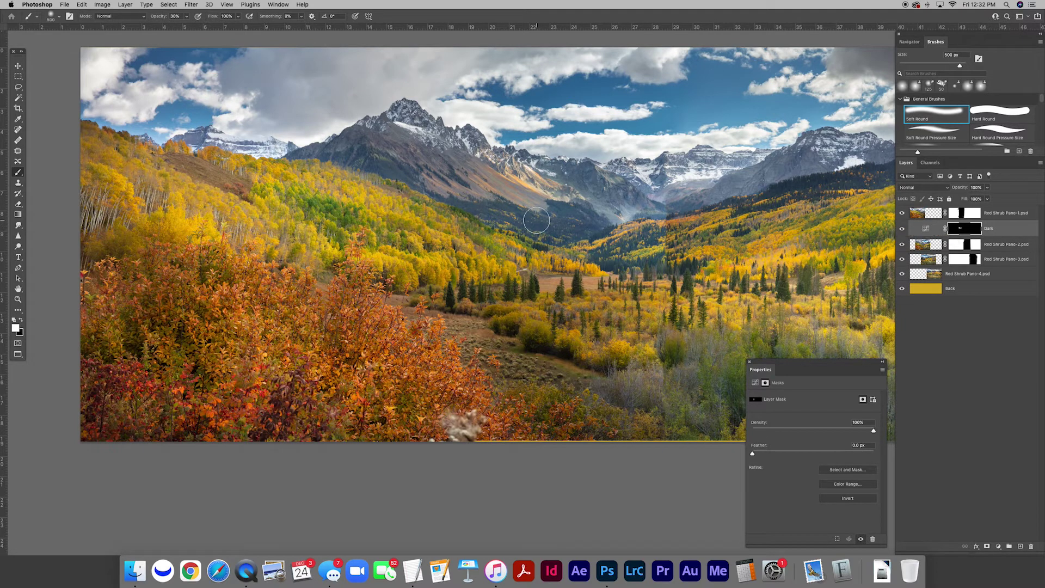
# - Paint white on the Dark mask over the hazy trees at the valley's far end, reducing the brush to 125 px
pyautogui.hscroll(5, 537, 220)
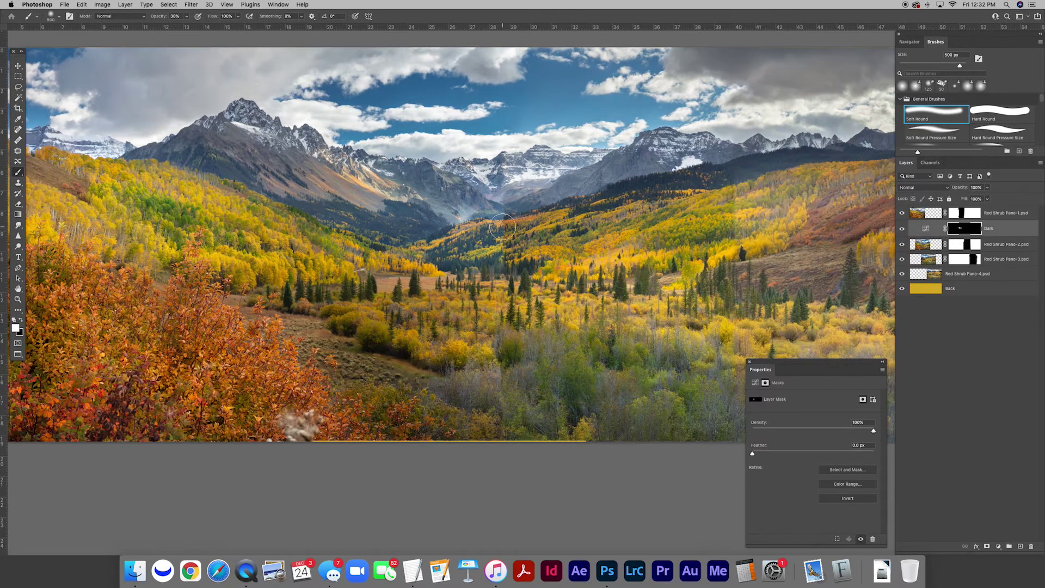
pyautogui.press('super+equal')
pyautogui.scroll(3, 506, 233)
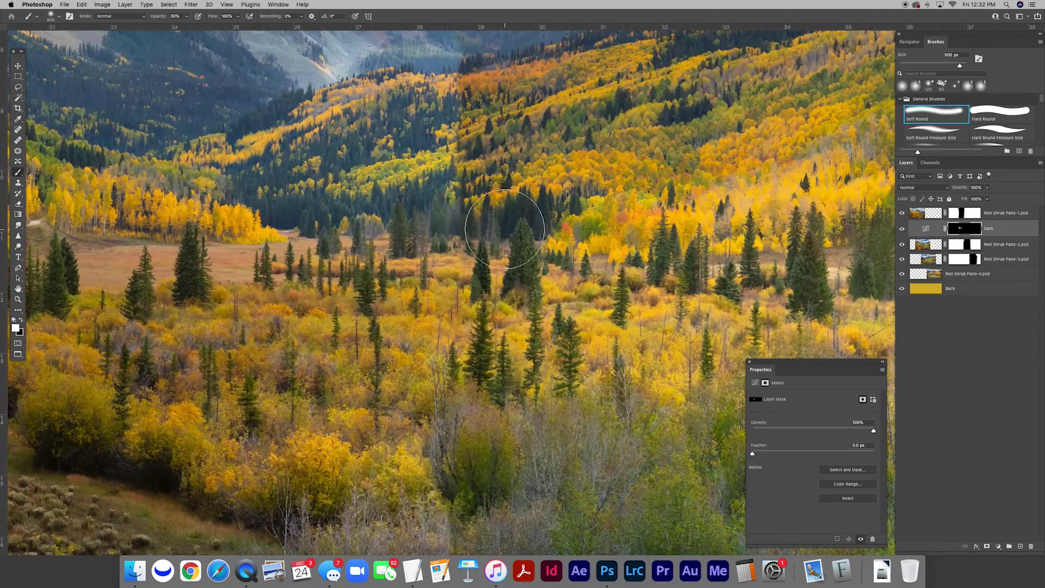
pyautogui.scroll(4, 506, 234)
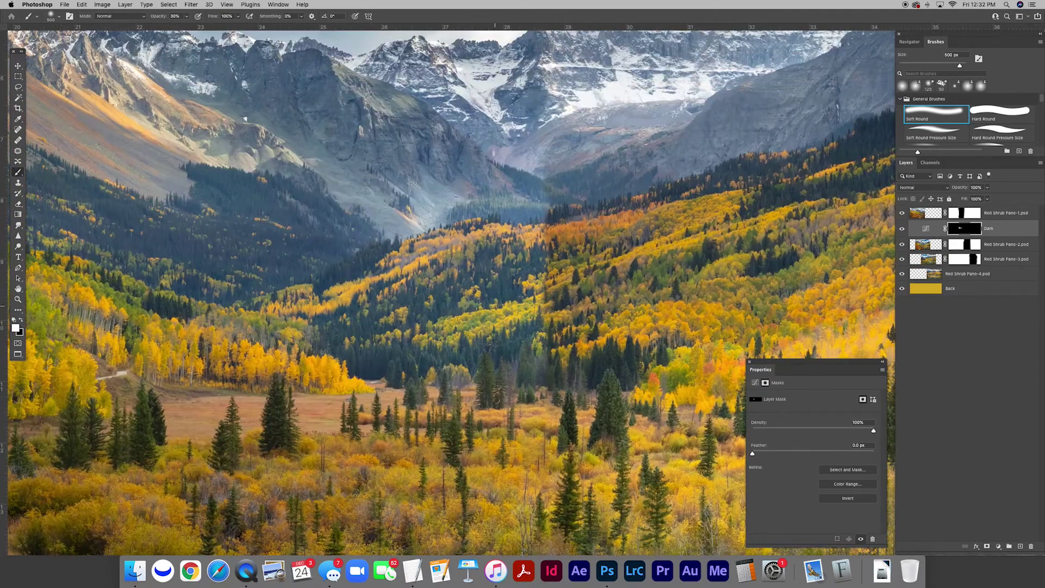
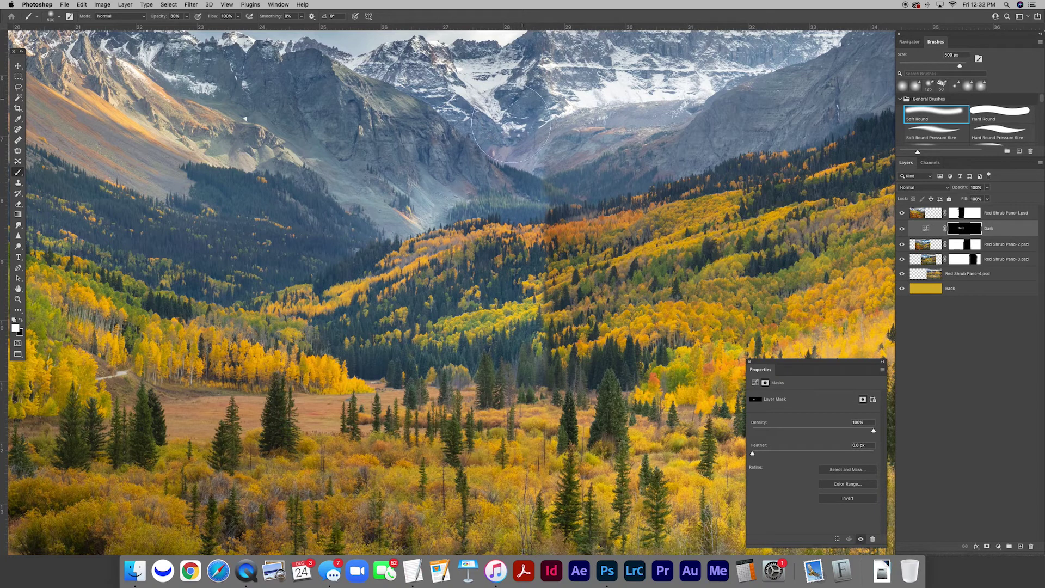
pyautogui.press('[')
pyautogui.press('[')
pyautogui.press('[')
pyautogui.press('[')
pyautogui.press('[')
pyautogui.press('[')
pyautogui.press('[')
pyautogui.scroll(3, 498, 172)
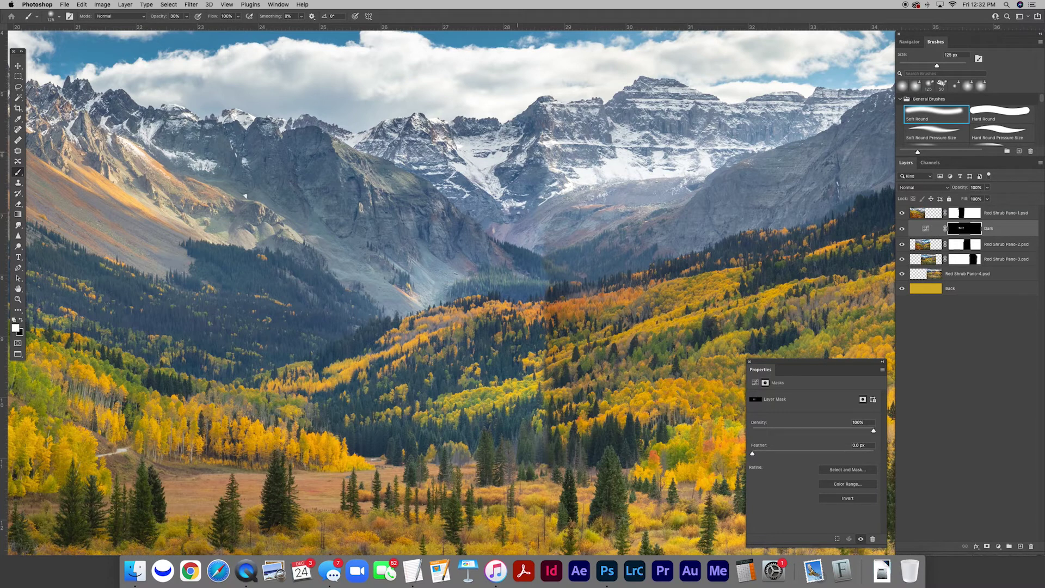
# - Refine the Dark mask around the treeline at the foot of the snowy mountains, reducing the brush to 100 px
pyautogui.scroll(-3, 518, 152)
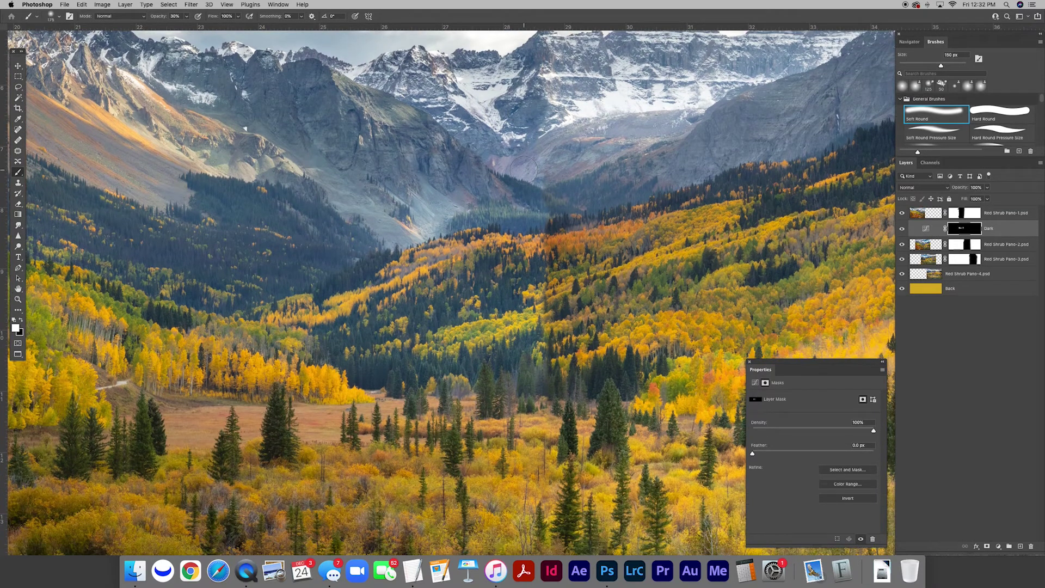
pyautogui.press('[')
pyautogui.press('[')
pyautogui.press('[')
pyautogui.scroll(-2, 499, 304)
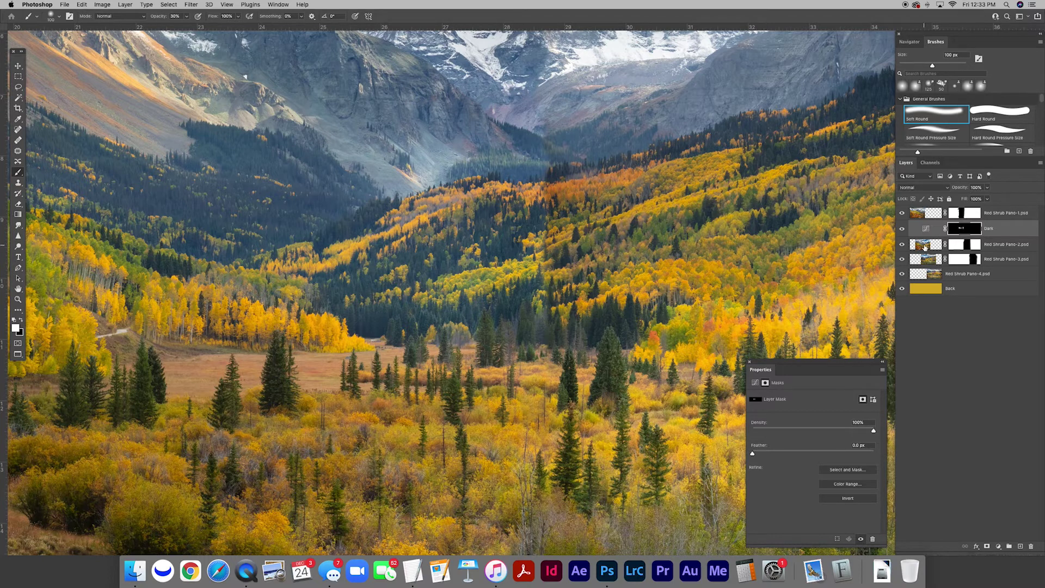
# - Add a Curves adjustment layer above Red Shrub Pano-3.psd and raise its midtones
pyautogui.click(932, 260)
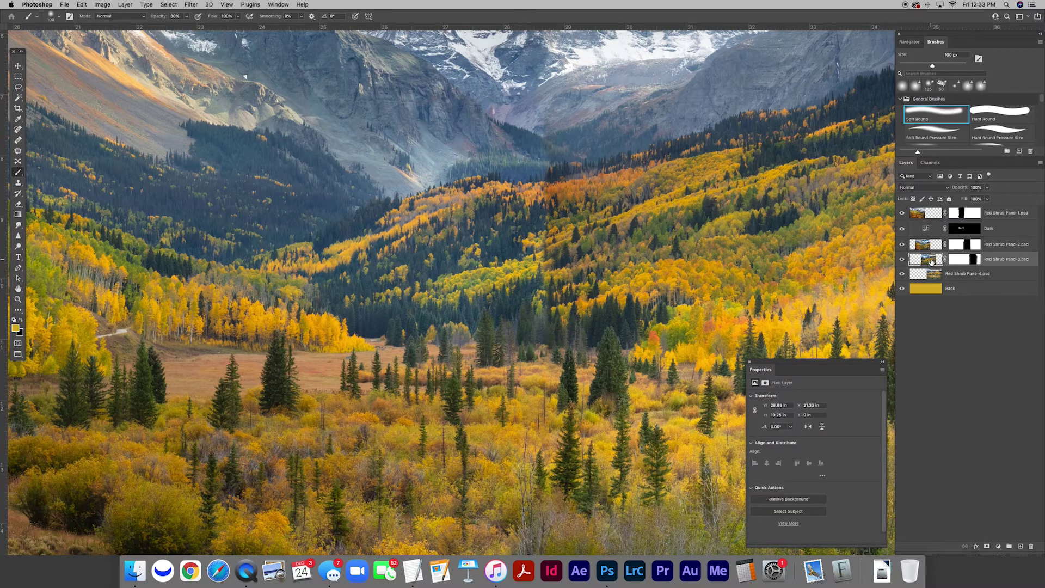
pyautogui.click(903, 260)
pyautogui.click(902, 260)
pyautogui.click(1000, 545)
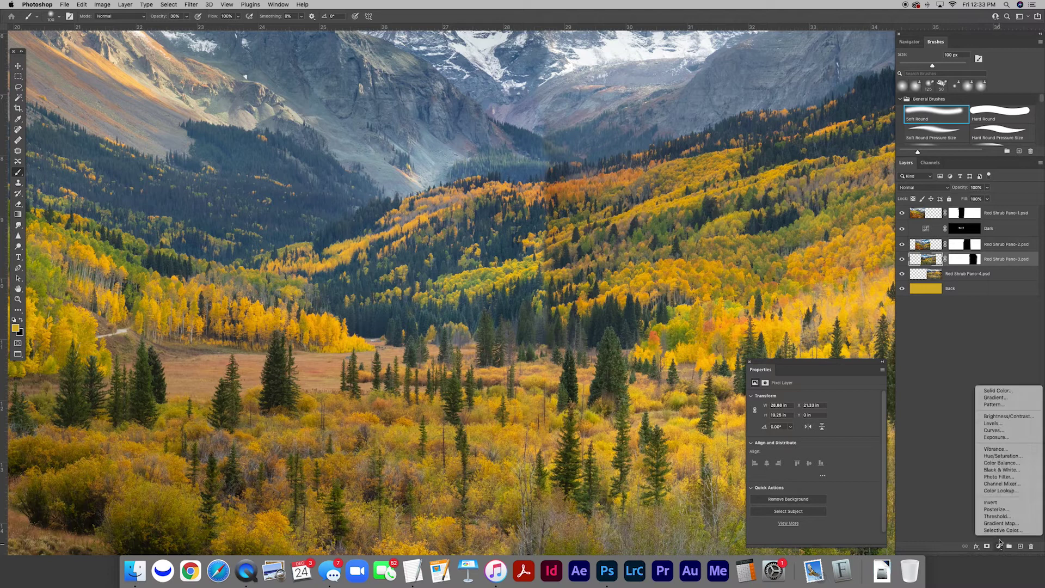
pyautogui.click(997, 431)
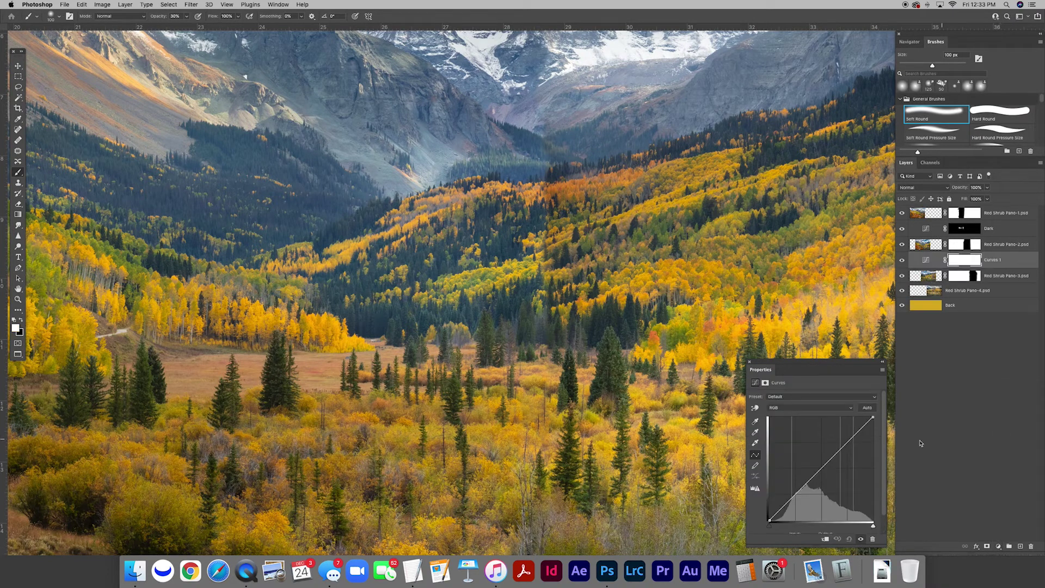
pyautogui.moveTo(821, 470); pyautogui.dragTo(817, 461)
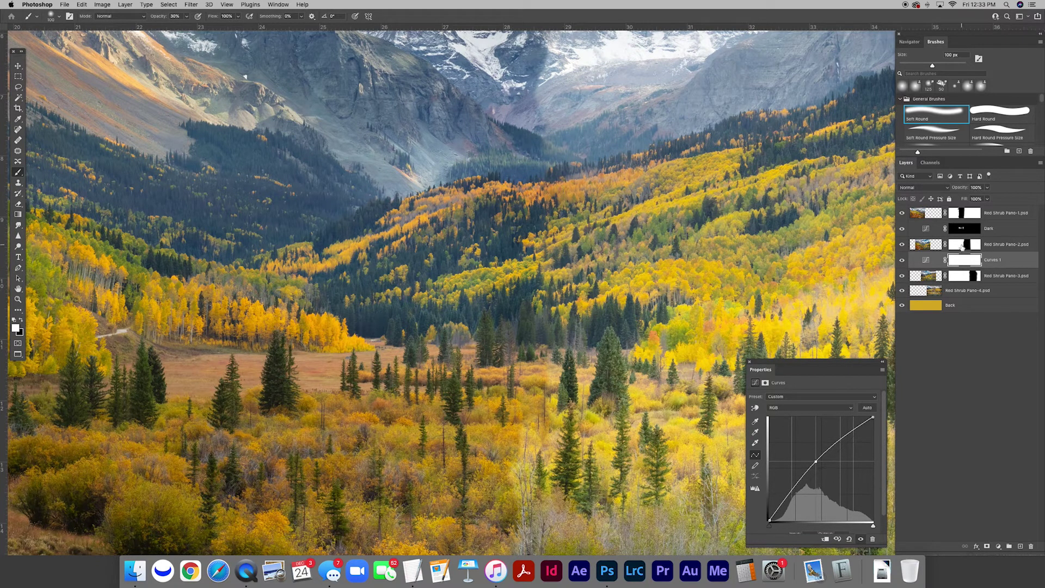
# - Rename the new Curves layer Bright and invert its mask to black
pyautogui.doubleClick(996, 260)
pyautogui.write('Bright')
pyautogui.press('Return')
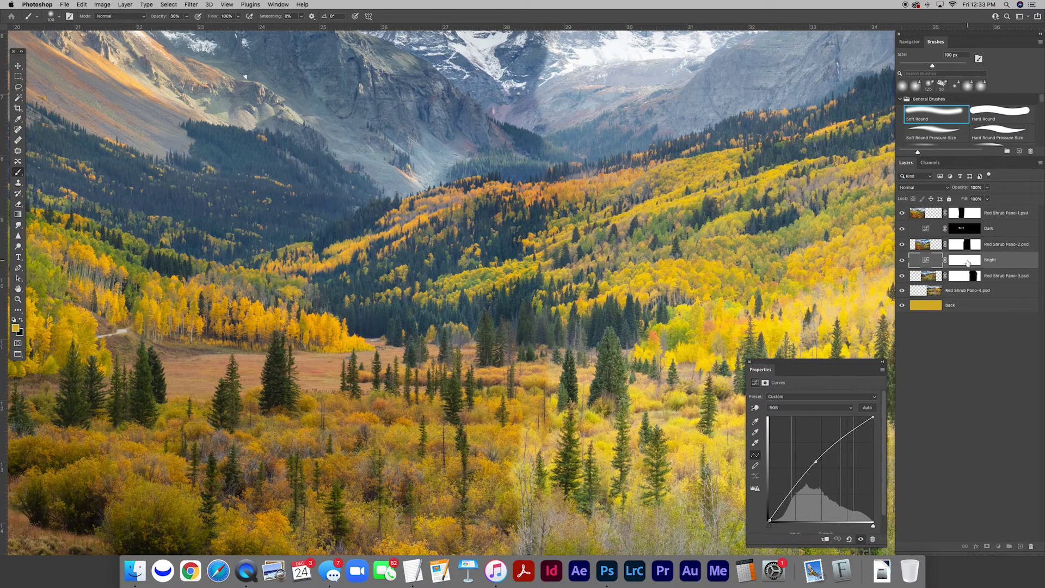
pyautogui.click(968, 263)
pyautogui.press('super+i')
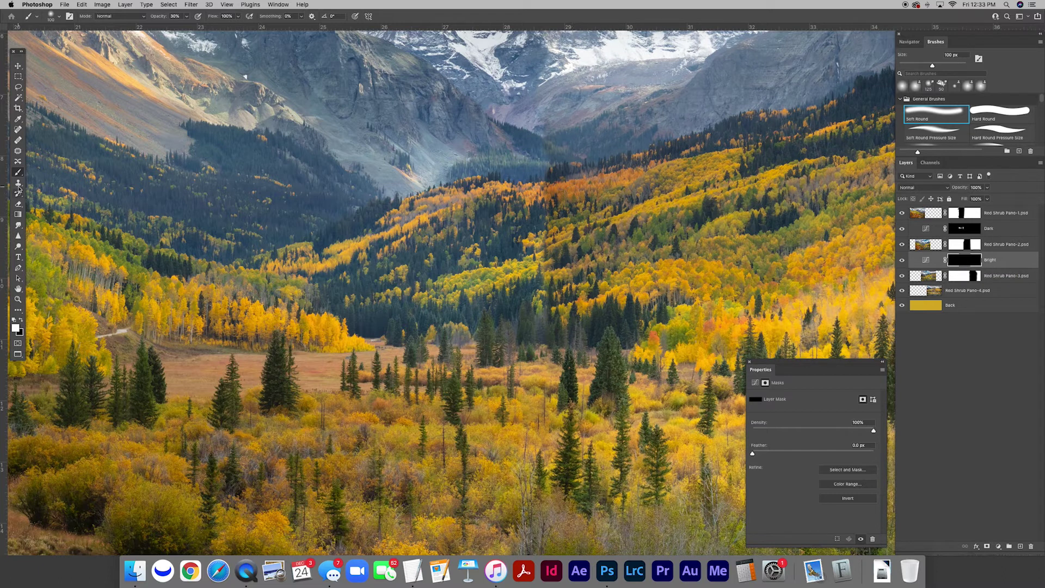
# - Paint the Bright mask white with a 400 px brush along the seam from the aspen hillside down through the meadow shrubs
pyautogui.press(']')
pyautogui.press(']')
pyautogui.press(']')
pyautogui.press(']')
pyautogui.press(']')
pyautogui.press(']')
pyautogui.press(']')
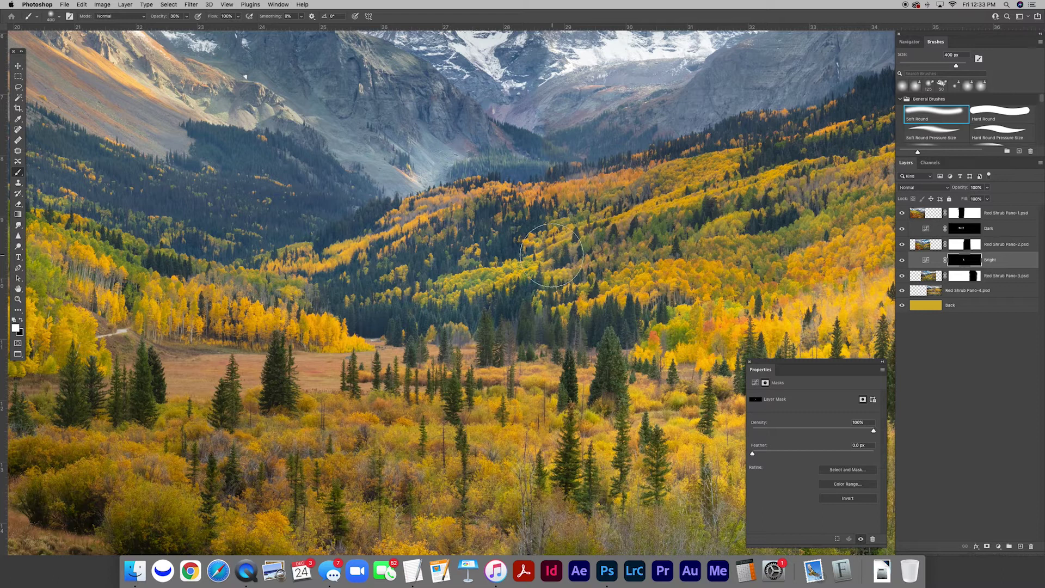
pyautogui.scroll(-5, 626, 237)
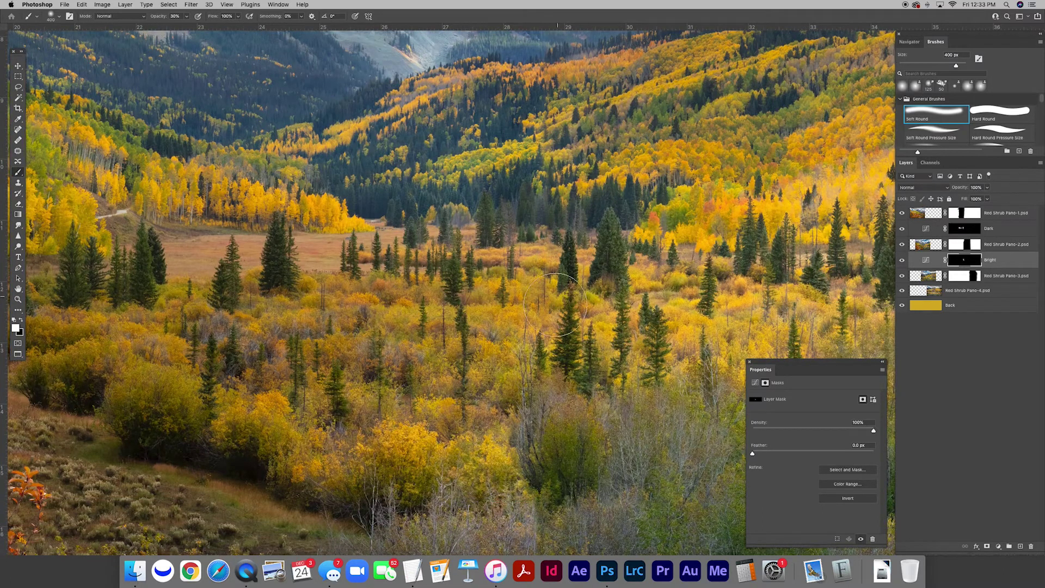
pyautogui.scroll(-2, 551, 365)
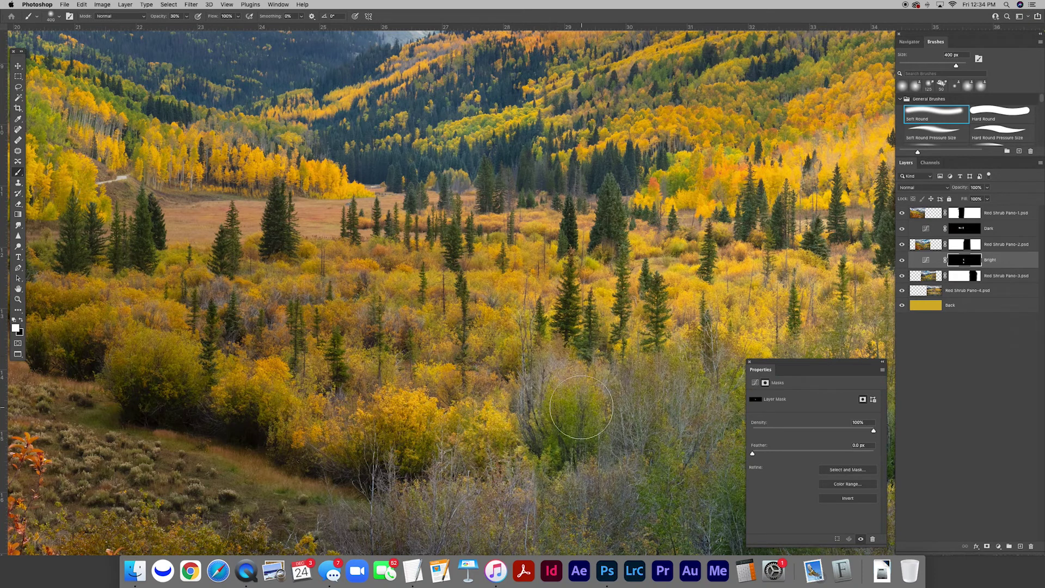
pyautogui.scroll(-6, 568, 370)
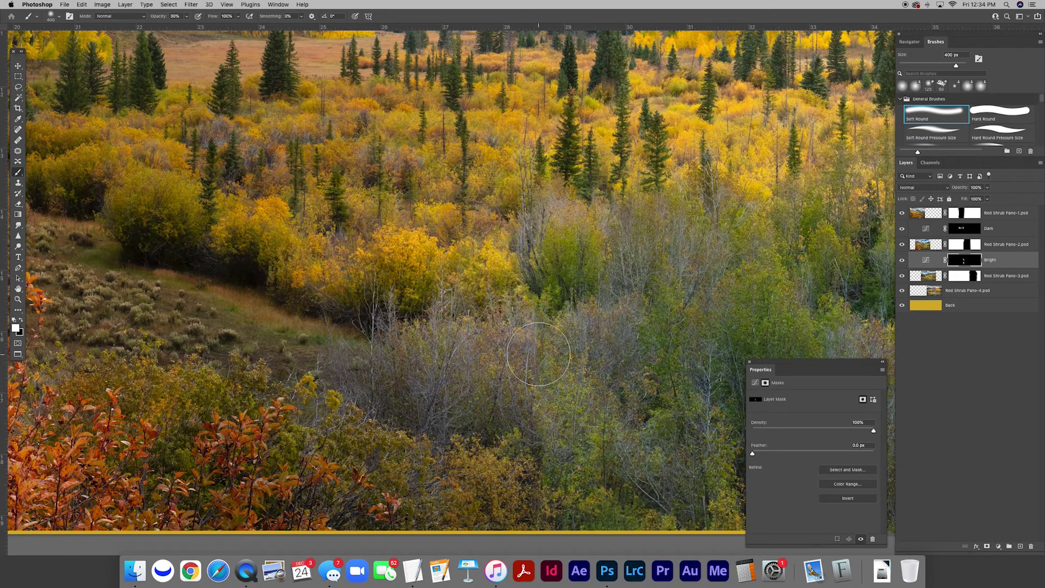
# - Paint white on the Bright mask along the next seam, over the aspen hillside beside the red shrub slope
pyautogui.scroll(10, 539, 354)
pyautogui.scroll(3, 539, 353)
pyautogui.hscroll(4, 539, 354)
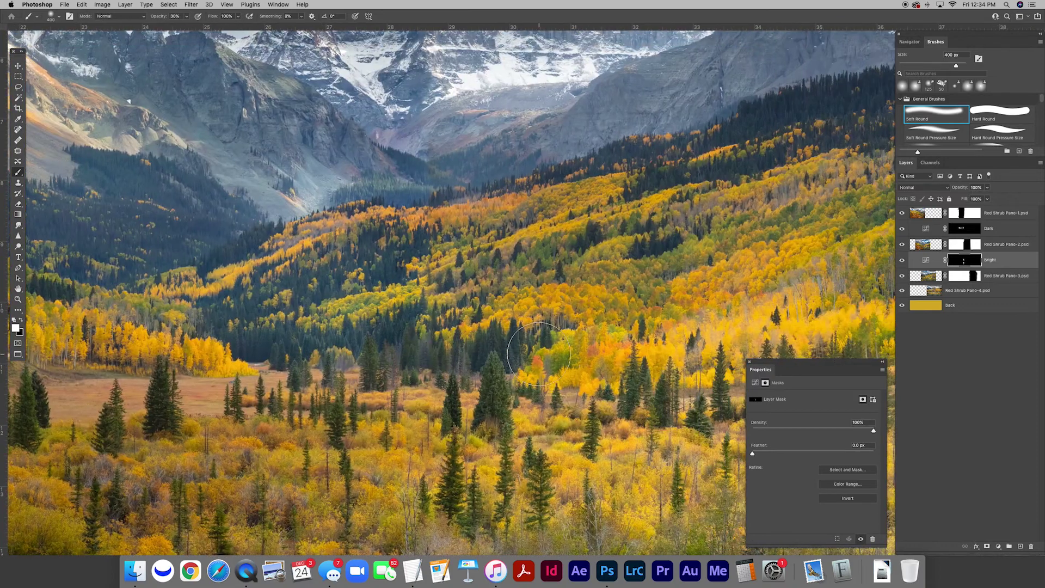
pyautogui.scroll(-5, 512, 357)
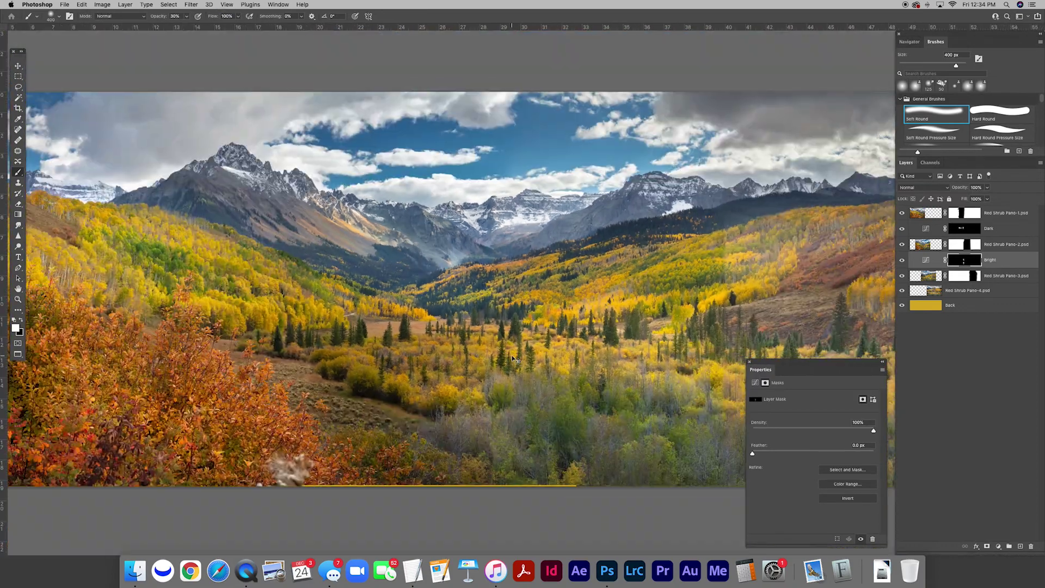
pyautogui.hscroll(6, 541, 273)
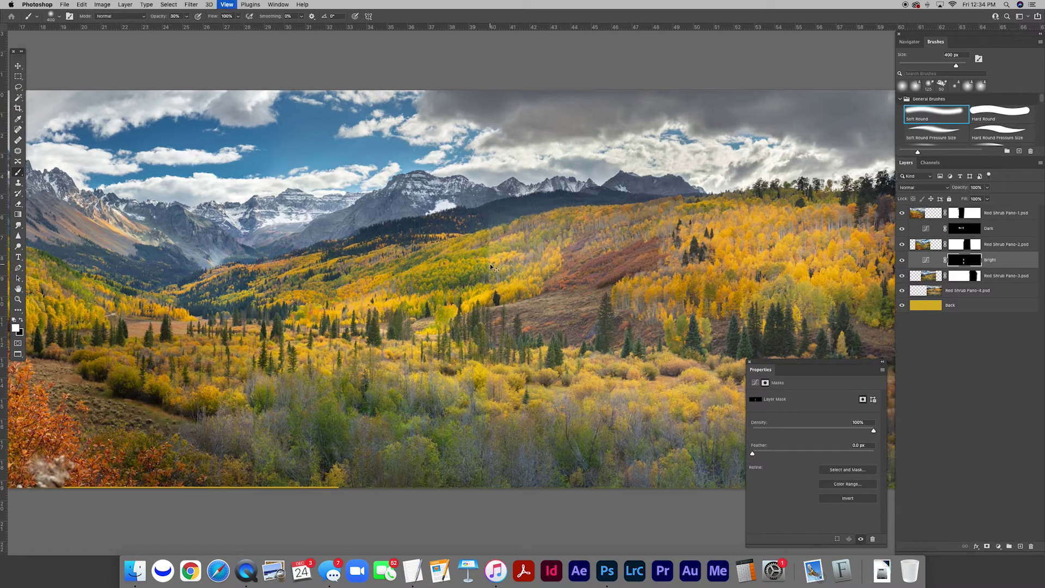
pyautogui.scroll(5, 490, 263)
pyautogui.moveTo(510, 222); pyautogui.dragTo(558, 239)
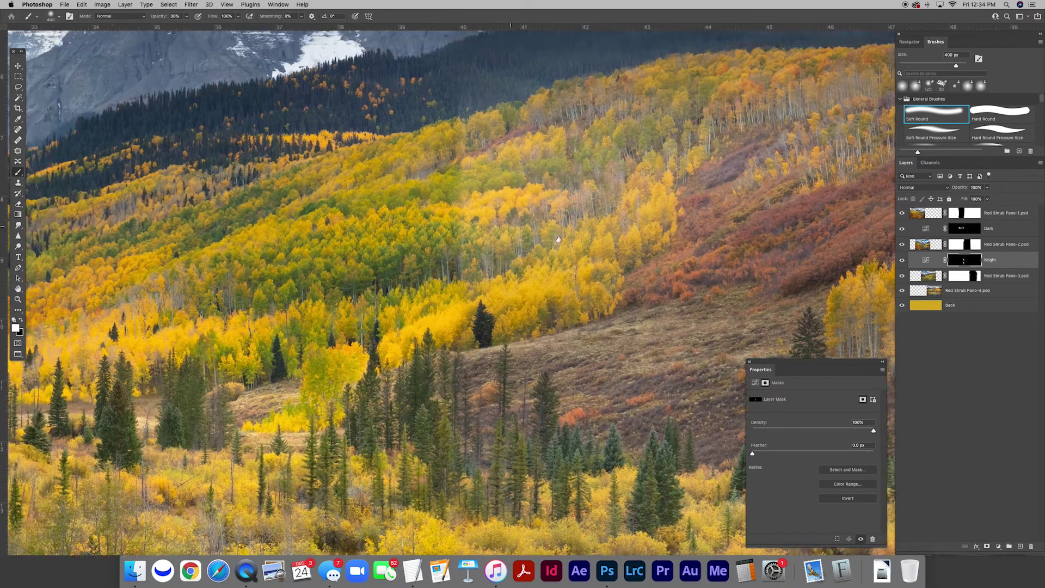
pyautogui.hscroll(-4, 558, 240)
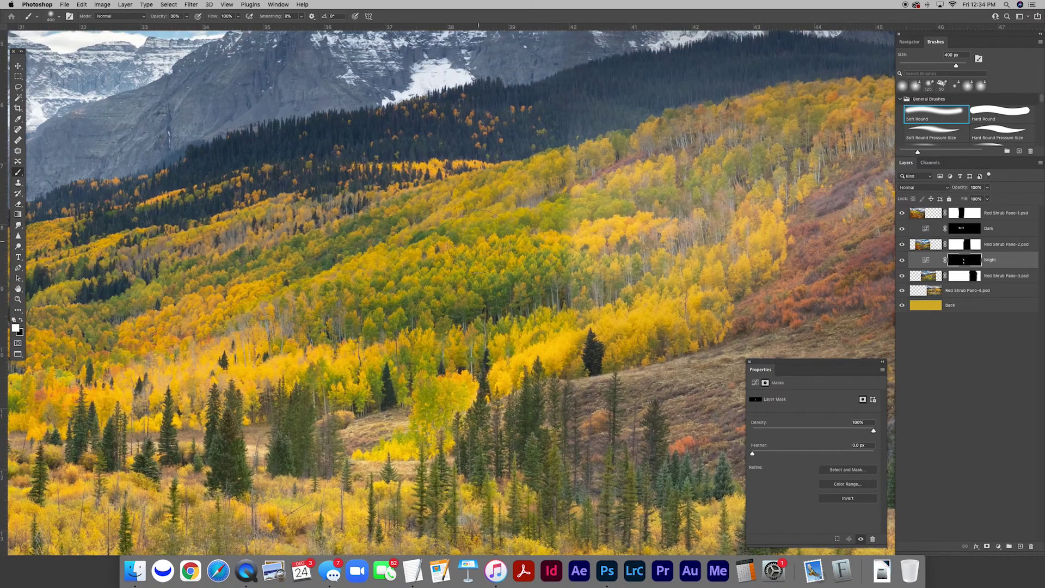
pyautogui.hscroll(2, 486, 215)
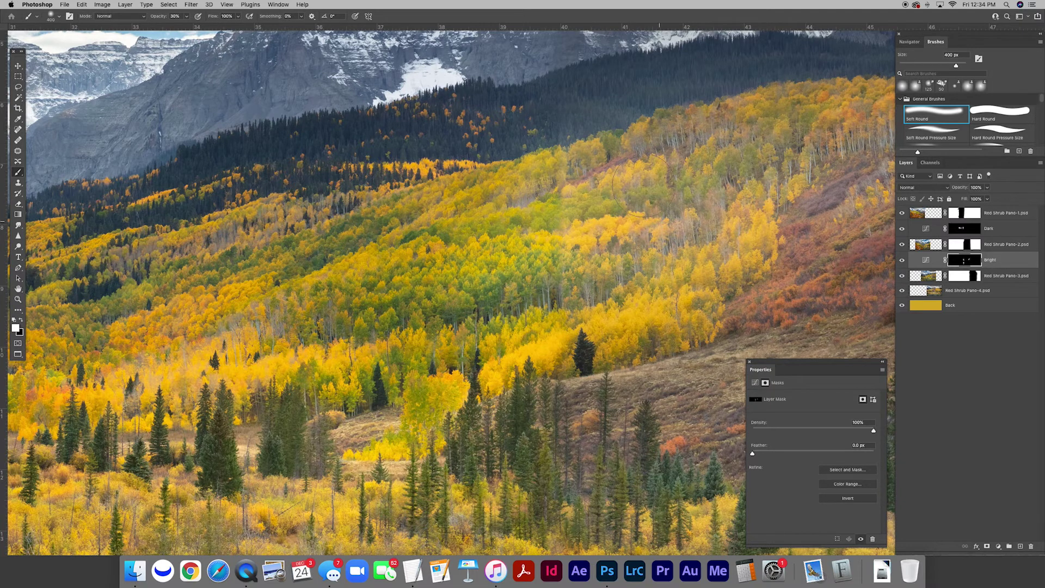
pyautogui.hscroll(5, 642, 196)
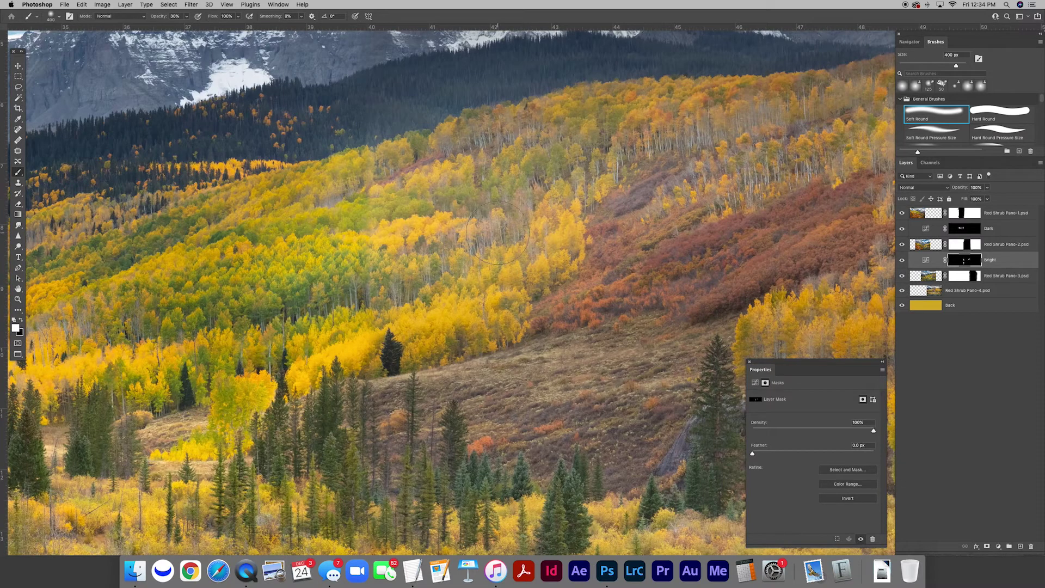
# - Add a Curves adjustment layer above Red Shrub Pano-4.psd and lower its midtones
pyautogui.click(934, 292)
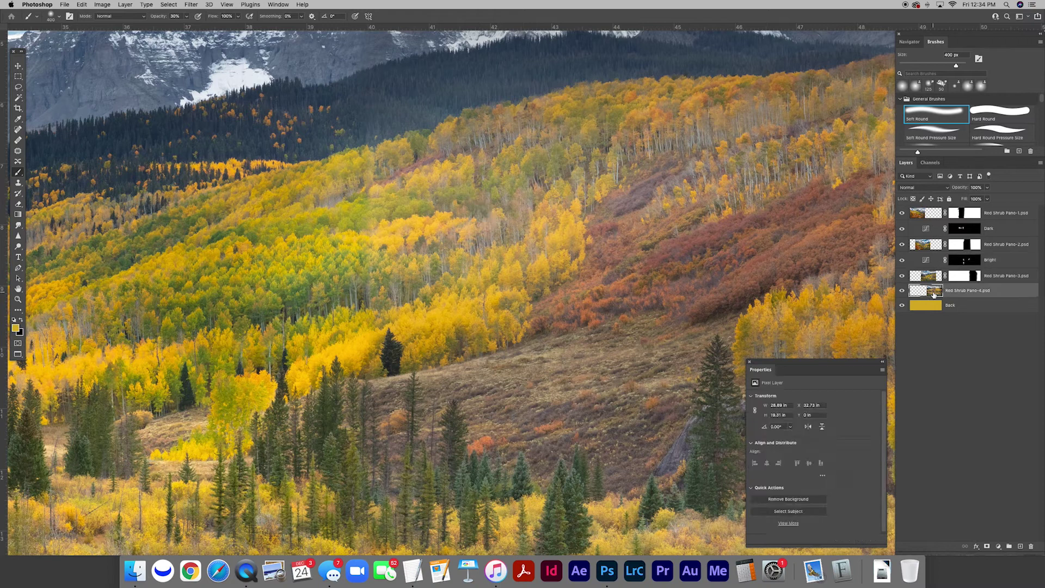
pyautogui.click(998, 546)
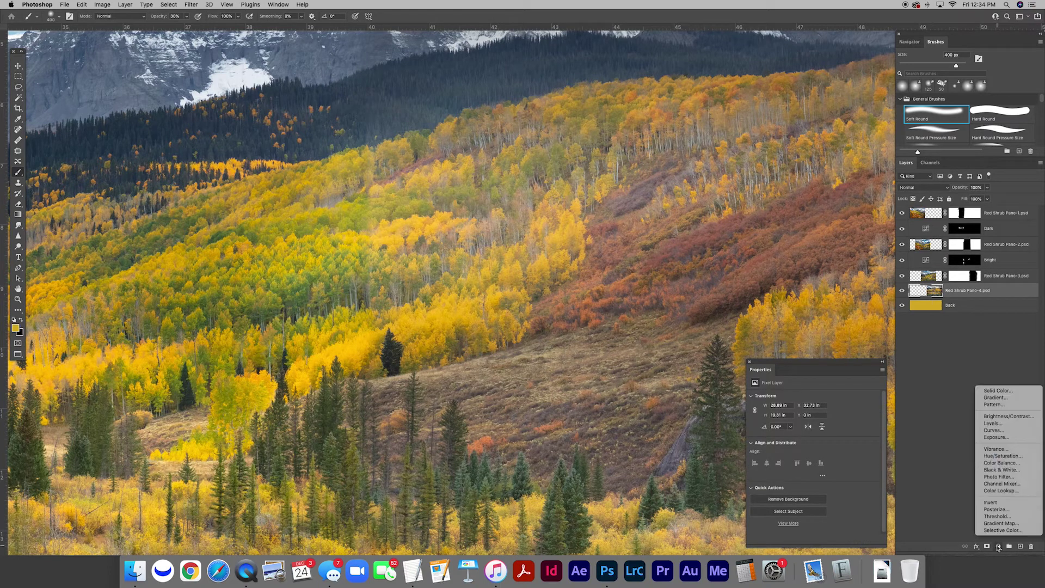
pyautogui.click(1000, 430)
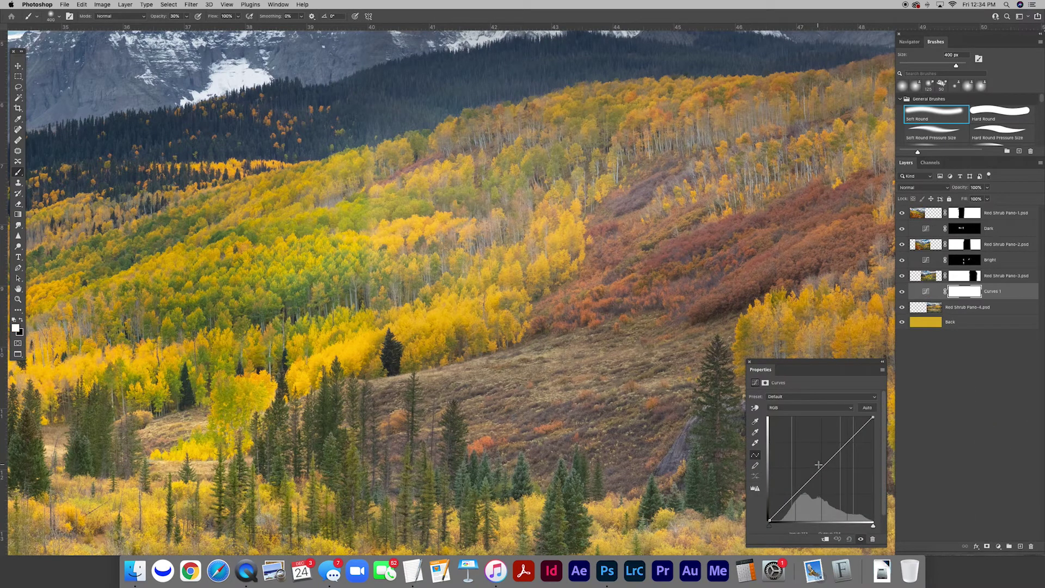
pyautogui.moveTo(822, 468); pyautogui.dragTo(825, 471)
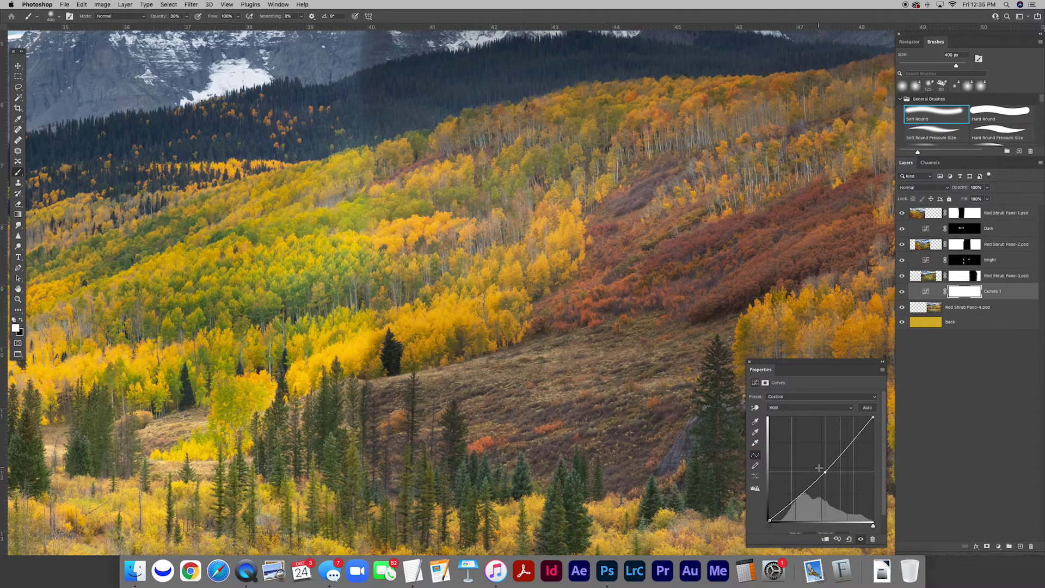
# - Rename the new Curves layer Dark and invert its mask to black
pyautogui.doubleClick(992, 292)
pyautogui.write('Dark')
pyautogui.press('Return')
pyautogui.click(967, 297)
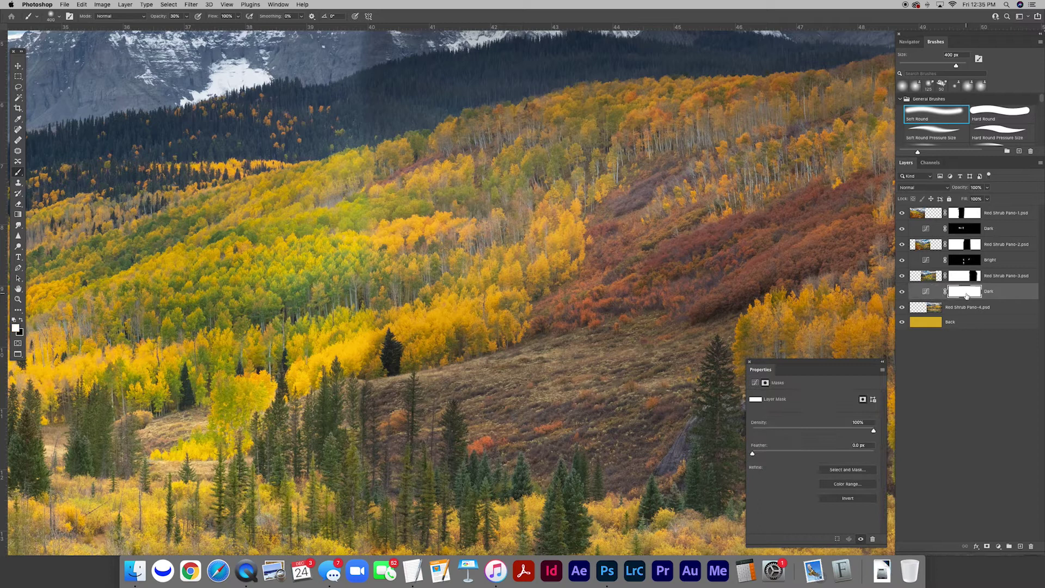
pyautogui.press('super+i')
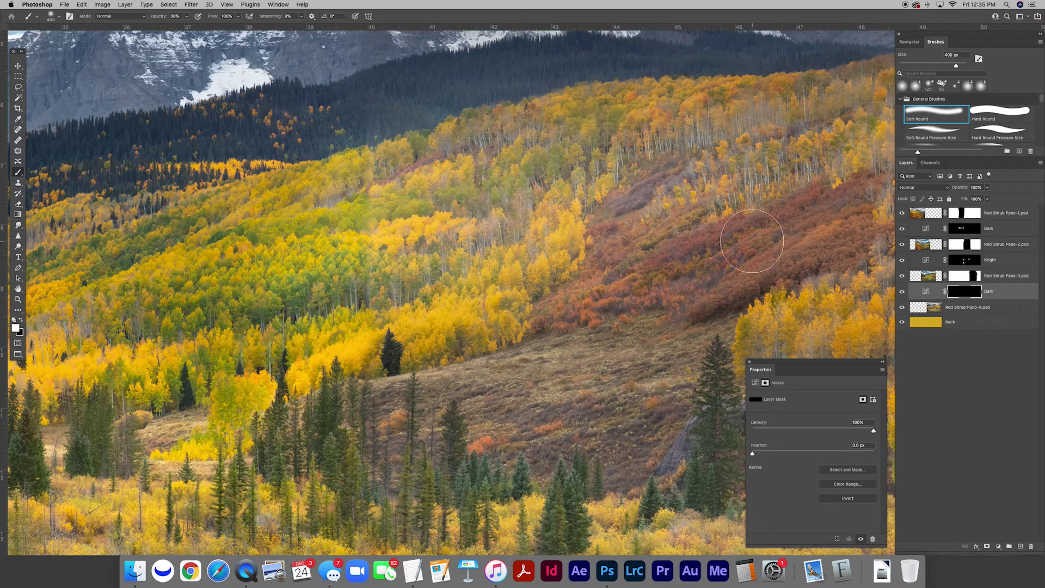
# - Paint the lower Dark layer's mask white with the 400 px brush along the seam from the upper aspen hillside down through the meadow shrubs
pyautogui.moveTo(409, 170)
pyautogui.mouseDown()
pyautogui.moveTo(387, 161)
pyautogui.moveTo(384, 267)
pyautogui.moveTo(427, 152)
pyautogui.mouseUp()
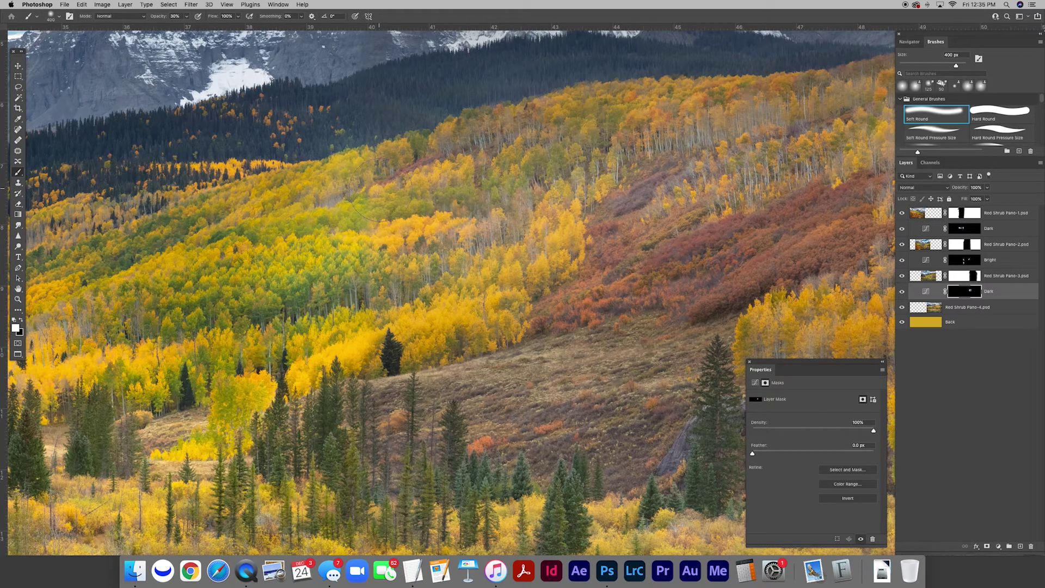
pyautogui.scroll(-5, 507, 182)
pyautogui.hscroll(-5, 507, 182)
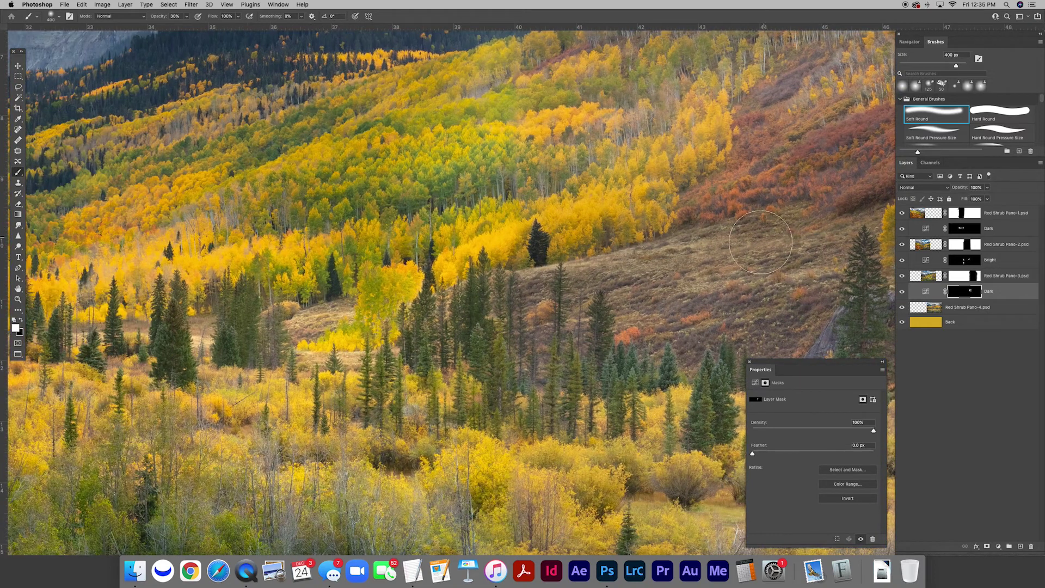
pyautogui.scroll(-5, 699, 239)
pyautogui.scroll(-6, 599, 272)
pyautogui.hscroll(4, 599, 272)
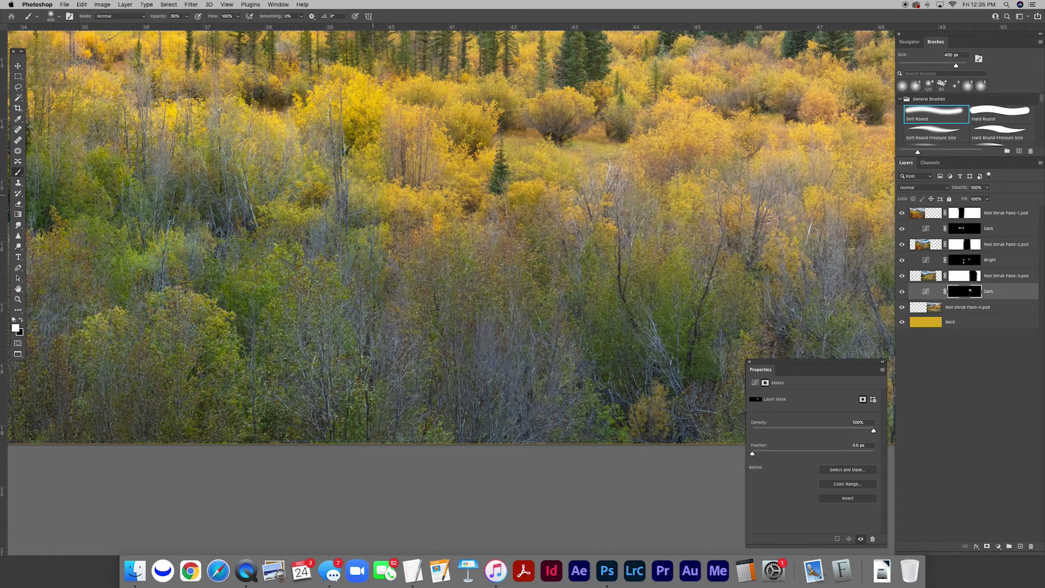
pyautogui.scroll(4, 495, 240)
pyautogui.scroll(4, 494, 240)
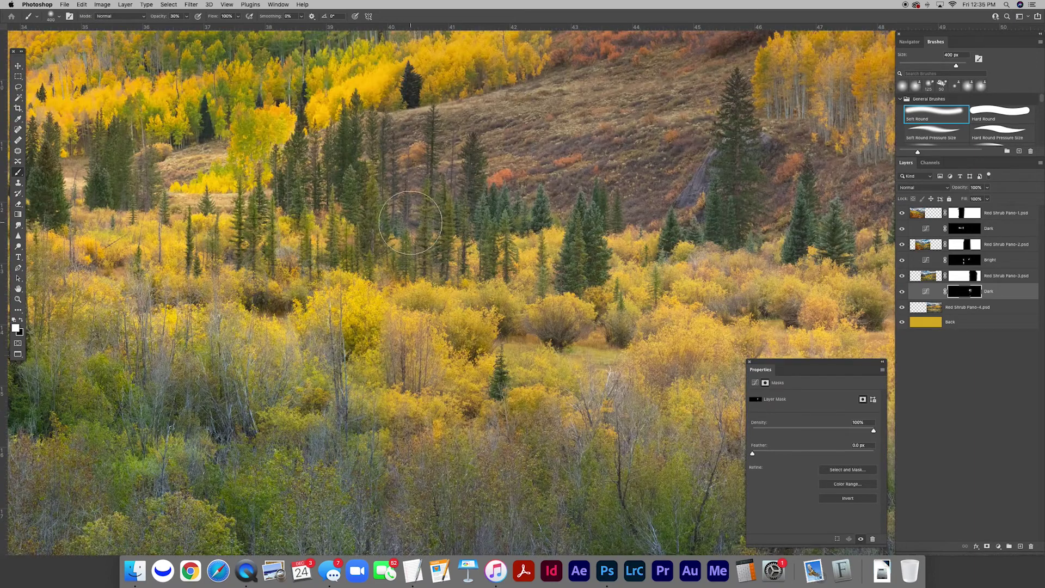
pyautogui.scroll(3, 495, 181)
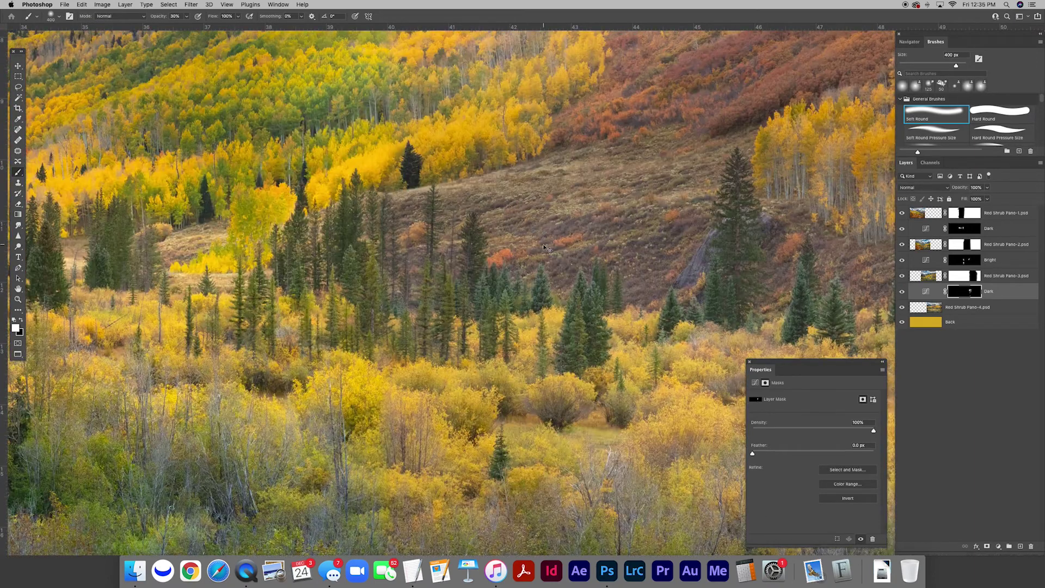
# - Examine the blended hillside, meadow and sky across the panorama for remaining seams
pyautogui.press('super+minus')
pyautogui.press('super+minus')
pyautogui.press('super+minus')
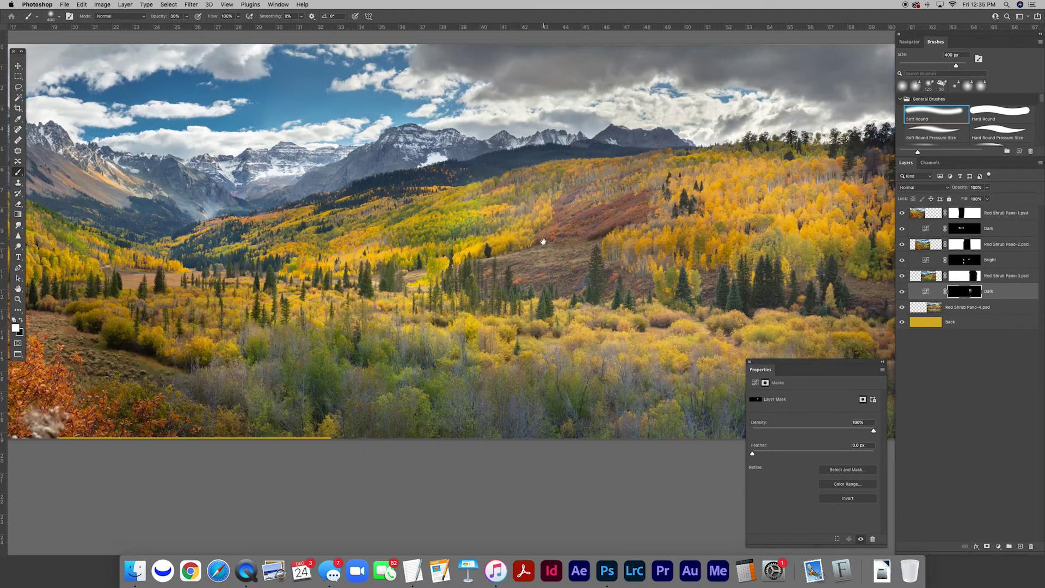
pyautogui.moveTo(544, 247); pyautogui.dragTo(628, 249)
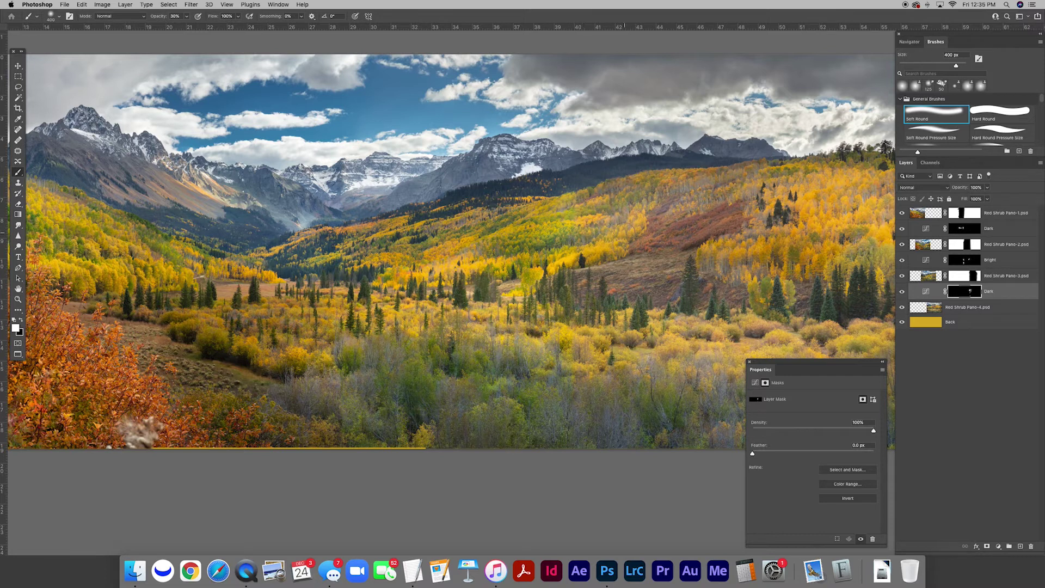
pyautogui.hscroll(-3, 621, 240)
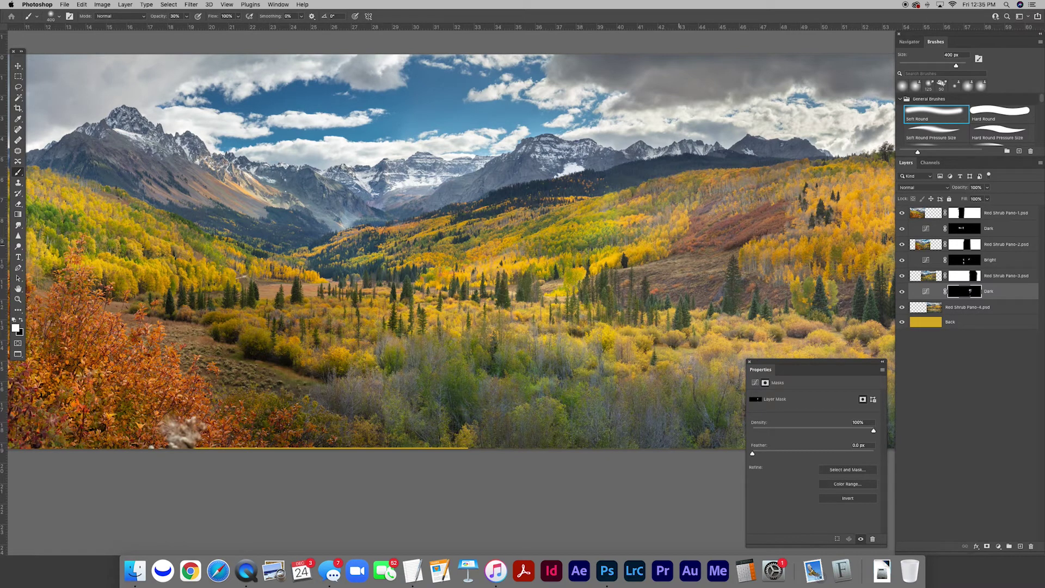
pyautogui.press('v')
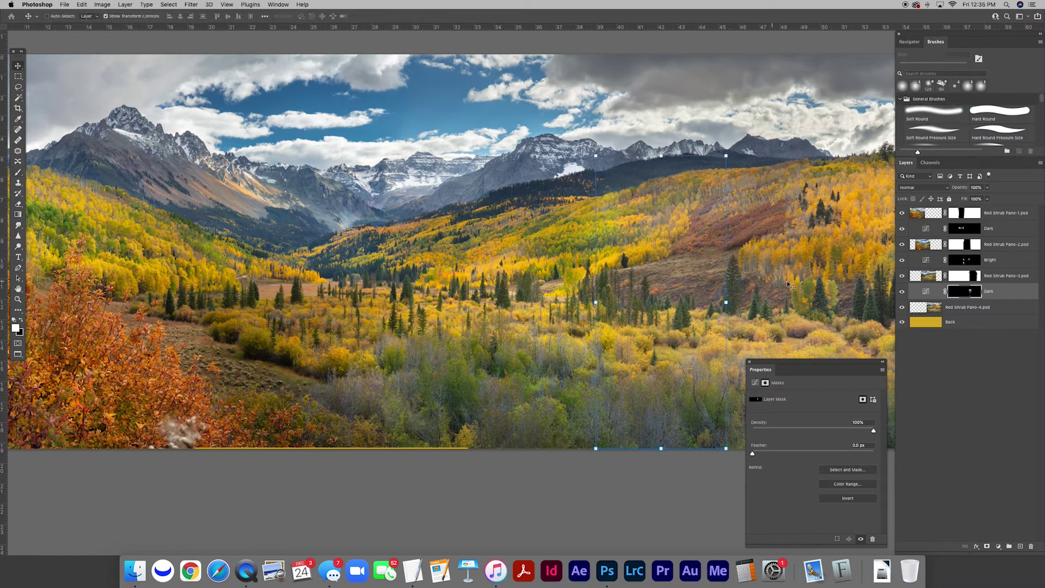
pyautogui.hscroll(-2, 703, 235)
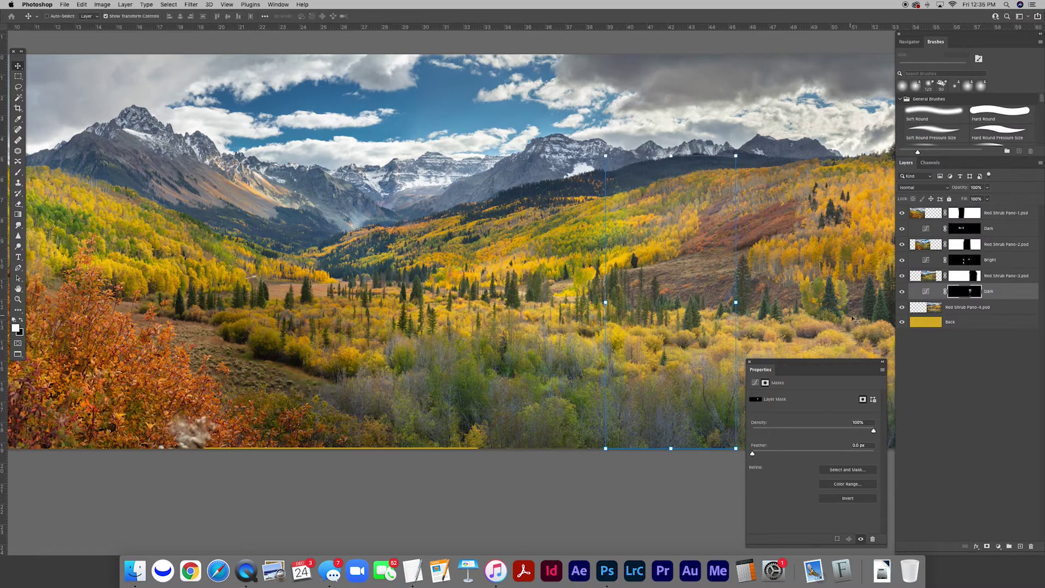
# - Deselect all layers and hide and reshow the two Dark layers and the Bright layer to compare the seams before and after
pyautogui.click(981, 378)
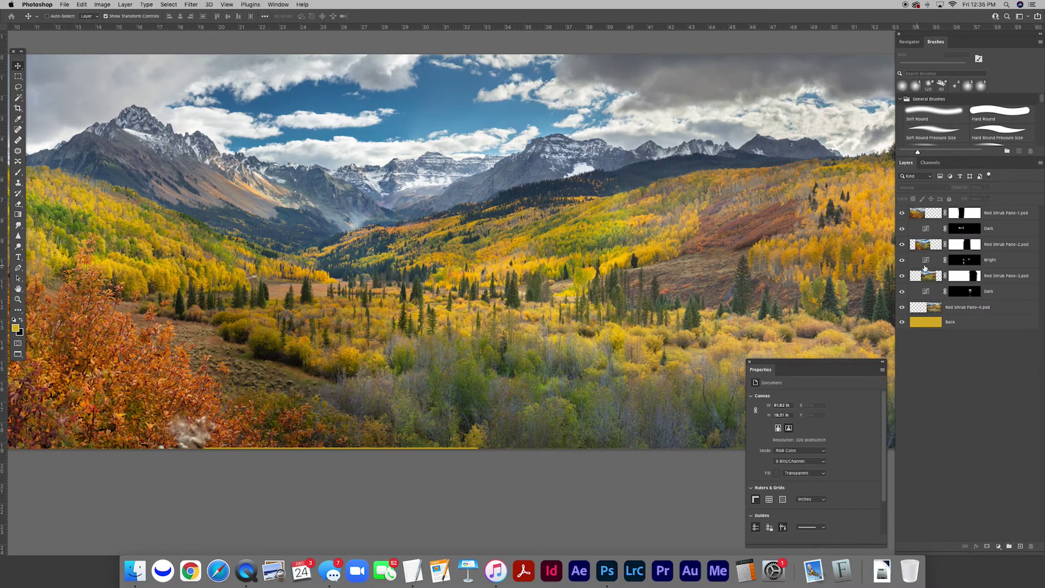
pyautogui.click(902, 292)
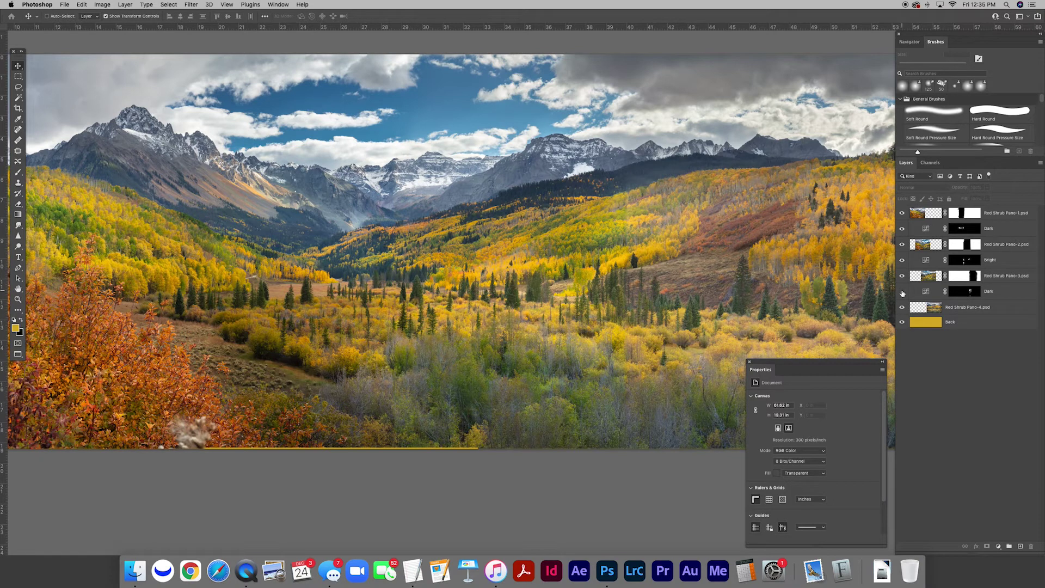
pyautogui.click(903, 261)
pyautogui.click(903, 228)
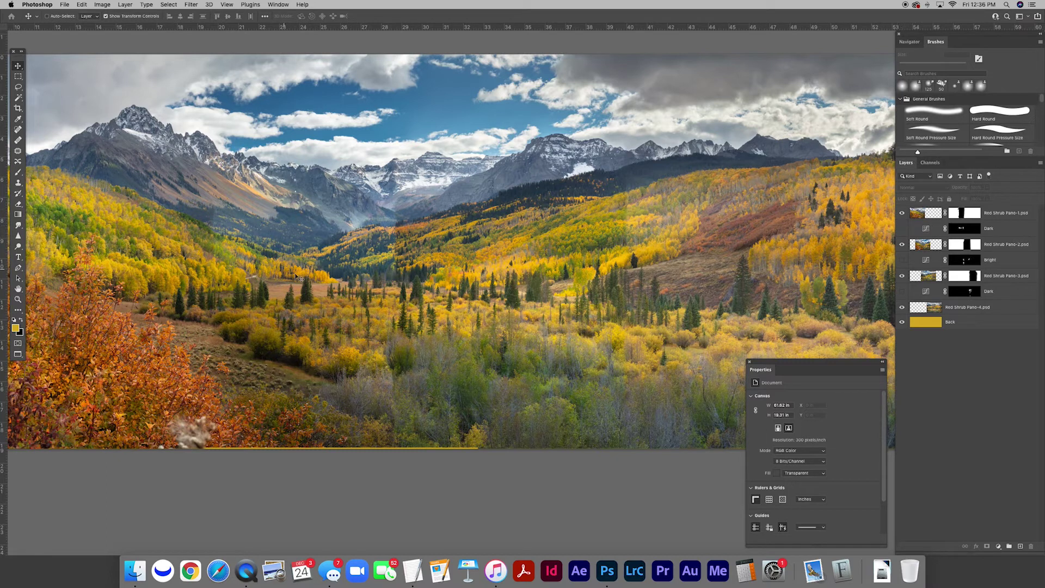
pyautogui.click(903, 229)
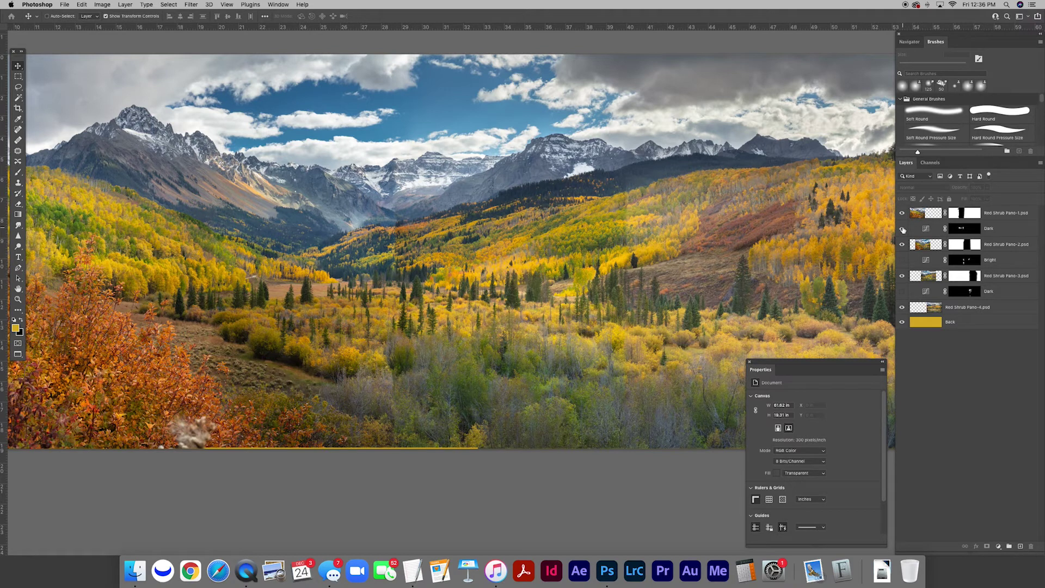
pyautogui.click(903, 261)
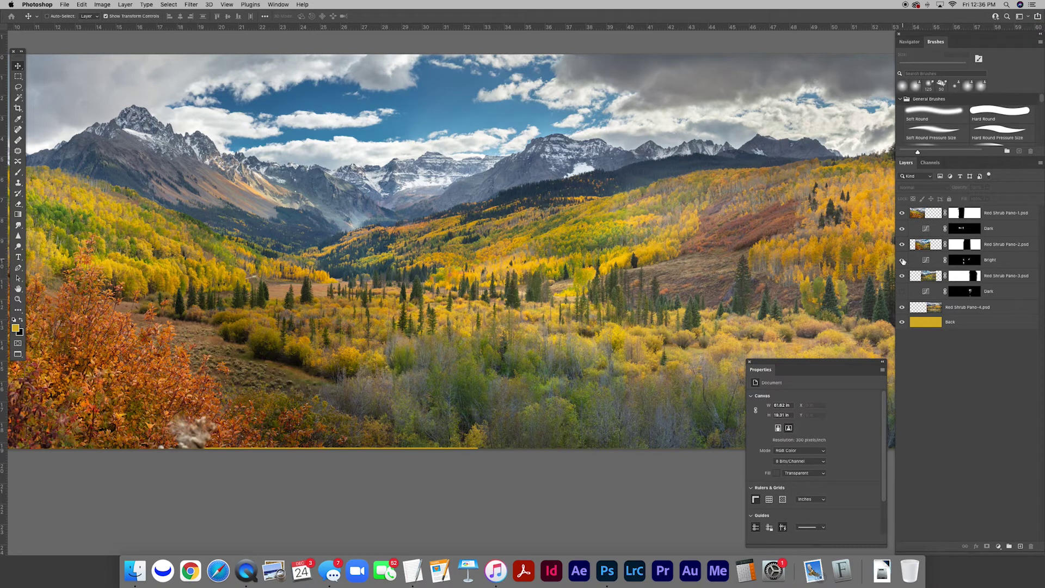
pyautogui.click(902, 291)
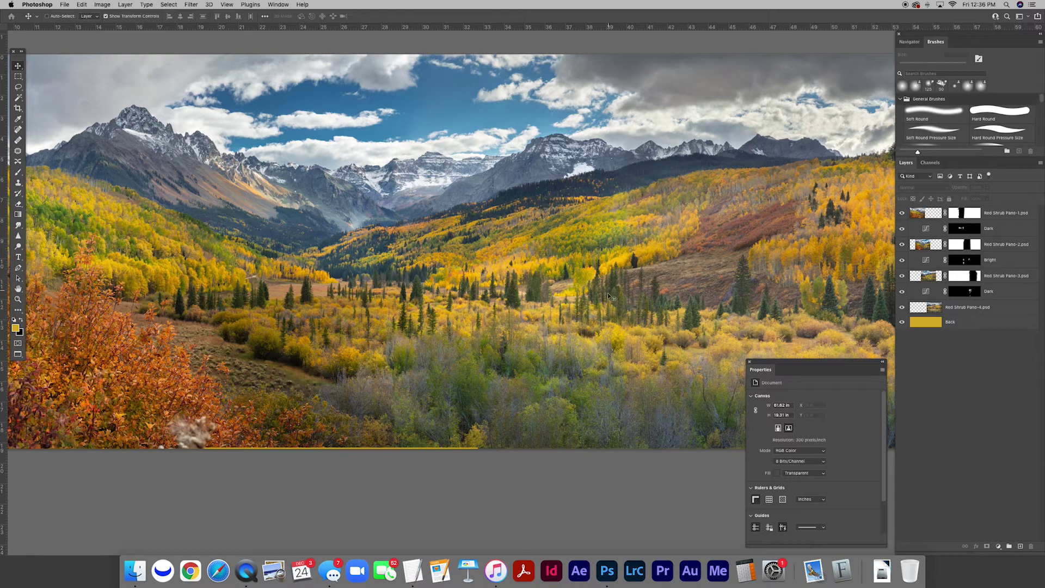
# - Examine the full panorama and the blurry pale plant at the lower edge of the red shrubs
pyautogui.press('super+minus')
pyautogui.press('super+minus')
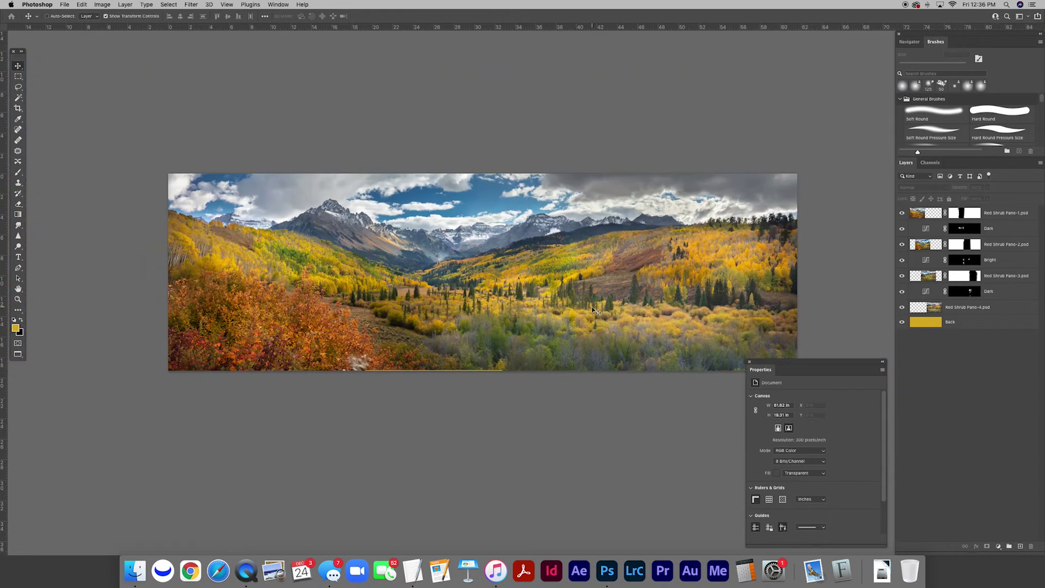
pyautogui.moveTo(640, 309); pyautogui.dragTo(626, 295)
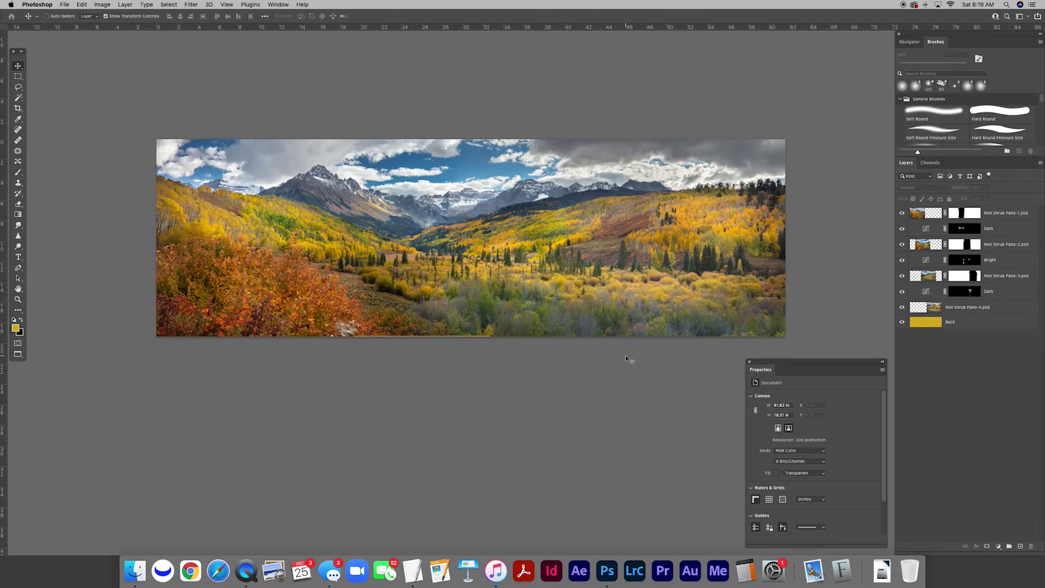
pyautogui.hscroll(-3, 460, 260)
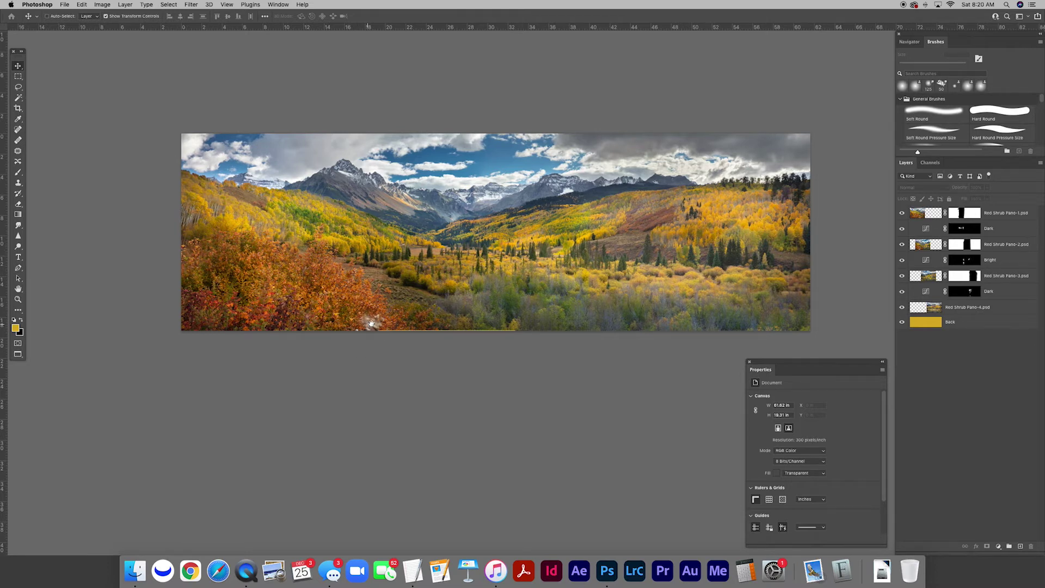
pyautogui.press('super+equal')
pyautogui.press('super+equal')
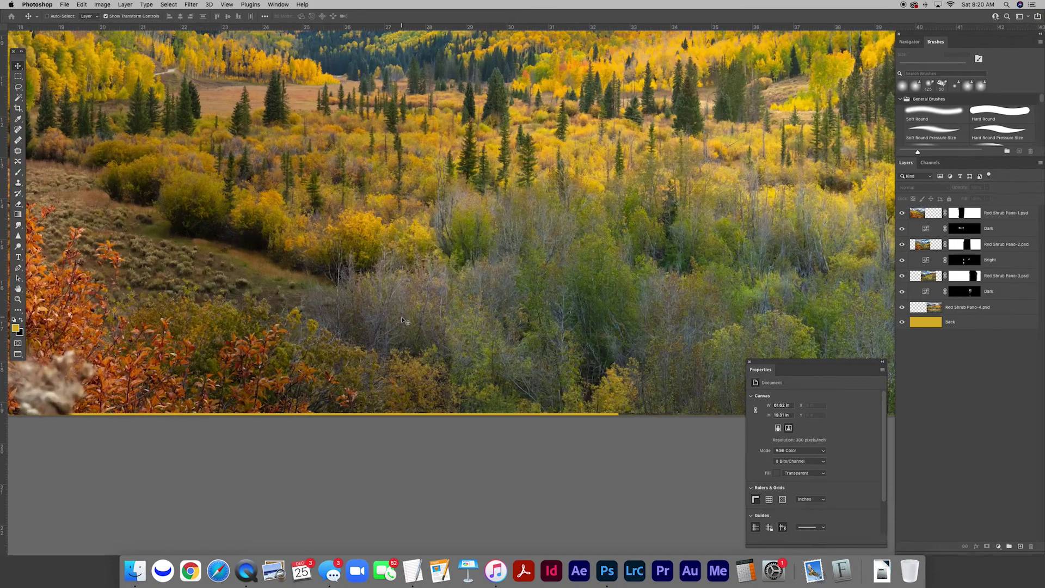
pyautogui.press('super+equal')
pyautogui.scroll(-1, 418, 294)
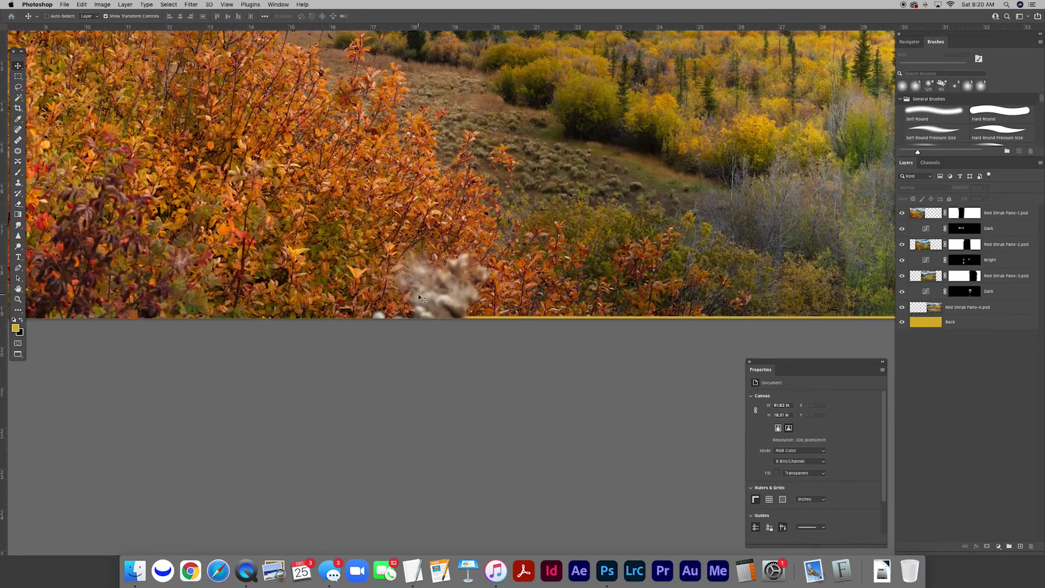
pyautogui.press('super+equal')
pyautogui.scroll(3, 428, 294)
pyautogui.hscroll(-3, 428, 295)
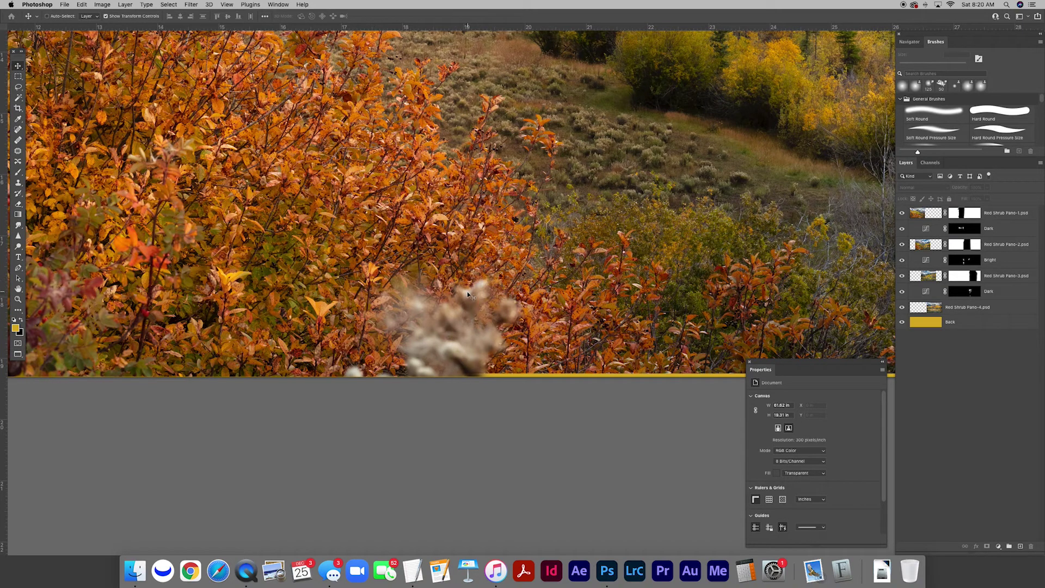
# - Examine the yellow background strip along the panorama's bottom edge, from the red shrubs to the meadow brush
pyautogui.press('super+0')
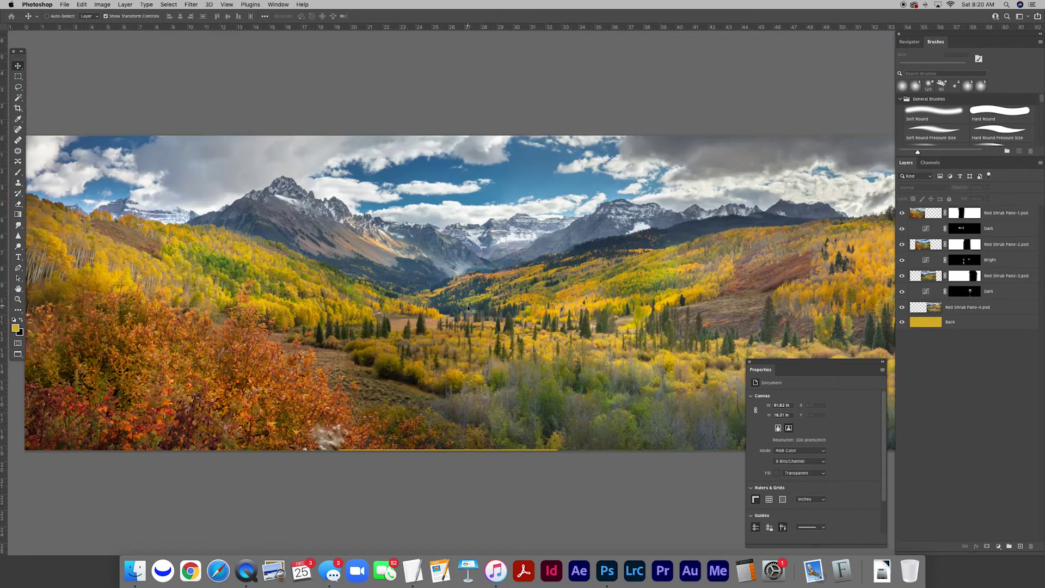
pyautogui.scroll(-5, 469, 309)
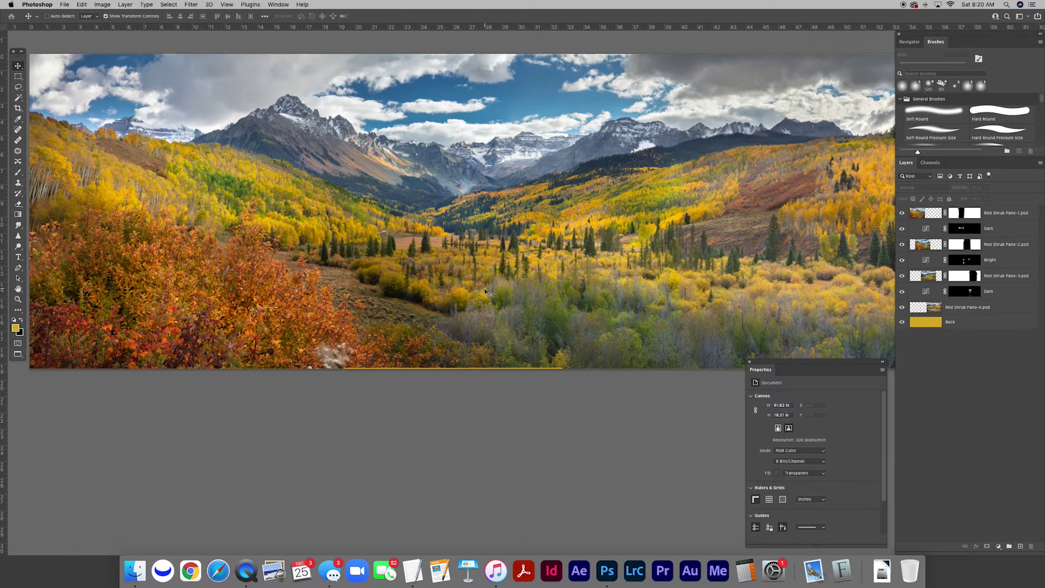
pyautogui.scroll(5, 409, 347)
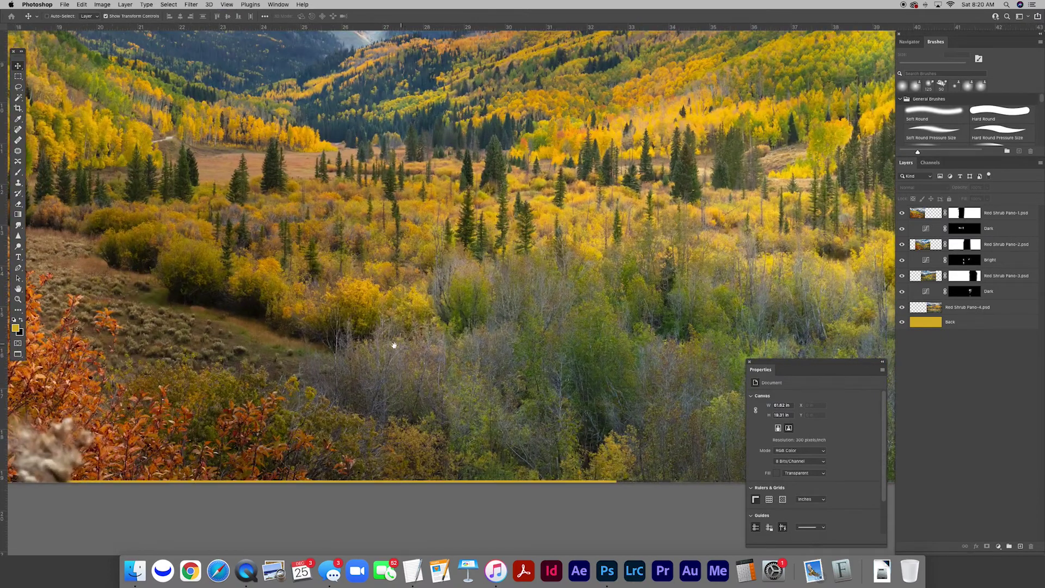
pyautogui.moveTo(403, 345); pyautogui.dragTo(498, 331)
pyautogui.hscroll(-3, 497, 331)
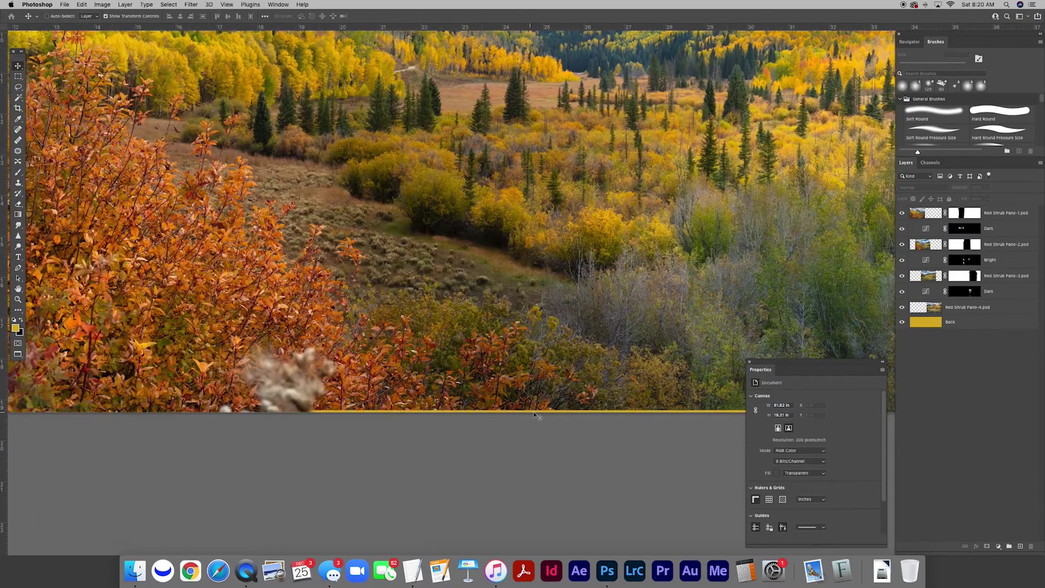
pyautogui.hscroll(5, 547, 416)
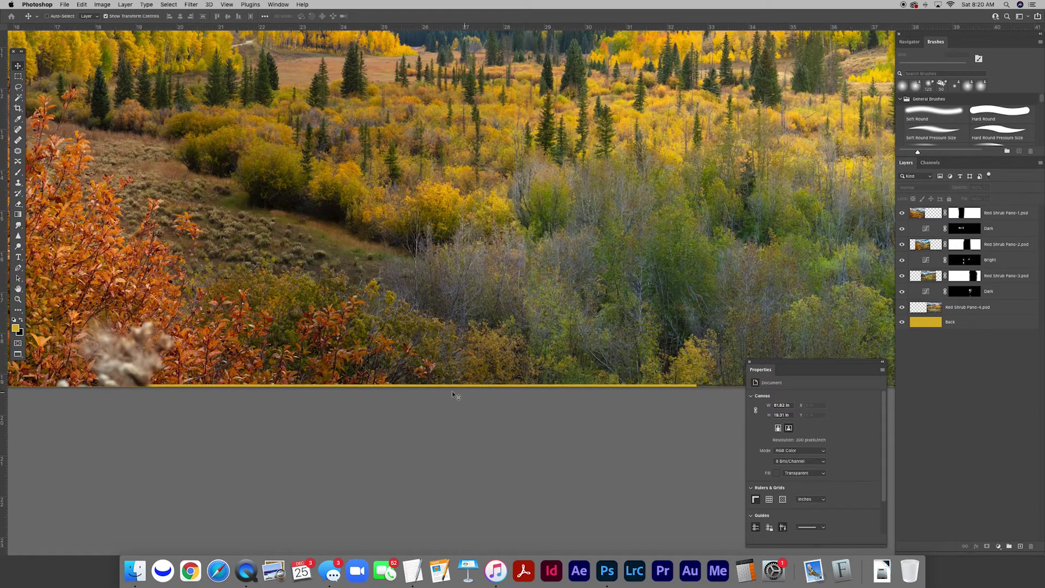
pyautogui.moveTo(309, 314); pyautogui.dragTo(412, 280)
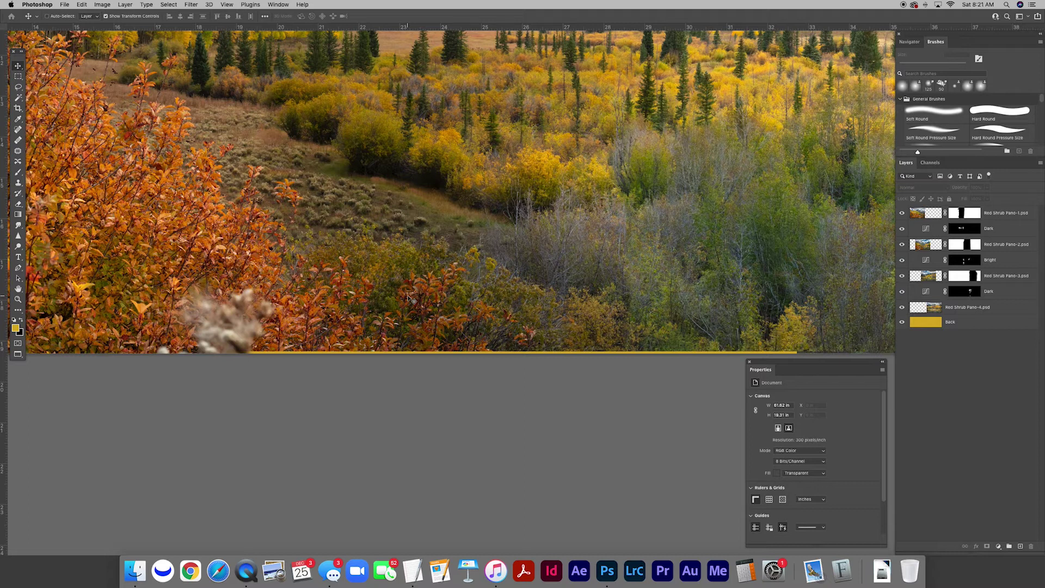
# - Hide and reshow Red Shrub Pano-2.psd to check which photo covers the bottom edge near the blurry plant
pyautogui.click(902, 244)
pyautogui.click(902, 244)
pyautogui.hscroll(-5, 336, 272)
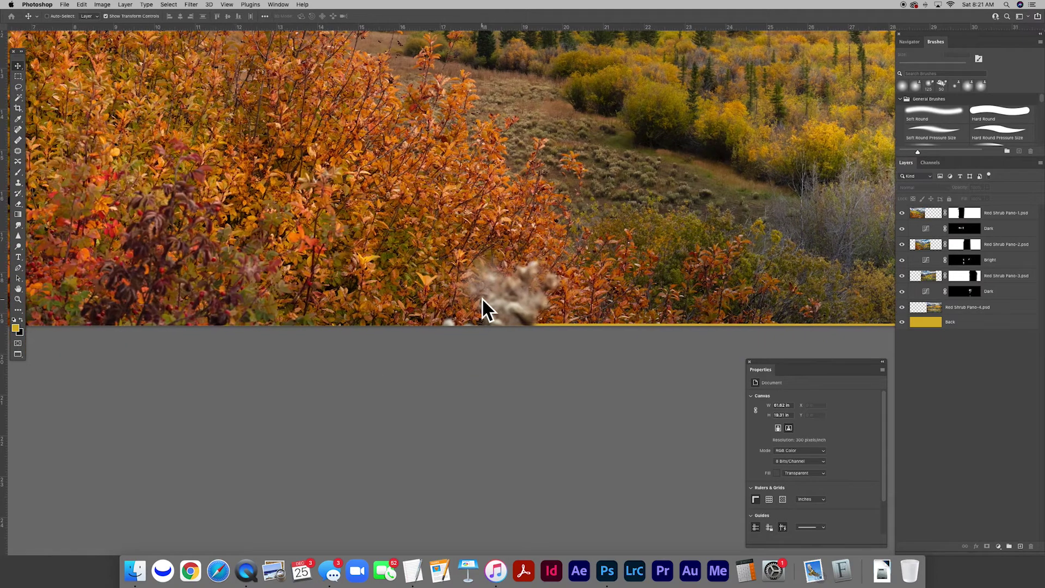
# - Copy a rectangular area of red shrubs, about 6.1 by 5.3 in, from Red Shrub Pano-1.psd onto a new layer
pyautogui.scroll(2, 484, 257)
pyautogui.hscroll(-2, 484, 257)
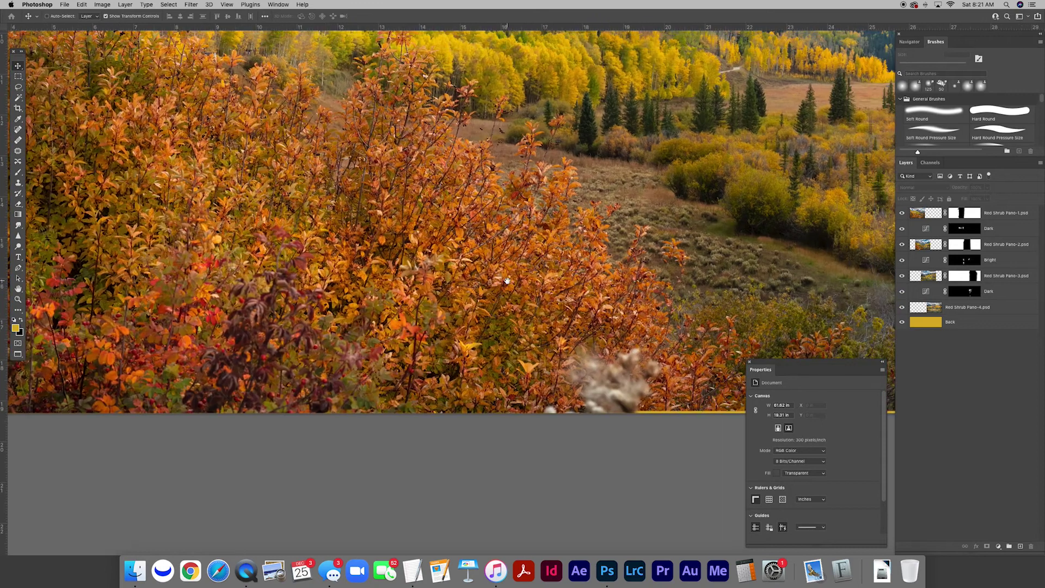
pyautogui.scroll(-2, 507, 281)
pyautogui.hscroll(2, 507, 281)
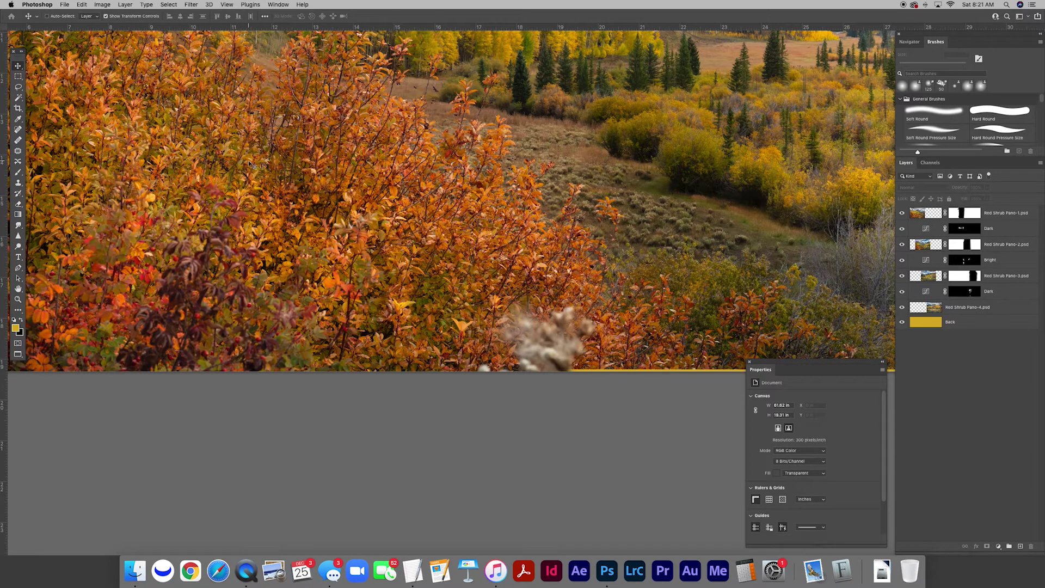
pyautogui.moveTo(221, 156); pyautogui.dragTo(371, 208)
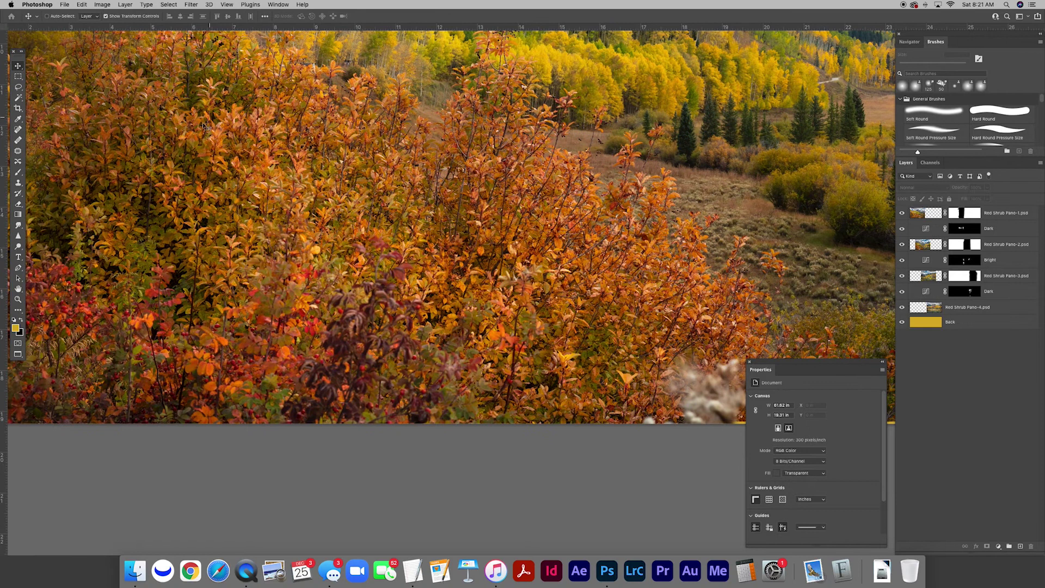
pyautogui.press('m')
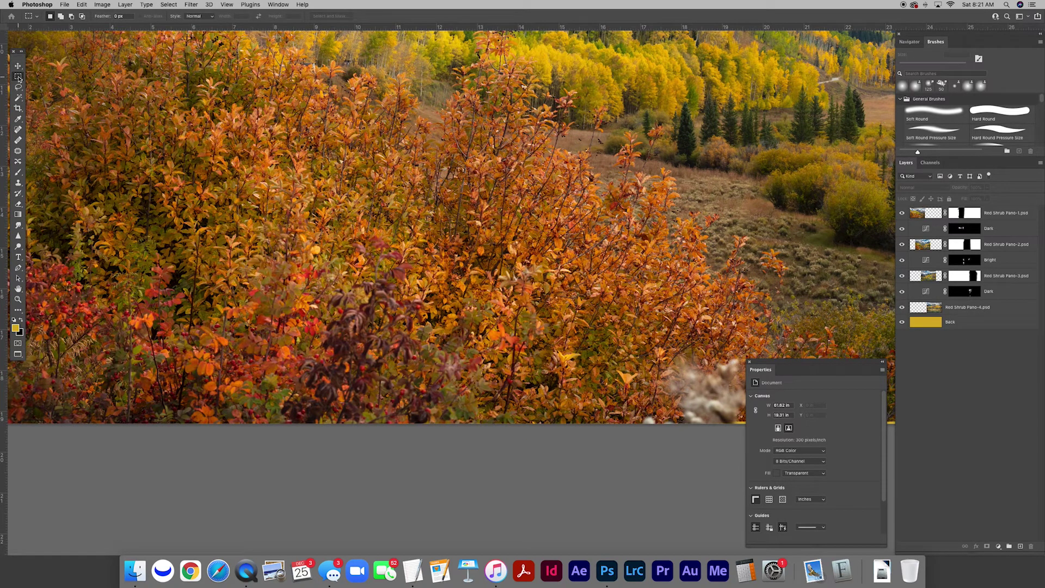
pyautogui.moveTo(229, 109); pyautogui.dragTo(479, 324)
pyautogui.moveTo(366, 236); pyautogui.dragTo(327, 207)
pyautogui.click(920, 214)
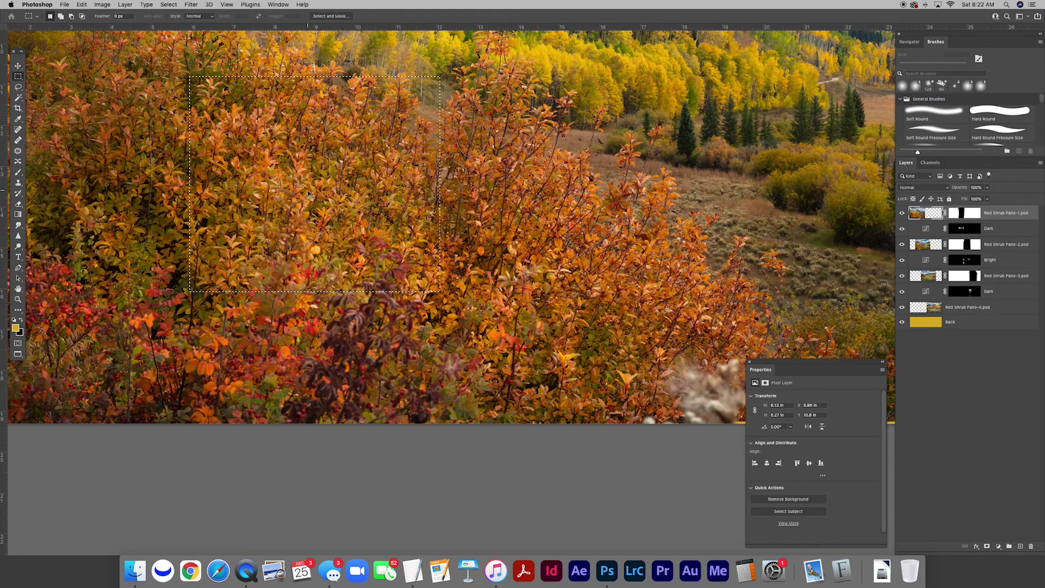
pyautogui.press('super+j')
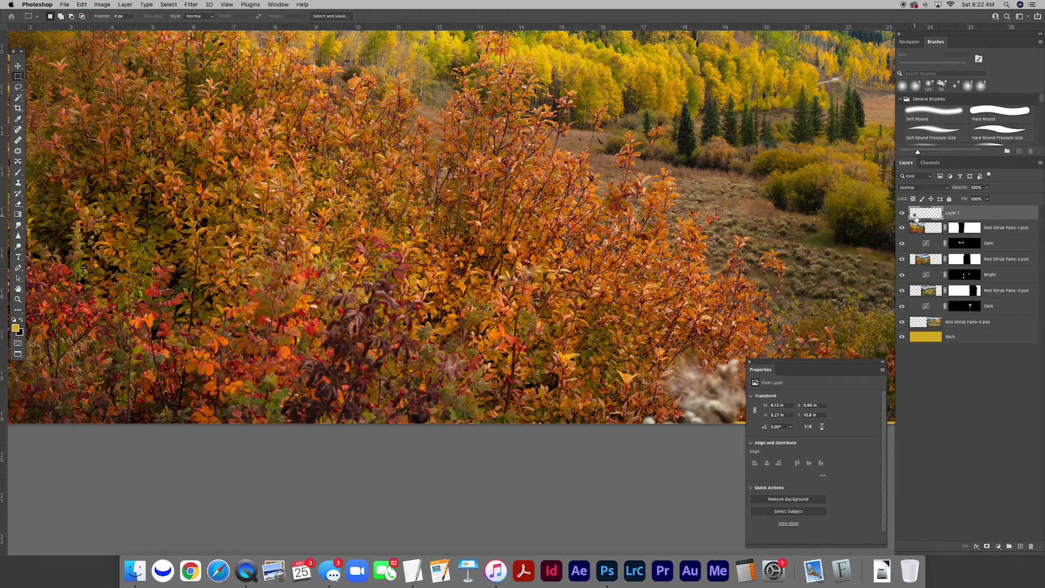
# - Rename the copied shrub layer as Bush
pyautogui.doubleClick(951, 213)
pyautogui.write('Blush')
pyautogui.press('Return')
# - Move the Bush patch over the blurry pale plant so that it extends past the panorama's lower edge
pyautogui.press('v')
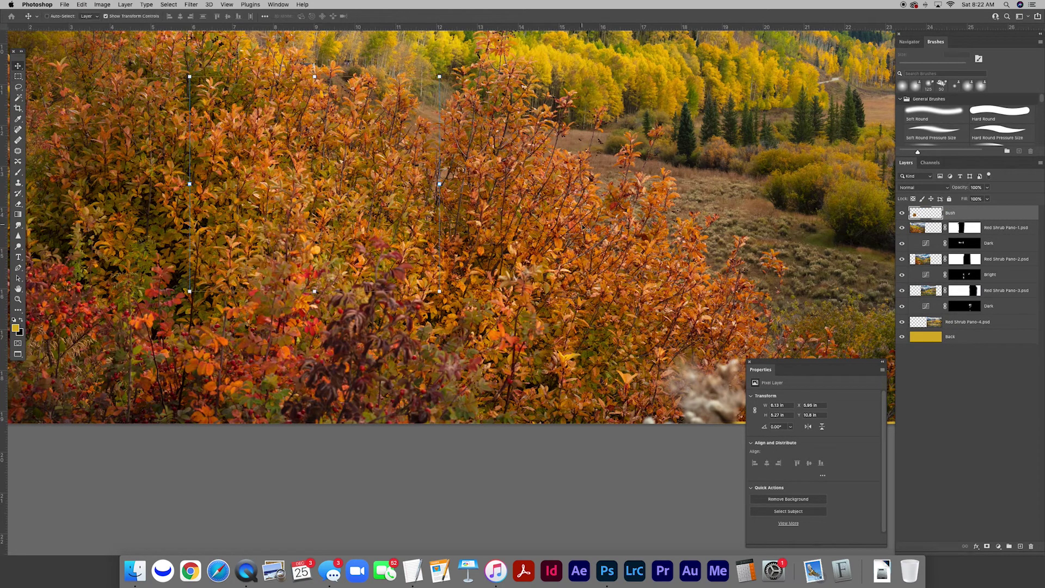
pyautogui.moveTo(364, 231); pyautogui.dragTo(615, 240)
pyautogui.hscroll(5, 490, 232)
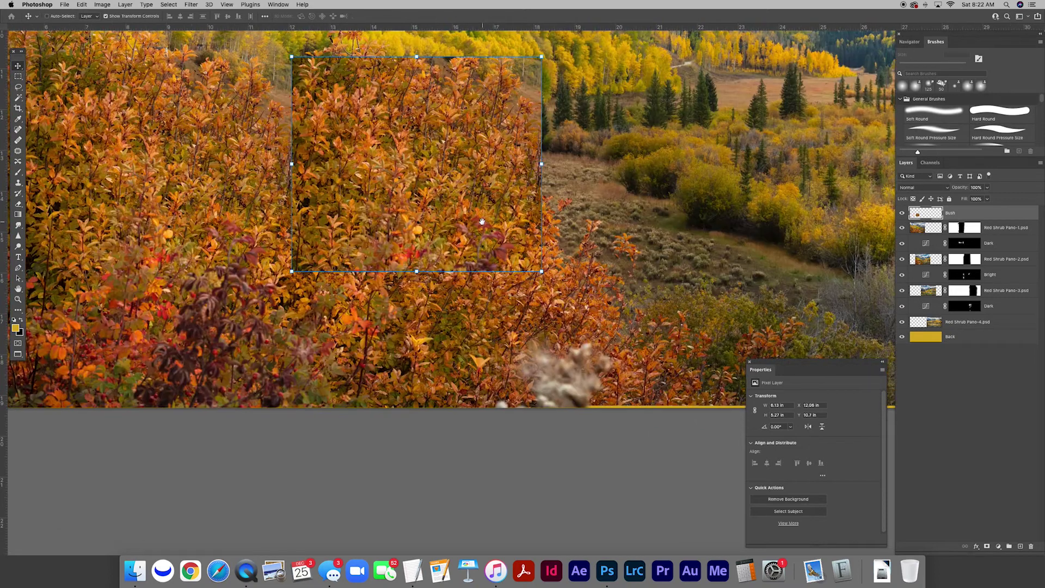
pyautogui.moveTo(477, 161); pyautogui.dragTo(610, 366)
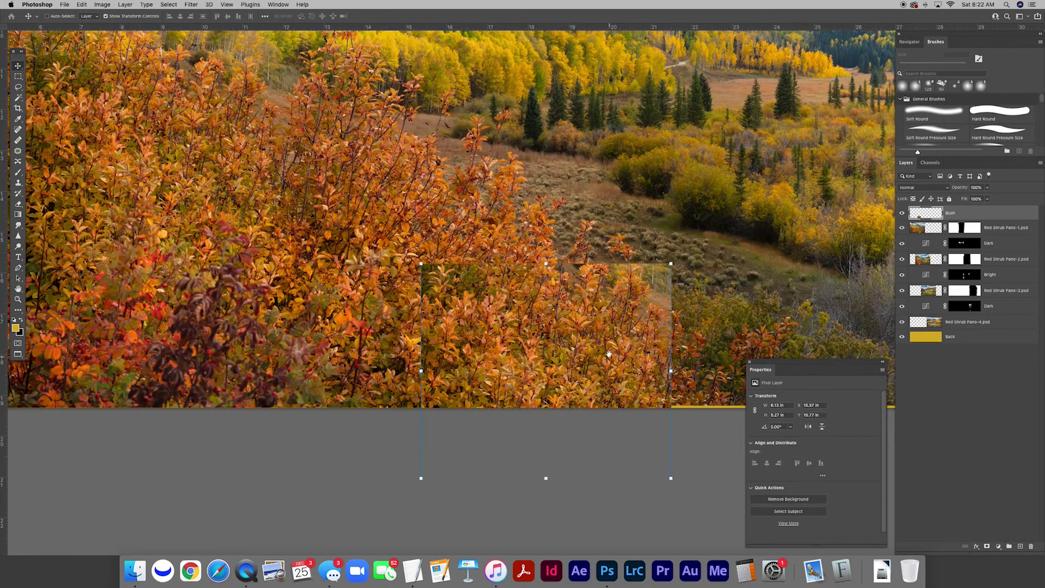
# - Rotate the Bush patch clockwise about 4.7 degrees and distort its corners slightly to fit the shrub's slope
pyautogui.scroll(-5, 610, 366)
pyautogui.hscroll(3, 611, 366)
pyautogui.moveTo(617, 158); pyautogui.dragTo(630, 172)
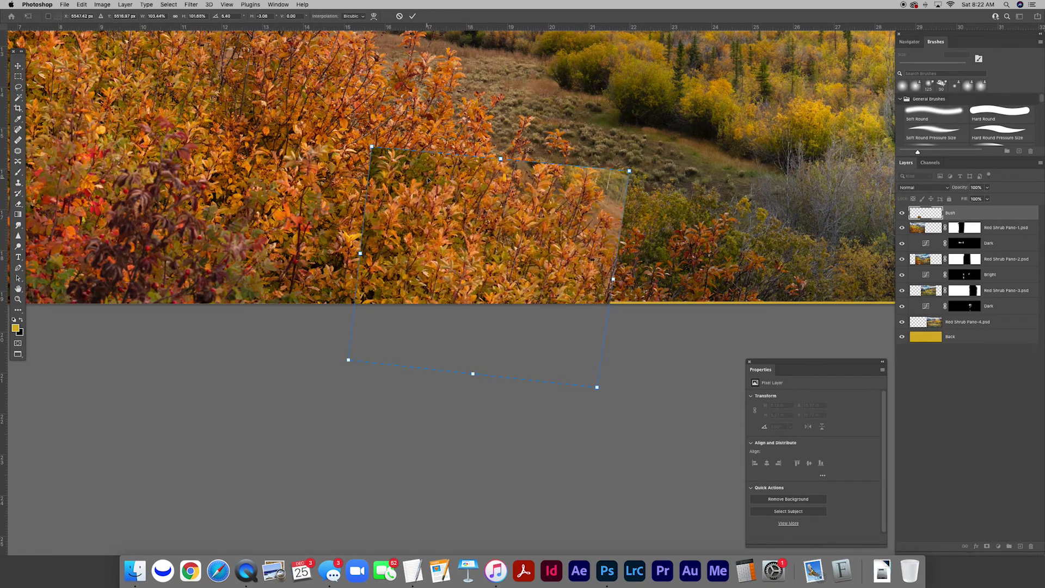
pyautogui.moveTo(373, 147); pyautogui.dragTo(375, 151)
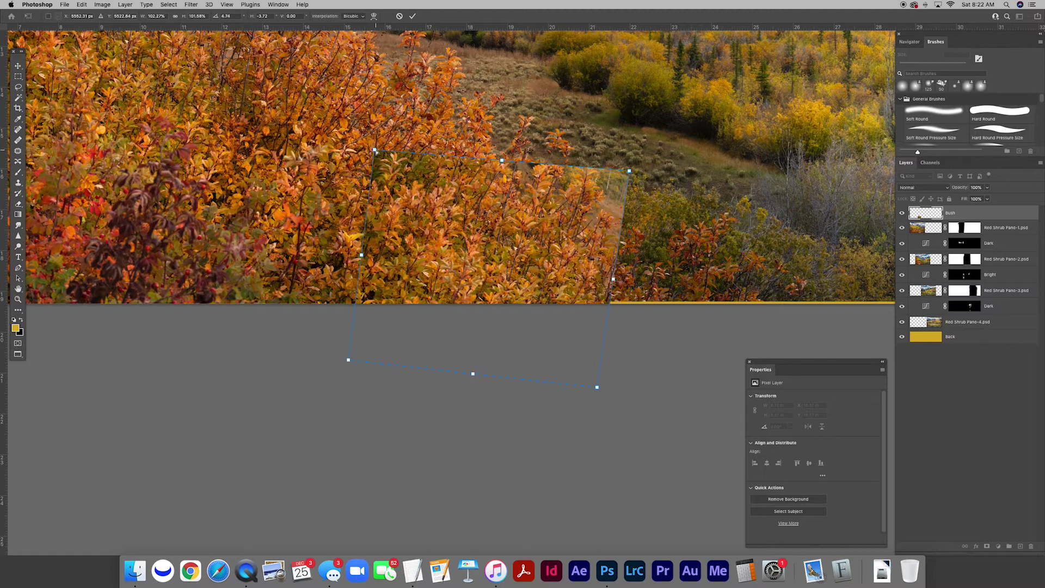
pyautogui.moveTo(350, 362); pyautogui.dragTo(350, 358)
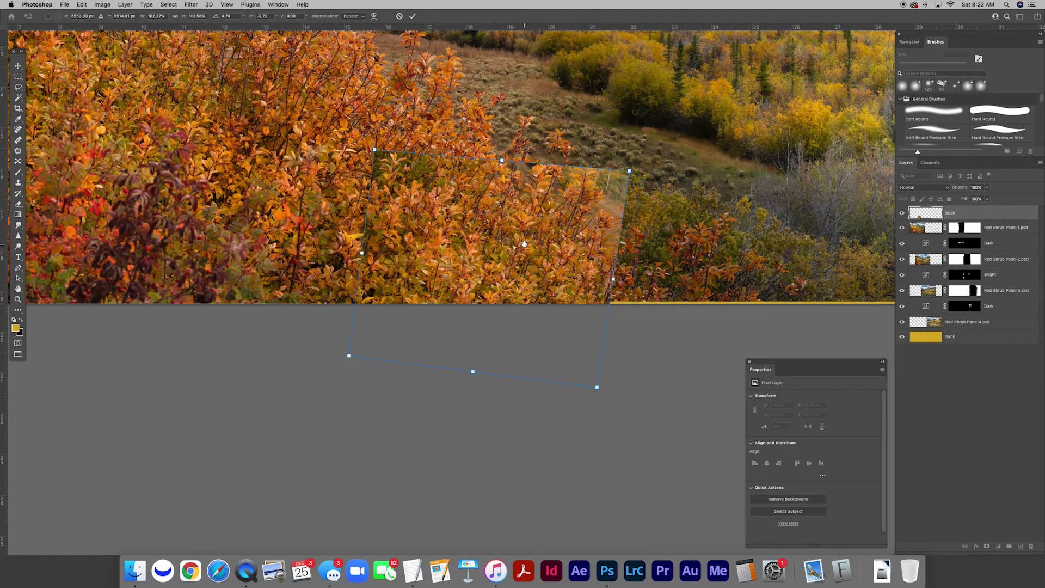
pyautogui.hscroll(-3, 577, 272)
pyautogui.press('Return')
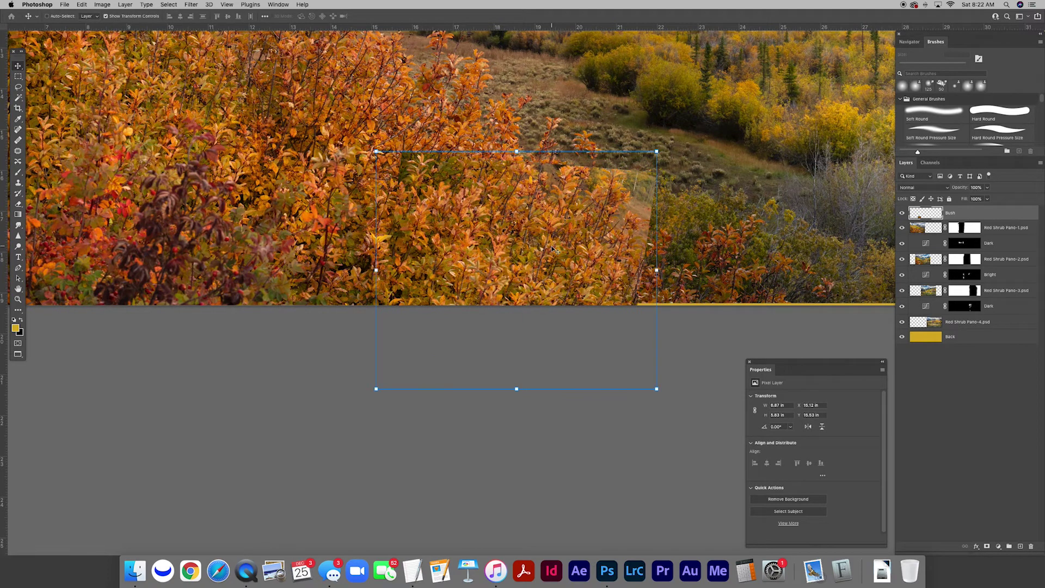
# - Add a black layer mask that hides the whole Bush layer
pyautogui.hscroll(-5, 490, 241)
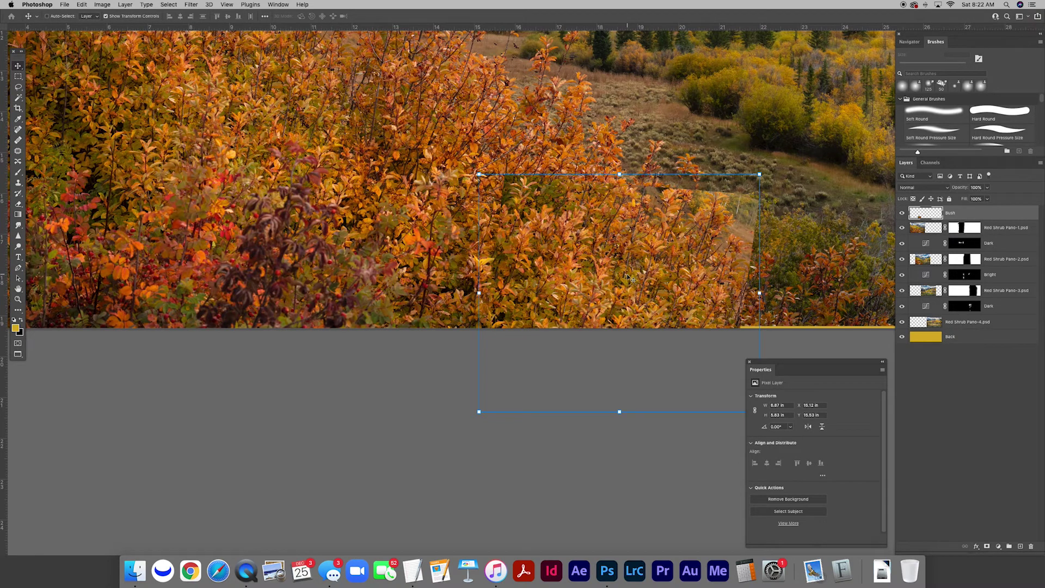
pyautogui.hscroll(3, 585, 261)
pyautogui.scroll(-1, 585, 261)
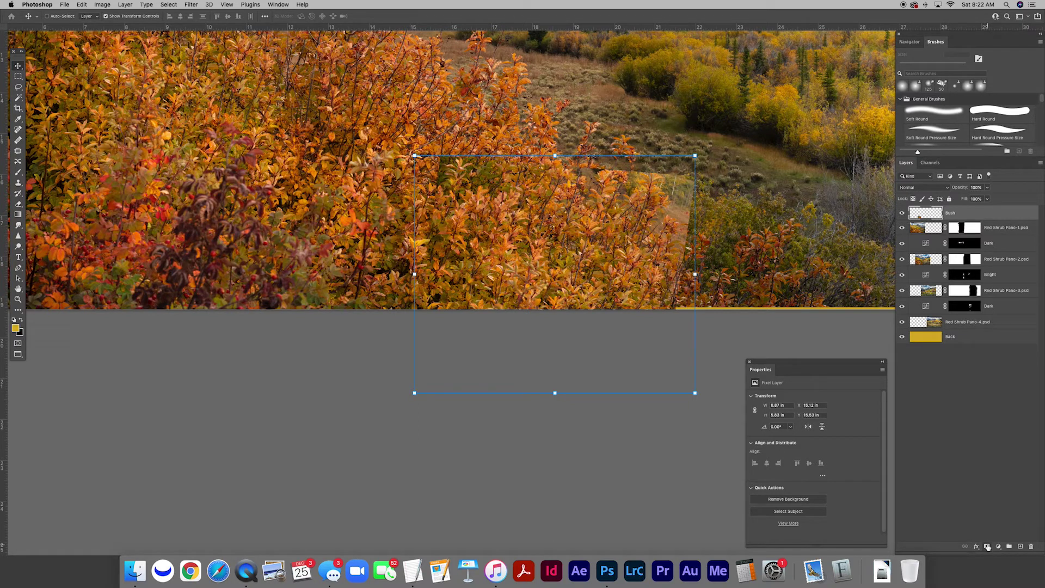
pyautogui.keyDown('alt'); pyautogui.click(988, 546); pyautogui.keyUp('alt')
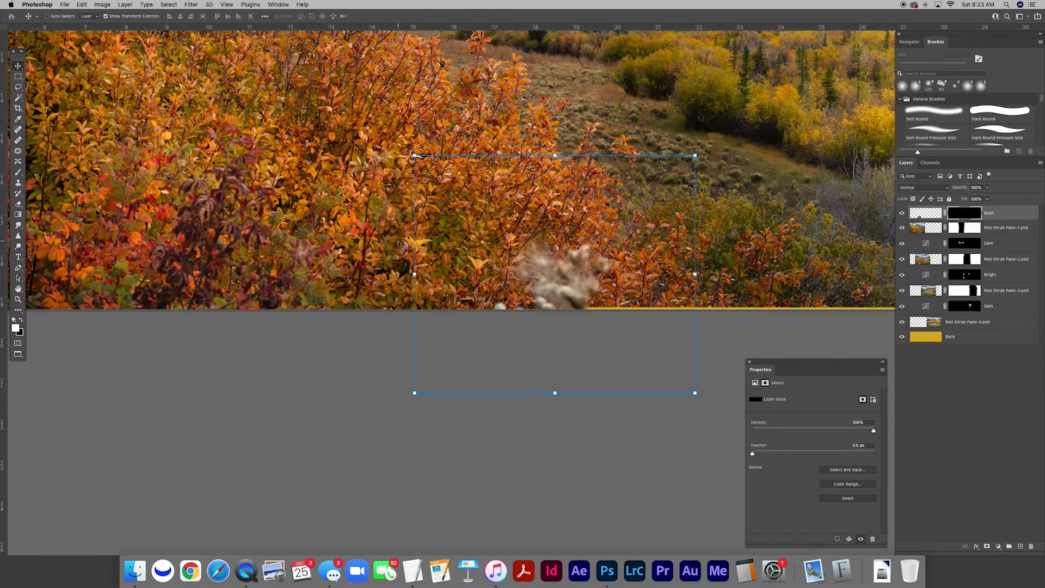
# - Paint white on the Bush mask over the blurry plant with a 400 px Soft Round brush at 100% opacity
pyautogui.press('b')
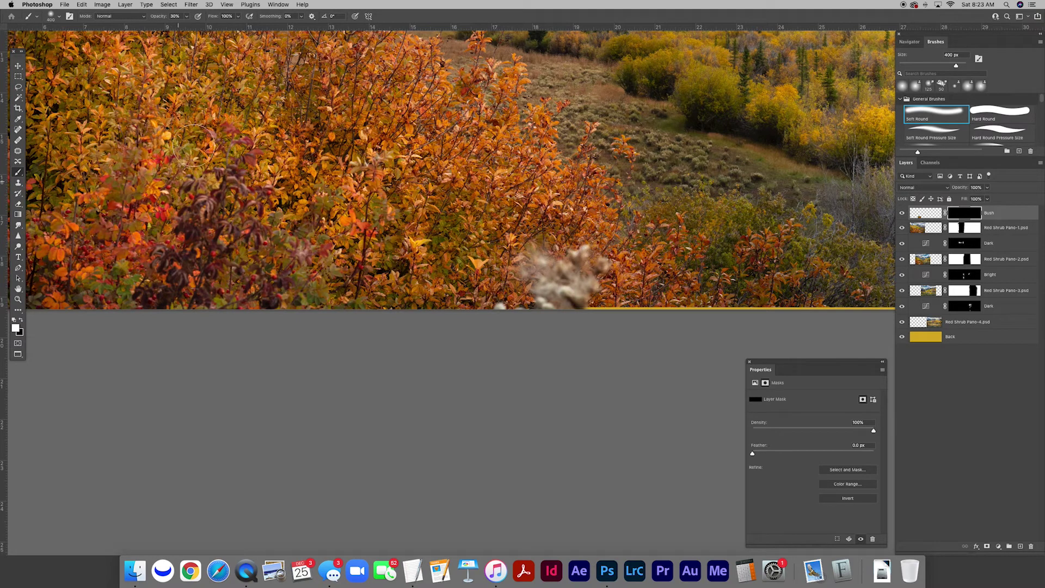
pyautogui.moveTo(155, 17); pyautogui.dragTo(199, 16)
pyautogui.moveTo(537, 240)
pyautogui.mouseDown()
pyautogui.moveTo(541, 277)
pyautogui.moveTo(542, 267)
pyautogui.moveTo(596, 270)
pyautogui.moveTo(579, 259)
pyautogui.moveTo(574, 294)
pyautogui.moveTo(506, 311)
pyautogui.mouseUp()
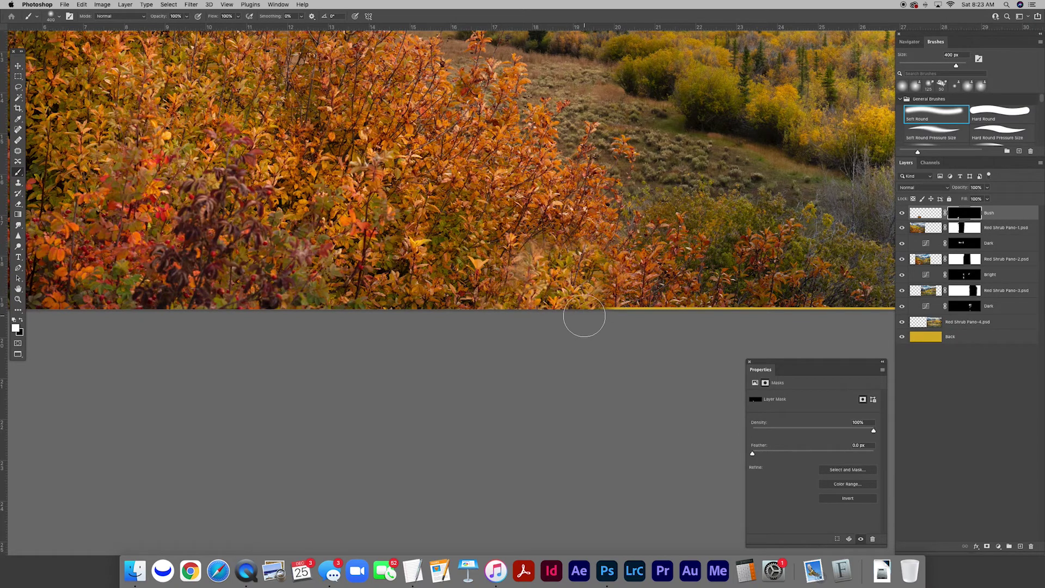
# - Reveal more Bush leaves over the remaining blur by painting its mask in close-up with a 60 px brush
pyautogui.press('z')
pyautogui.click(579, 267)
pyautogui.click(579, 267)
pyautogui.click(578, 267)
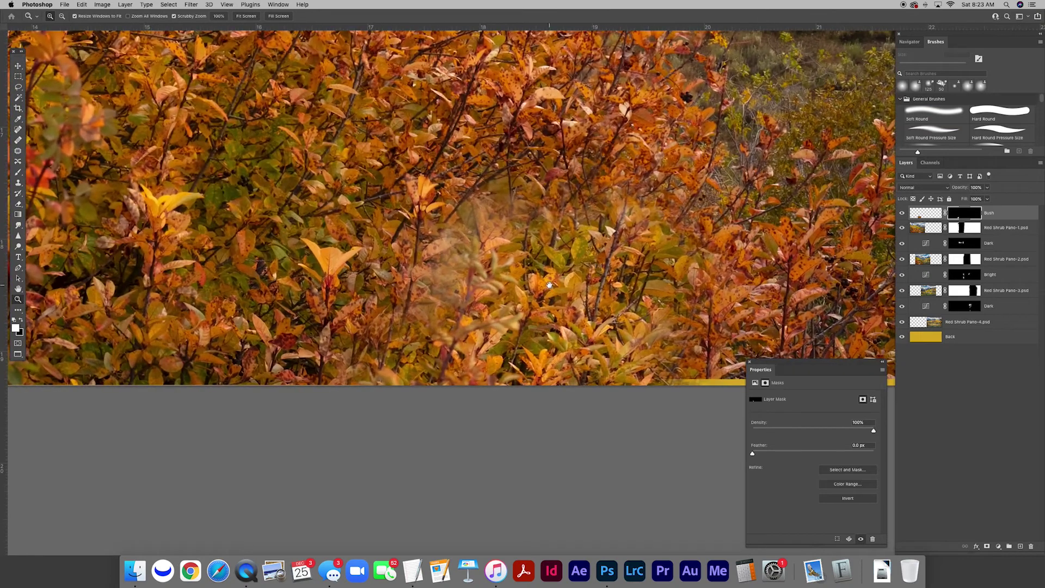
pyautogui.click(579, 267)
pyautogui.press('b')
pyautogui.press('[')
pyautogui.press('[')
pyautogui.press('[')
pyautogui.press('[')
pyautogui.press('[')
pyautogui.press('[')
pyautogui.press('[')
pyautogui.press('[')
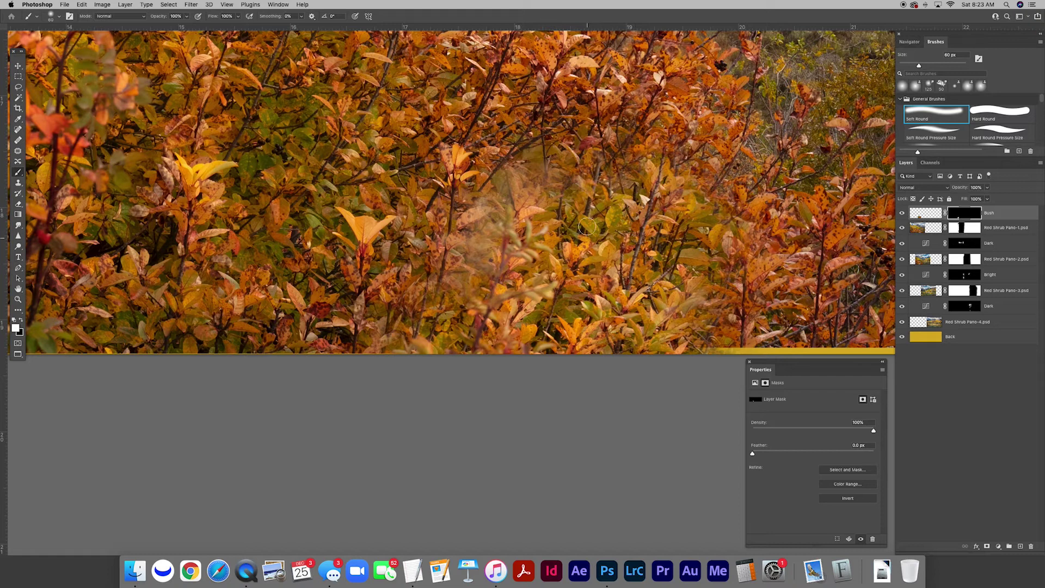
pyautogui.moveTo(479, 248)
pyautogui.mouseDown()
pyautogui.moveTo(522, 163)
pyautogui.moveTo(552, 164)
pyautogui.moveTo(555, 186)
pyautogui.moveTo(580, 198)
pyautogui.moveTo(568, 212)
pyautogui.moveTo(565, 199)
pyautogui.moveTo(508, 201)
pyautogui.moveTo(528, 199)
pyautogui.moveTo(513, 253)
pyautogui.moveTo(509, 240)
pyautogui.moveTo(450, 299)
pyautogui.moveTo(480, 270)
pyautogui.moveTo(477, 250)
pyautogui.moveTo(492, 288)
pyautogui.moveTo(489, 328)
pyautogui.moveTo(524, 317)
pyautogui.moveTo(586, 322)
pyautogui.mouseUp()
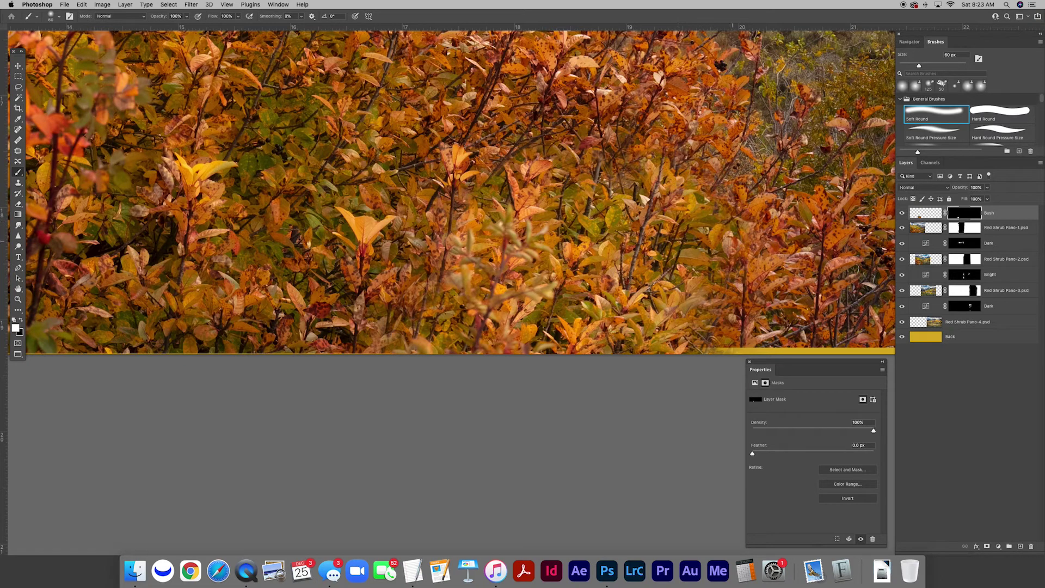
# - Extend the Bush mask over the start of the yellow strip, painting with 60 px and 20 px brushes, and reduce the brush to 9 px
pyautogui.moveTo(685, 288)
pyautogui.mouseDown()
pyautogui.moveTo(704, 309)
pyautogui.moveTo(709, 348)
pyautogui.mouseUp()
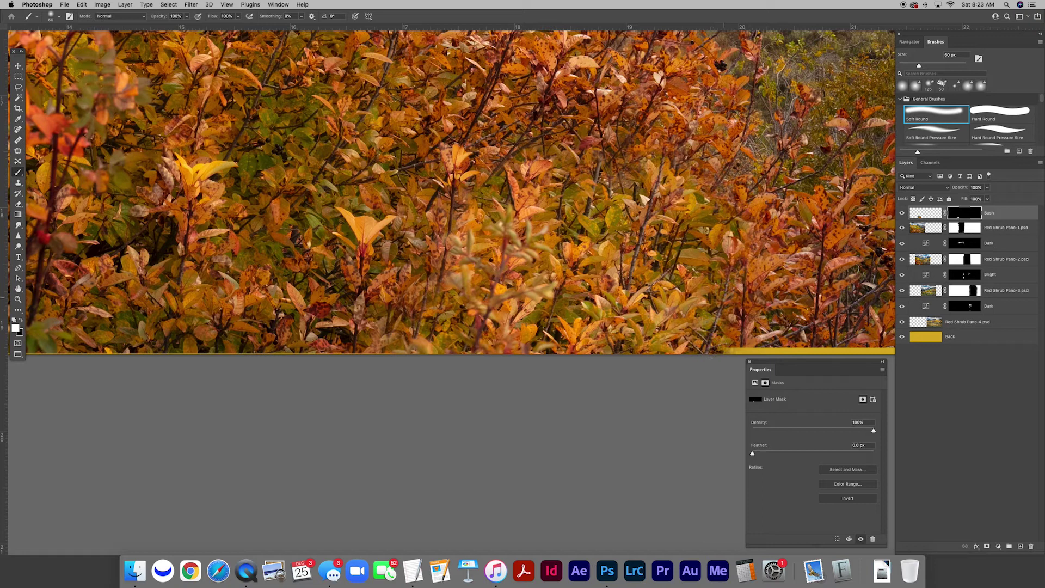
pyautogui.moveTo(724, 302); pyautogui.dragTo(729, 349)
pyautogui.press('[')
pyautogui.press('[')
pyautogui.press('[')
pyautogui.press('[')
pyautogui.moveTo(739, 270); pyautogui.dragTo(736, 351)
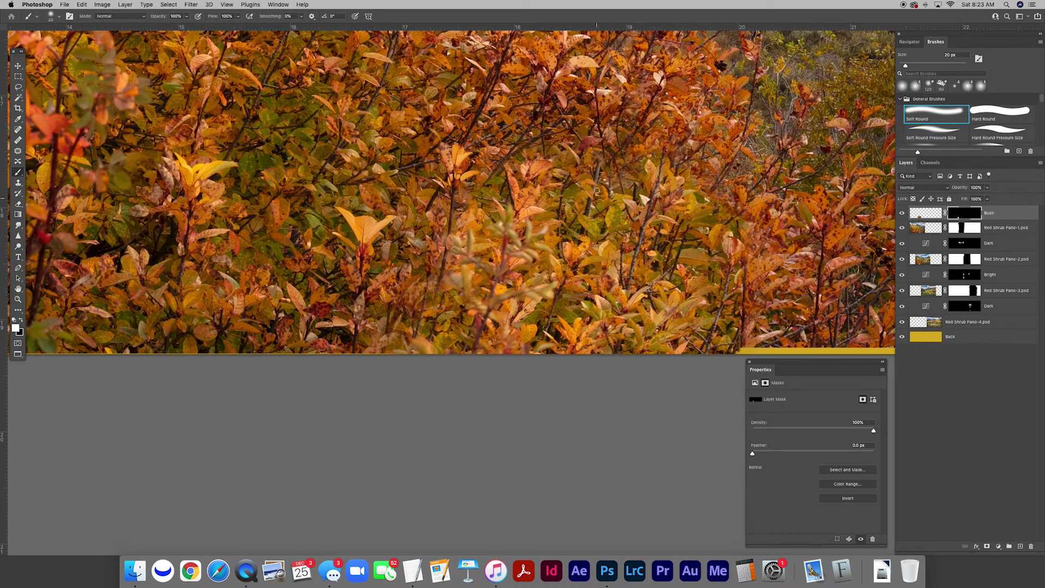
pyautogui.press('[')
# - Hide and reshow the Bush layer to compare the shrub's lower edge with and without the patch
pyautogui.press('super+minus')
pyautogui.press('super+minus')
pyautogui.press('super+minus')
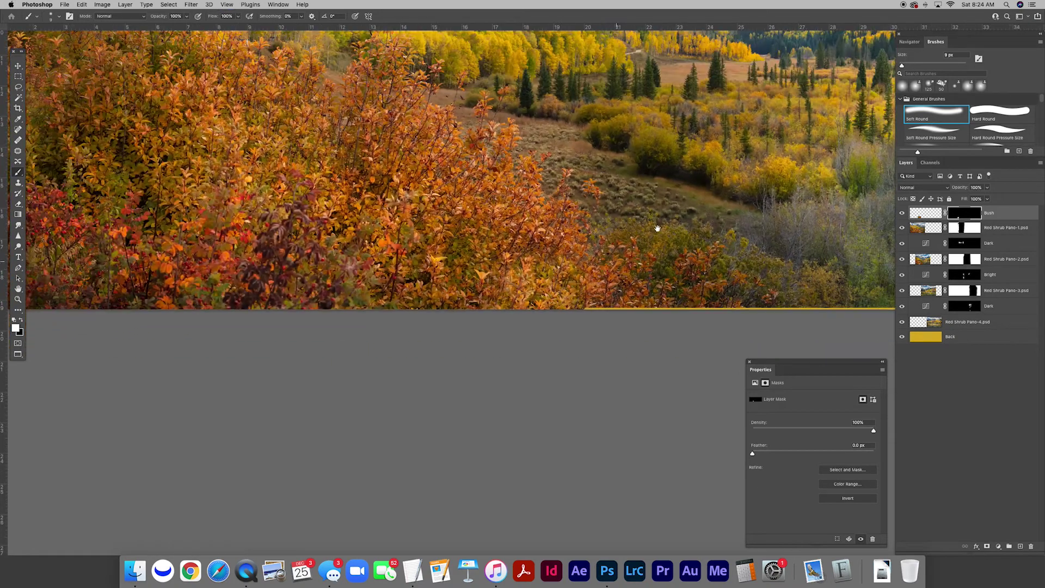
pyautogui.moveTo(658, 229); pyautogui.dragTo(543, 262)
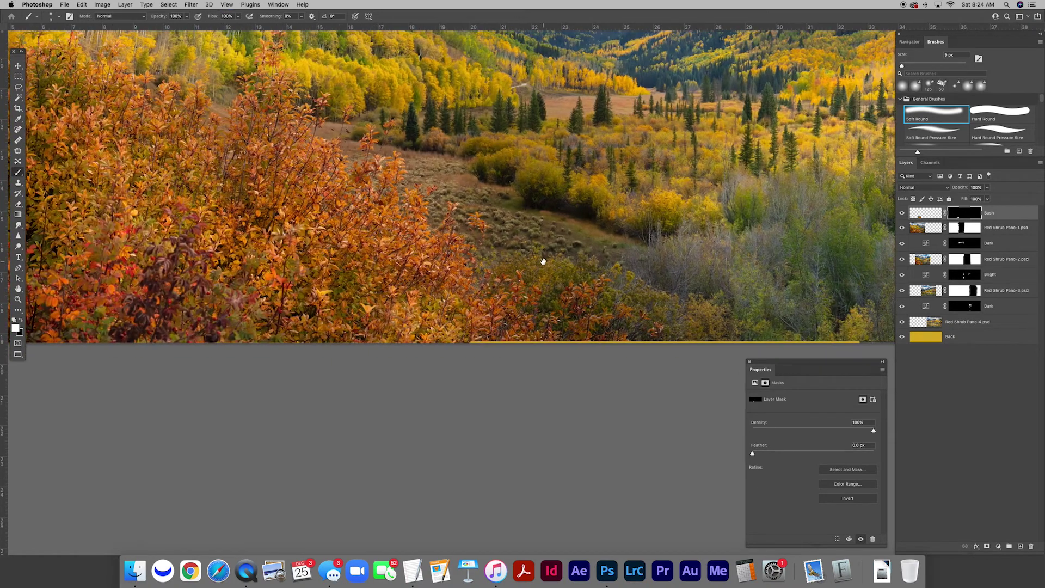
pyautogui.click(903, 214)
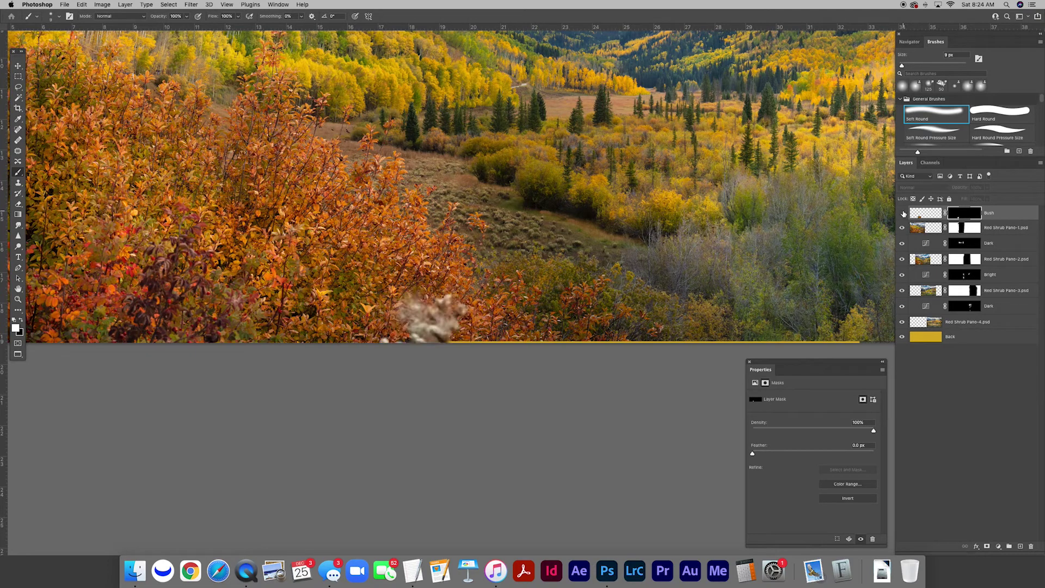
pyautogui.click(902, 213)
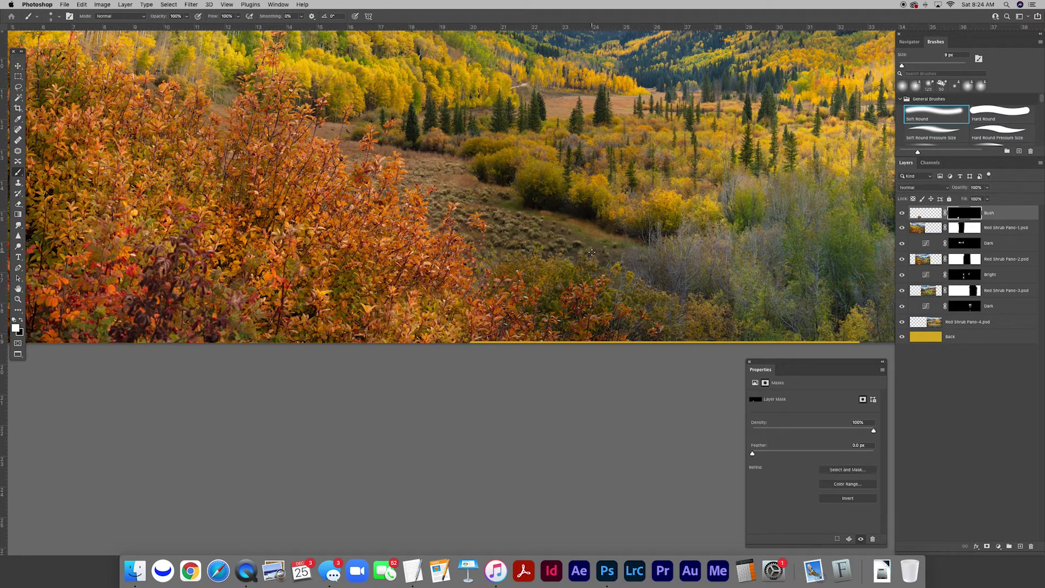
# - Examine the full panorama from end to end and the remaining yellow strip along its bottom edge
pyautogui.scroll(-3, 592, 253)
pyautogui.moveTo(678, 234); pyautogui.dragTo(536, 260)
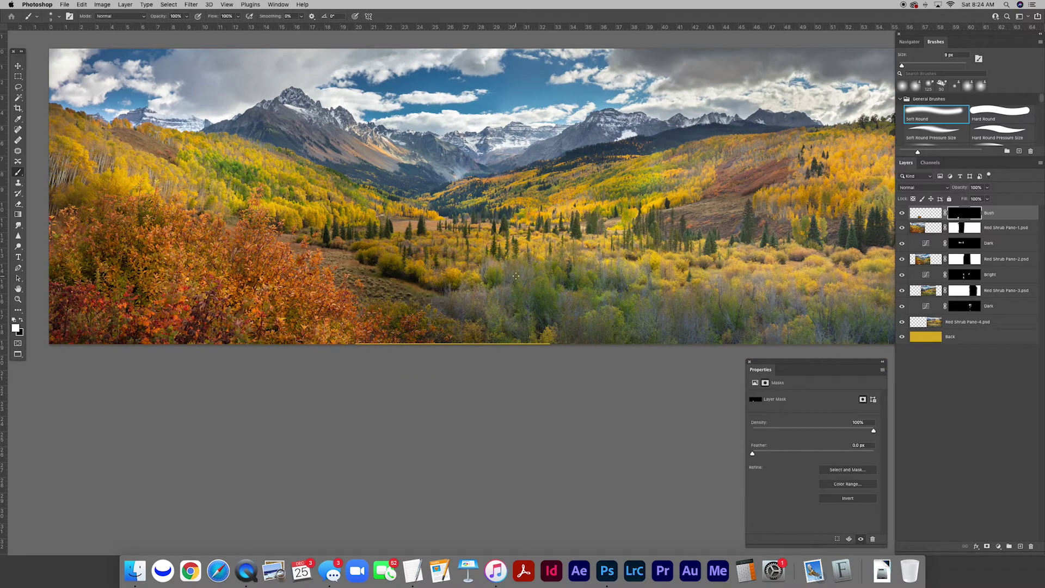
pyautogui.hscroll(3, 472, 196)
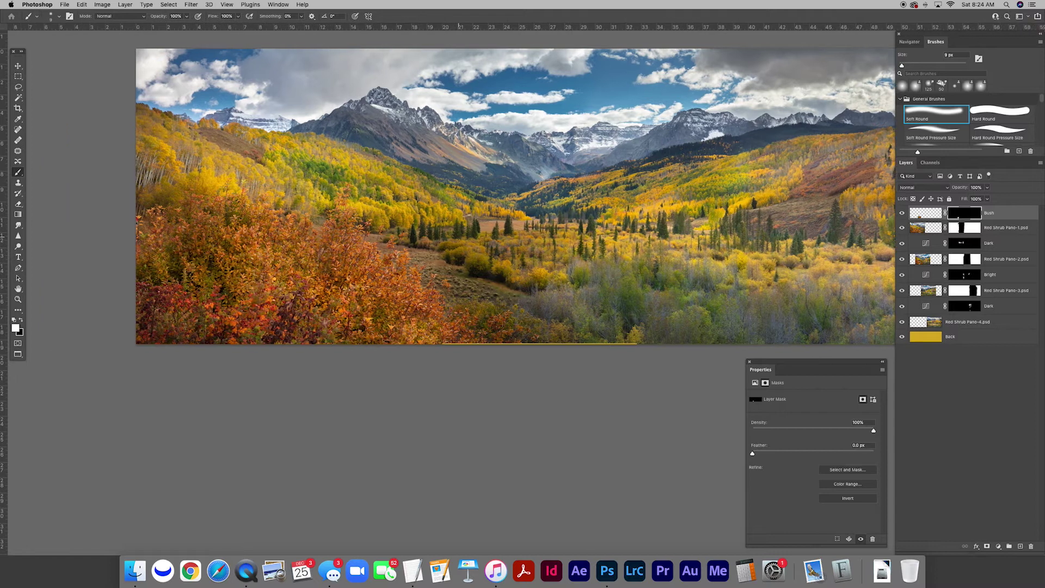
pyautogui.scroll(-3, 458, 237)
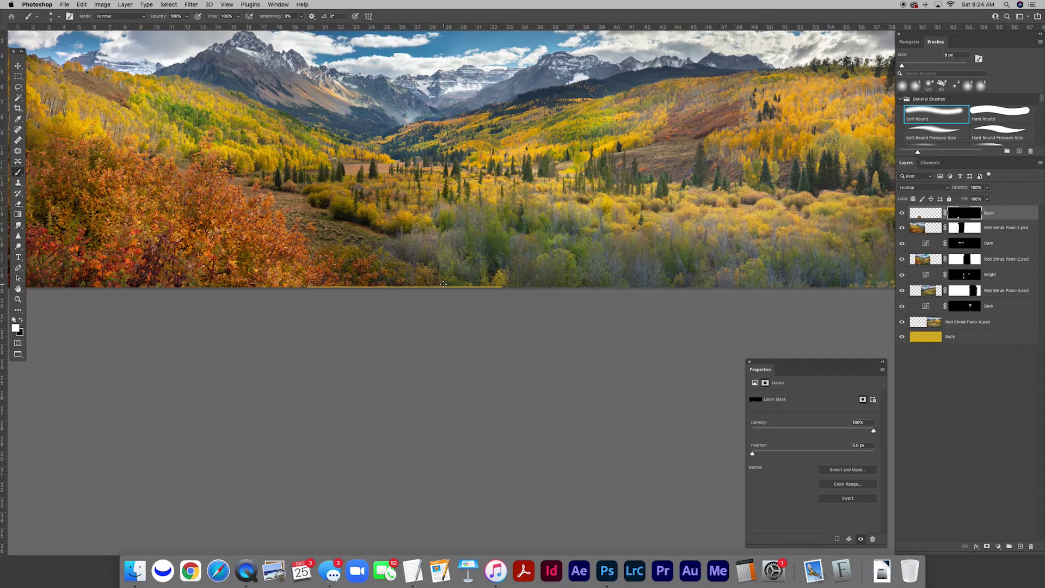
pyautogui.scroll(3, 444, 284)
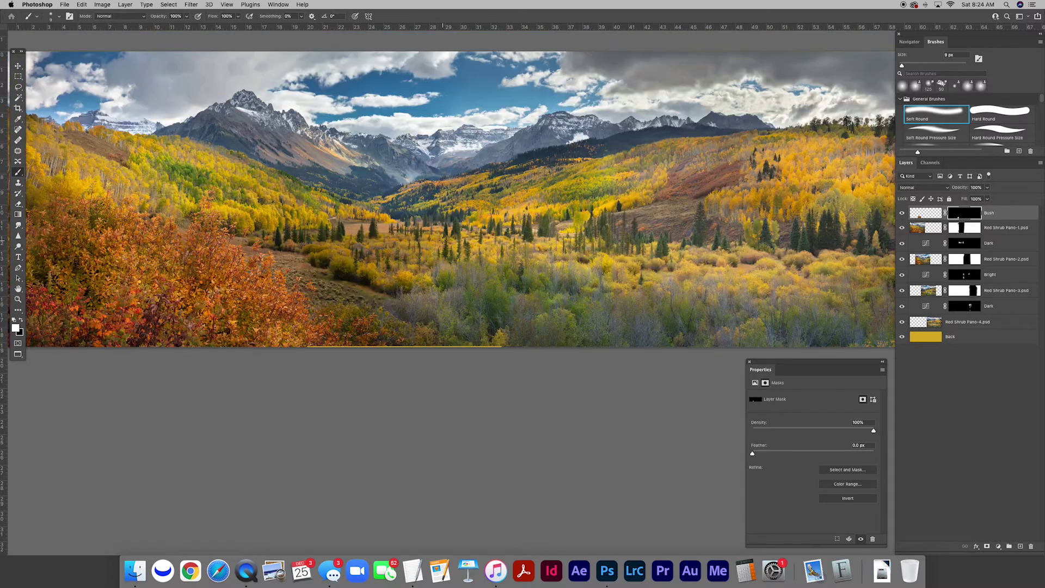
pyautogui.hscroll(-6, 443, 239)
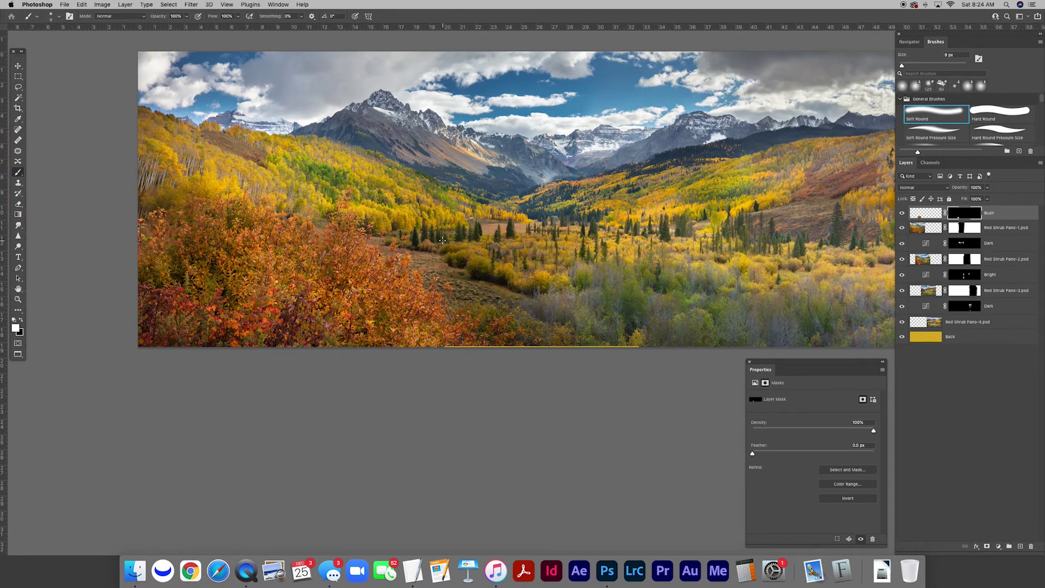
pyautogui.hscroll(8, 424, 228)
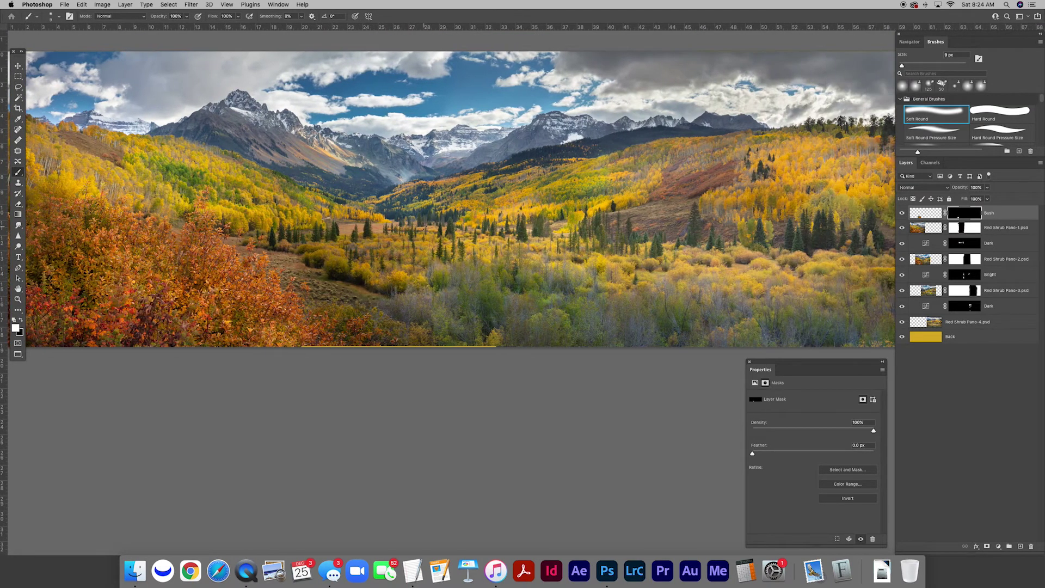
pyautogui.hscroll(6, 424, 227)
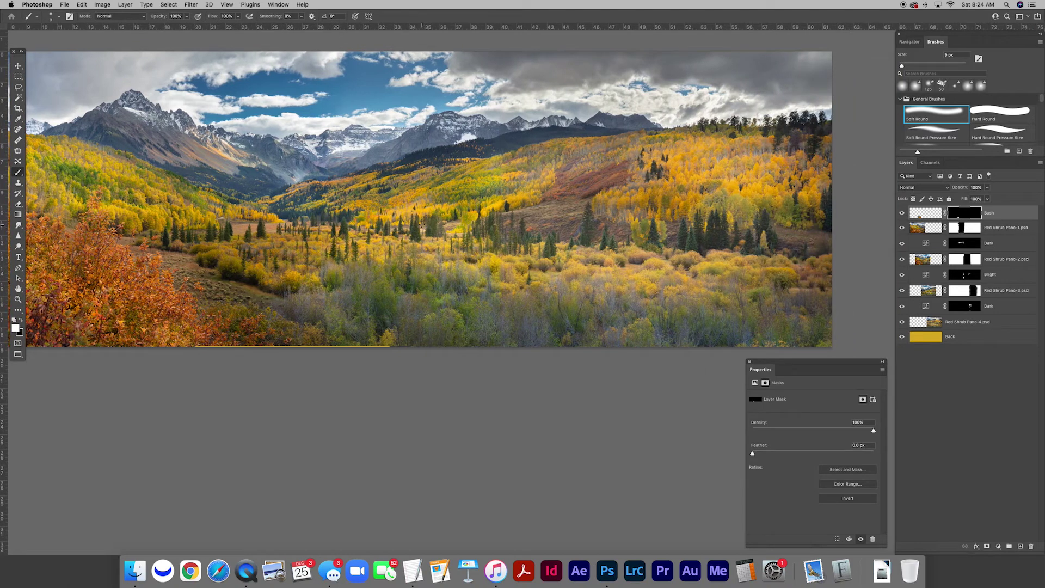
pyautogui.hscroll(-6, 423, 224)
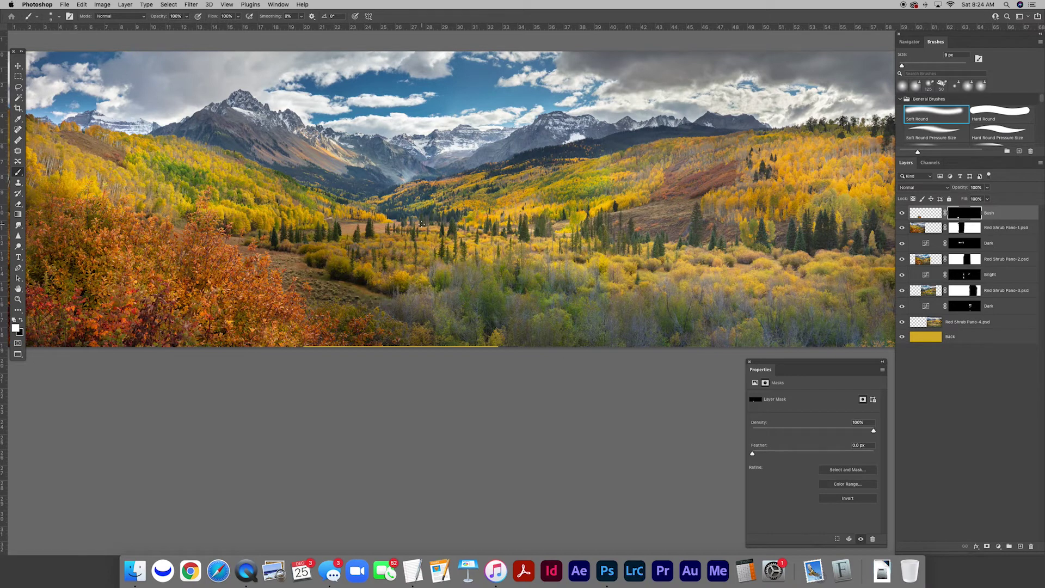
# - Target the Bush layer's image content instead of its mask
pyautogui.hscroll(-5, 422, 224)
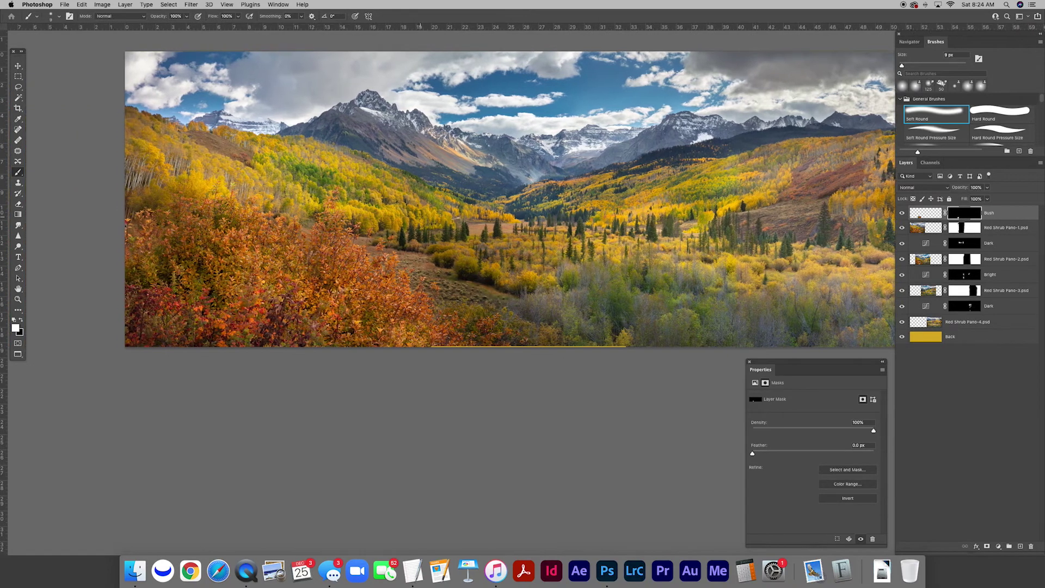
pyautogui.hscroll(3, 420, 224)
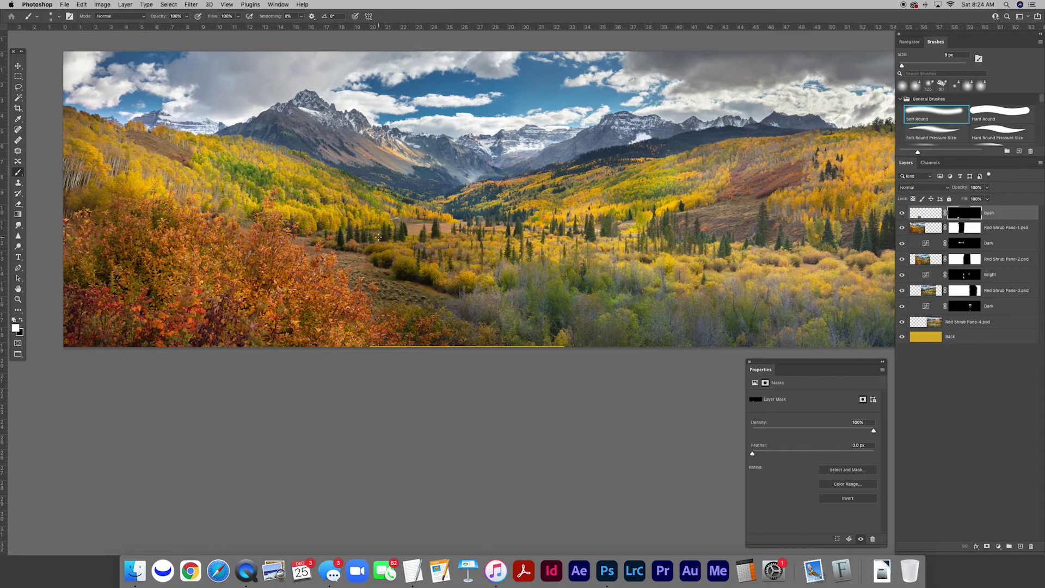
pyautogui.click(926, 213)
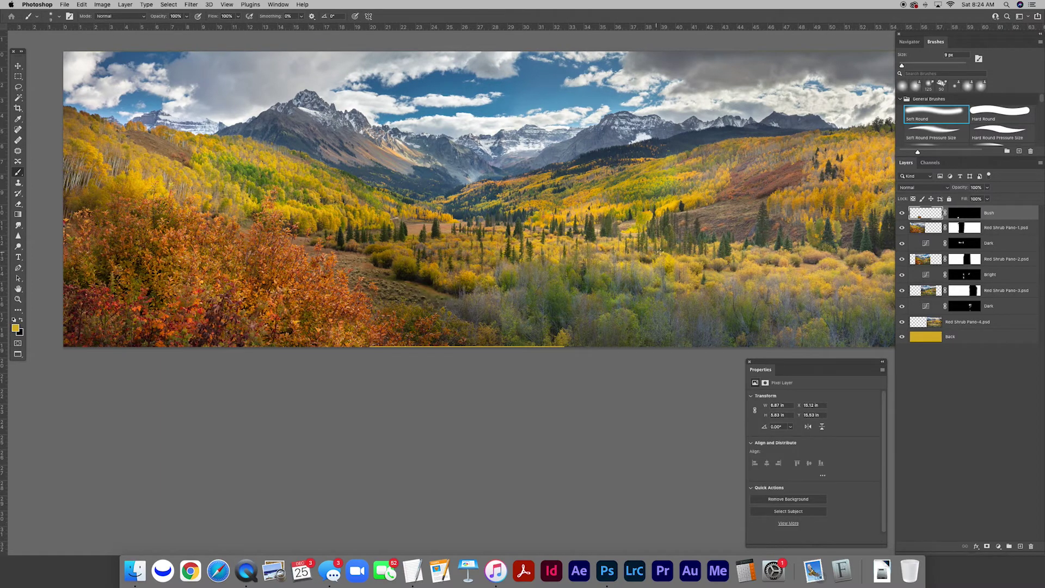
pyautogui.press('m')
pyautogui.moveTo(52, 278); pyautogui.dragTo(1004, 385)
pyautogui.moveTo(762, 320); pyautogui.dragTo(753, 319)
pyautogui.scroll(-3, 541, 310)
pyautogui.hscroll(-2, 571, 319)
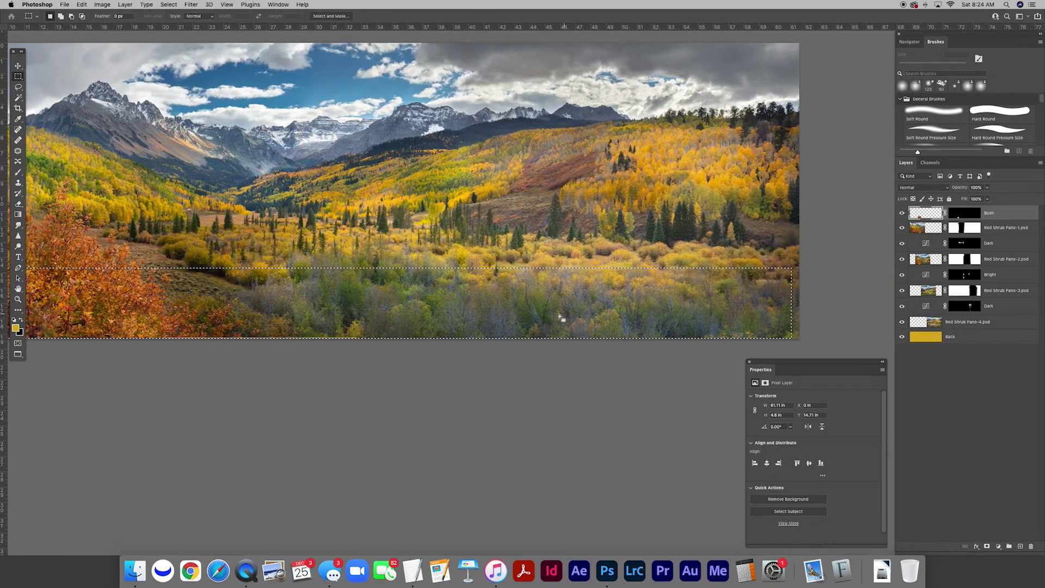
# - Select a full-width strip about 5.41 in high along the panorama's lower edge and copy its merged content to a new layer
pyautogui.scroll(-3, 557, 313)
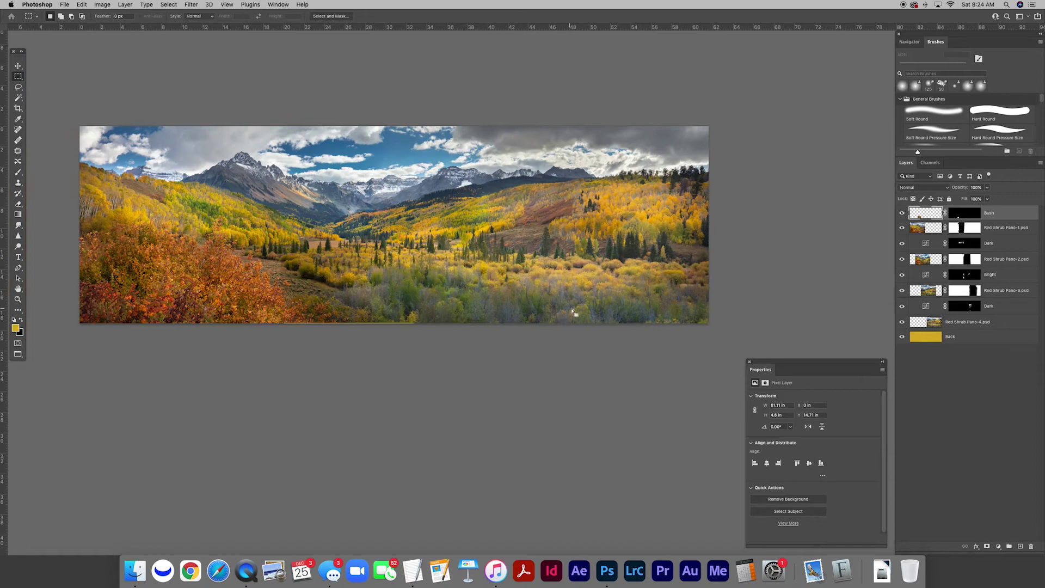
pyautogui.moveTo(727, 327); pyautogui.dragTo(58, 268)
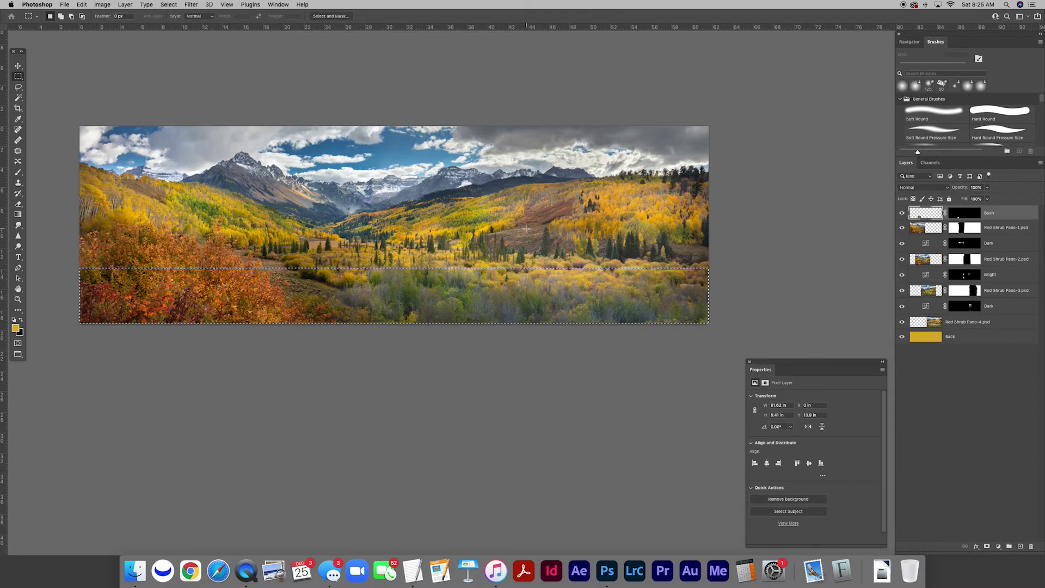
pyautogui.press('super+j')
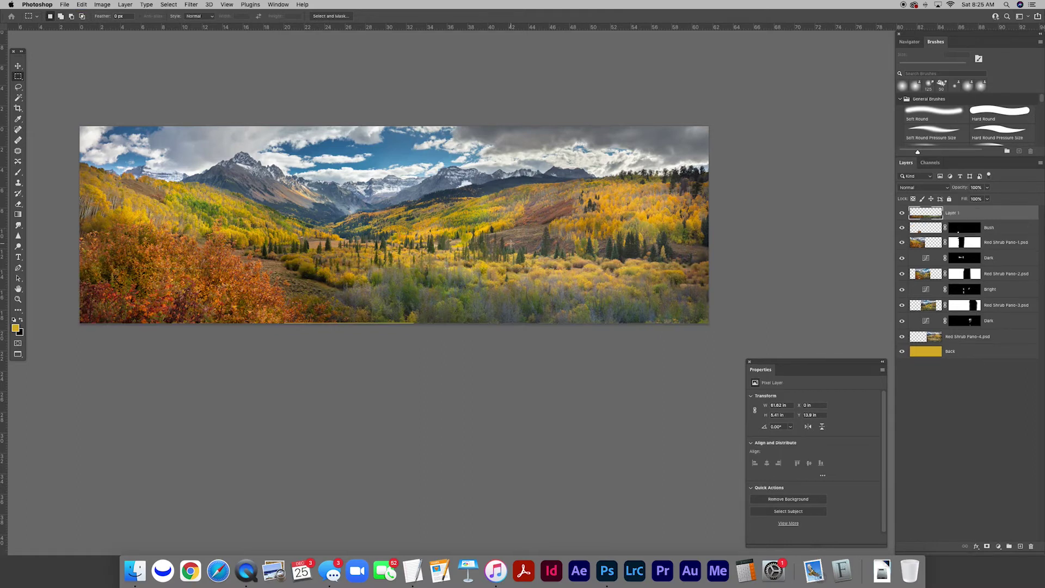
# - Inspect the copied strip layer on its own, try moving it upward, undo the move and show the other layers again
pyautogui.keyDown('alt'); pyautogui.click(902, 214); pyautogui.keyUp('alt')
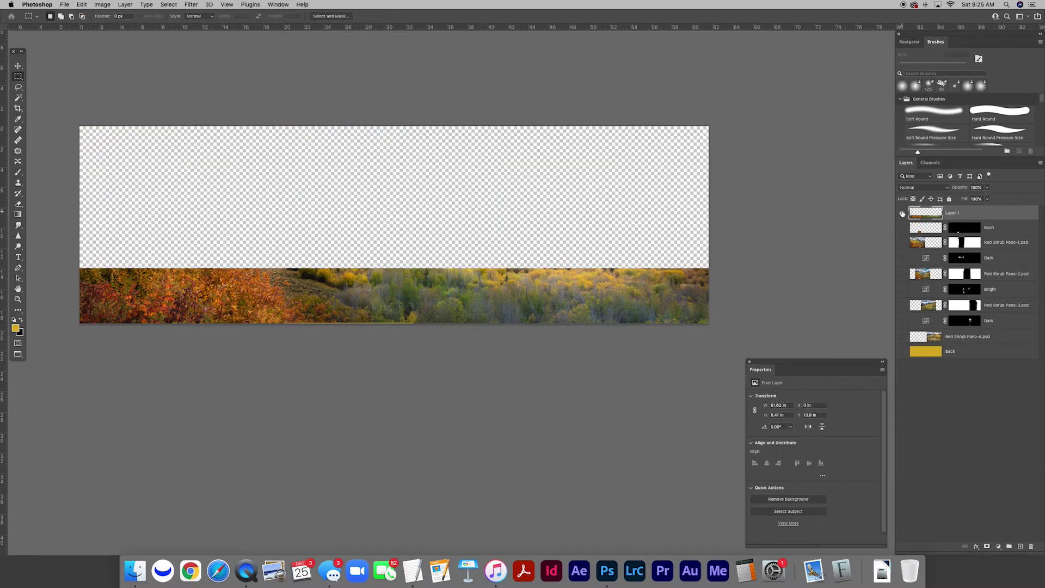
pyautogui.press('v')
pyautogui.moveTo(548, 302); pyautogui.dragTo(553, 279)
pyautogui.press('super+z')
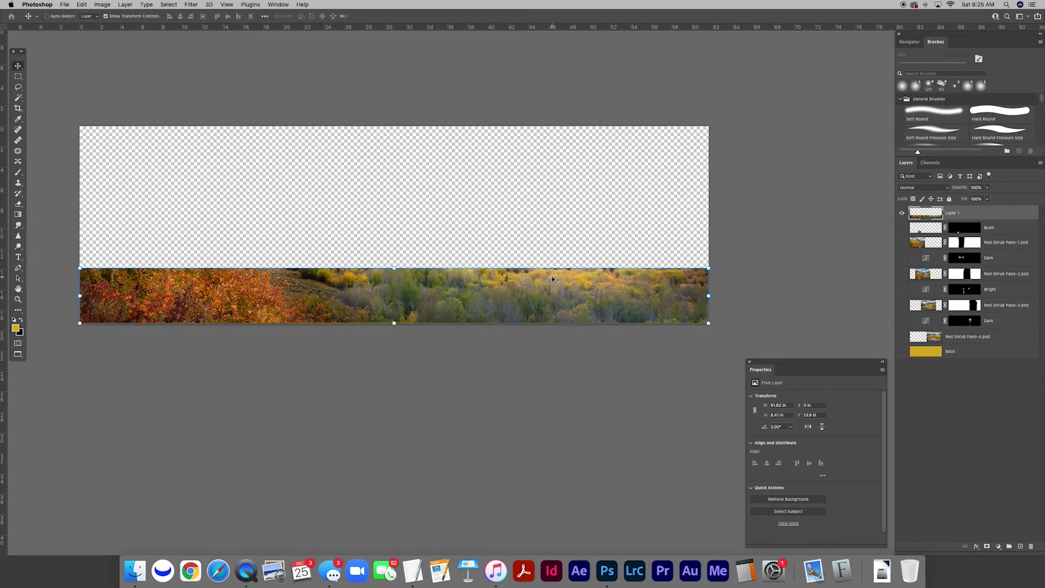
pyautogui.keyDown('alt'); pyautogui.click(903, 213); pyautogui.keyUp('alt')
# - Stretch the copied strip downward to a height of 5.51 in so it covers the yellow line along the panorama's lower edge
pyautogui.press('z')
pyautogui.moveTo(400, 316); pyautogui.dragTo(459, 325)
pyautogui.press('v')
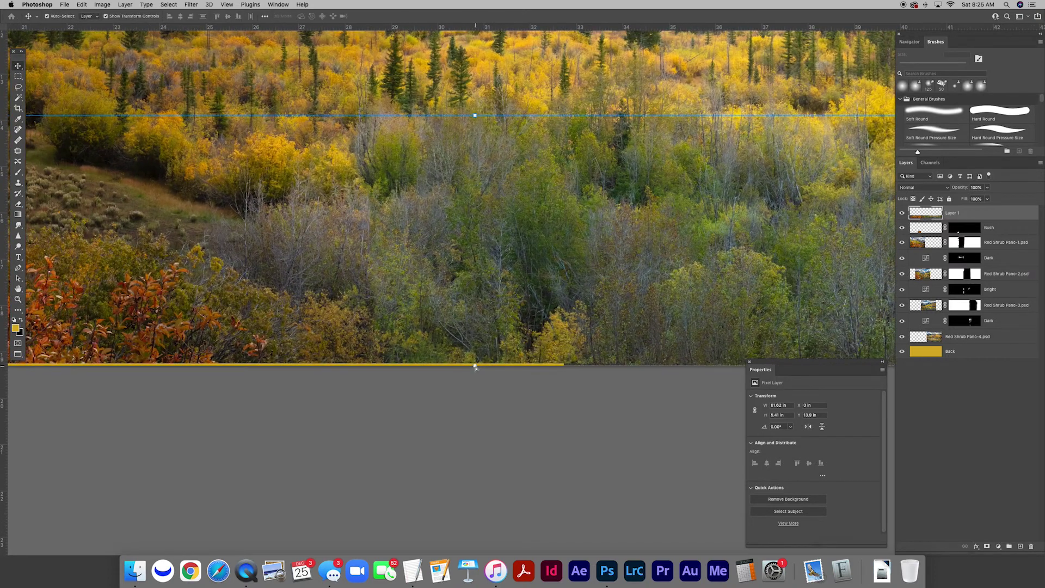
pyautogui.moveTo(475, 366); pyautogui.dragTo(475, 370)
pyautogui.press('Return')
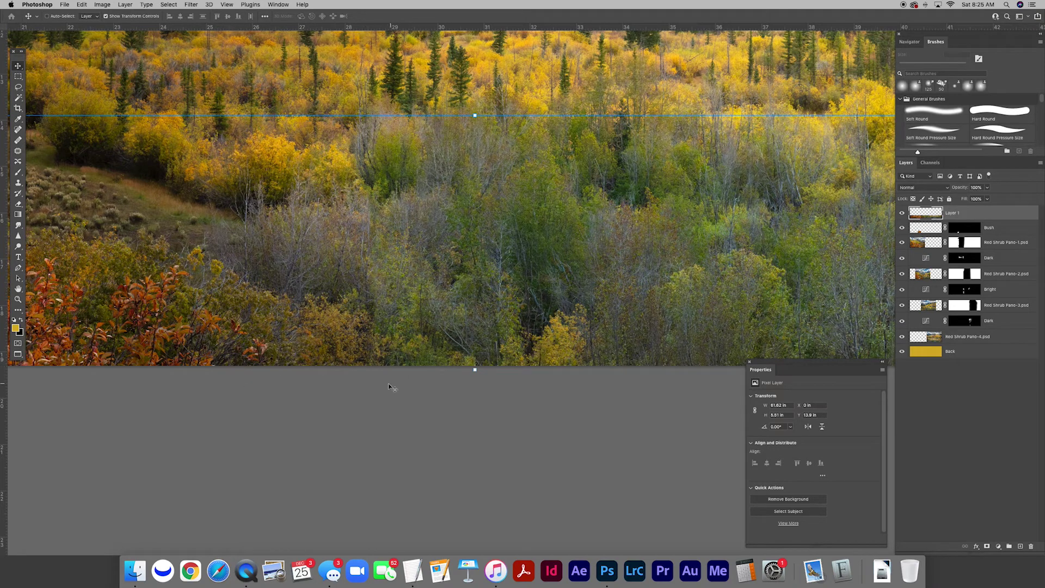
pyautogui.click(902, 214)
# - Rename the stretched strip layer as Bottom
pyautogui.press('super+minus')
pyautogui.press('super+minus')
pyautogui.press('super+minus')
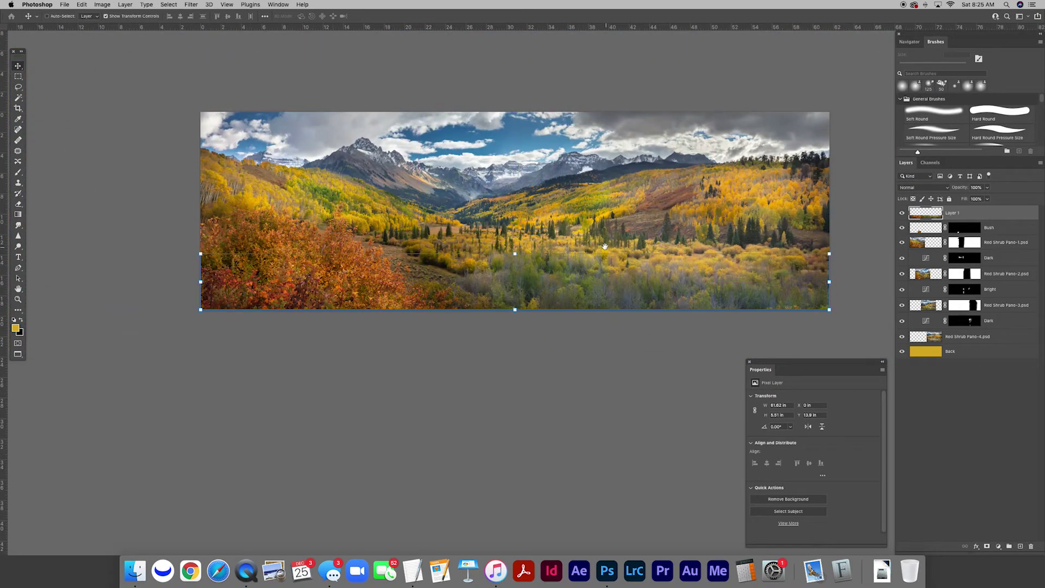
pyautogui.hscroll(-3, 538, 259)
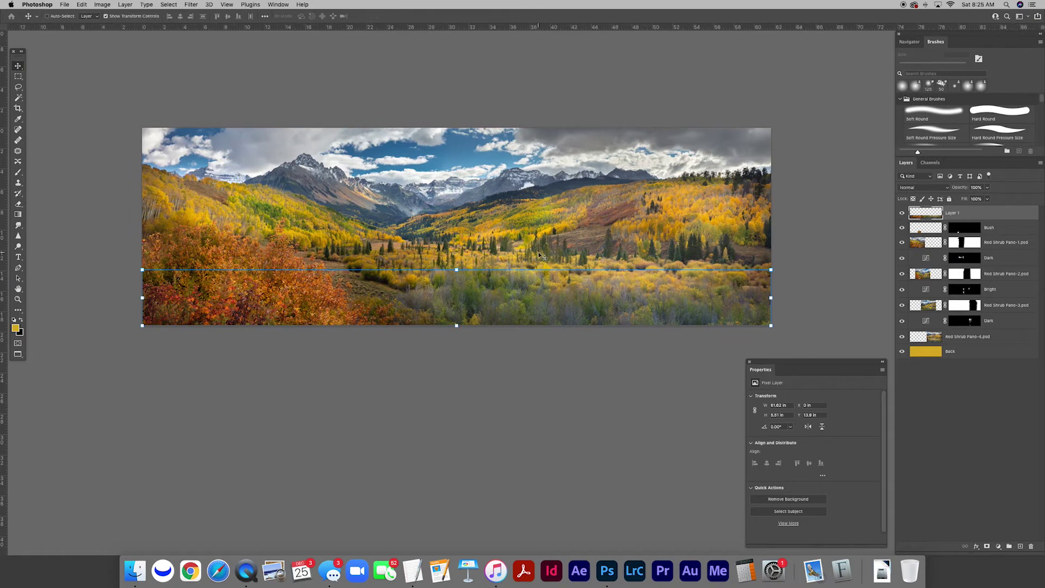
pyautogui.doubleClick(952, 213)
pyautogui.write('Bottom')
pyautogui.press('Return')
# - Merge a copy of the whole visible panorama into a new top layer and name it Sharp
pyautogui.moveTo(445, 214); pyautogui.dragTo(419, 207)
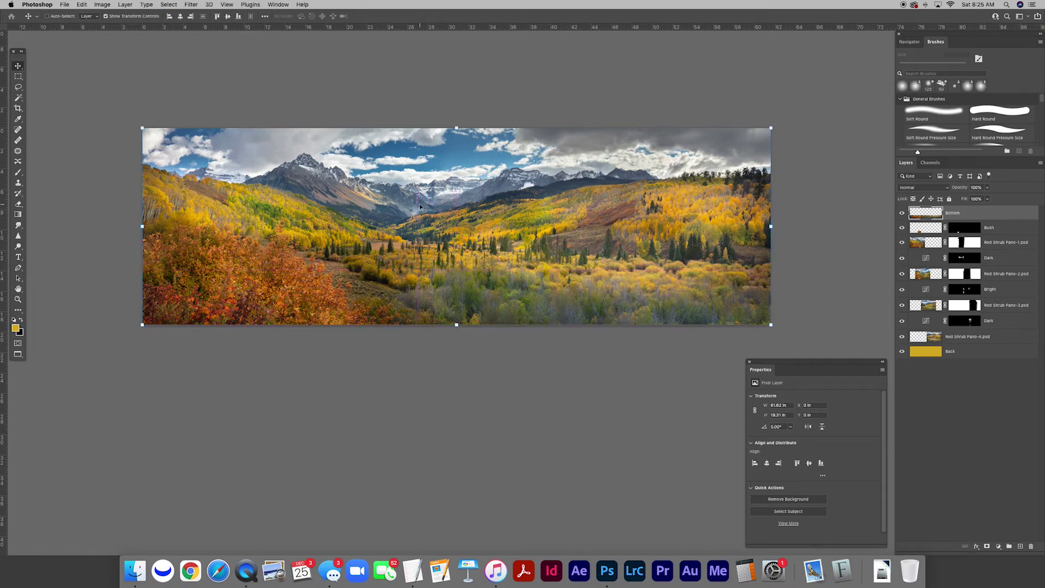
pyautogui.moveTo(420, 207); pyautogui.dragTo(419, 204)
pyautogui.press('super+alt+shift+e')
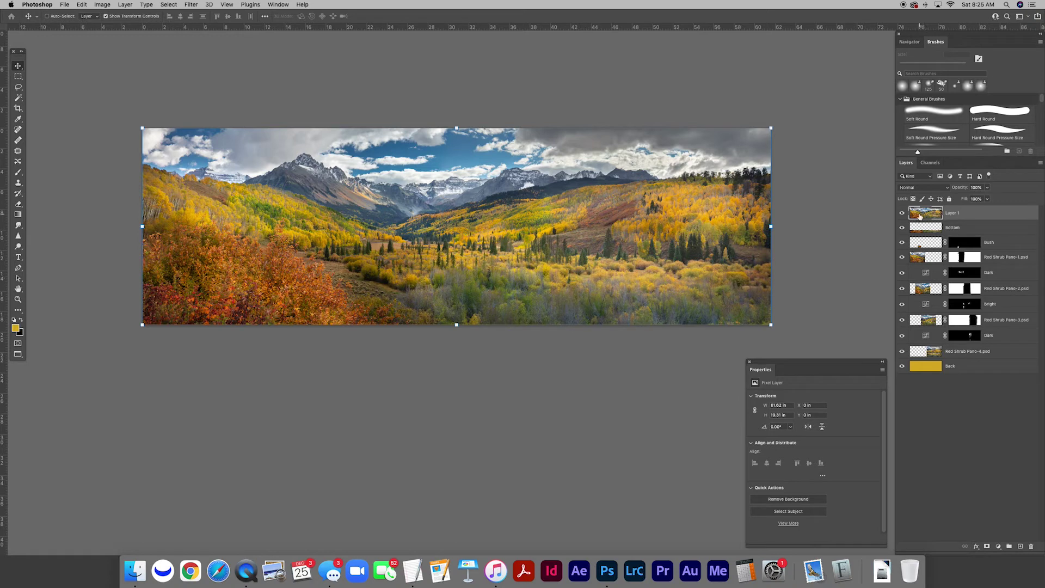
pyautogui.doubleClick(953, 213)
pyautogui.write('Sharp')
pyautogui.press('Return')
# - Apply Unsharp Mask to the Sharp layer with amount 106%, radius 3.4 pixels and threshold 4, previewing on the mountain ridge
pyautogui.press('super+0')
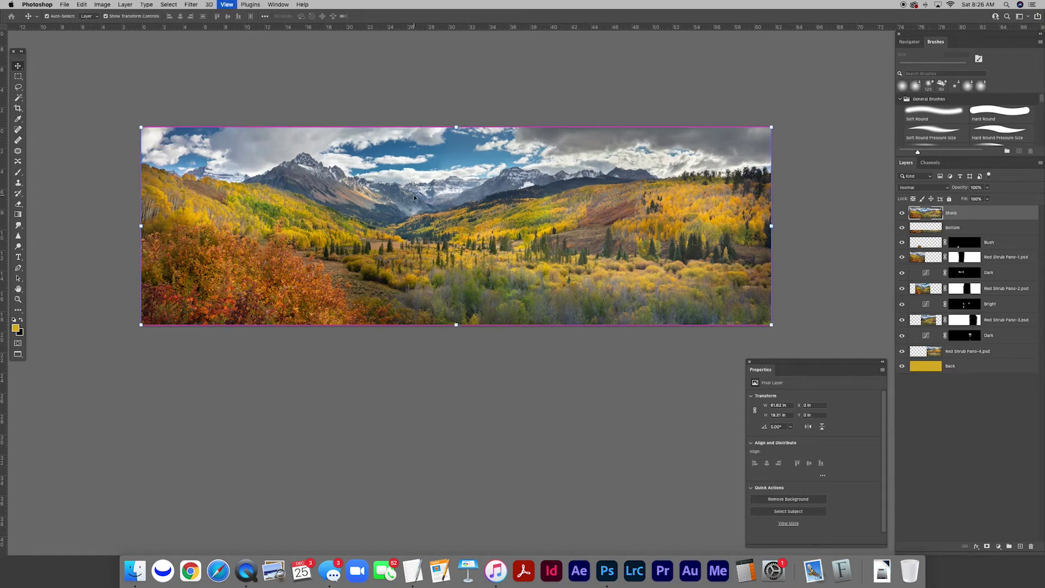
pyautogui.press('super+equal')
pyautogui.scroll(10, 394, 162)
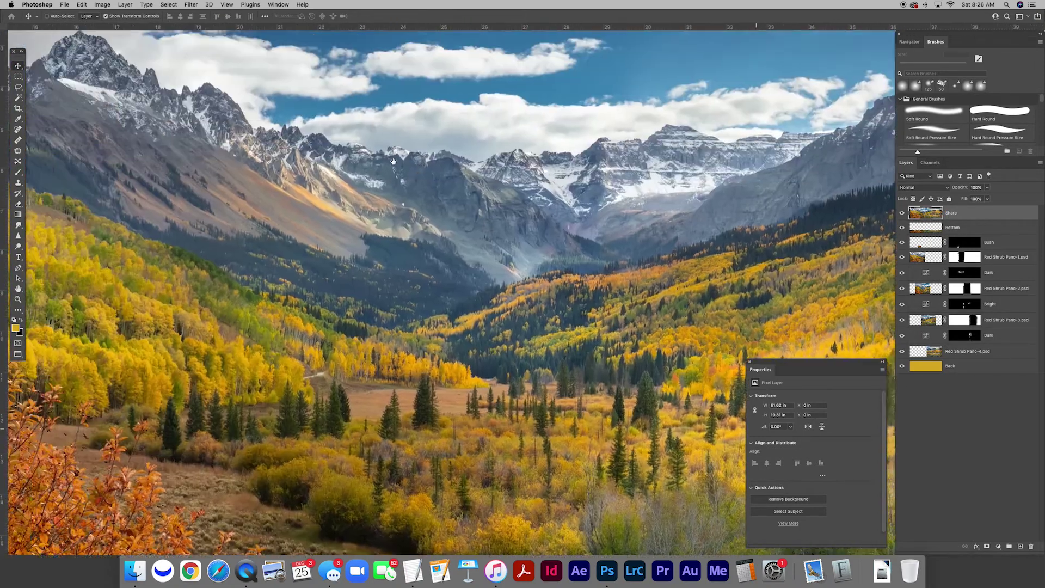
pyautogui.scroll(3, 394, 161)
pyautogui.hscroll(-4, 394, 162)
pyautogui.press('super+equal')
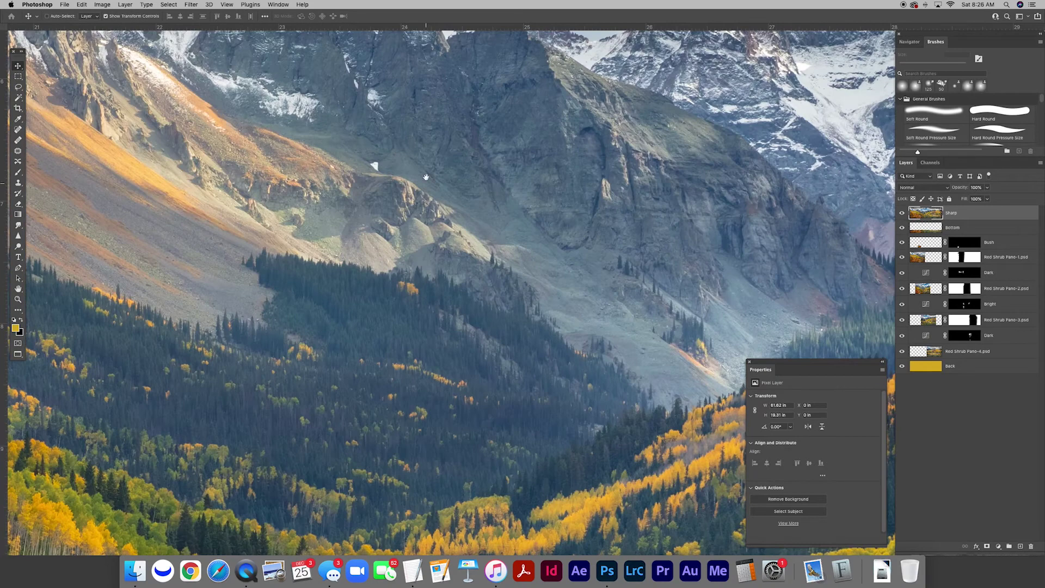
pyautogui.scroll(2, 456, 335)
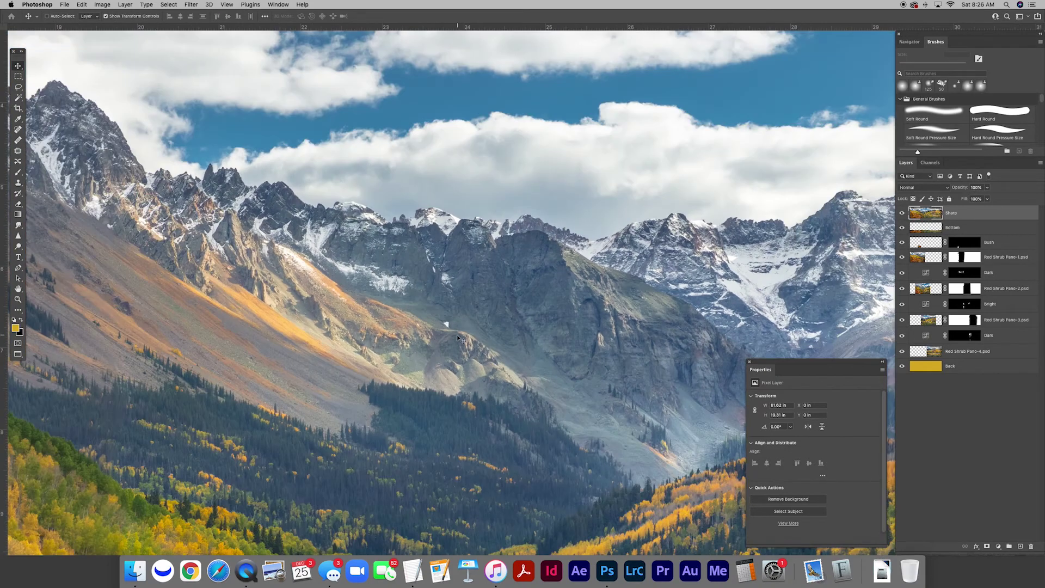
pyautogui.scroll(-5, 456, 334)
pyautogui.hscroll(-3, 456, 335)
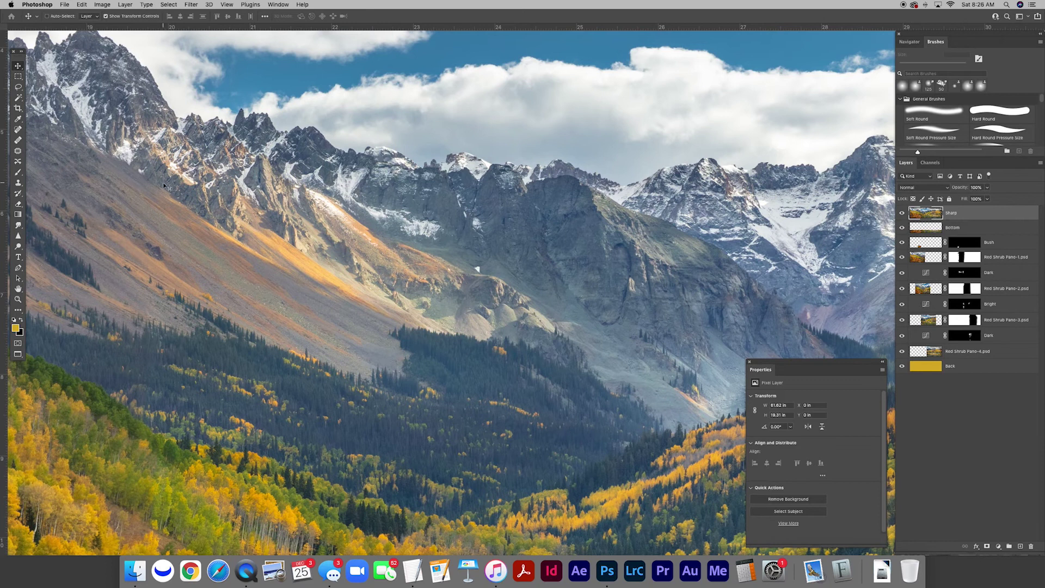
pyautogui.click(189, 4)
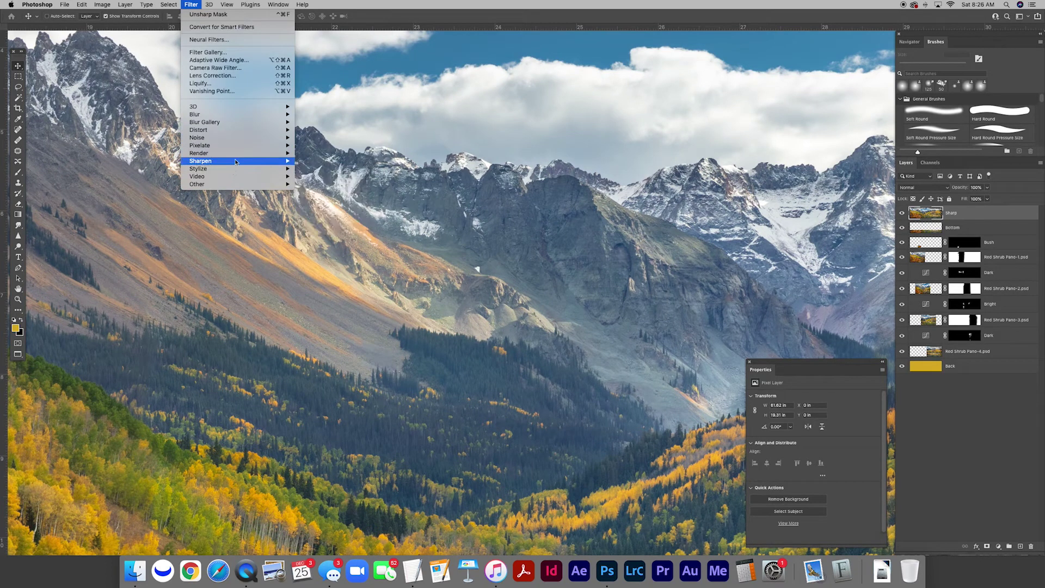
pyautogui.moveTo(235, 163)
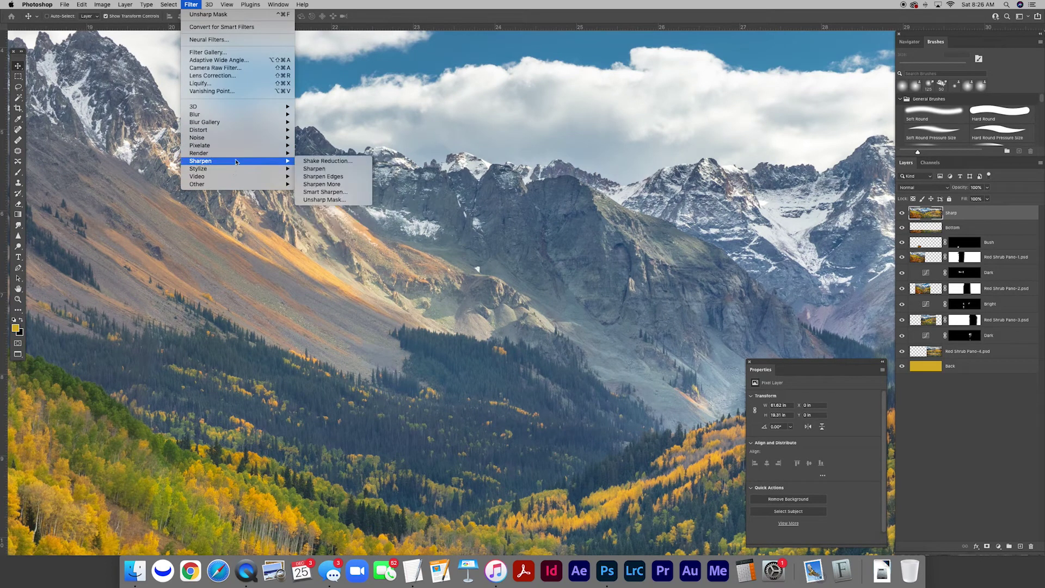
pyautogui.click(325, 200)
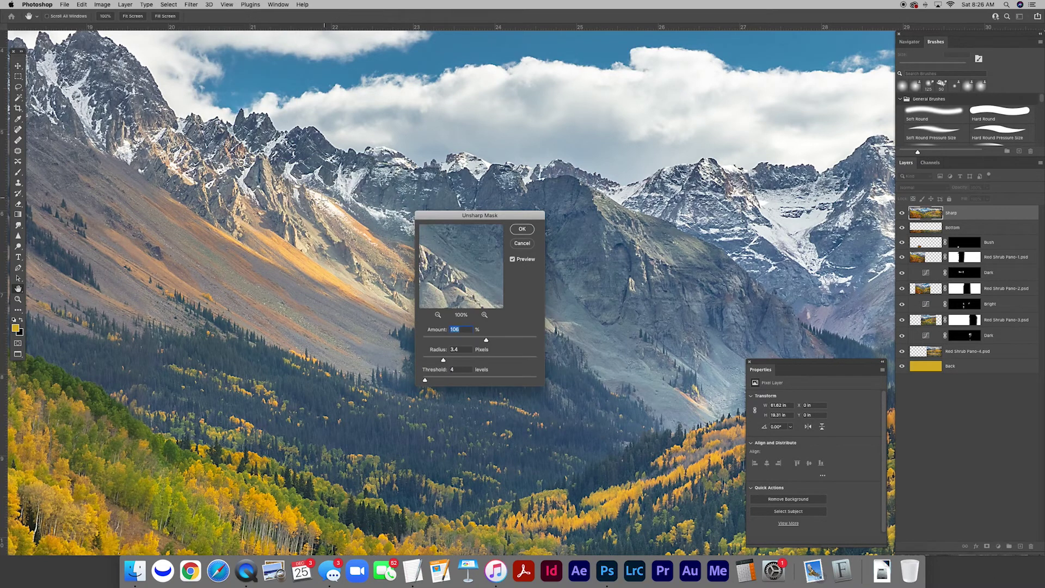
pyautogui.moveTo(496, 218); pyautogui.dragTo(539, 224)
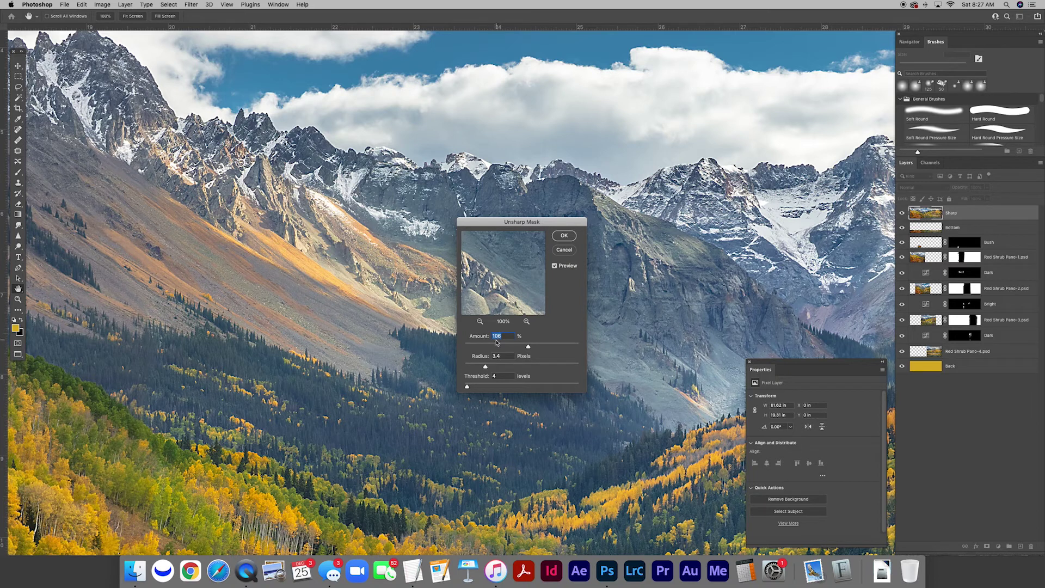
pyautogui.click(563, 235)
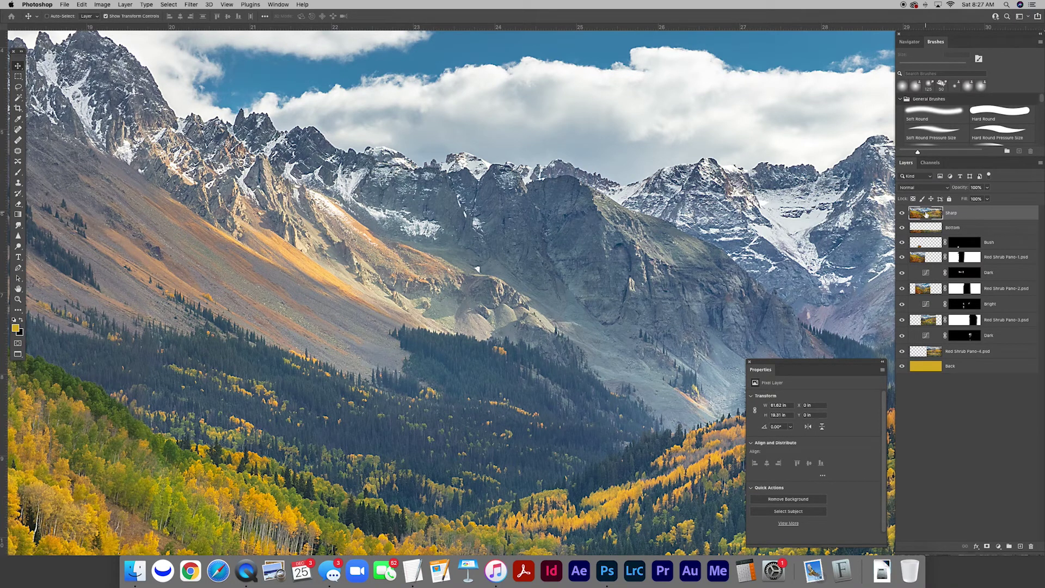
# - Examine the sharpened aspens, shrubs, mountain ridges and clouds in close-up across the panorama
pyautogui.moveTo(310, 235); pyautogui.dragTo(484, 210)
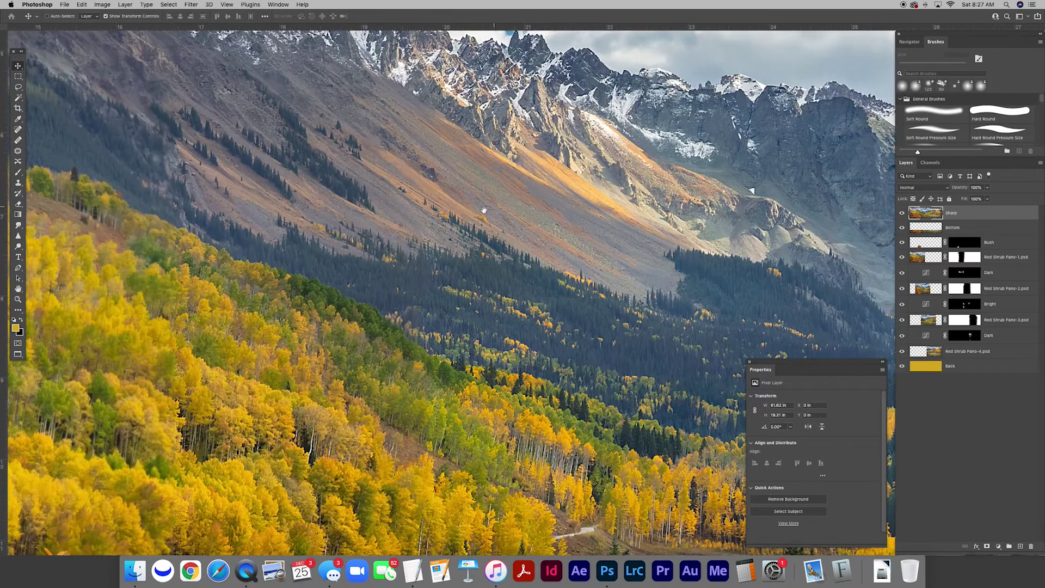
pyautogui.scroll(-10, 394, 245)
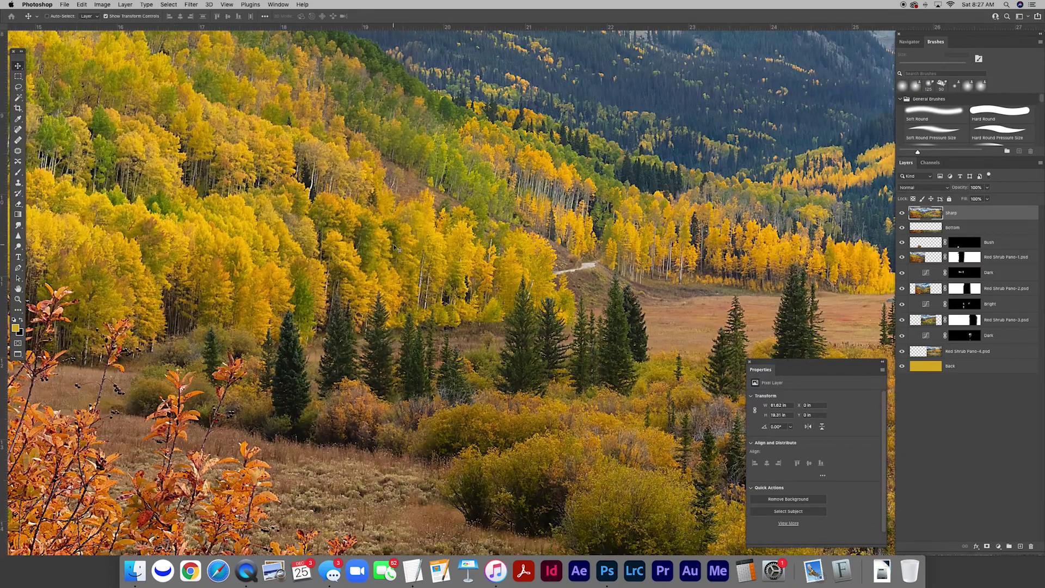
pyautogui.hscroll(10, 394, 244)
pyautogui.scroll(2, 393, 244)
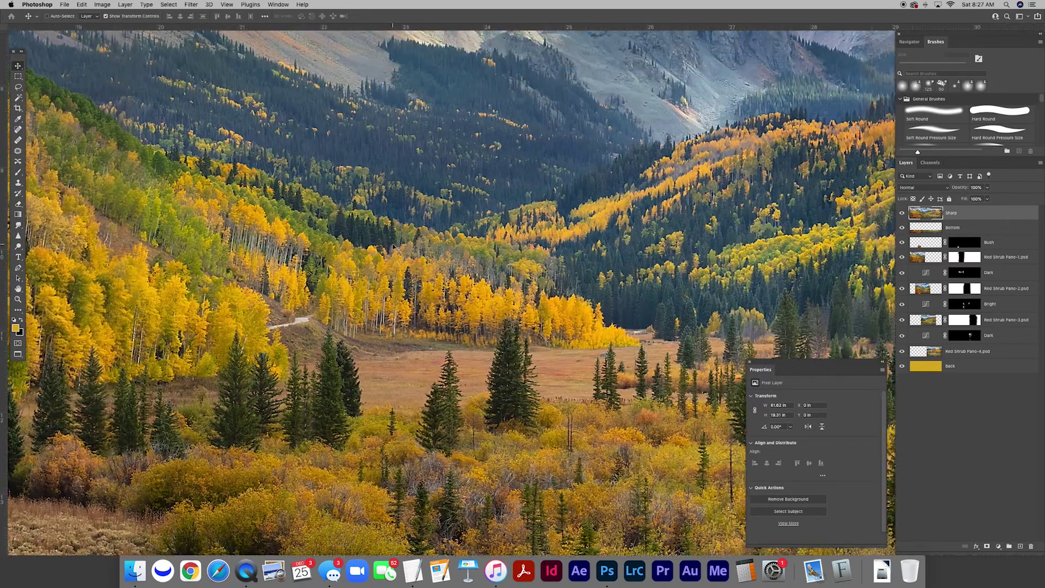
pyautogui.scroll(2, 393, 245)
pyautogui.hscroll(1, 393, 245)
pyautogui.scroll(12, 394, 247)
pyautogui.hscroll(-4, 394, 246)
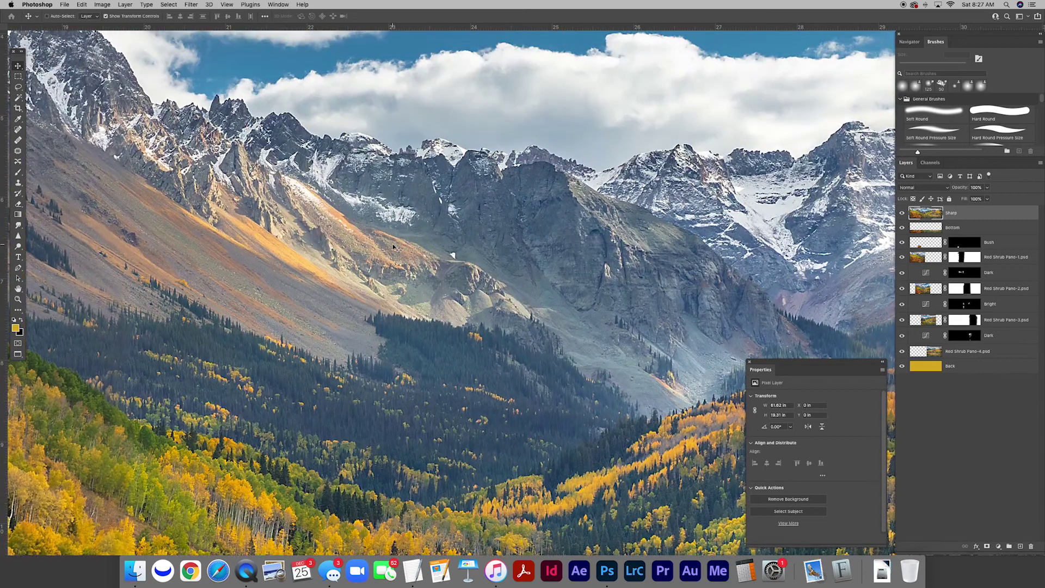
pyautogui.hscroll(-10, 393, 240)
pyautogui.scroll(4, 394, 240)
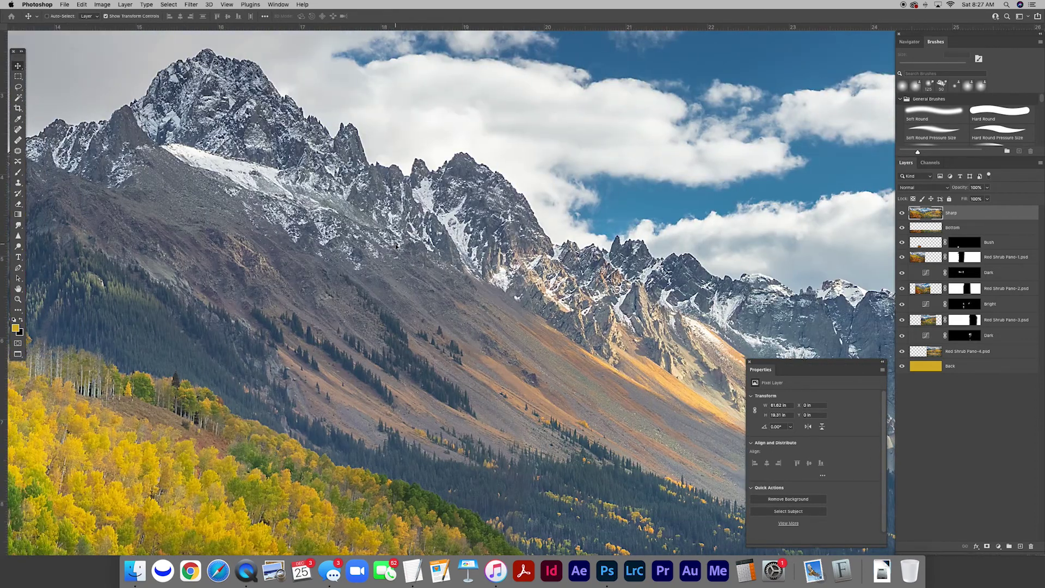
pyautogui.hscroll(20, 395, 246)
pyautogui.scroll(6, 396, 245)
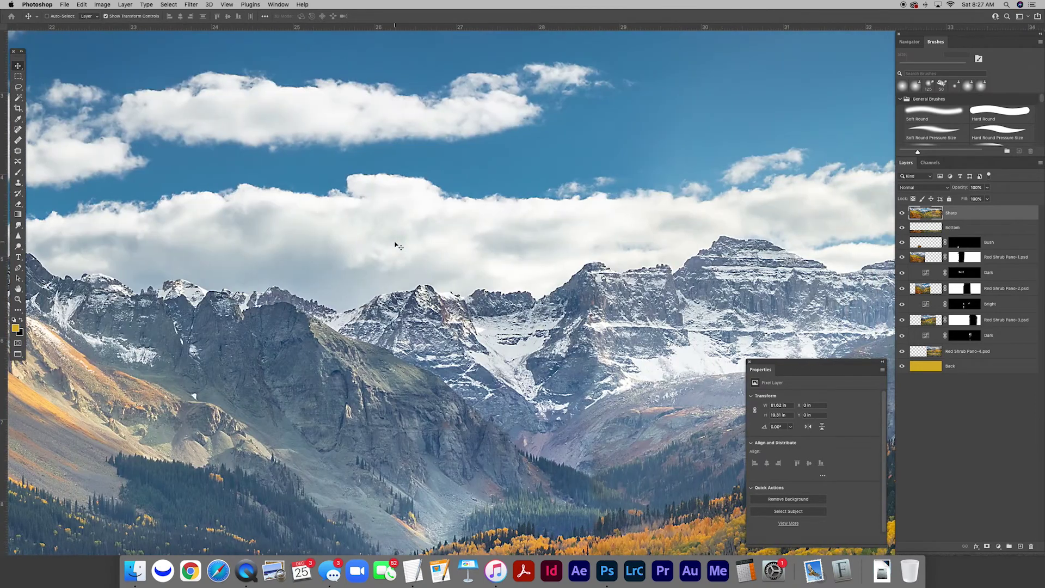
pyautogui.hscroll(5, 396, 245)
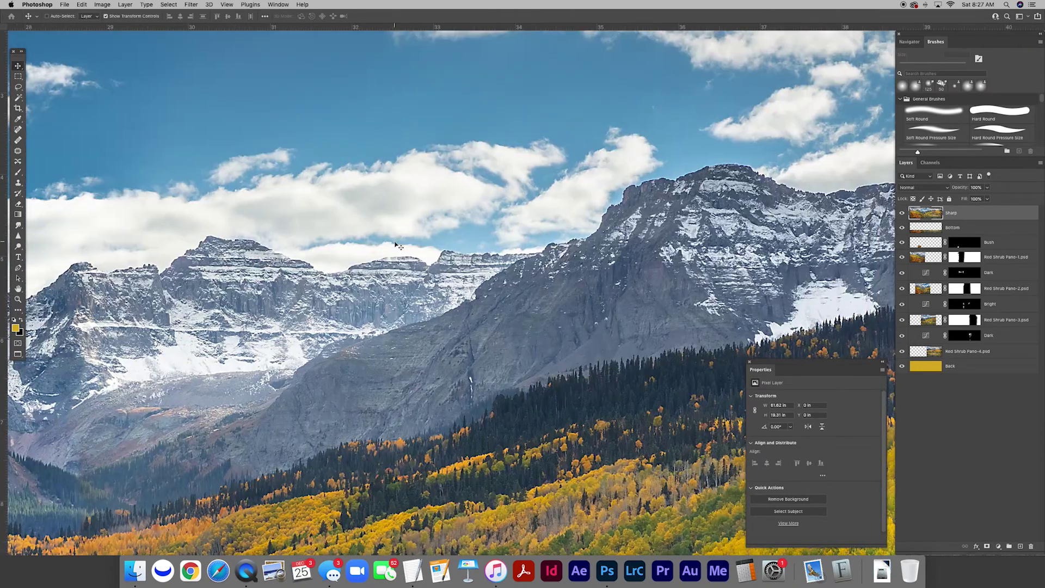
pyautogui.hscroll(-18, 397, 246)
pyautogui.scroll(-3, 397, 246)
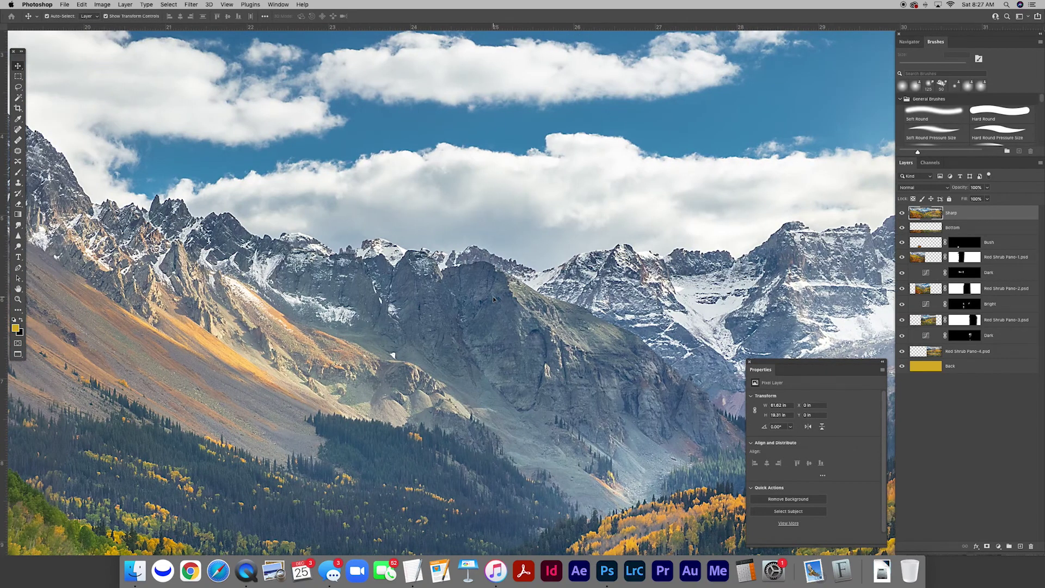
# - Check the sharpening in a wide view of the panorama and again in close-up on the central mountains
pyautogui.press('super+minus')
pyautogui.press('super+minus')
pyautogui.press('super+minus')
pyautogui.press('super+minus')
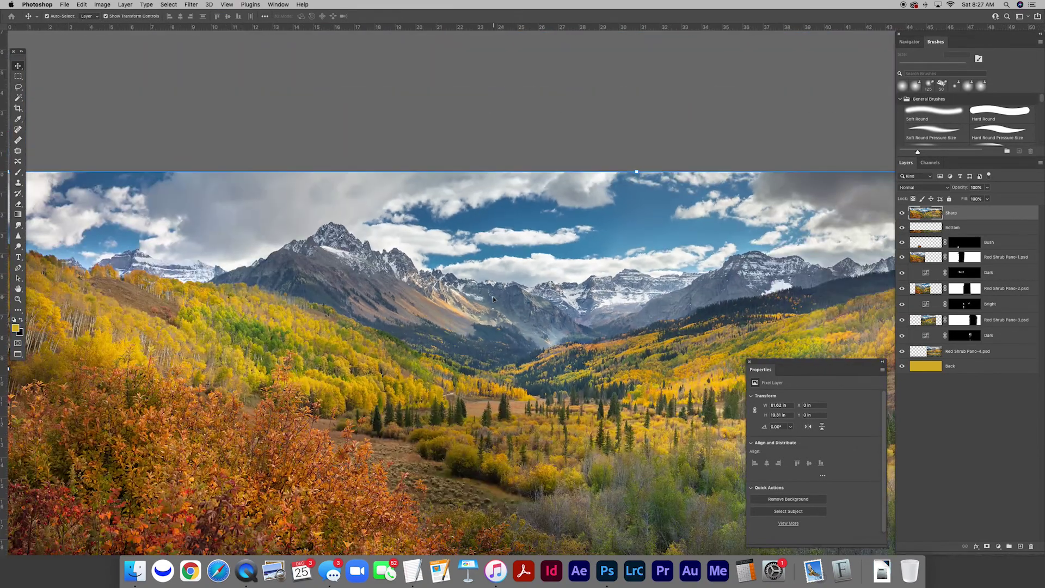
pyautogui.press('super+minus')
pyautogui.press('super+plus')
pyautogui.press('super+plus')
pyautogui.press('super+plus')
pyautogui.press('super+plus')
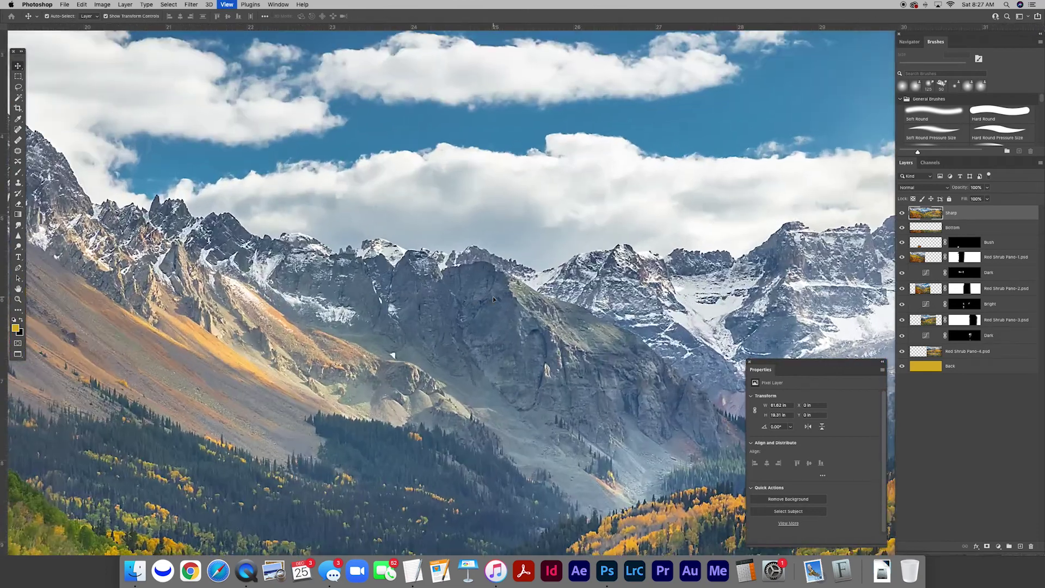
# - Compare the blue sky and clouds in close-up with the Sharp layer hidden and shown
pyautogui.moveTo(494, 298); pyautogui.dragTo(511, 435)
pyautogui.scroll(5, 502, 260)
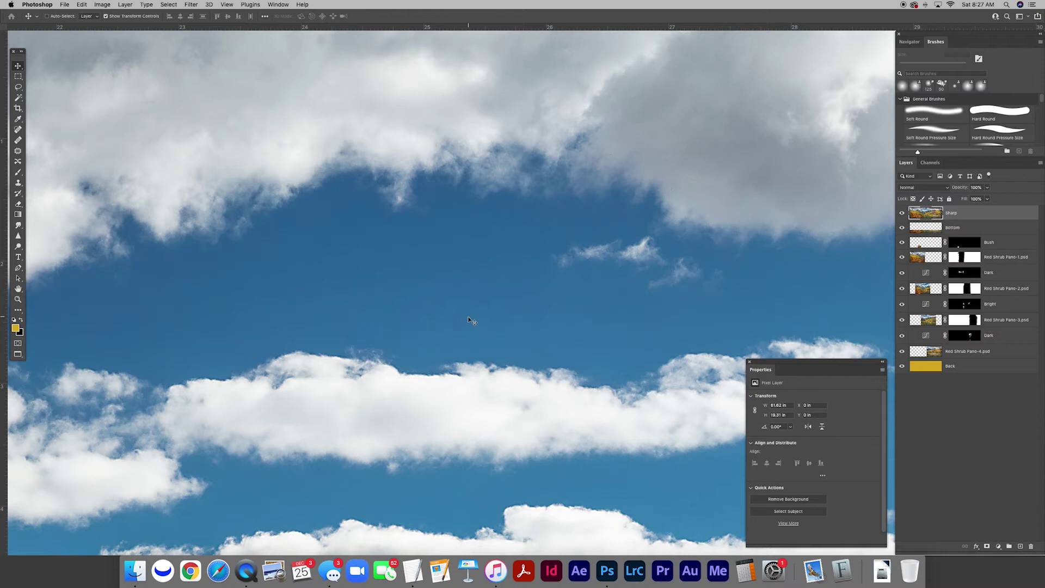
pyautogui.scroll(5, 468, 319)
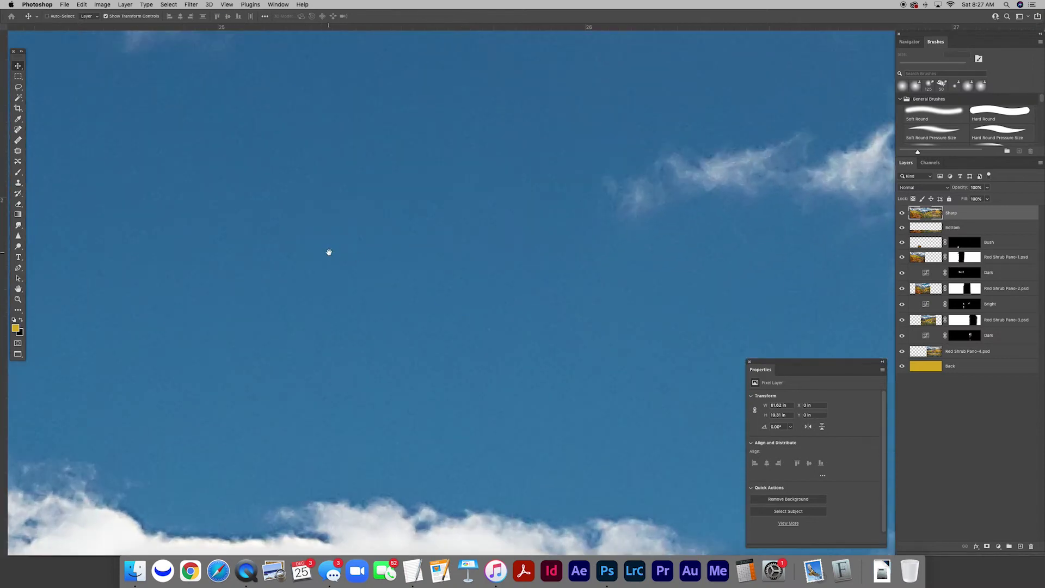
pyautogui.moveTo(329, 252); pyautogui.dragTo(559, 287)
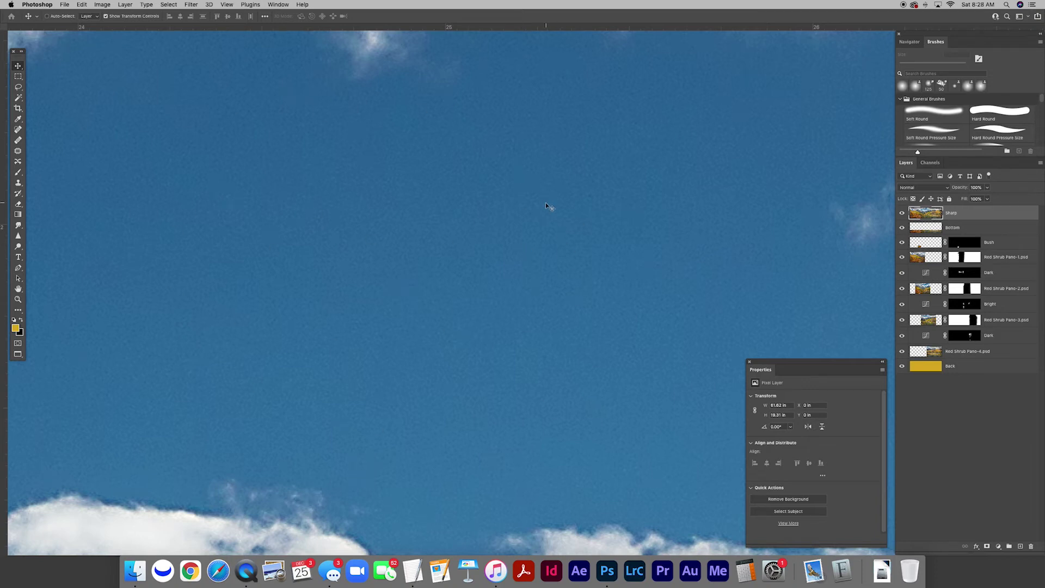
pyautogui.click(903, 213)
pyautogui.click(903, 214)
# - Examine the sharpened clouds, mountain ridges and valley across the panorama in wider views
pyautogui.press('super+minus')
pyautogui.press('super+minus')
pyautogui.press('super+minus')
pyautogui.press('super+minus')
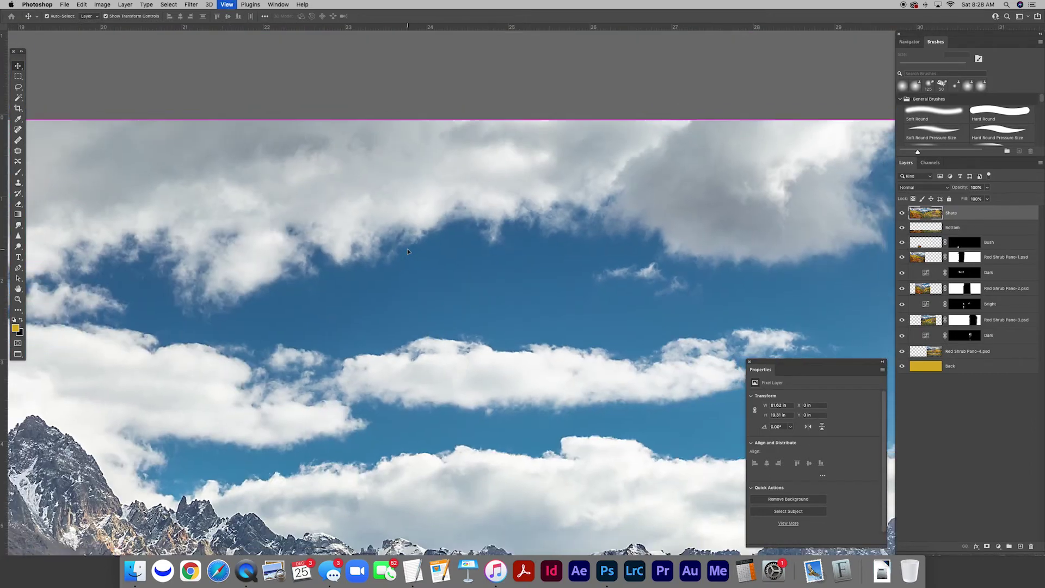
pyautogui.moveTo(444, 293); pyautogui.dragTo(452, 224)
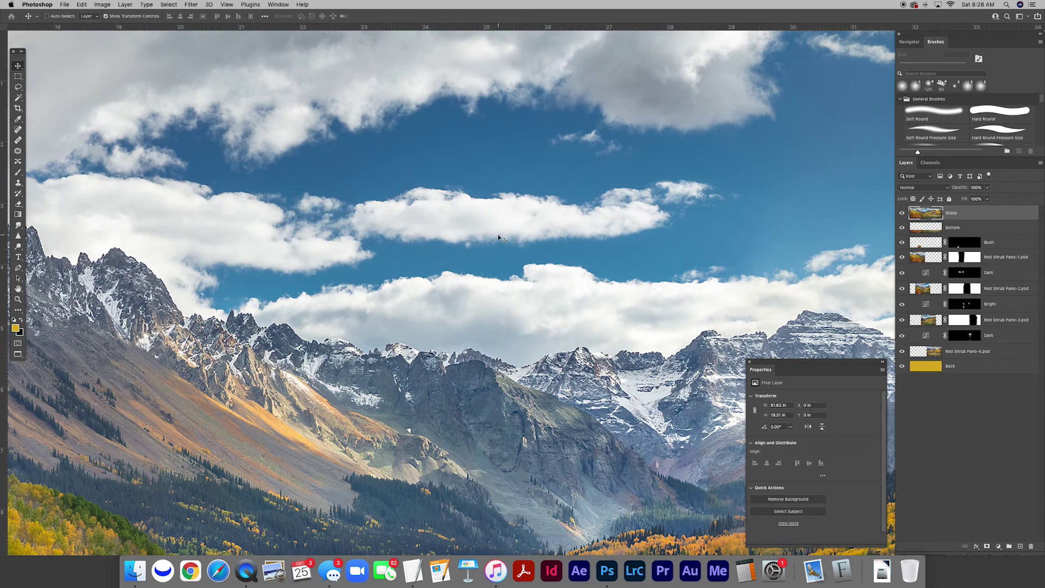
pyautogui.hscroll(5, 486, 164)
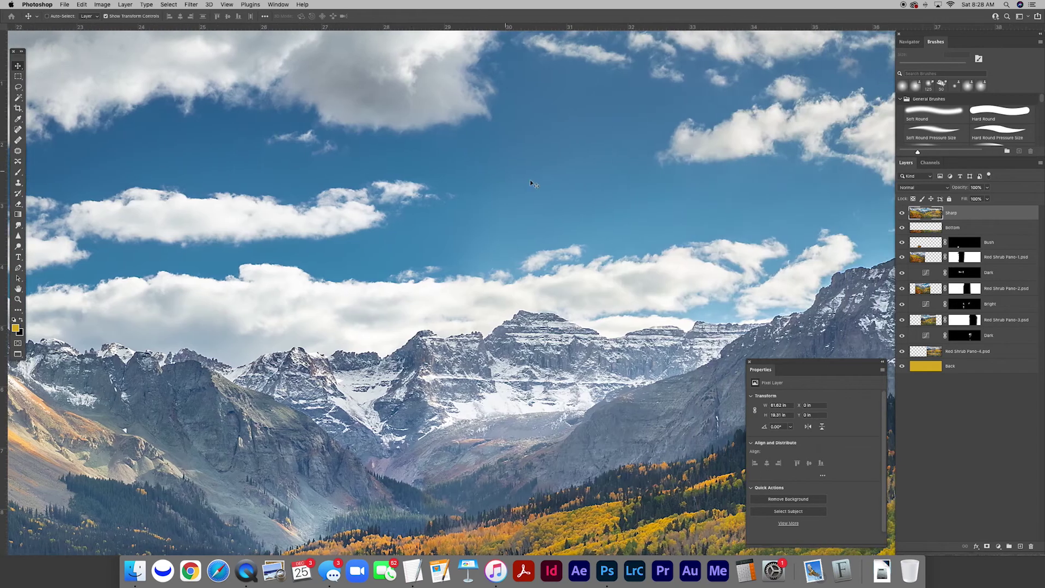
pyautogui.hscroll(-6, 639, 164)
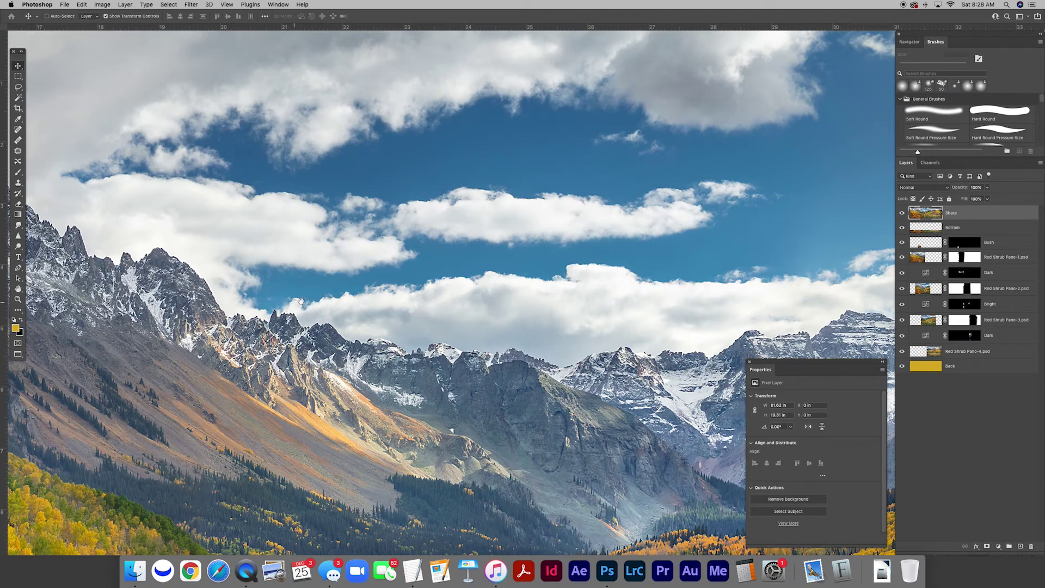
pyautogui.moveTo(301, 301); pyautogui.dragTo(484, 275)
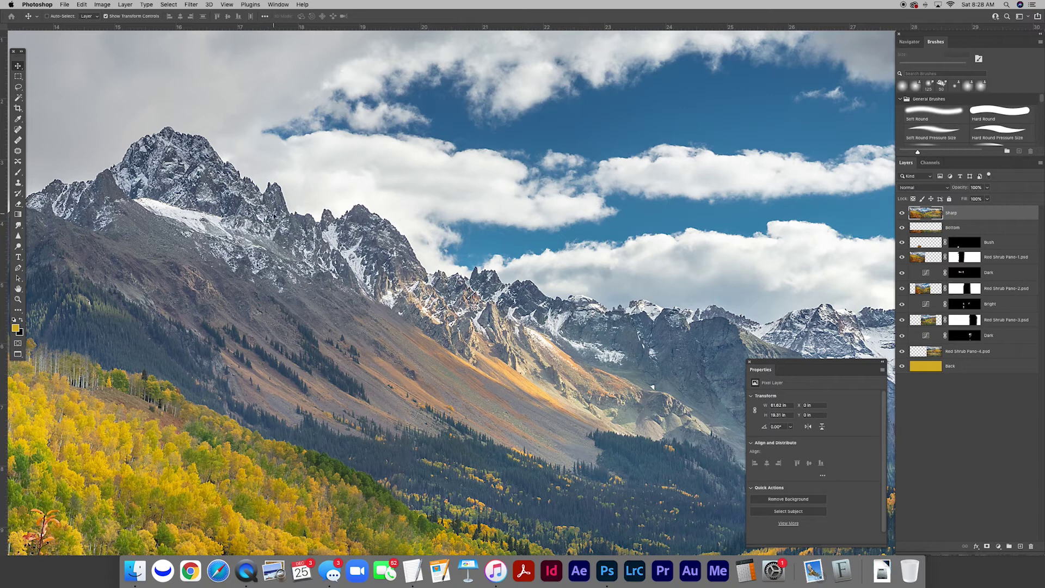
pyautogui.press('super+minus')
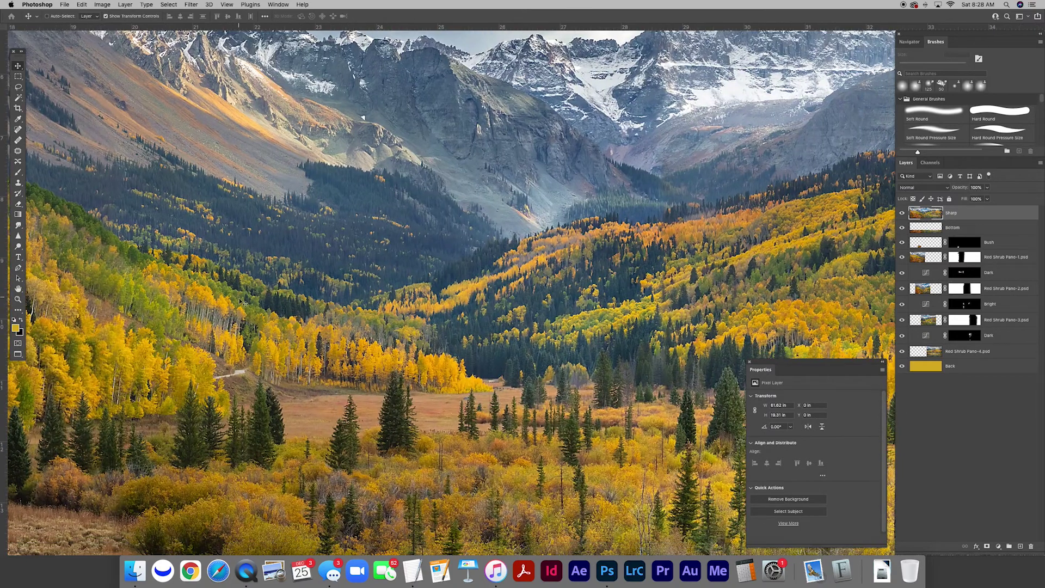
pyautogui.press('super+0')
pyautogui.press('super+minus')
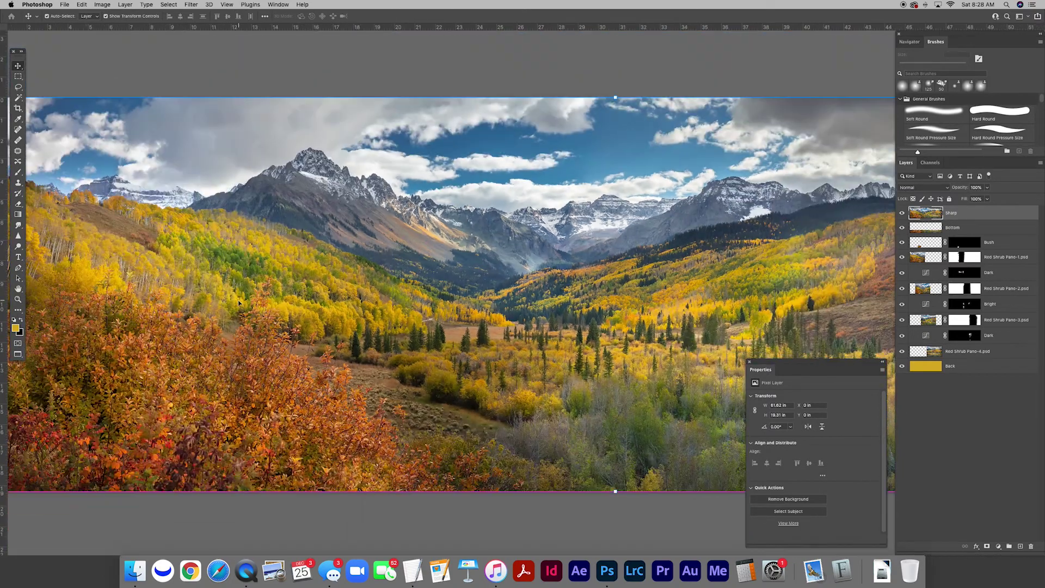
# - Add a black layer mask to the Sharp layer to hide all of its sharpening
pyautogui.press('super+minus')
pyautogui.scroll(-3, 305, 294)
pyautogui.hscroll(4, 305, 294)
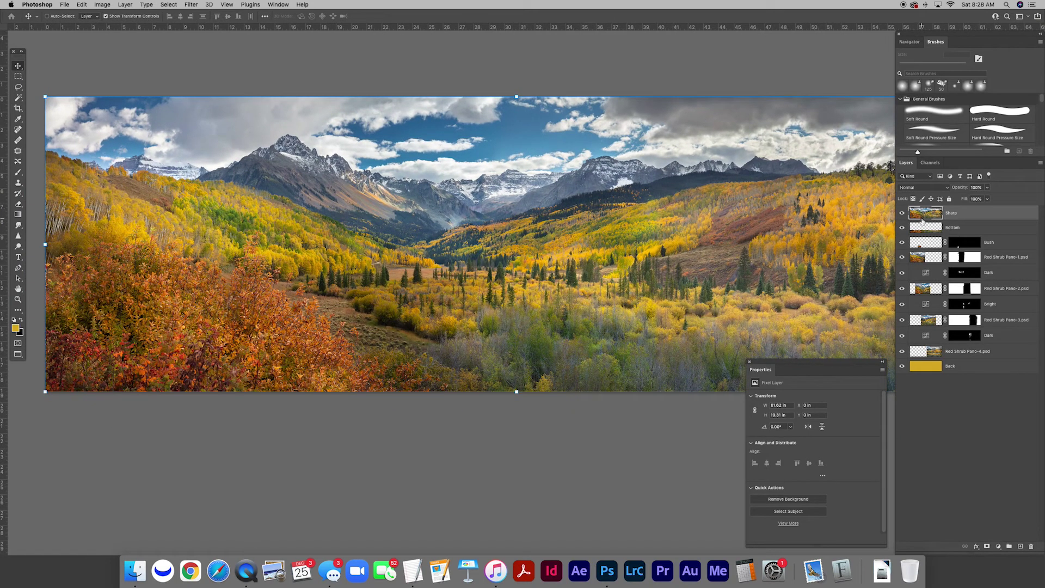
pyautogui.keyDown('alt'); pyautogui.click(988, 547); pyautogui.keyUp('alt')
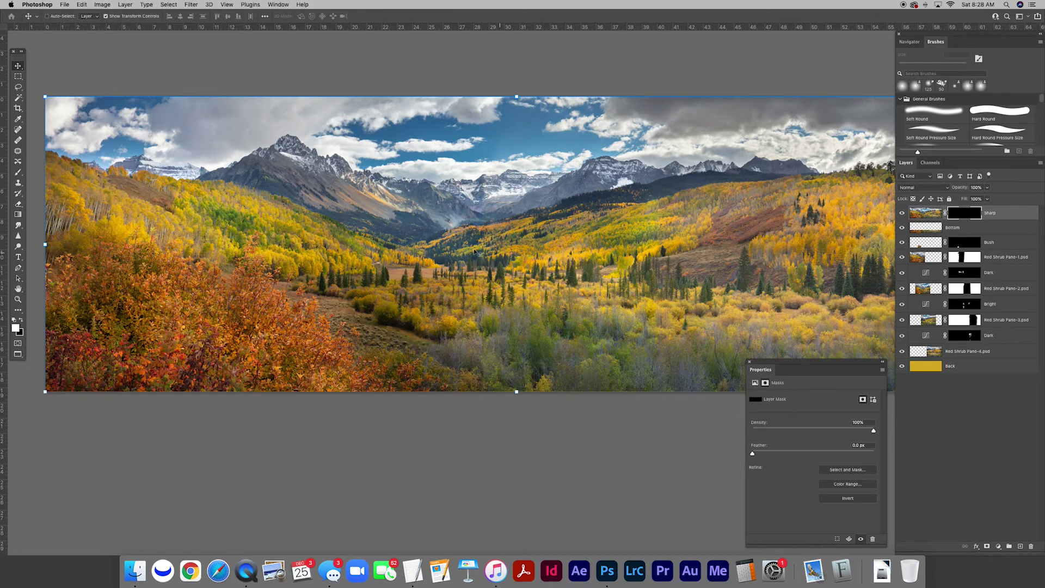
# - Paint white on the Sharp mask across the hillsides, trees and shrubs with a 1000 px Soft Round brush at 30% opacity
pyautogui.press('b')
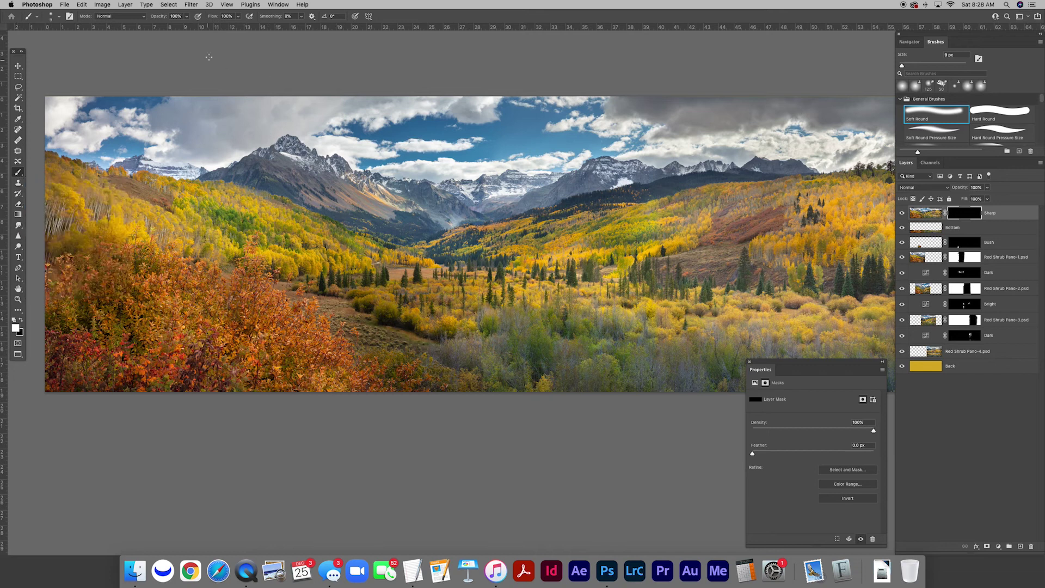
pyautogui.click(174, 17)
pyautogui.write('30')
pyautogui.press('Return')
pyautogui.press(']')
pyautogui.press(']')
pyautogui.press(']')
pyautogui.press(']')
pyautogui.press(']')
pyautogui.press(']')
pyautogui.press(']')
pyautogui.press(']')
pyautogui.press(']')
pyautogui.press(']')
pyautogui.press(']')
pyautogui.press(']')
pyautogui.press(']')
pyautogui.press(']')
pyautogui.press(']')
pyautogui.press(']')
pyautogui.press(']')
pyautogui.press(']')
pyautogui.press(']')
pyautogui.press(']')
pyautogui.press(']')
pyautogui.press(']')
pyautogui.press(']')
pyautogui.moveTo(512, 275)
pyautogui.mouseDown()
pyautogui.moveTo(383, 294)
pyautogui.moveTo(552, 296)
pyautogui.moveTo(213, 266)
pyautogui.mouseUp()
pyautogui.scroll(-2, 578, 336)
pyautogui.hscroll(2, 578, 335)
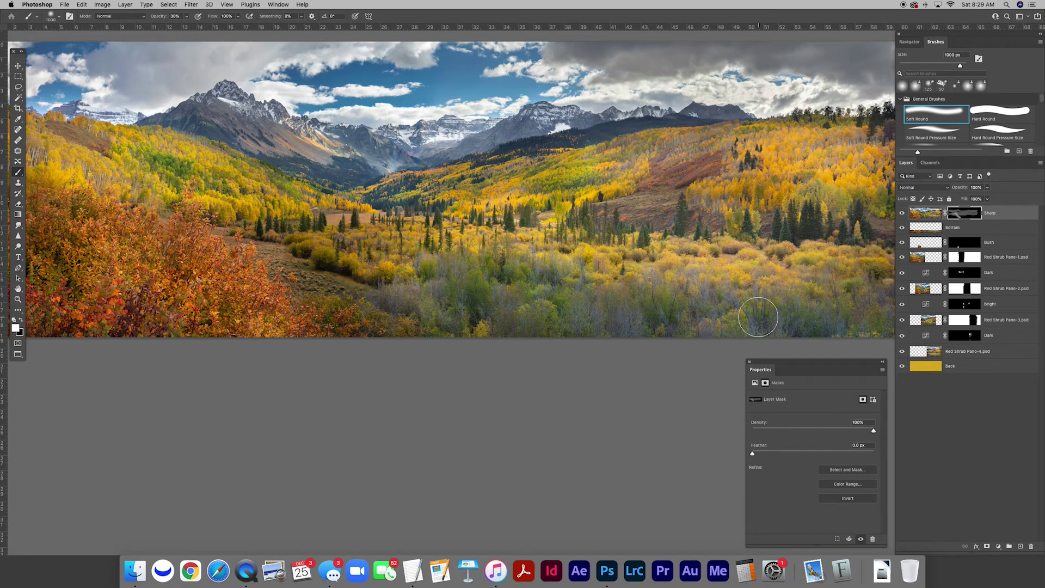
pyautogui.moveTo(542, 279)
pyautogui.mouseDown()
pyautogui.moveTo(550, 343)
pyautogui.moveTo(552, 334)
pyautogui.mouseUp()
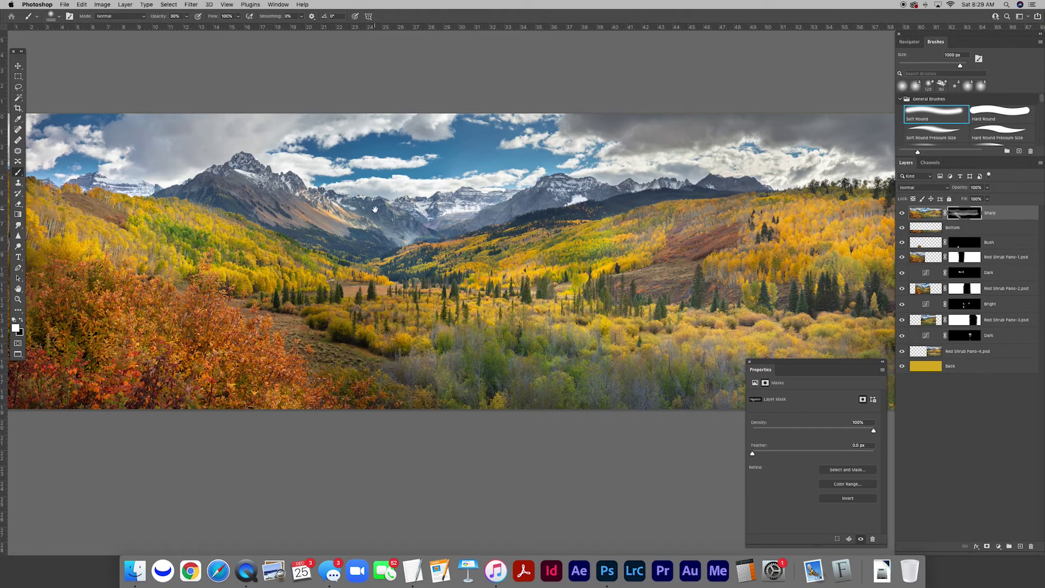
# - Compare the central mountain ridge in close-up with the masked Sharp layer hidden and shown
pyautogui.press('super+plus')
pyautogui.press('super+plus')
pyautogui.press('super+plus')
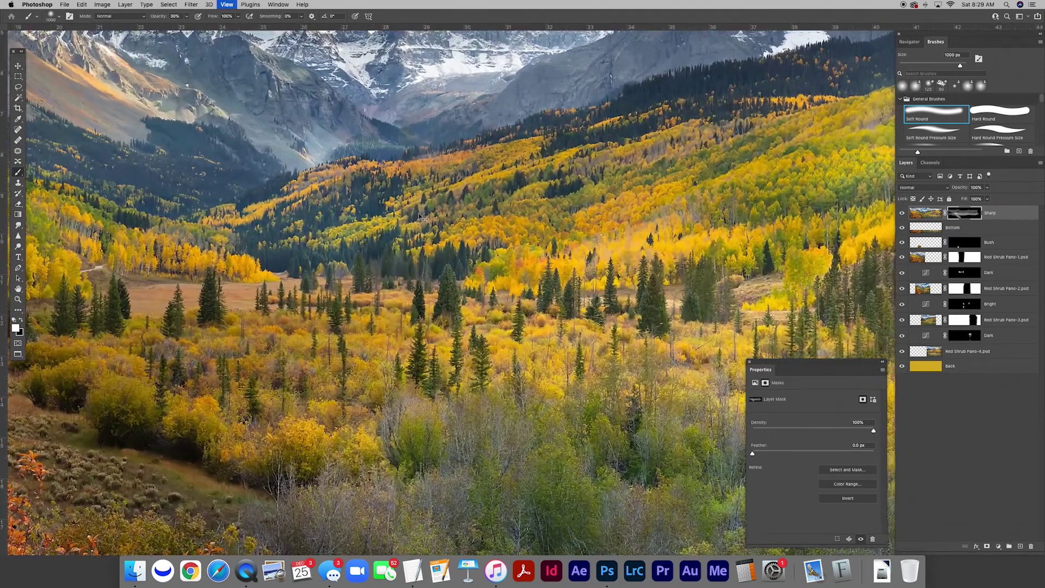
pyautogui.moveTo(422, 217); pyautogui.dragTo(562, 283)
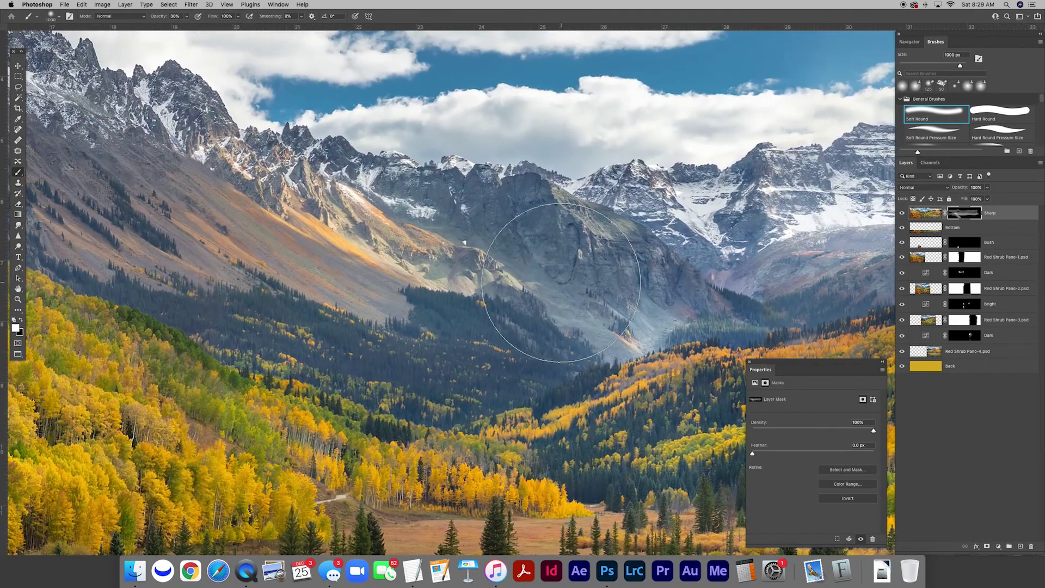
pyautogui.press('super+plus')
pyautogui.moveTo(555, 276)
pyautogui.mouseDown()
pyautogui.moveTo(528, 250)
pyautogui.moveTo(545, 246)
pyautogui.mouseUp()
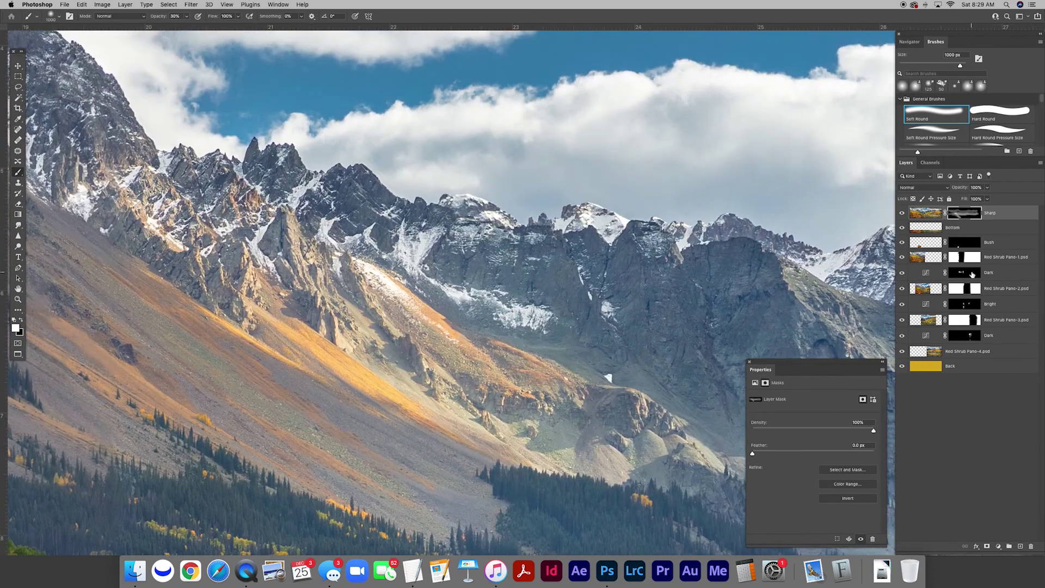
pyautogui.click(902, 214)
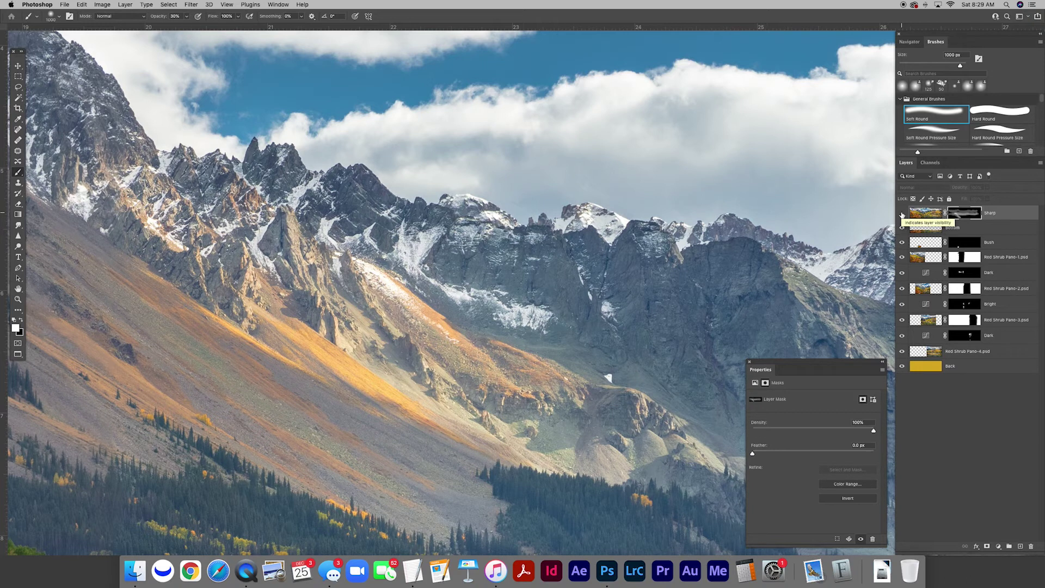
pyautogui.click(902, 213)
pyautogui.press('v')
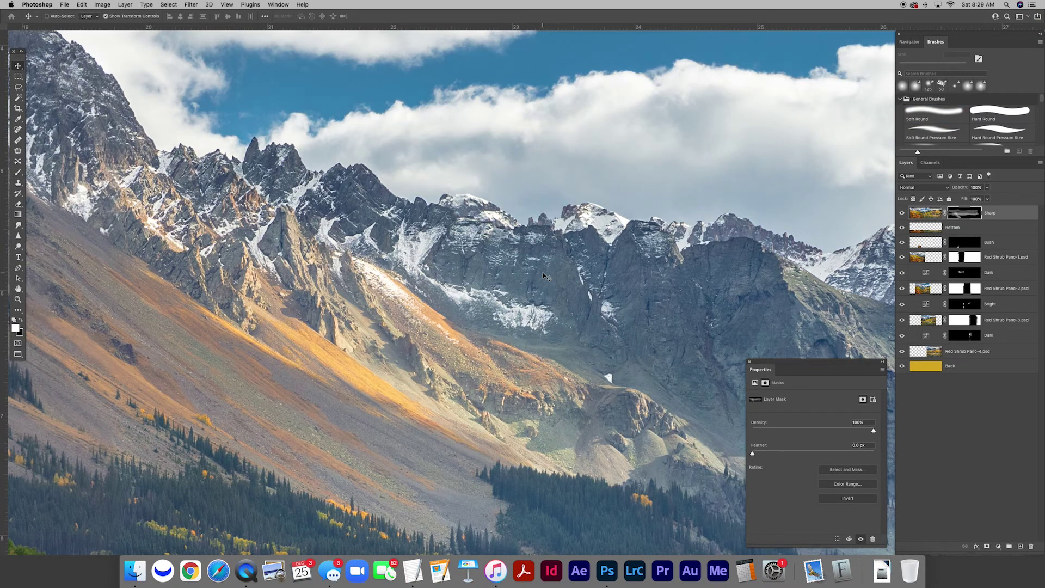
# - Examine the selectively sharpened mountains, aspen hillsides and red shrubs in a wider view across the panorama
pyautogui.press('super+minus')
pyautogui.press('super+minus')
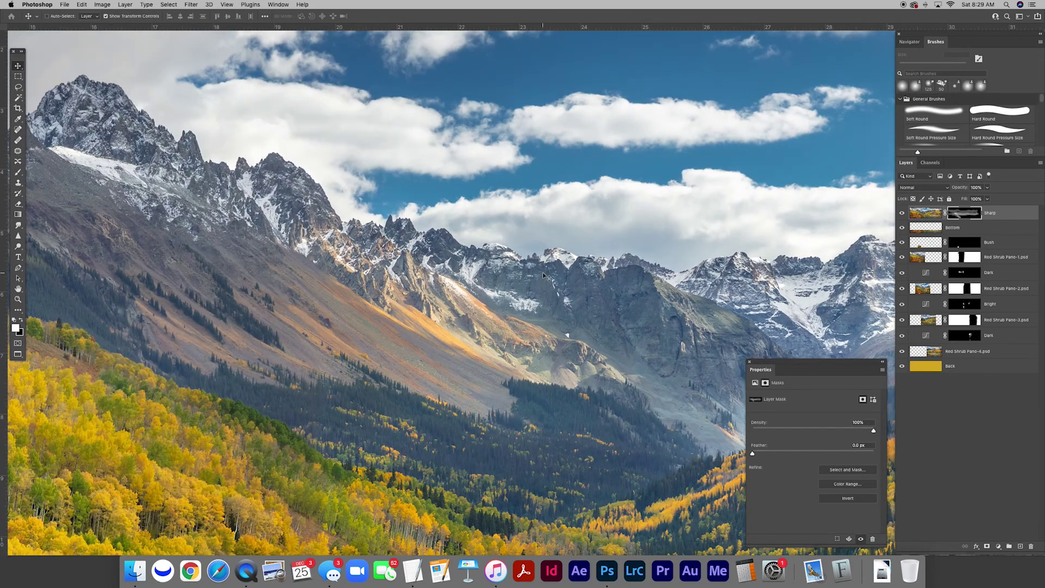
pyautogui.moveTo(593, 343); pyautogui.dragTo(508, 265)
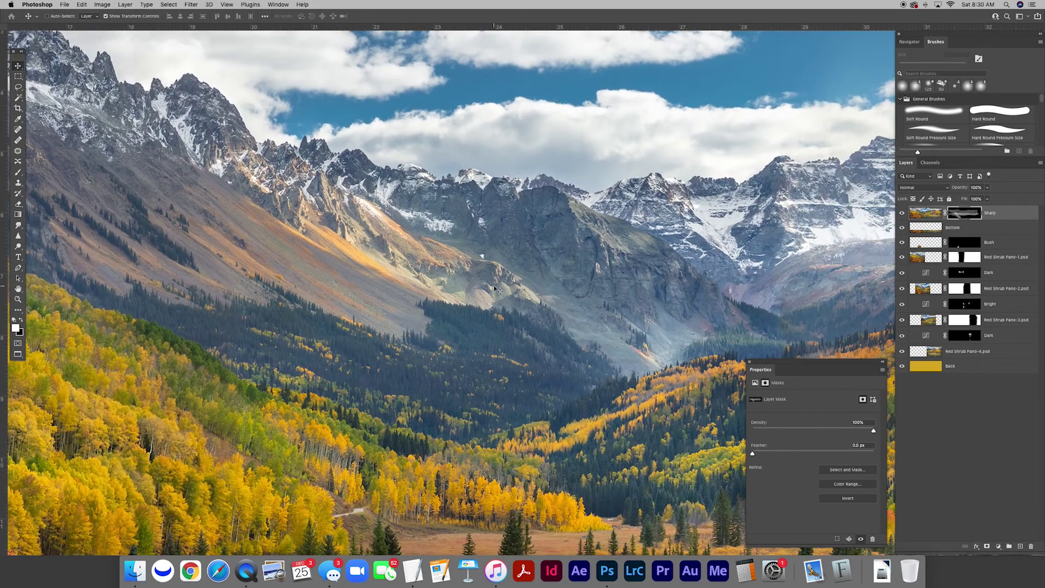
pyautogui.press('super+minus')
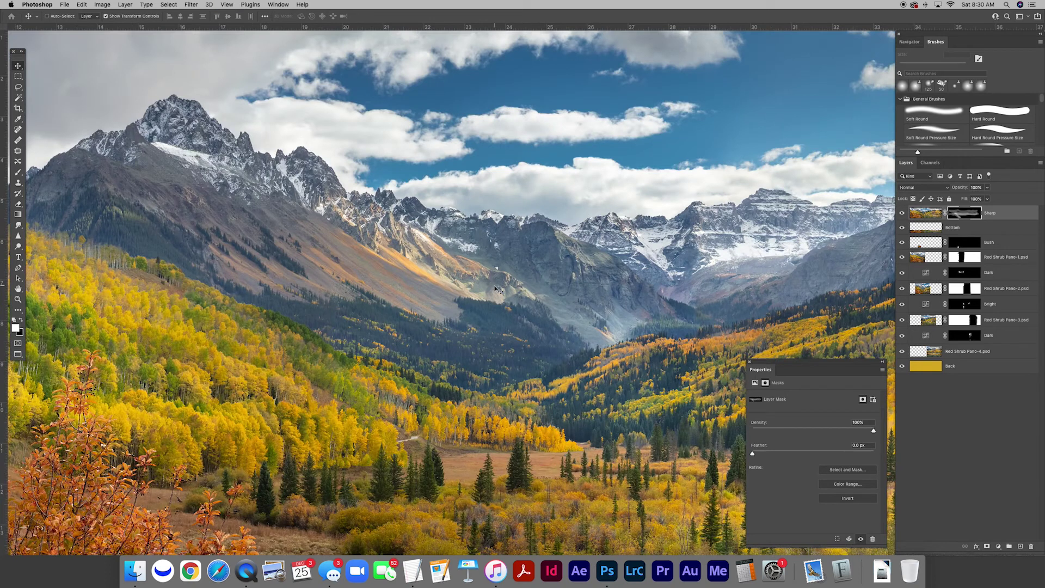
pyautogui.hscroll(15, 489, 284)
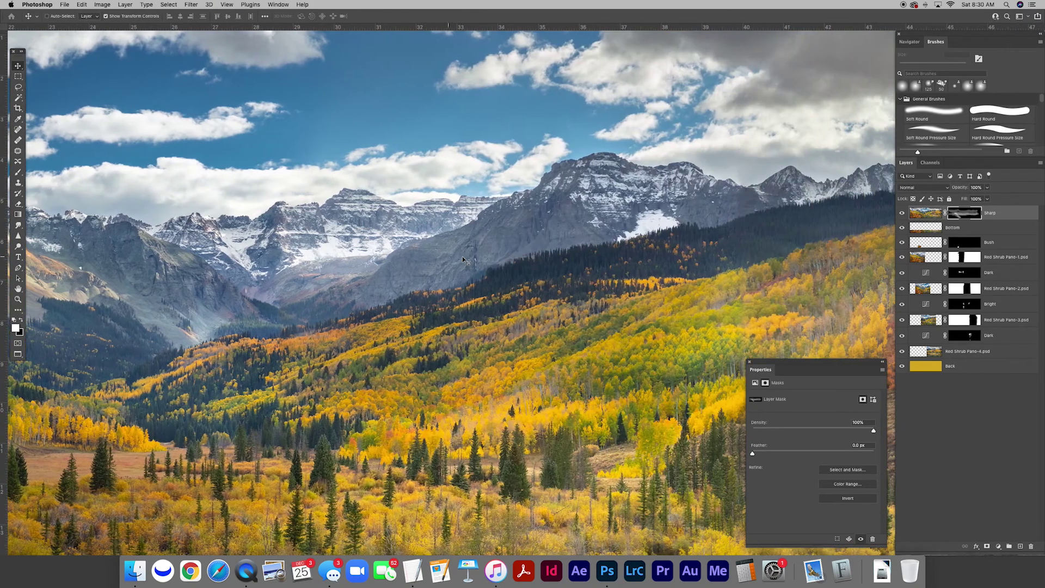
pyautogui.hscroll(-6, 463, 256)
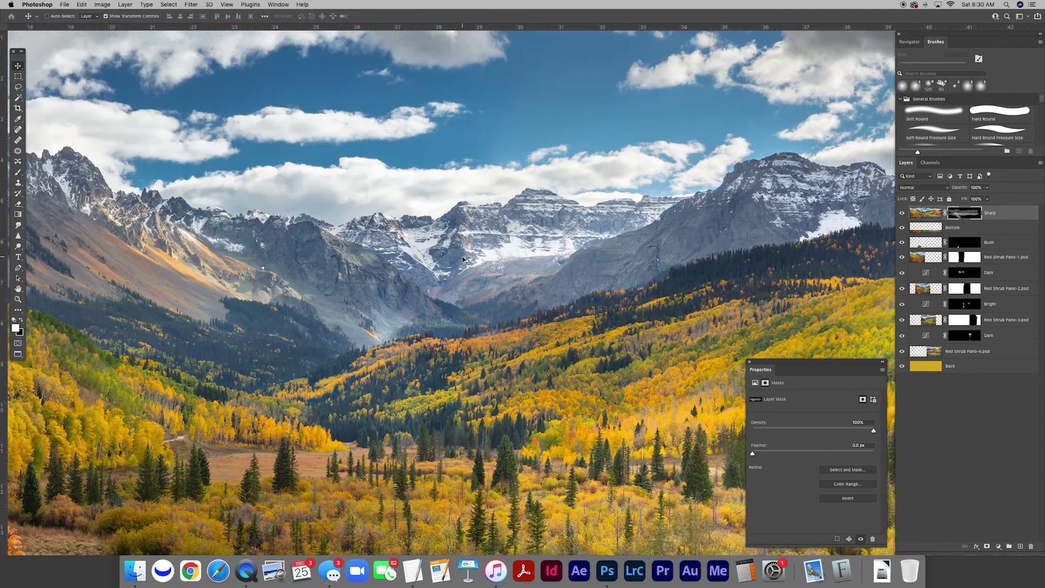
pyautogui.hscroll(-11, 462, 257)
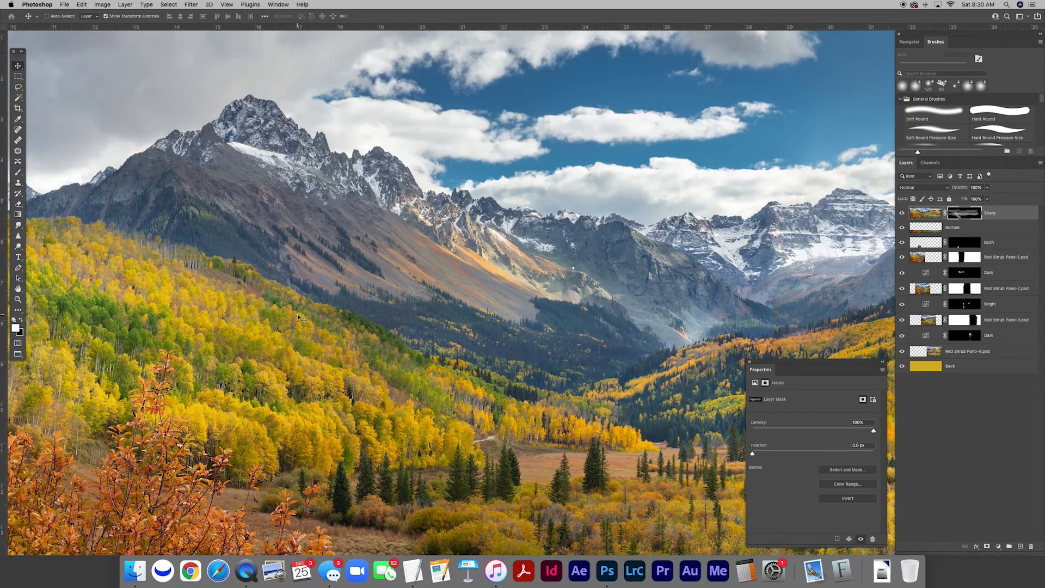
pyautogui.hscroll(-10, 302, 351)
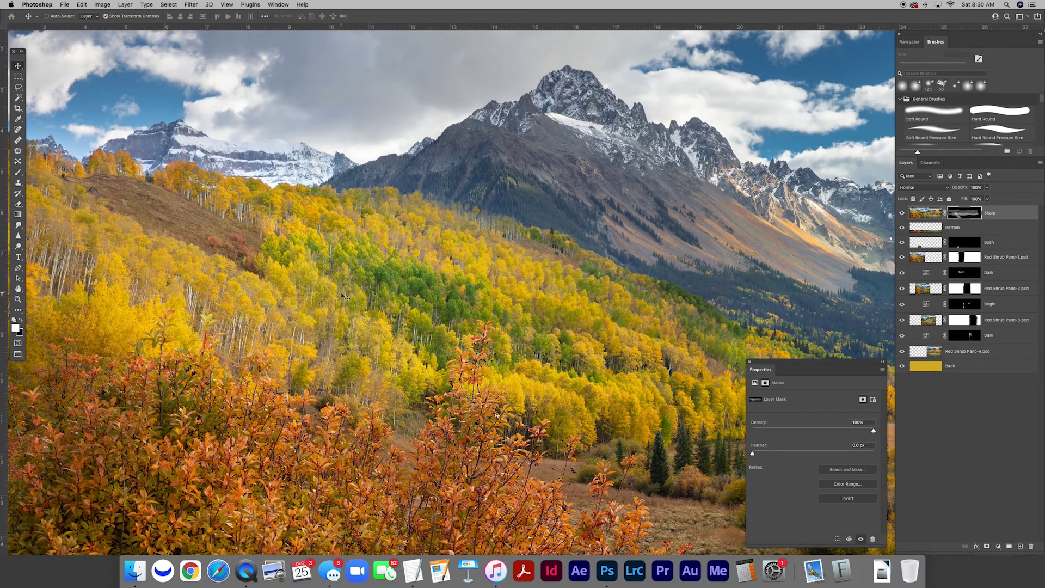
pyautogui.scroll(-8, 343, 297)
pyautogui.hscroll(4, 343, 297)
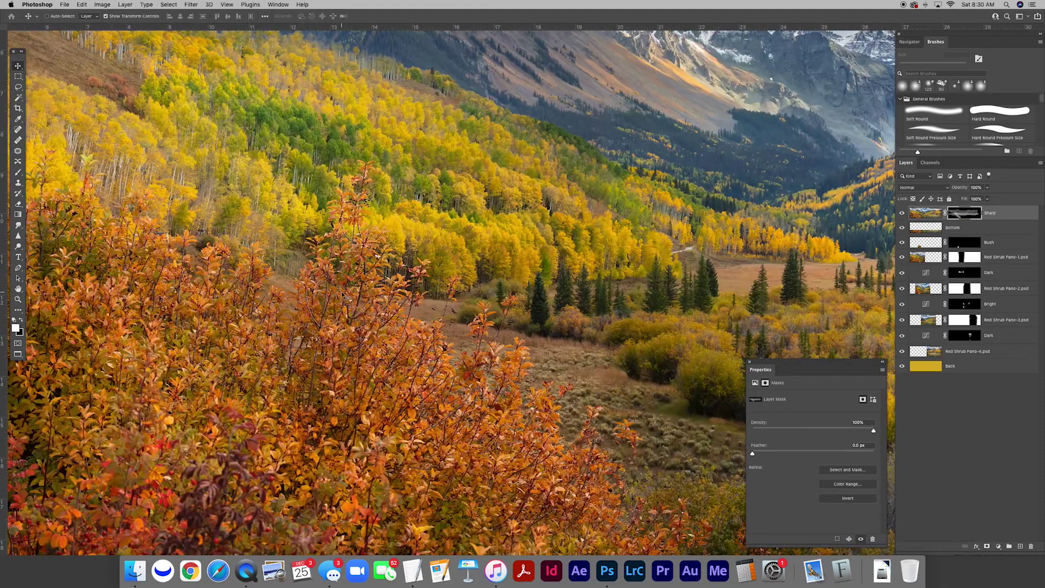
# - Inspect the red shrub branches, yellow aspens and meadow in close-up for sharpening quality
pyautogui.scroll(3, 343, 297)
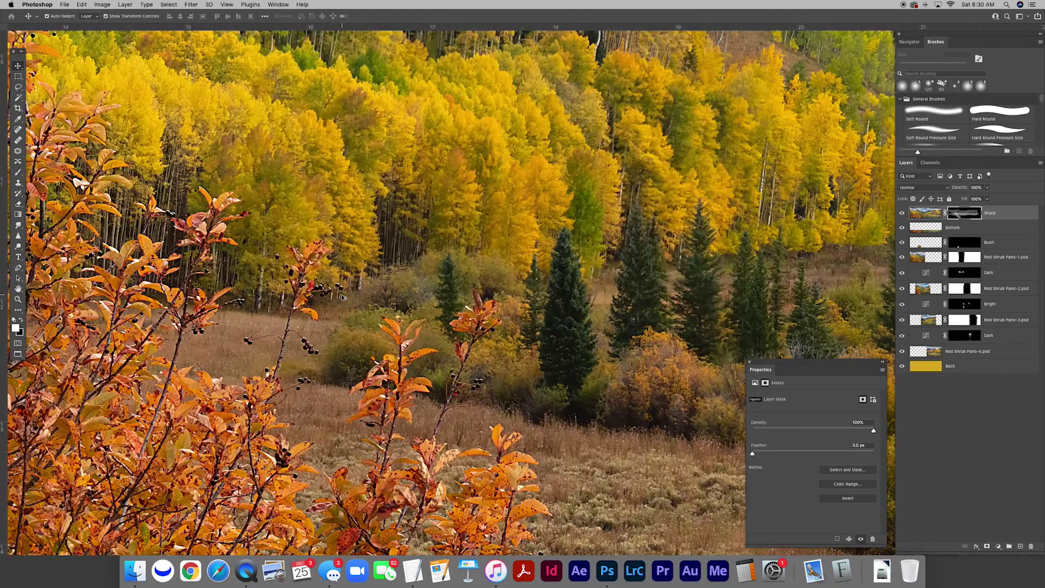
pyautogui.scroll(4, 343, 296)
pyautogui.scroll(3, 424, 249)
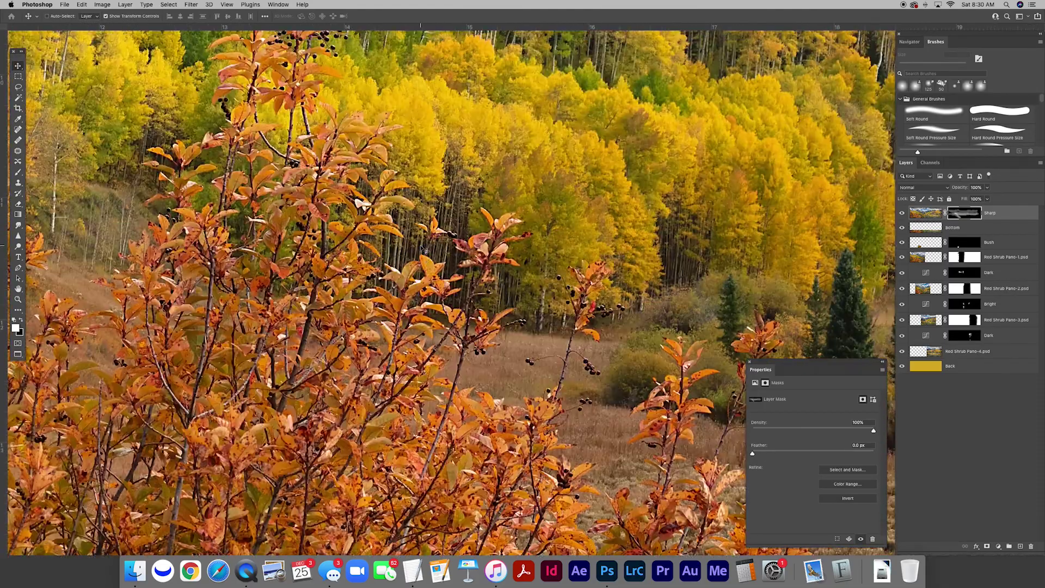
pyautogui.scroll(3, 421, 249)
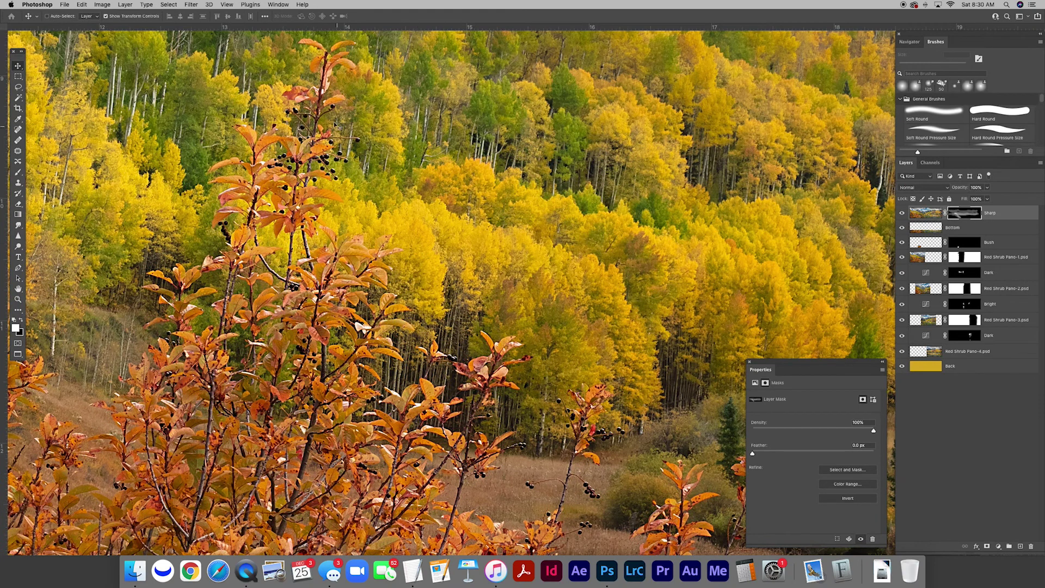
pyautogui.scroll(-5, 493, 371)
pyautogui.hscroll(5, 492, 371)
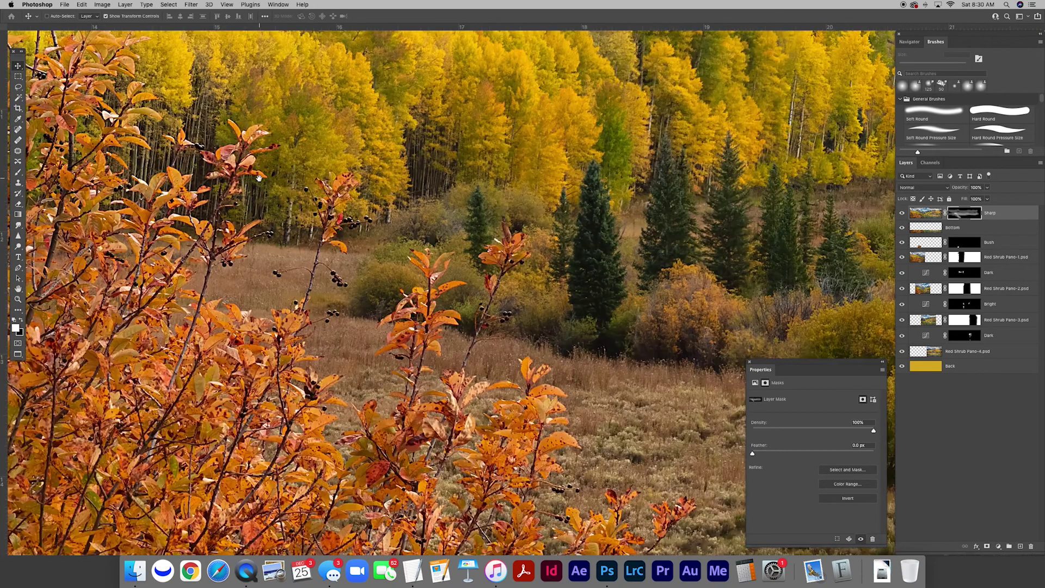
pyautogui.scroll(-2, 521, 344)
pyautogui.hscroll(-2, 521, 344)
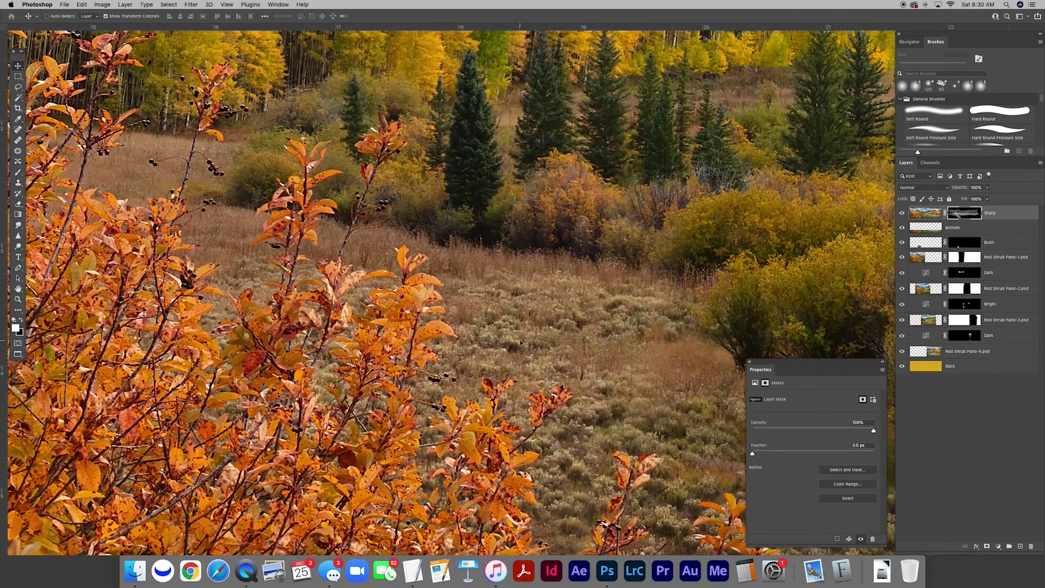
pyautogui.scroll(5, 521, 344)
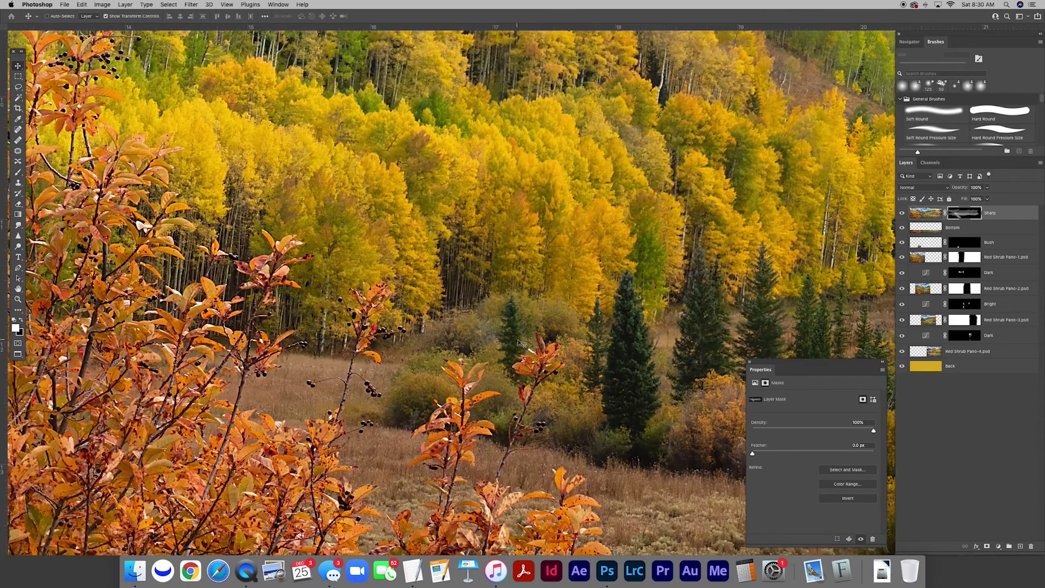
pyautogui.scroll(-4, 641, 296)
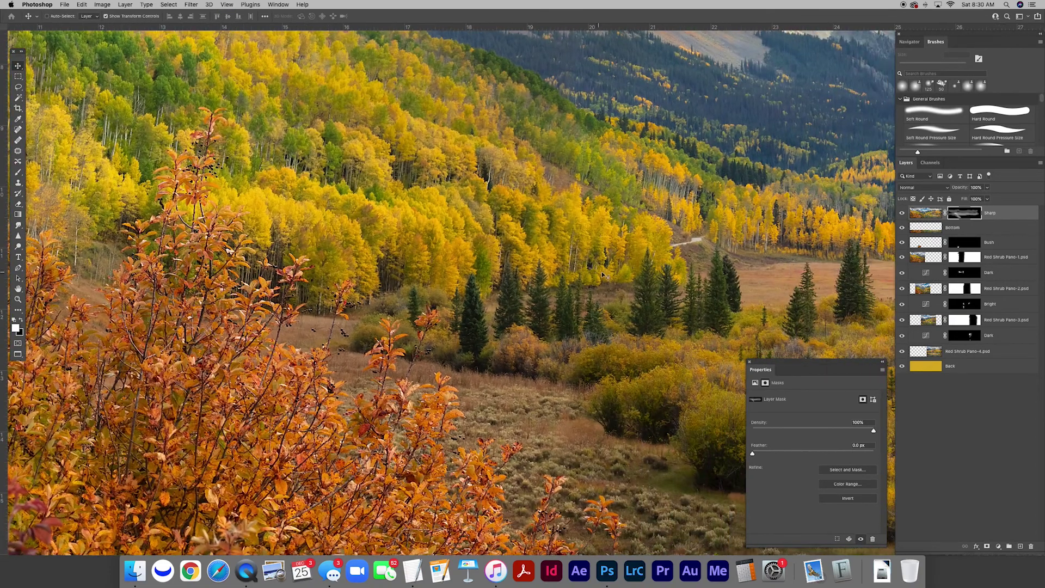
# - Set the Sharp layer's opacity to 80%
pyautogui.click(926, 213)
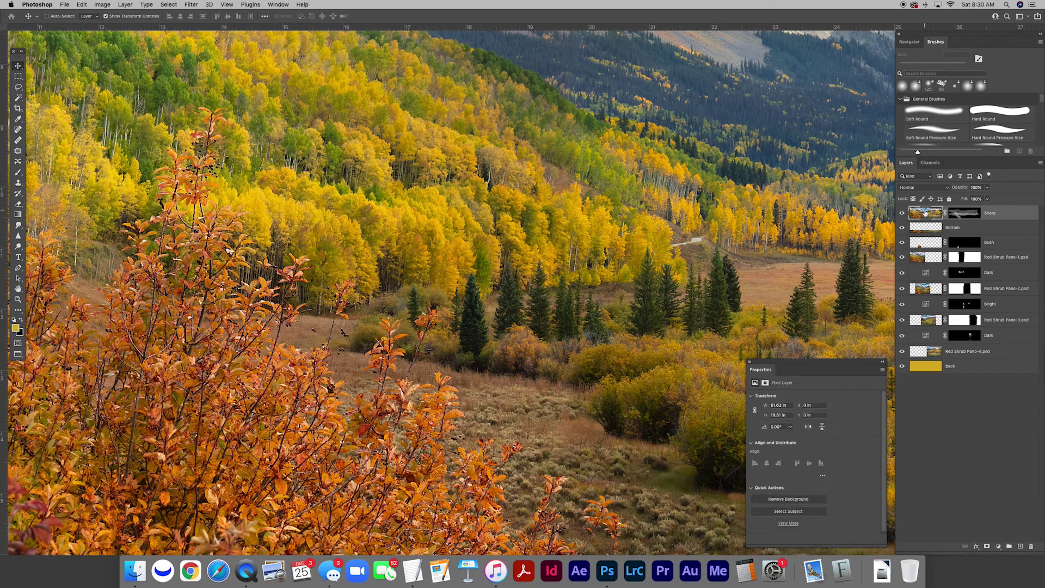
pyautogui.click(973, 188)
pyautogui.write('80')
# - Examine the sharpened shrubs, aspens and mountains in close-up and across the whole panorama at the reduced layer opacity
pyautogui.moveTo(259, 302); pyautogui.dragTo(381, 329)
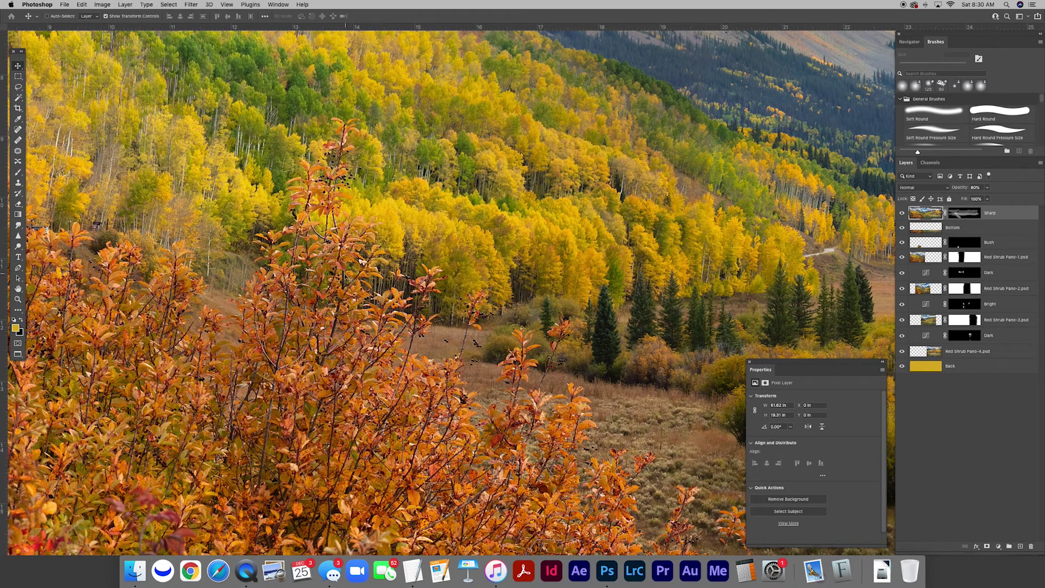
pyautogui.moveTo(694, 195); pyautogui.dragTo(348, 268)
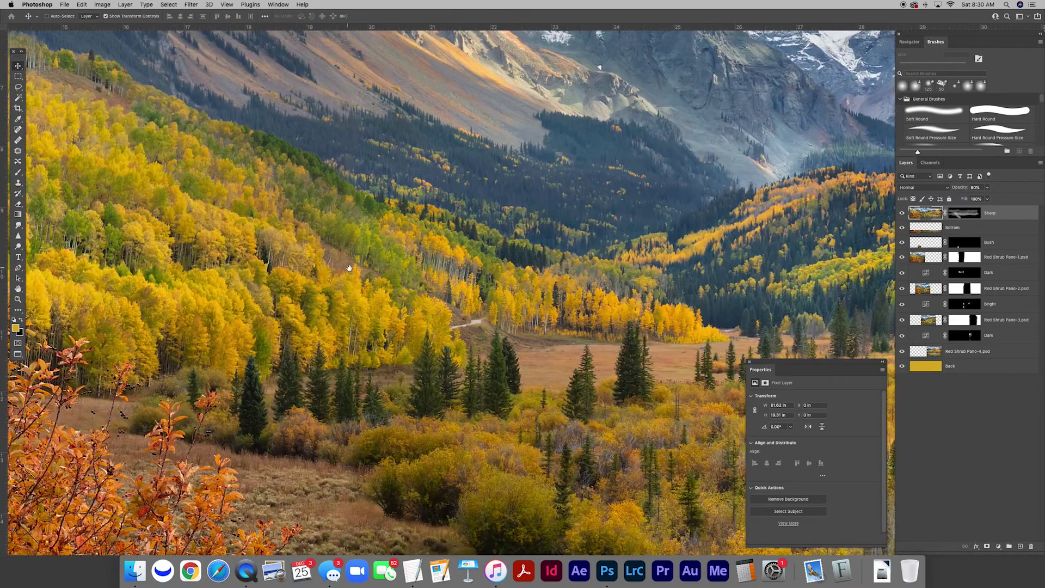
pyautogui.press('super+0')
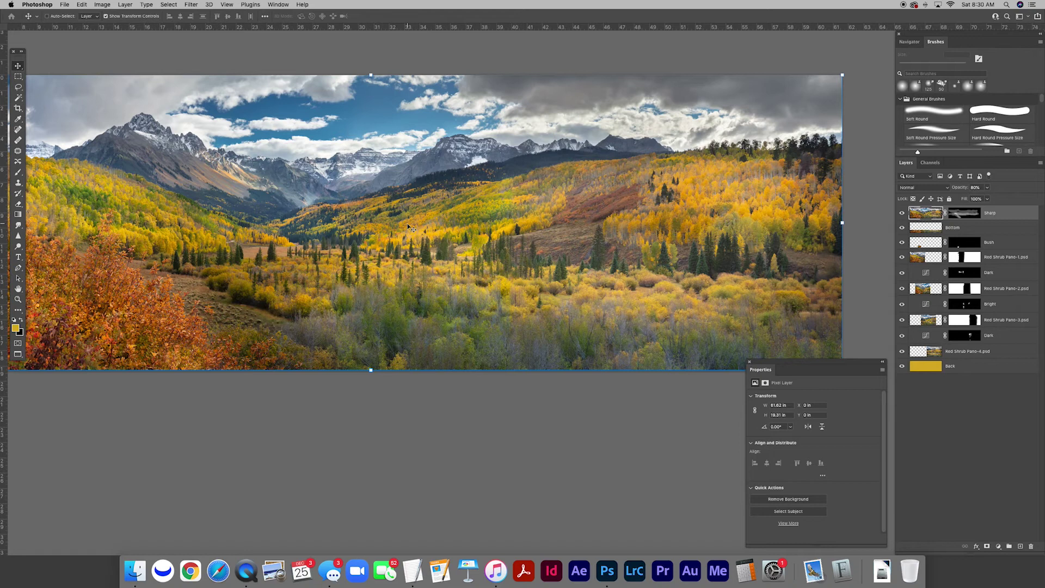
pyautogui.hscroll(-3, 409, 228)
pyautogui.press('super+minus')
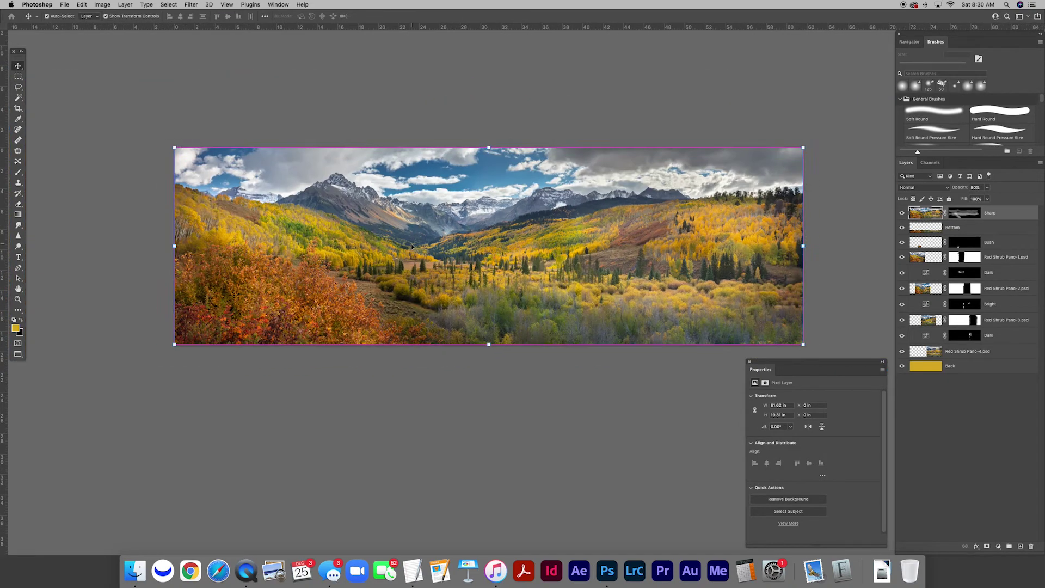
pyautogui.scroll(-2, 430, 251)
pyautogui.hscroll(1, 431, 250)
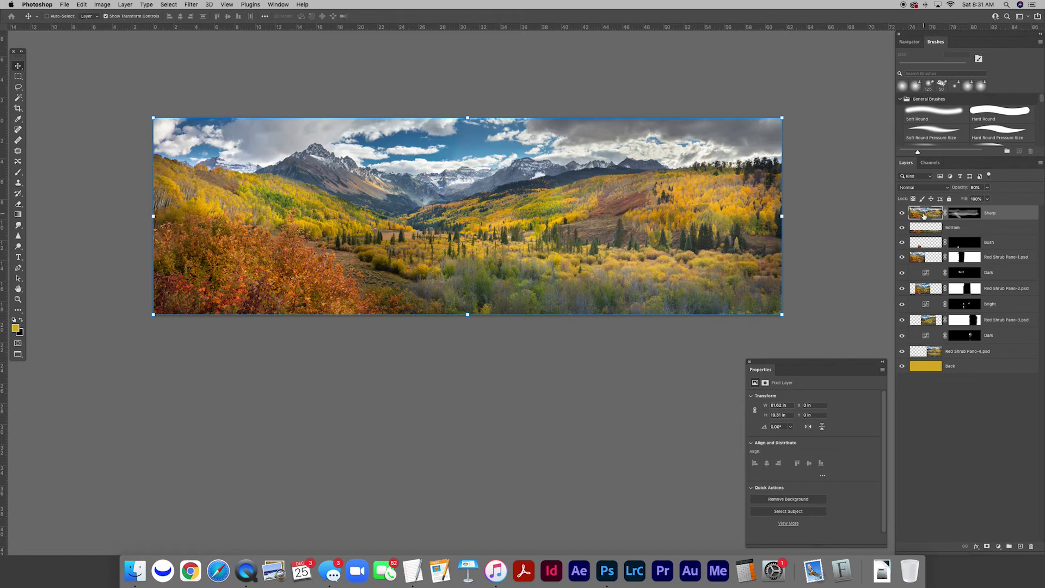
# - Add a Curves adjustment layer above Sharp, raise the RGB midtones to brighten the image, and name the layer Light
pyautogui.click(1000, 547)
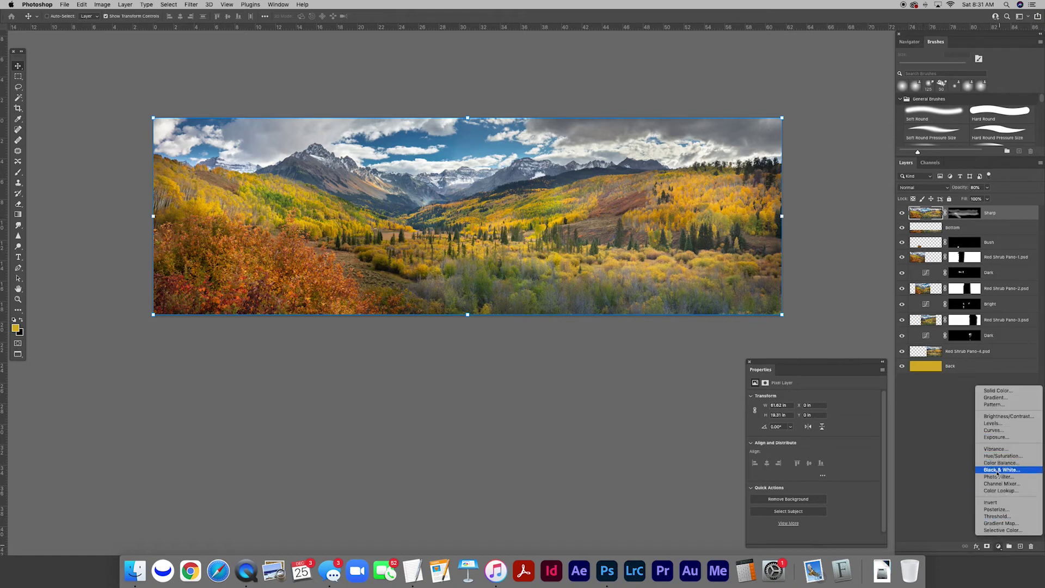
pyautogui.click(994, 430)
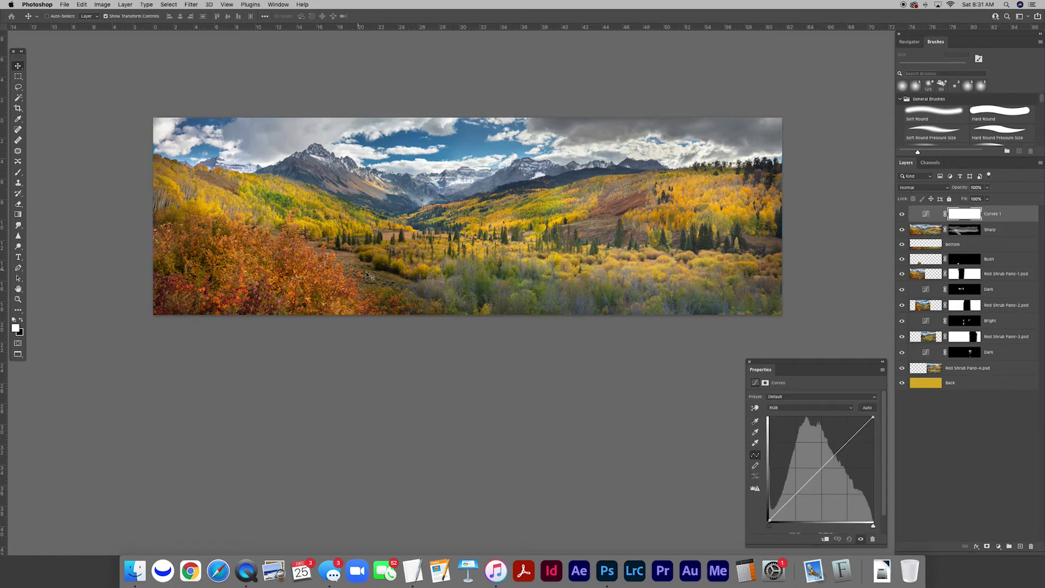
pyautogui.moveTo(822, 468); pyautogui.dragTo(812, 460)
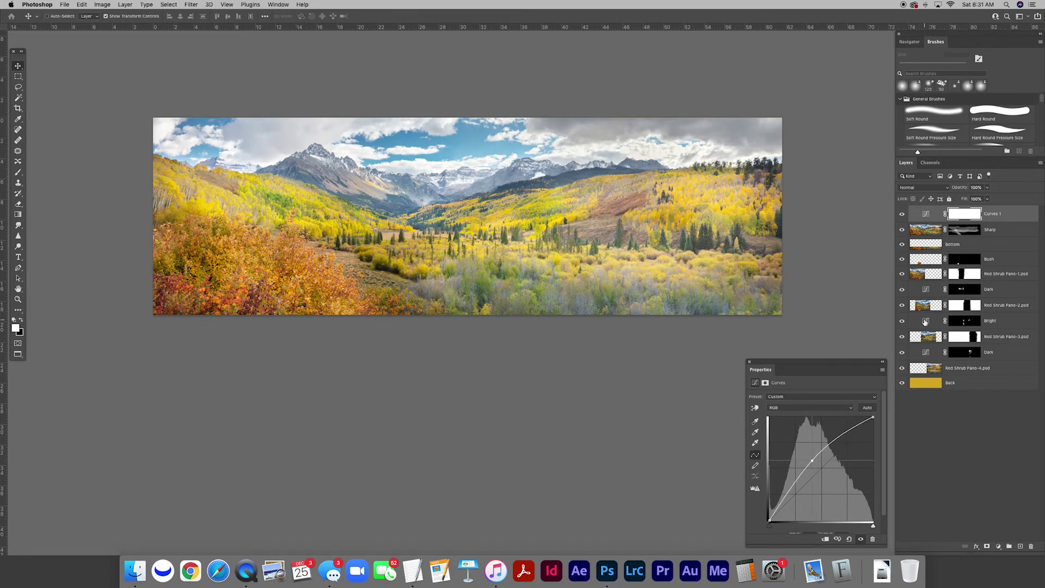
pyautogui.doubleClick(992, 214)
pyautogui.write('Light')
pyautogui.press('Return')
# - Invert the Light mask to black and paint white over the shrubs and nearby meadow with a 1300 px Soft Round brush at 30% opacity
pyautogui.click(968, 218)
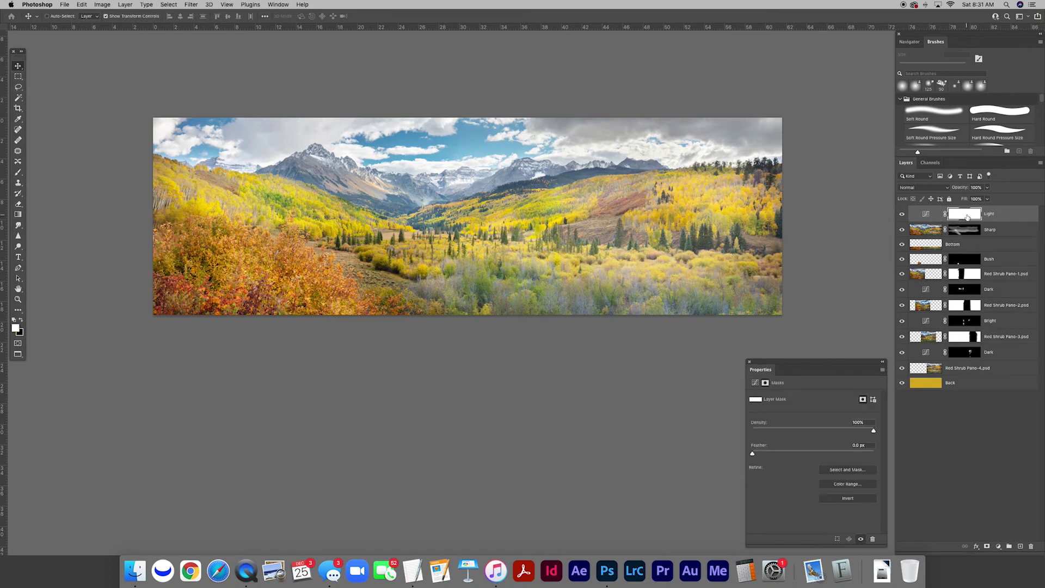
pyautogui.press('super+i')
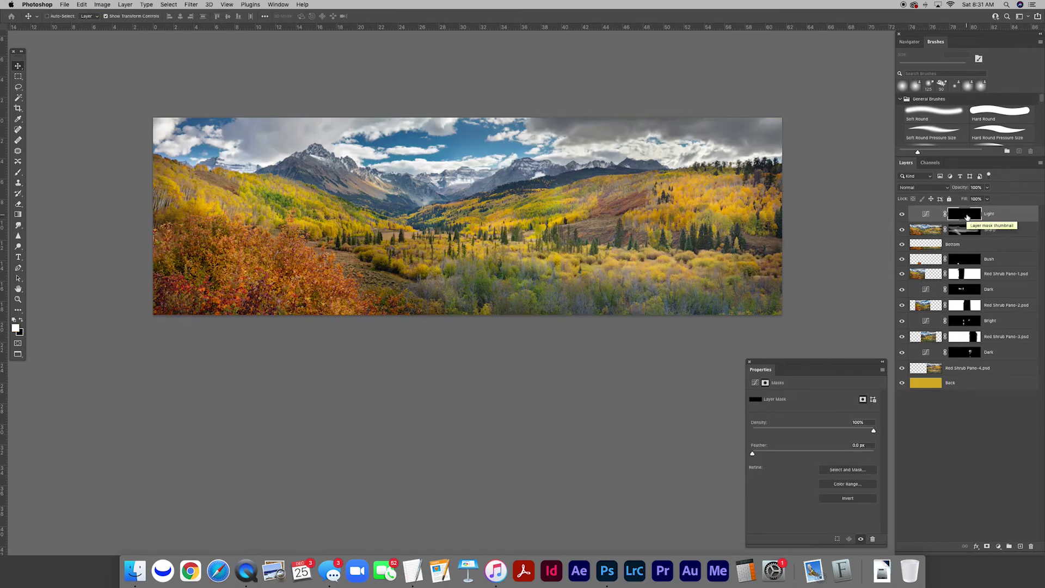
pyautogui.press('b')
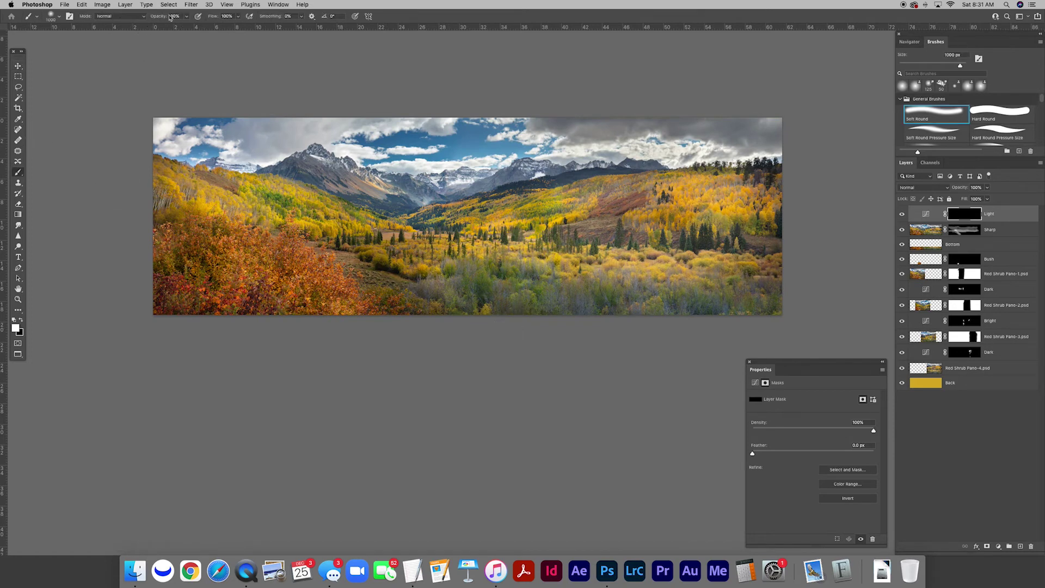
pyautogui.press(']')
pyautogui.press(']')
pyautogui.press(']')
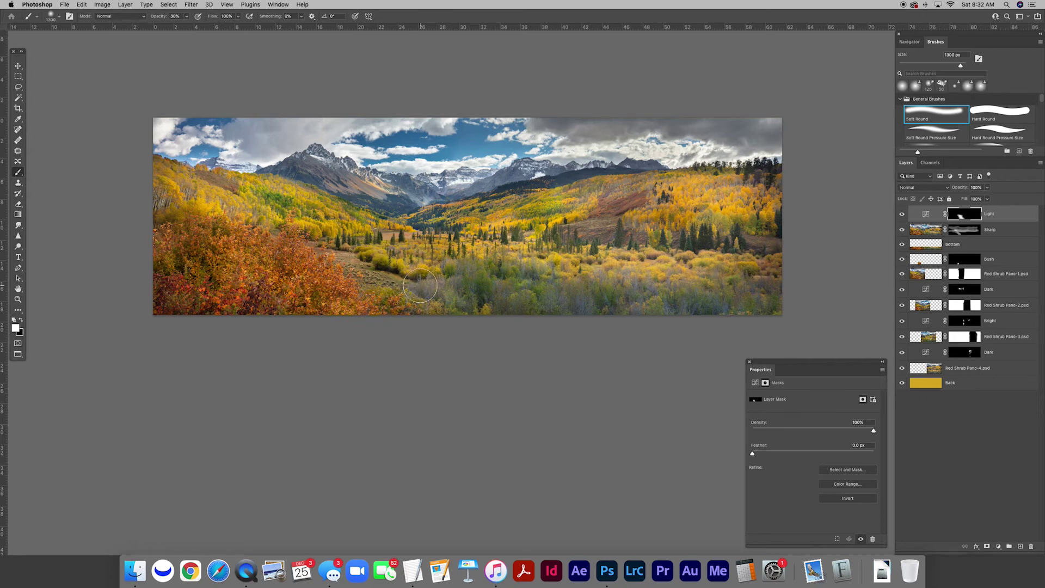
pyautogui.click(904, 215)
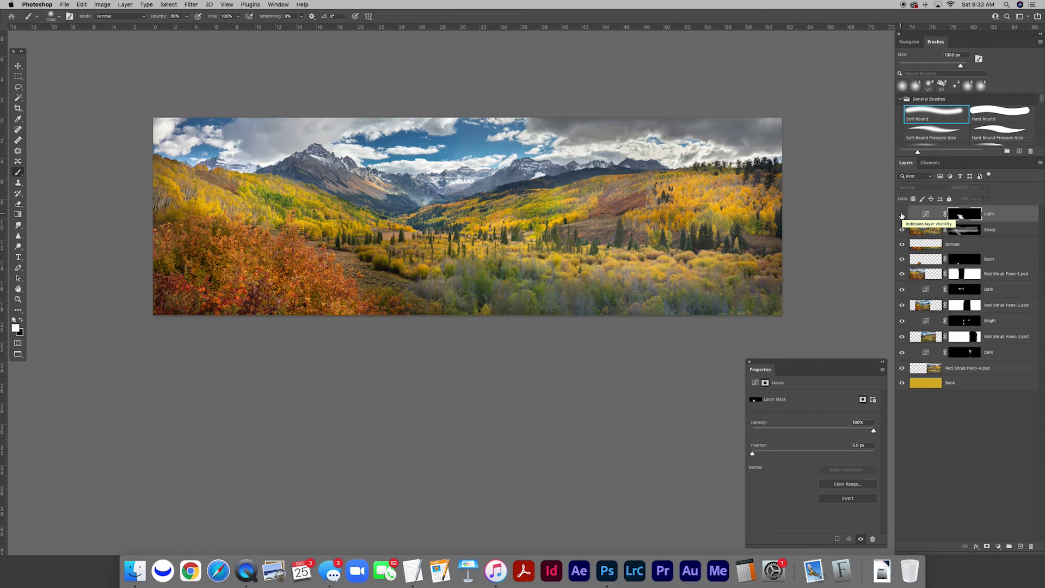
pyautogui.click(902, 216)
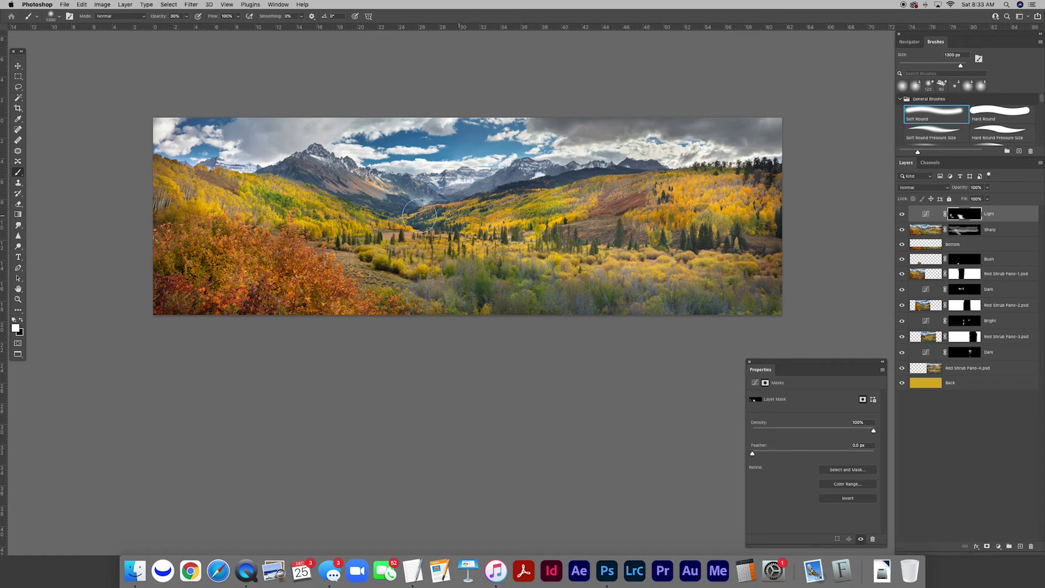
# - Add a Color Balance layer, shift the midtones toward red and yellow, and name the layer Orange
pyautogui.hscroll(-3, 411, 215)
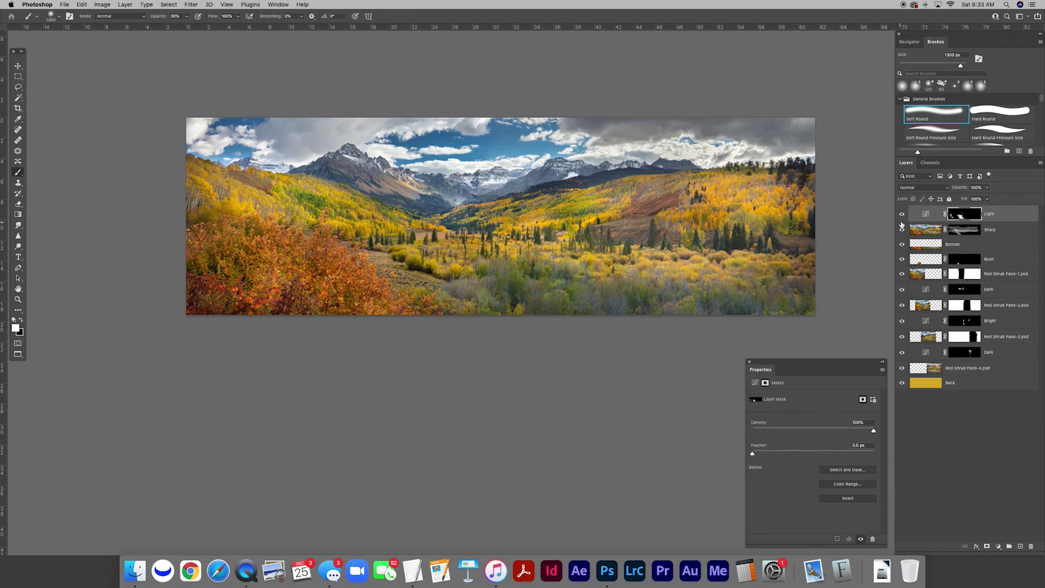
pyautogui.click(999, 546)
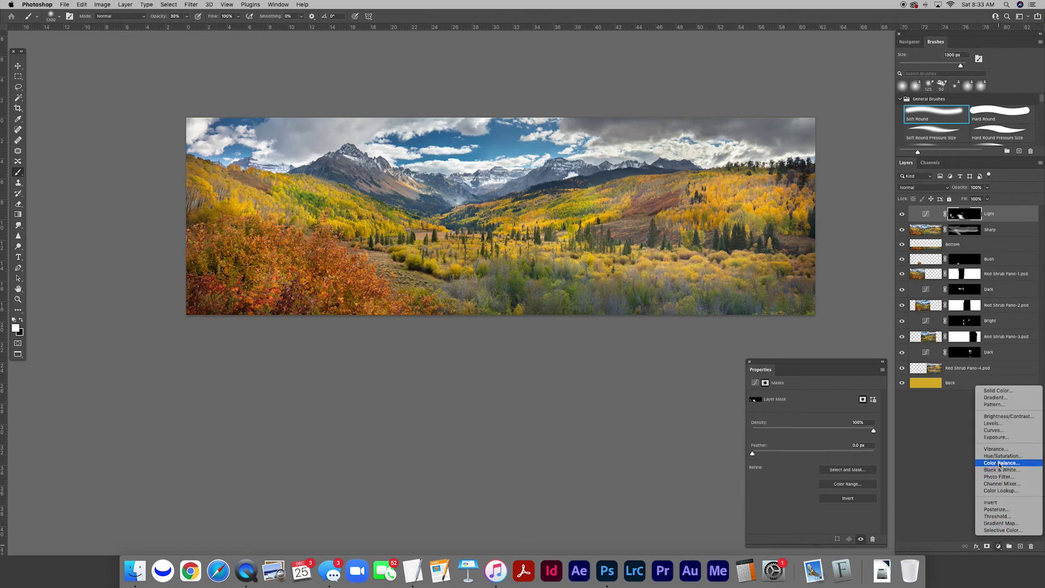
pyautogui.click(996, 464)
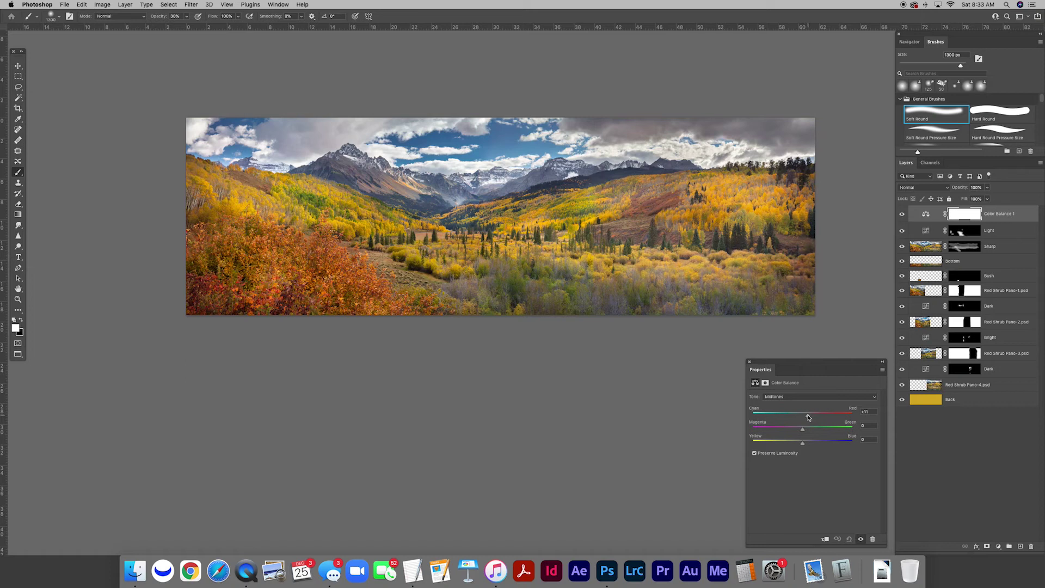
pyautogui.click(811, 417)
pyautogui.doubleClick(999, 214)
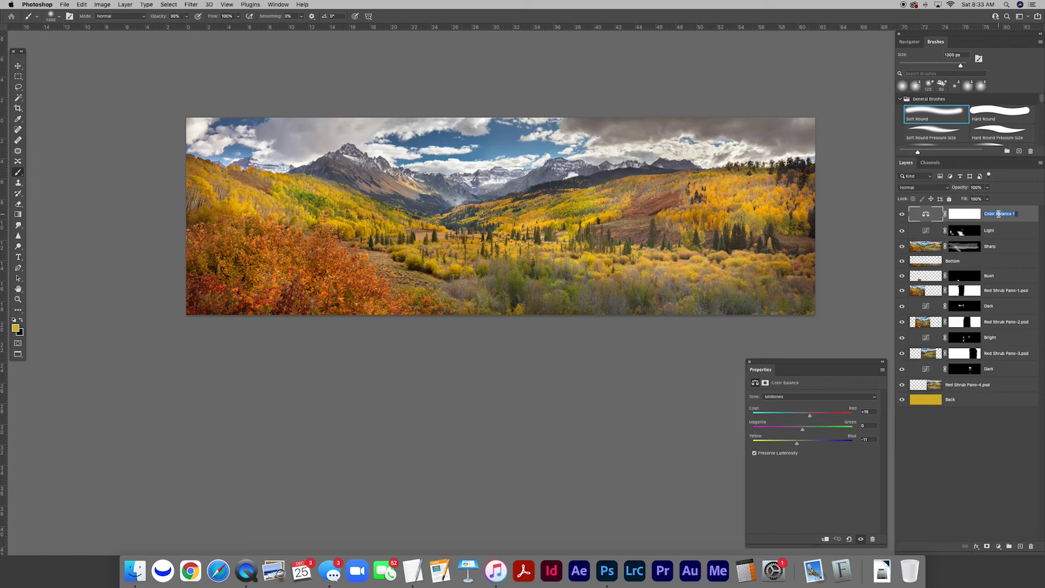
pyautogui.write('Crange')
# - Invert the Orange mask to black and paint white over the red shrubs and autumn hillsides with a Soft Round brush at 30% opacity
pyautogui.click(967, 218)
pyautogui.press('super+i')
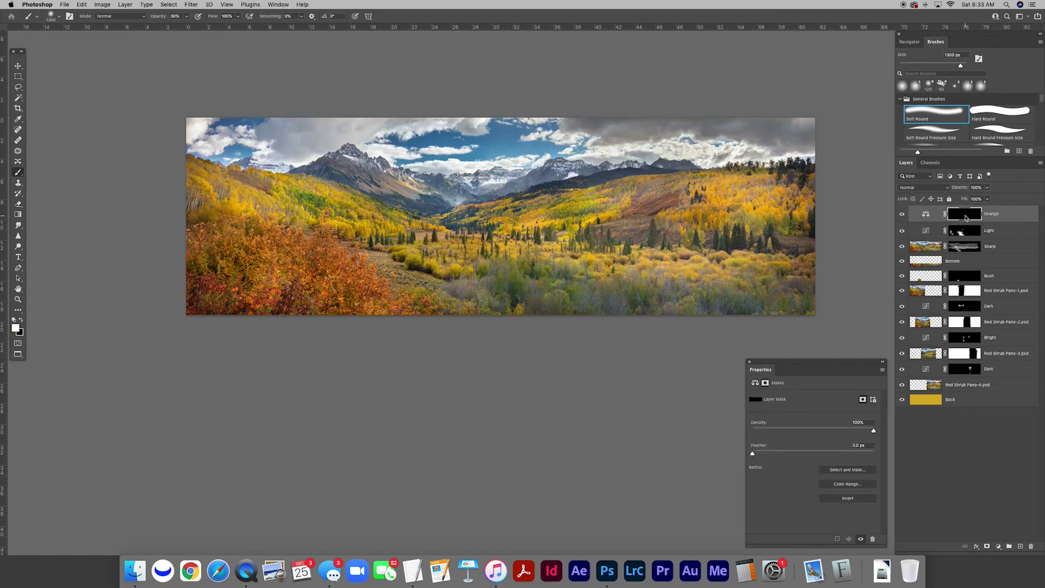
pyautogui.moveTo(274, 265)
pyautogui.mouseDown()
pyautogui.moveTo(218, 261)
pyautogui.moveTo(202, 283)
pyautogui.moveTo(270, 321)
pyautogui.moveTo(343, 303)
pyautogui.moveTo(419, 311)
pyautogui.moveTo(346, 253)
pyautogui.moveTo(297, 239)
pyautogui.moveTo(218, 242)
pyautogui.moveTo(209, 285)
pyautogui.moveTo(399, 301)
pyautogui.moveTo(217, 250)
pyautogui.moveTo(239, 257)
pyautogui.mouseUp()
pyautogui.press('[')
pyautogui.press('[')
pyautogui.press('[')
pyautogui.press('[')
pyautogui.press('[')
# - Compare the panorama's autumn colors with the Orange layer hidden and shown
pyautogui.click(902, 215)
pyautogui.click(903, 215)
pyautogui.click(903, 215)
pyautogui.click(903, 215)
# - Add a Curves adjustment layer above Orange, pull the RGB midtones down to darken the image, and name the layer Dark
pyautogui.scroll(2, 501, 222)
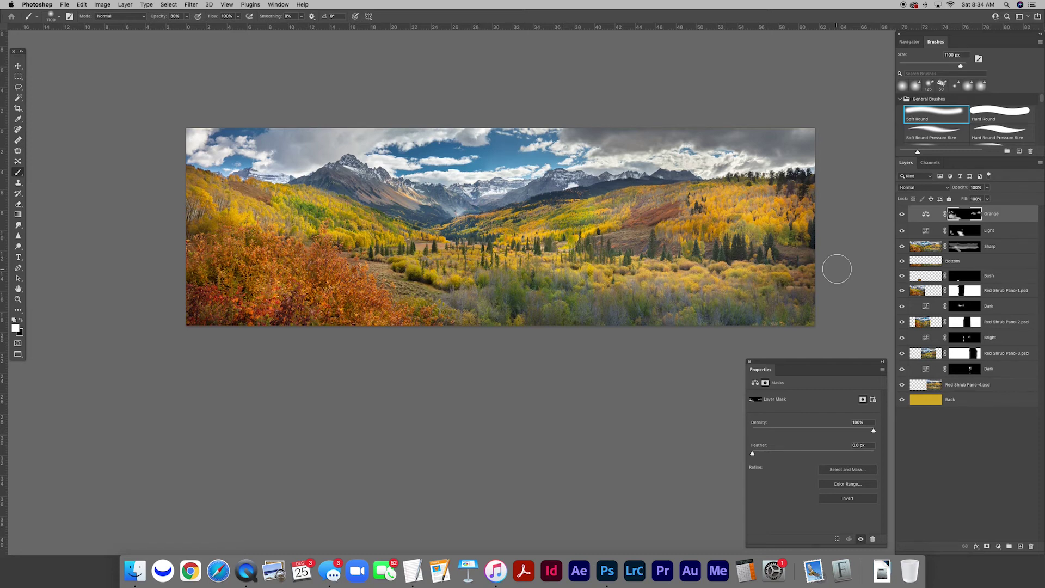
pyautogui.click(998, 546)
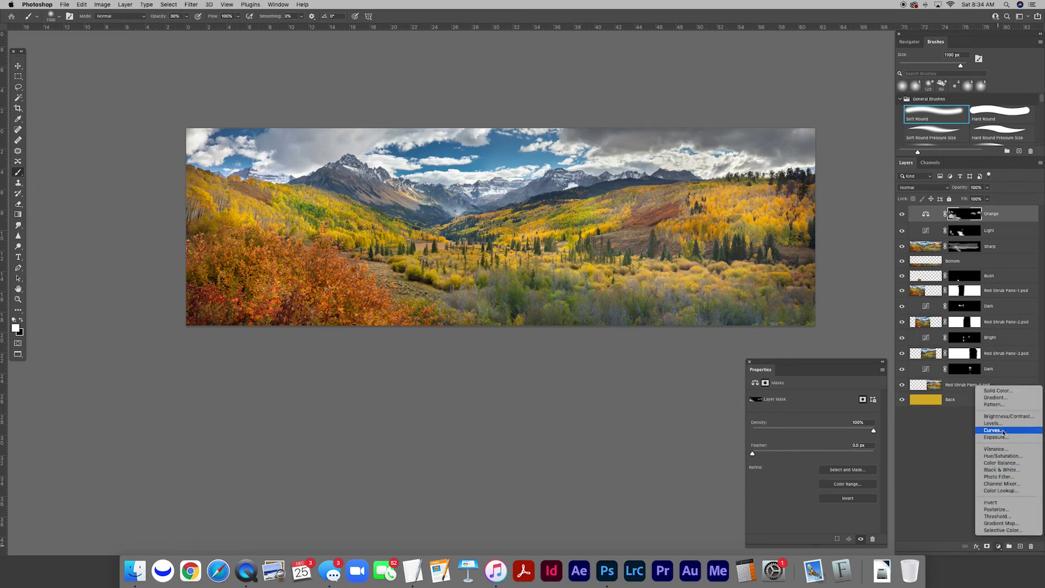
pyautogui.click(994, 431)
pyautogui.moveTo(826, 465); pyautogui.dragTo(827, 473)
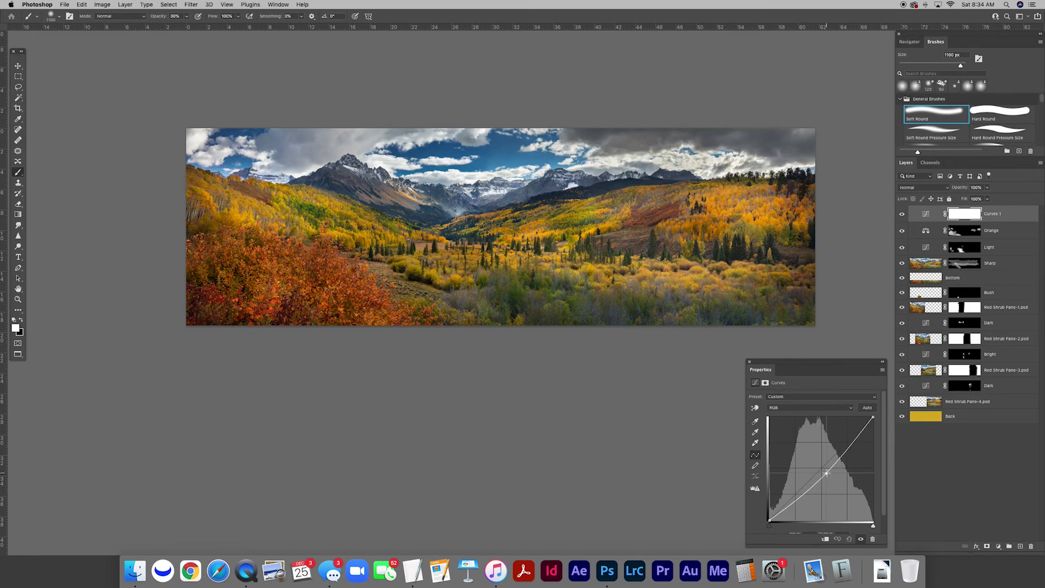
pyautogui.doubleClick(991, 213)
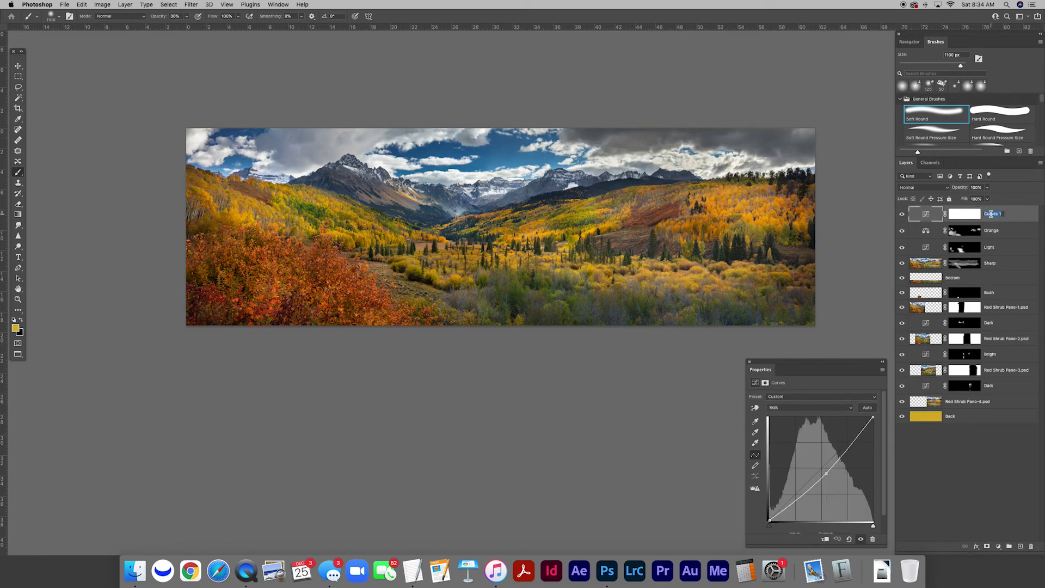
pyautogui.write('Dark')
# - Invert the top Dark mask to black and paint white around the panorama's outer edges with a 2800 px Soft Round brush at 30% opacity
pyautogui.click(968, 217)
pyautogui.press('super+i')
pyautogui.press('super+minus')
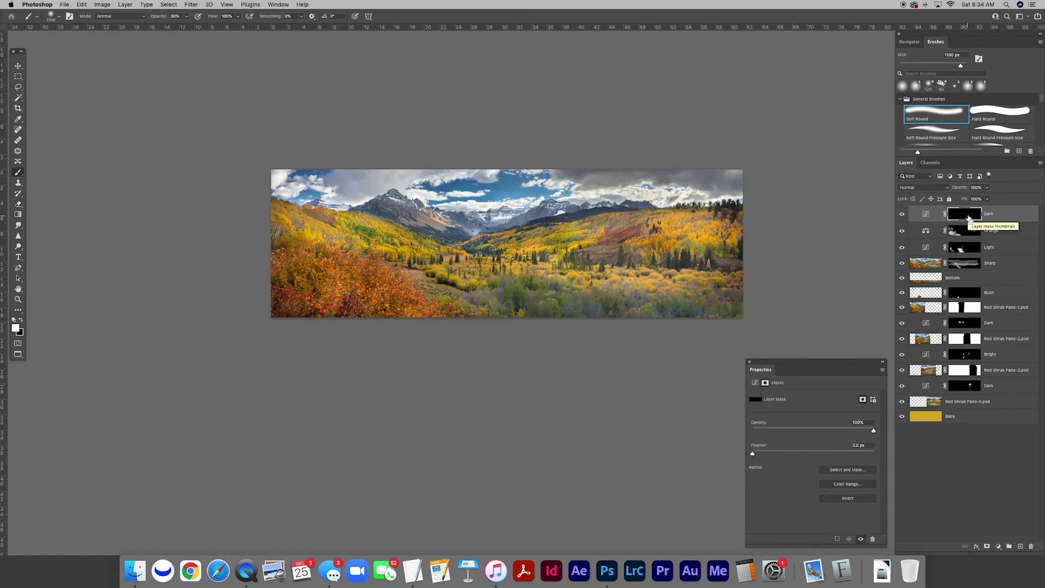
pyautogui.hscroll(5, 703, 215)
pyautogui.press(']')
pyautogui.press(']')
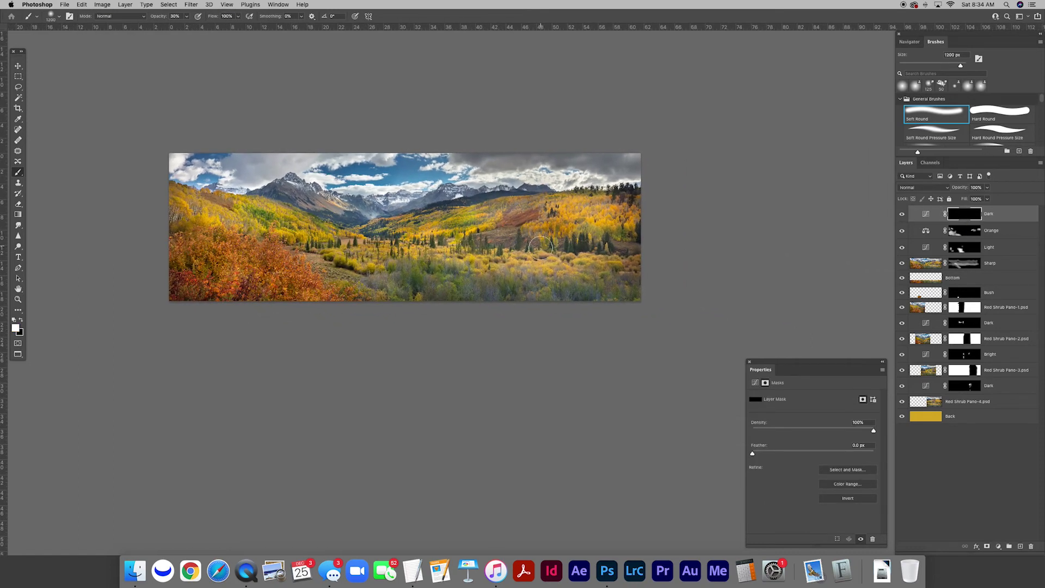
pyautogui.press(']')
pyautogui.press(']')
pyautogui.press(']')
pyautogui.press(']')
pyautogui.press(']')
pyautogui.press(']')
pyautogui.press(']')
pyautogui.press(']')
pyautogui.press(']')
pyautogui.press(']')
pyautogui.press(']')
pyautogui.press(']')
pyautogui.press(']')
pyautogui.hscroll(-2, 614, 303)
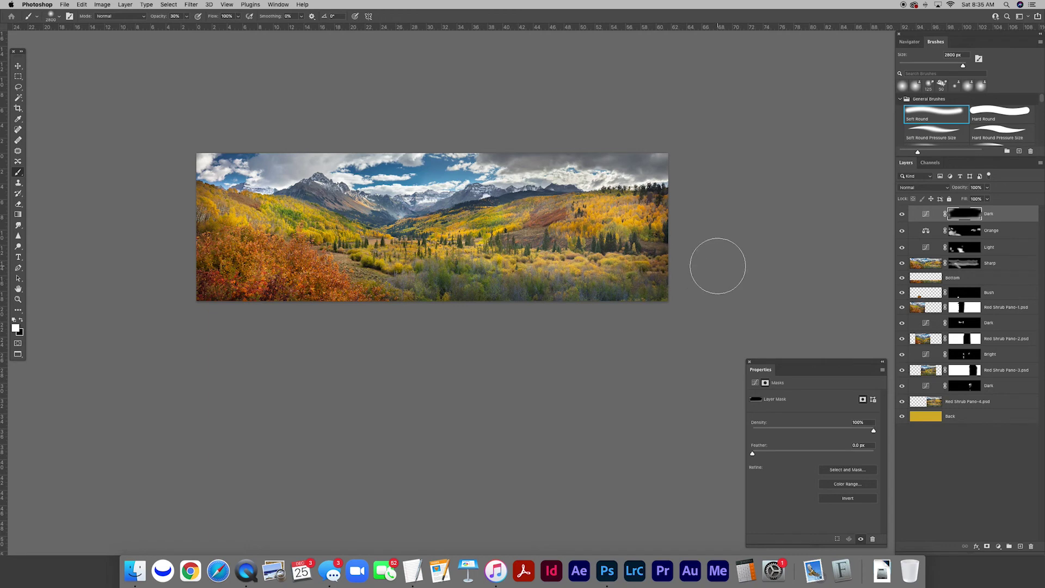
# - Compare the panorama's edges with the top Dark layer hidden and shown
pyautogui.hscroll(-5, 718, 263)
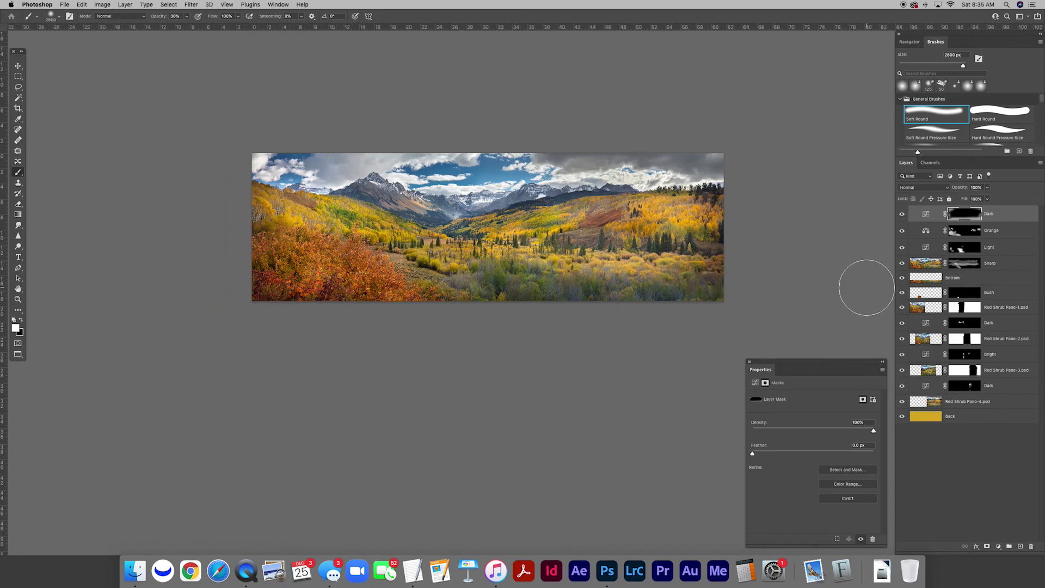
pyautogui.click(903, 215)
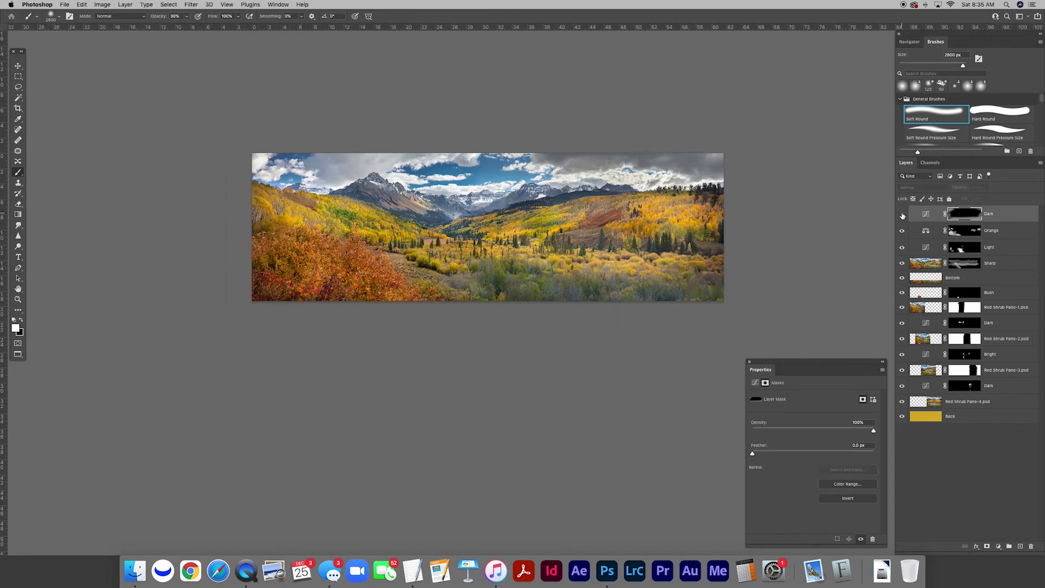
pyautogui.click(902, 214)
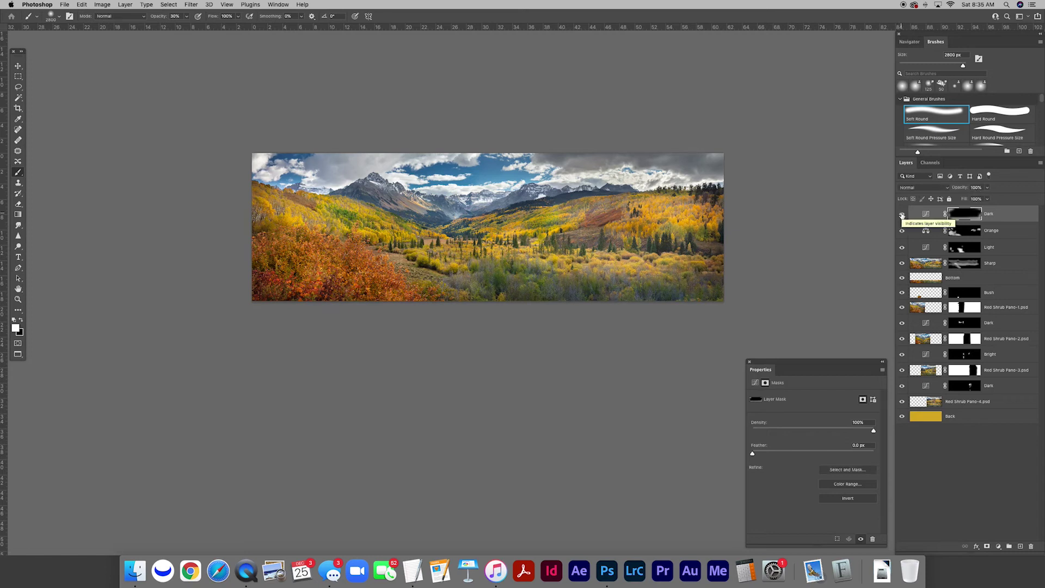
# - Check the edge darkening at a lower strength and set the top Dark layer's opacity to 35%
pyautogui.click(975, 188)
pyautogui.click(904, 215)
pyautogui.click(904, 215)
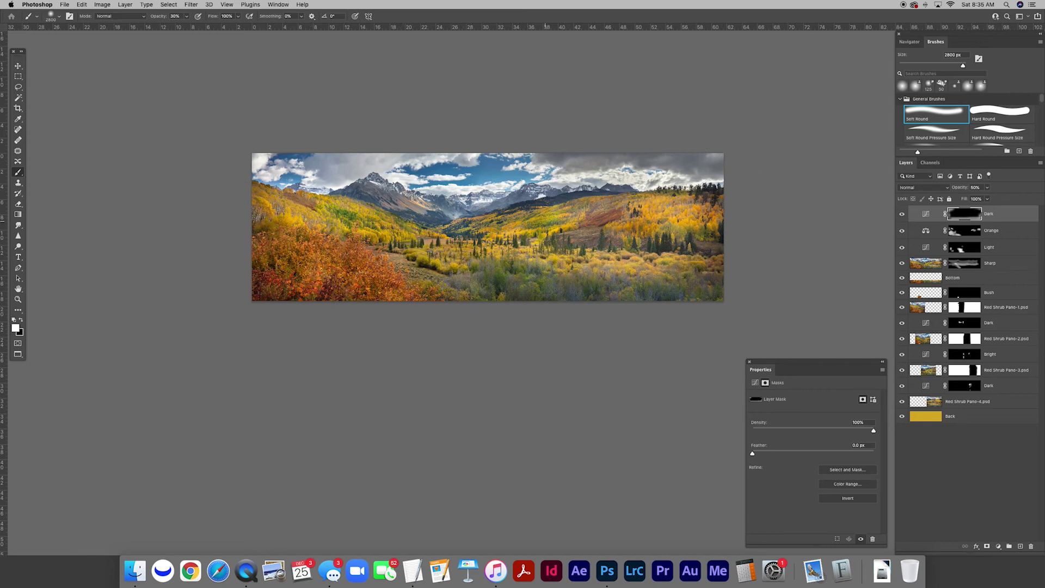
pyautogui.click(926, 214)
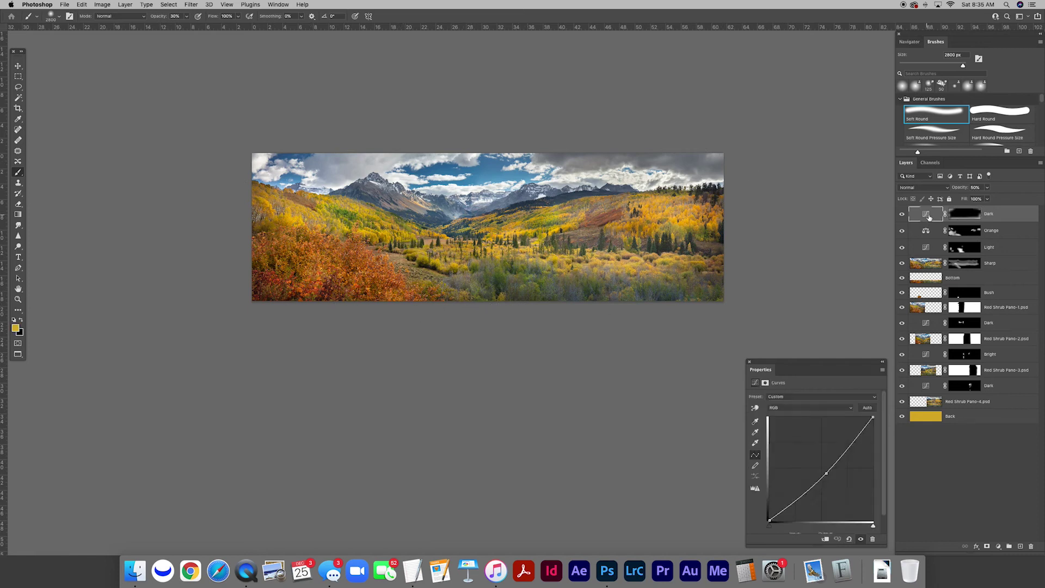
pyautogui.click(973, 188)
pyautogui.write('35')
pyautogui.press('Return')
pyautogui.press('v')
pyautogui.moveTo(604, 258); pyautogui.dragTo(574, 257)
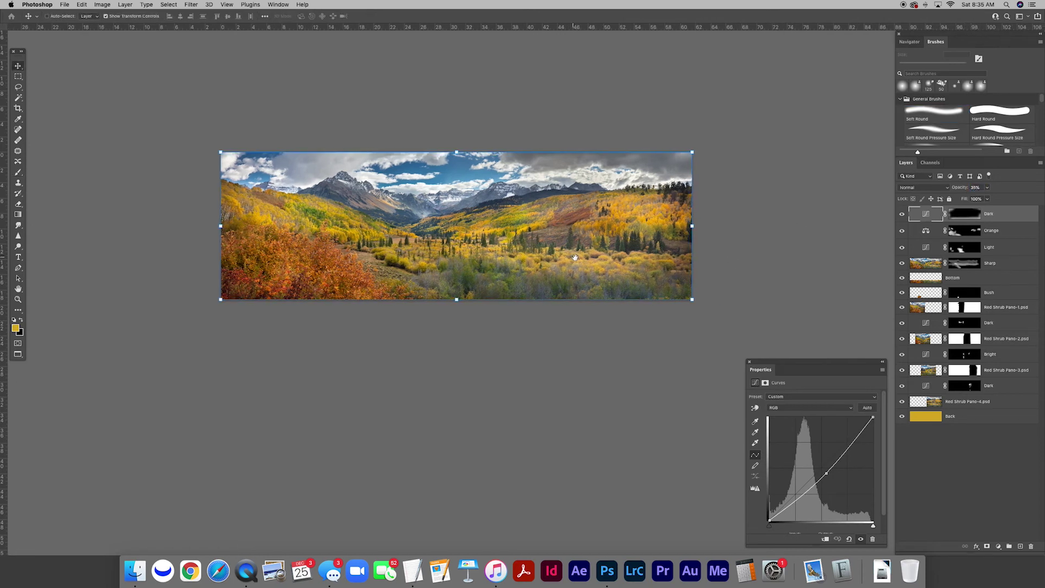
pyautogui.click(990, 430)
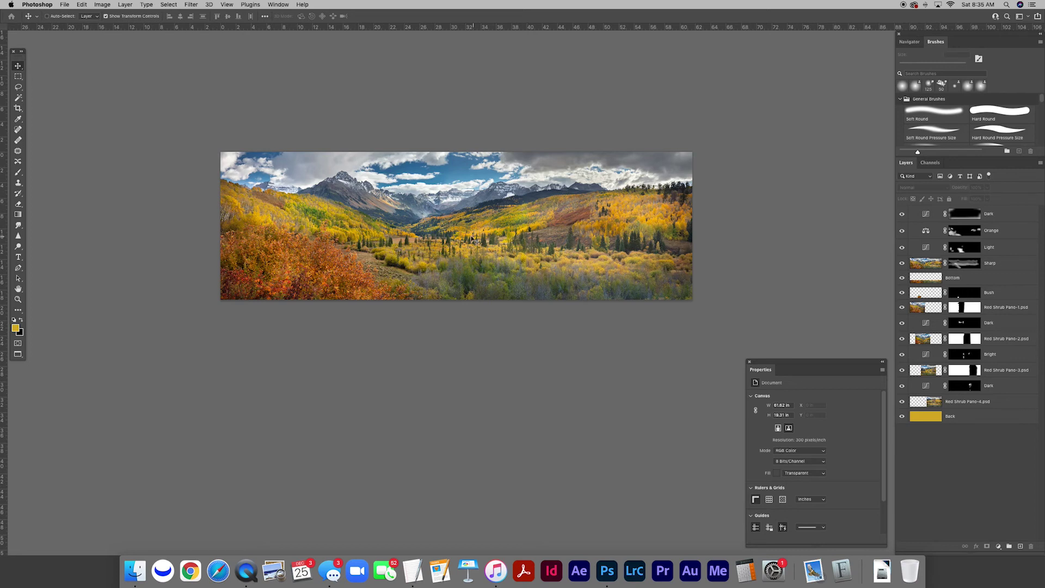
# - Add a Color Balance adjustment layer above the top Dark layer, shift its midtones toward yellow, and name the layer Yellow
pyautogui.press('z')
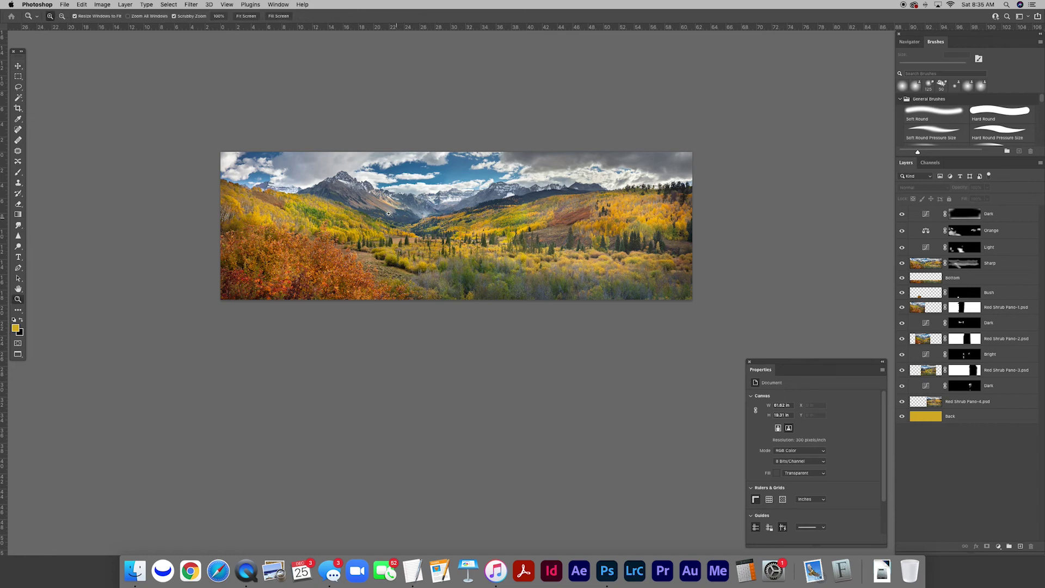
pyautogui.click(390, 215)
pyautogui.moveTo(407, 215); pyautogui.dragTo(487, 255)
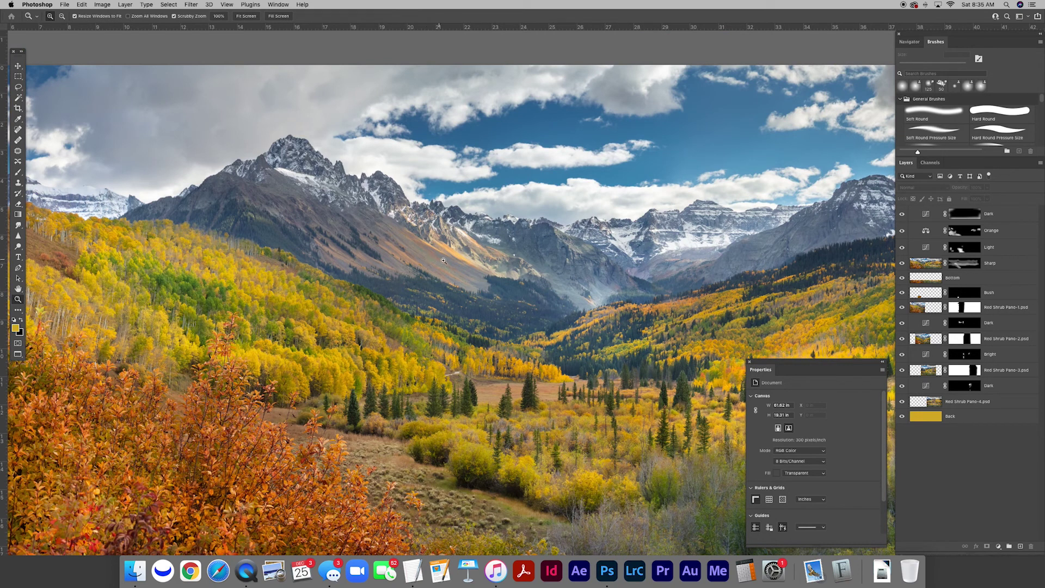
pyautogui.click(1015, 218)
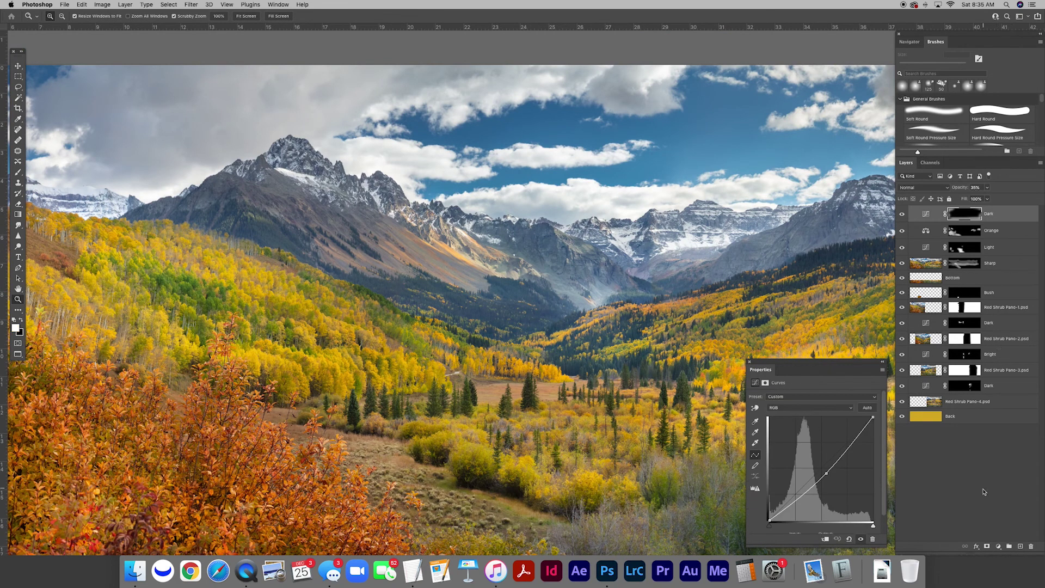
pyautogui.click(999, 546)
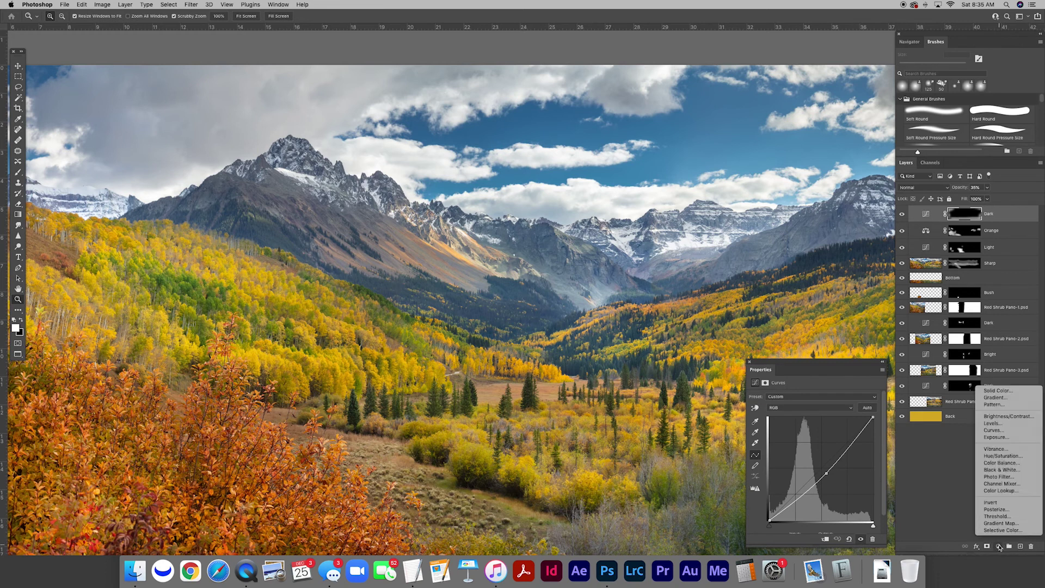
pyautogui.click(999, 463)
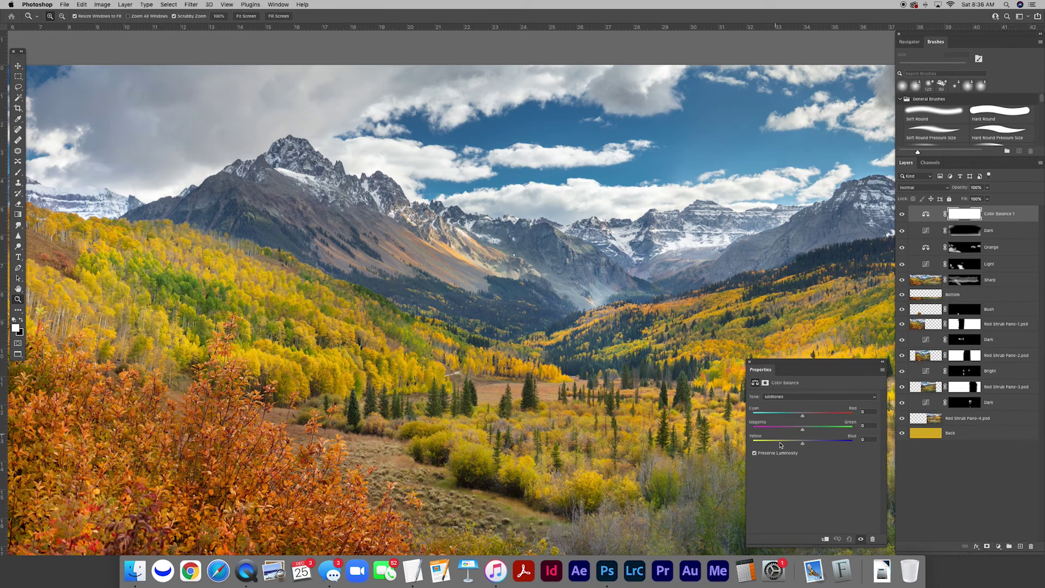
pyautogui.moveTo(803, 444)
pyautogui.mouseDown()
pyautogui.moveTo(790, 446)
pyautogui.moveTo(808, 417)
pyautogui.moveTo(793, 445)
pyautogui.mouseUp()
pyautogui.doubleClick(995, 214)
pyautogui.write('Yellow')
pyautogui.press('Return')
# - Invert the Yellow mask to black and paint white over the sunlit mountain slope with a 250 px Soft Round brush at 30% opacity
pyautogui.click(960, 217)
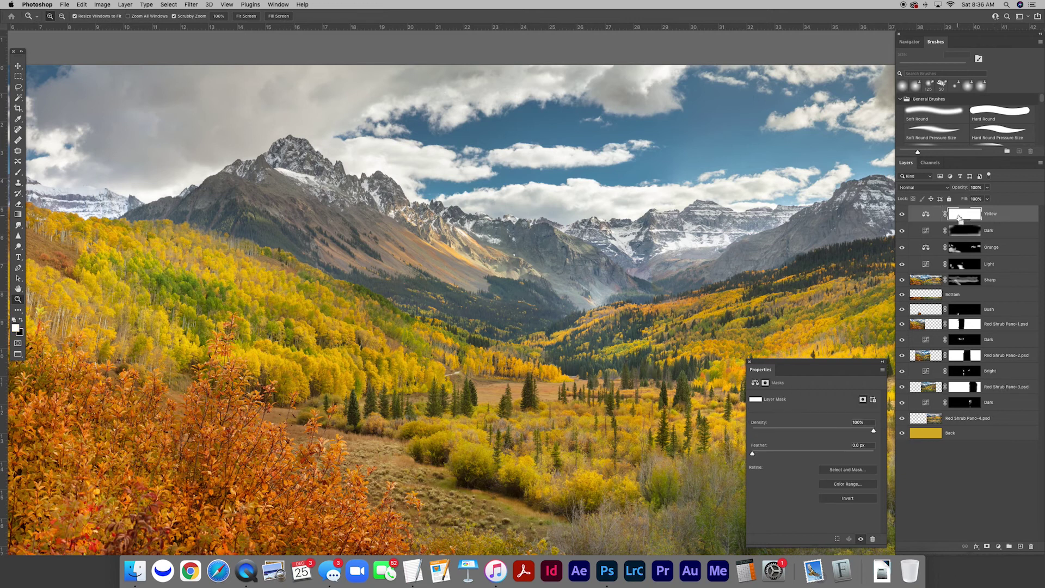
pyautogui.press('super+i')
pyautogui.press('b')
pyautogui.press('[')
pyautogui.press('[')
pyautogui.press('[')
pyautogui.press('[')
pyautogui.press('[')
pyautogui.press('[')
pyautogui.press('[')
pyautogui.press('[')
pyautogui.press('[')
pyautogui.press('[')
pyautogui.press('[')
pyautogui.press('[')
pyautogui.press('[')
pyautogui.press('[')
pyautogui.press('[')
pyautogui.moveTo(478, 267); pyautogui.dragTo(383, 256)
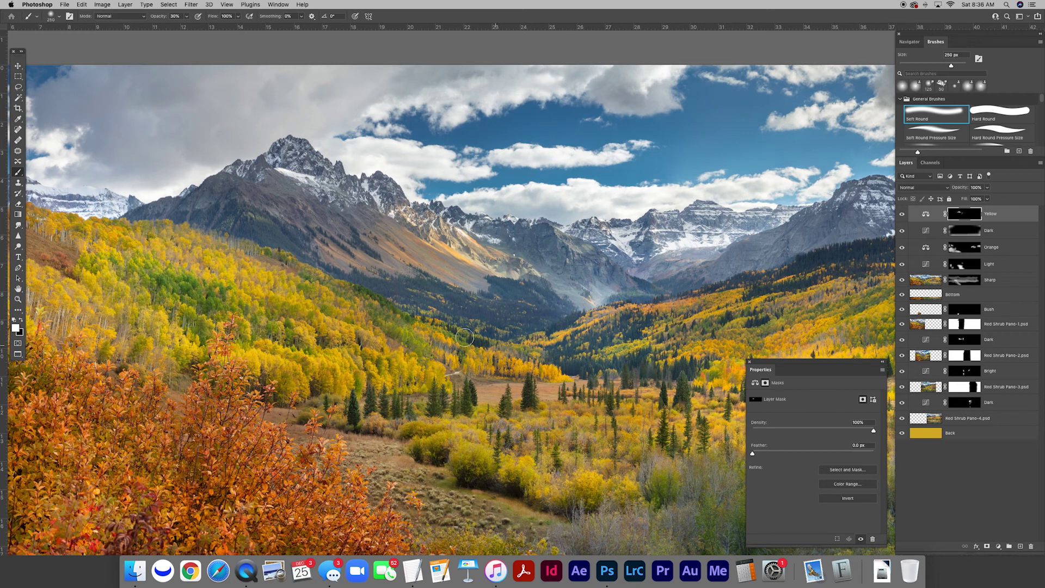
# - Paint white on the Yellow mask over the aspen hillsides on both sides of the valley with a 400 px brush
pyautogui.hscroll(-10, 379, 301)
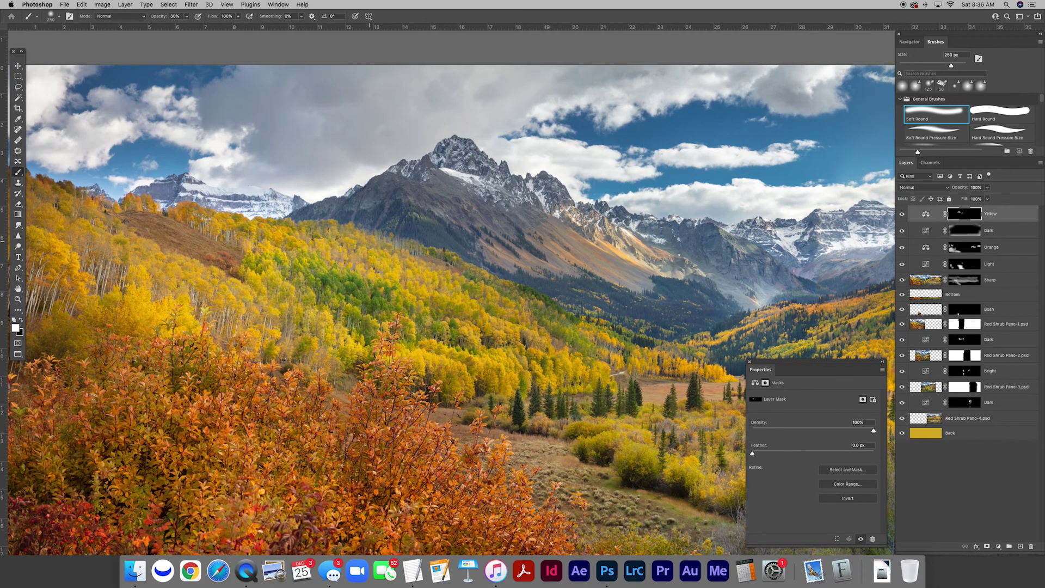
pyautogui.press(']')
pyautogui.hscroll(-5, 284, 272)
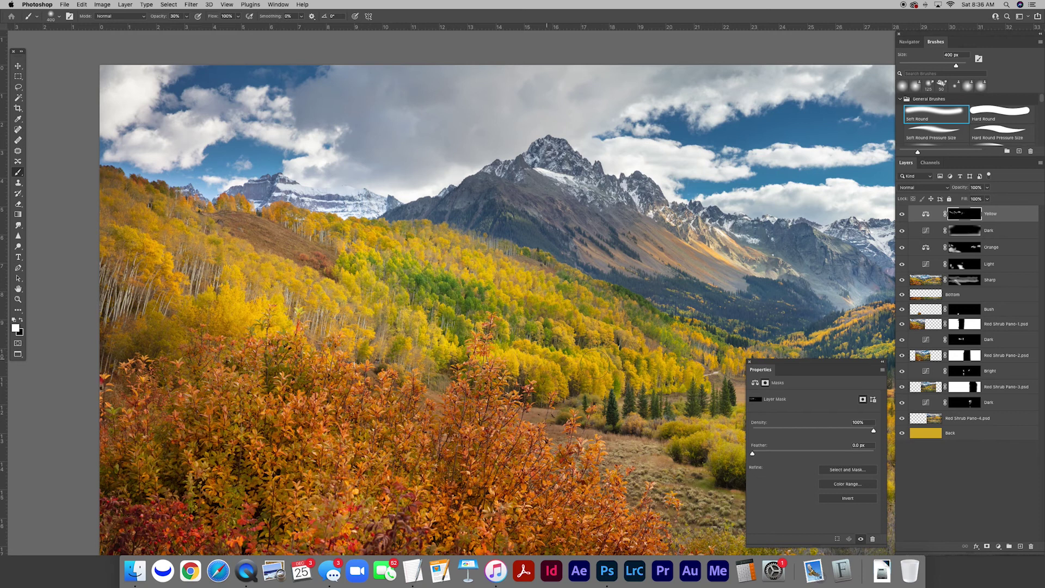
pyautogui.hscroll(15, 450, 349)
pyautogui.hscroll(15, 587, 359)
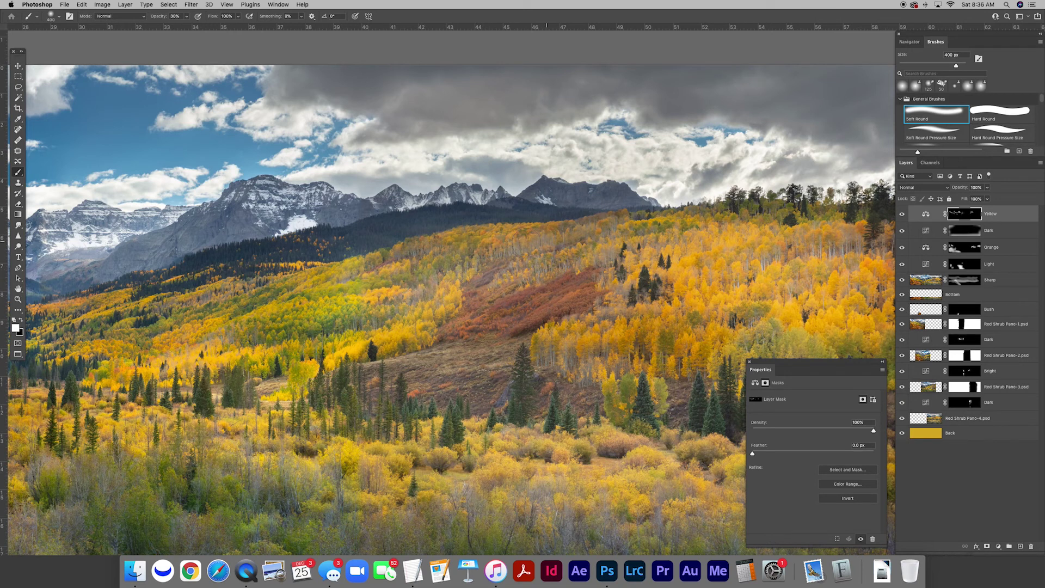
pyautogui.hscroll(6, 570, 277)
pyautogui.hscroll(1, 569, 278)
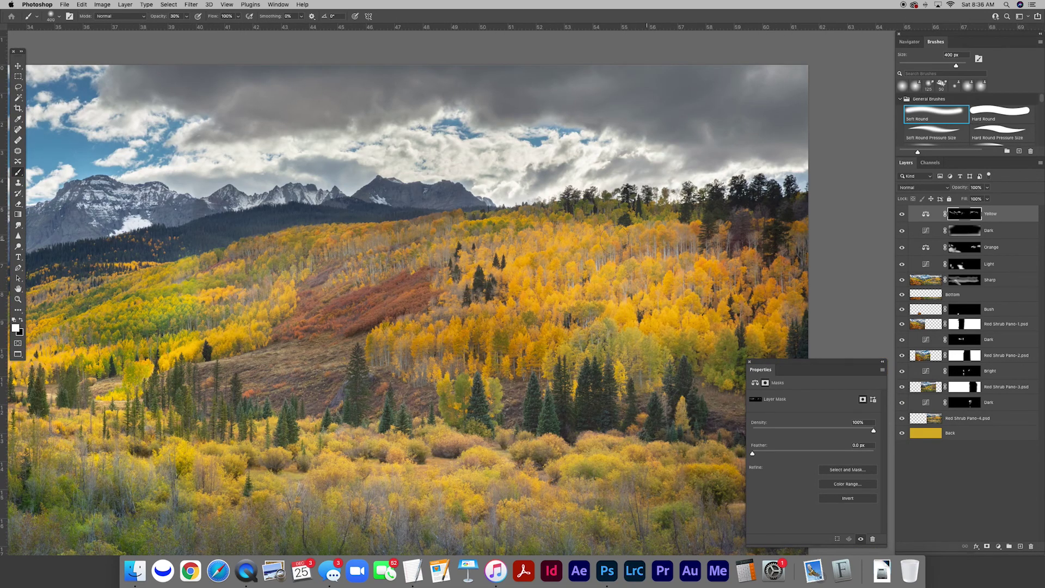
# - Examine the added yellow across the whole panorama at closer and wider views
pyautogui.hscroll(-18, 252, 249)
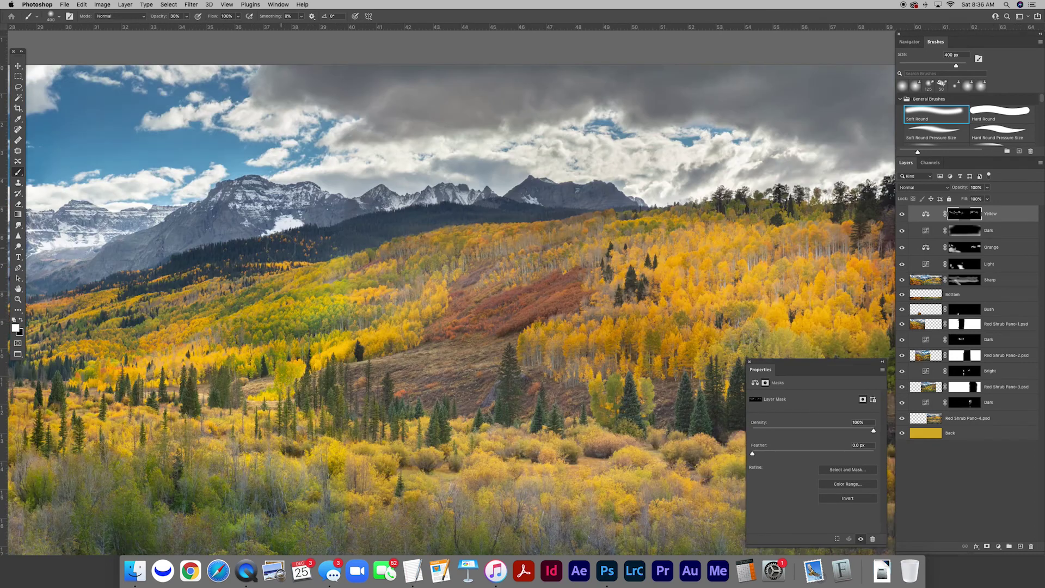
pyautogui.hscroll(-8, 294, 248)
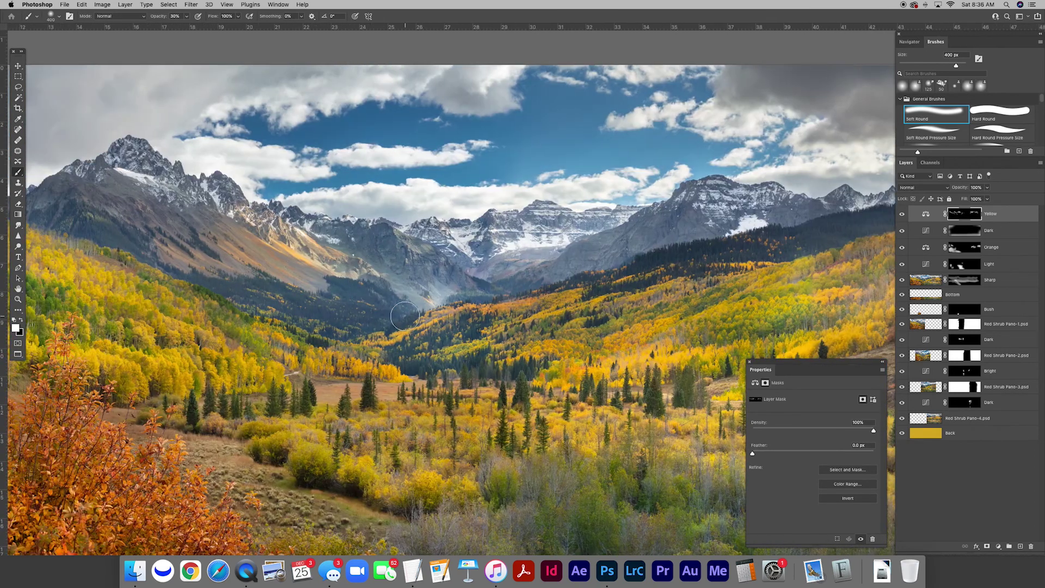
pyautogui.scroll(-5, 414, 333)
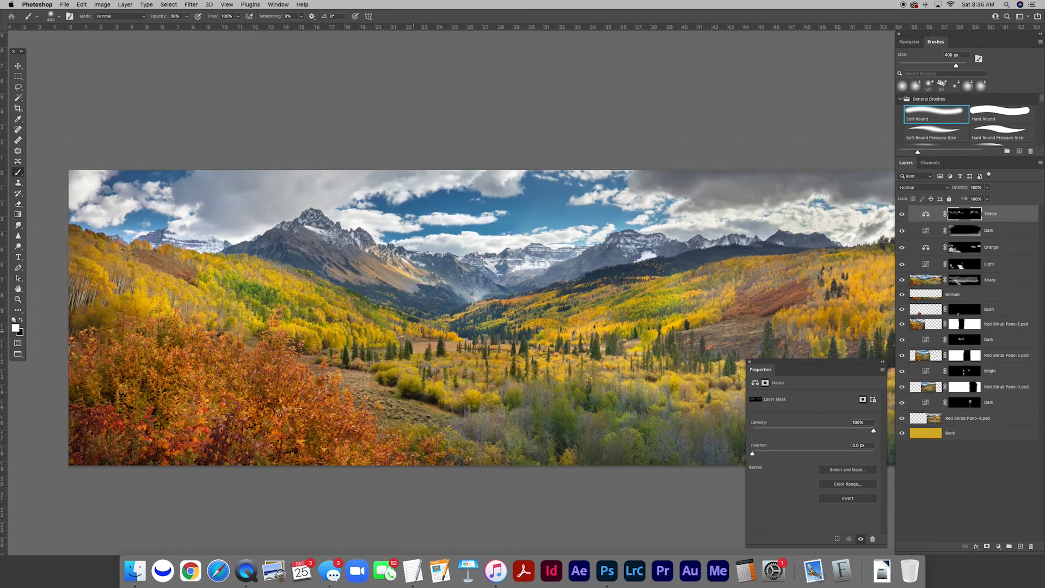
pyautogui.moveTo(501, 359); pyautogui.dragTo(461, 260)
pyautogui.press('super+minus')
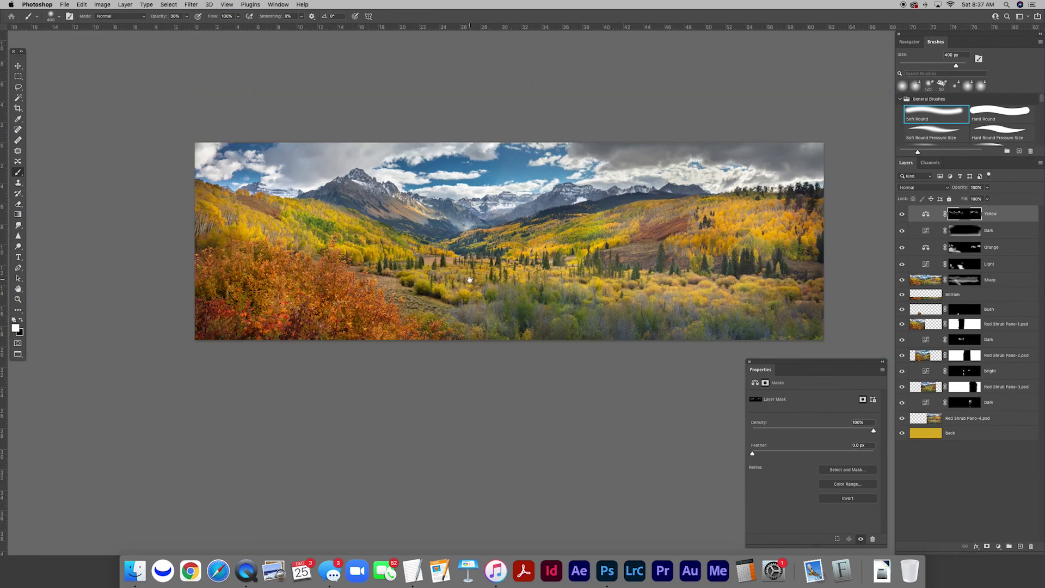
pyautogui.hscroll(2, 506, 283)
pyautogui.press('super+plus')
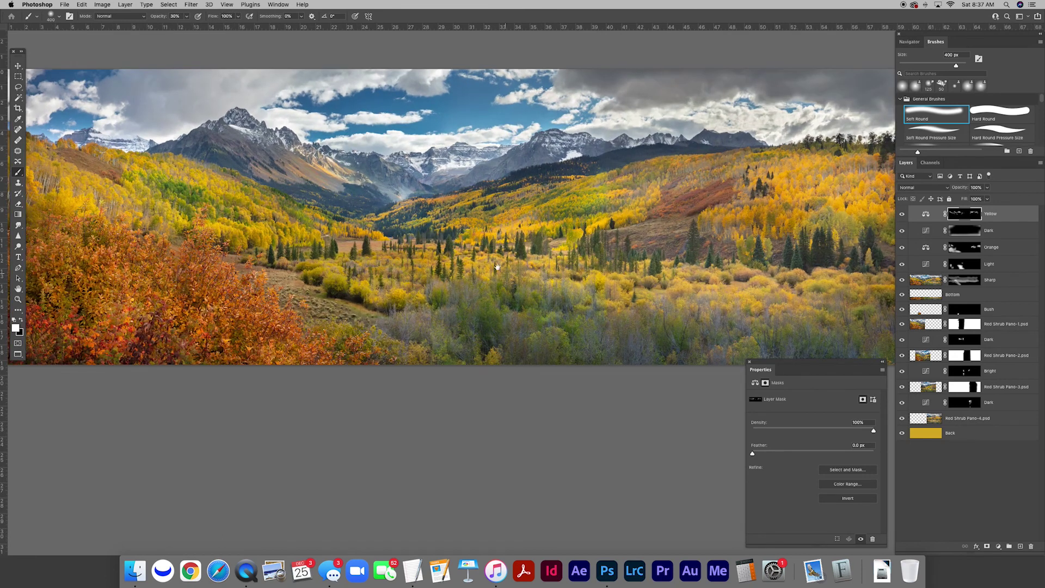
pyautogui.scroll(2, 515, 281)
pyautogui.hscroll(3, 452, 234)
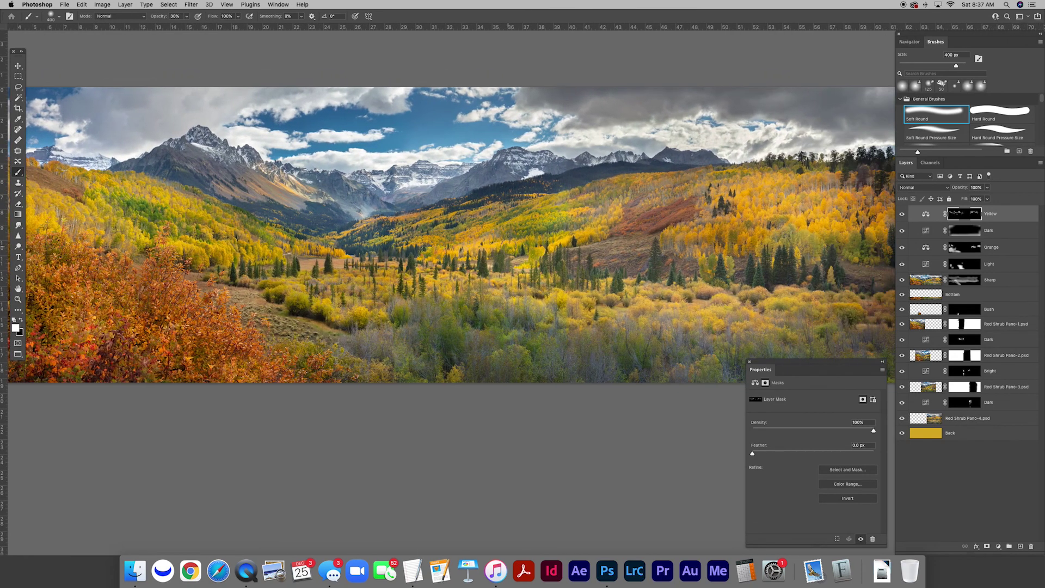
pyautogui.hscroll(-3, 509, 247)
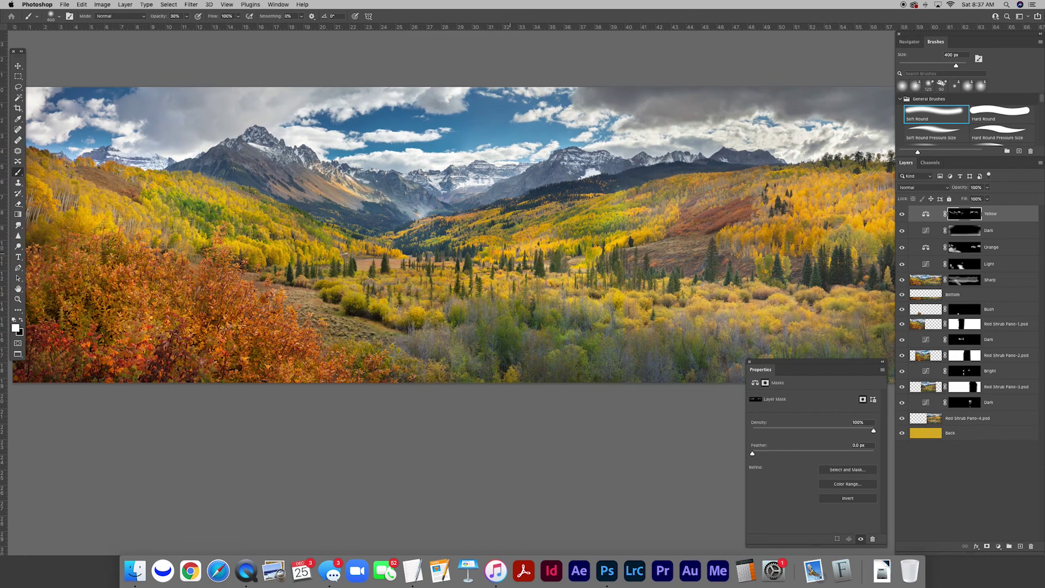
pyautogui.press('super+minus')
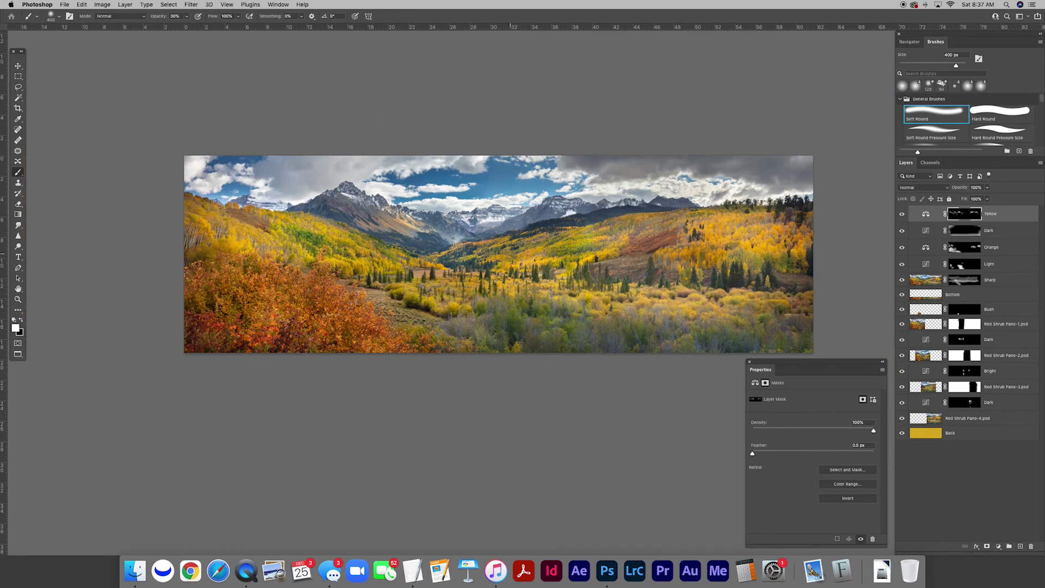
pyautogui.hscroll(1, 561, 279)
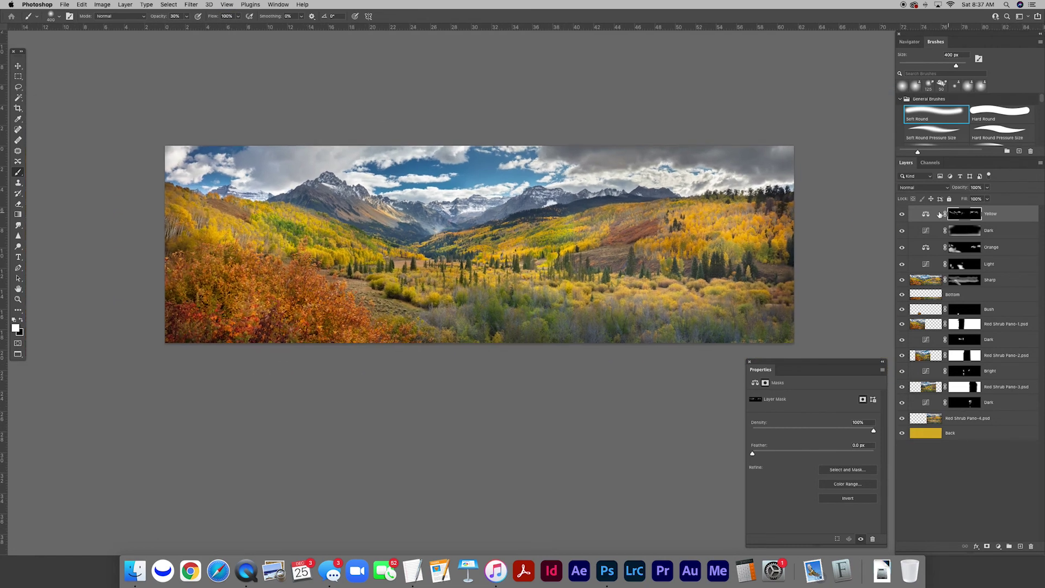
# - Add a Curves adjustment layer above Yellow and shape a mild RGB S-curve with lowered shadows and raised highlights for contrast
pyautogui.click(1000, 546)
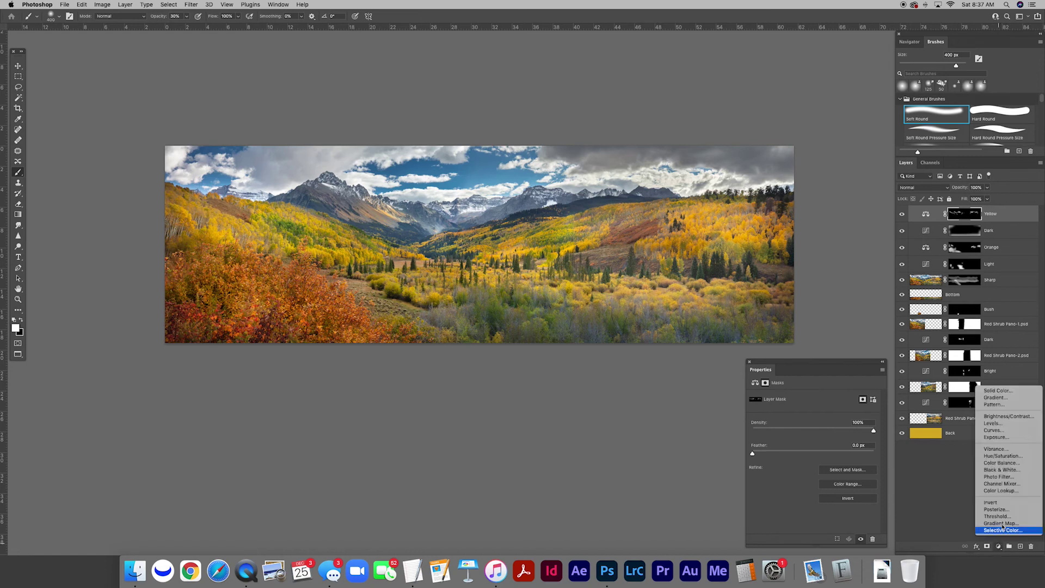
pyautogui.click(994, 430)
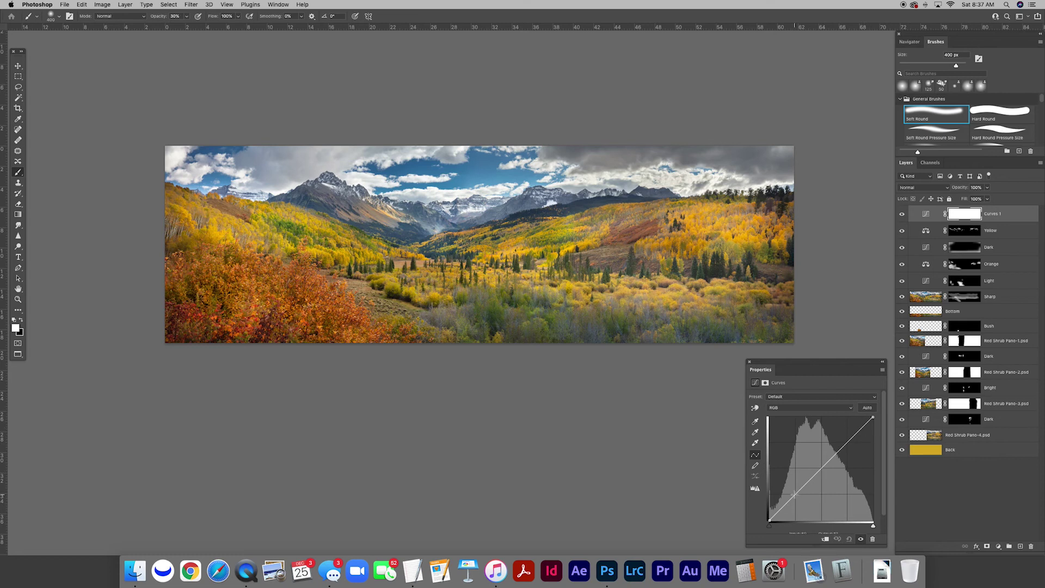
pyautogui.moveTo(796, 495); pyautogui.dragTo(796, 505)
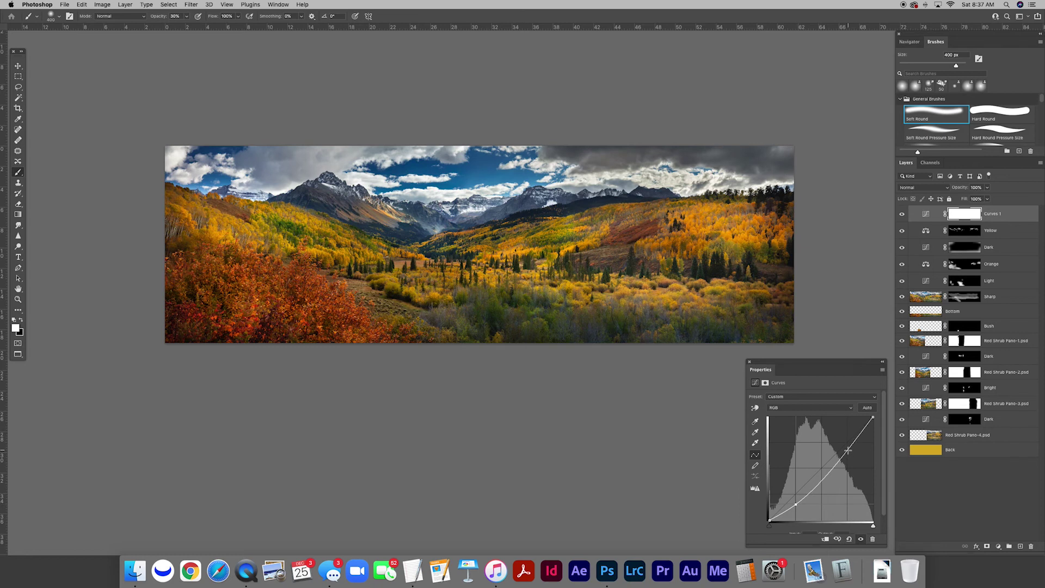
pyautogui.moveTo(848, 449); pyautogui.dragTo(847, 429)
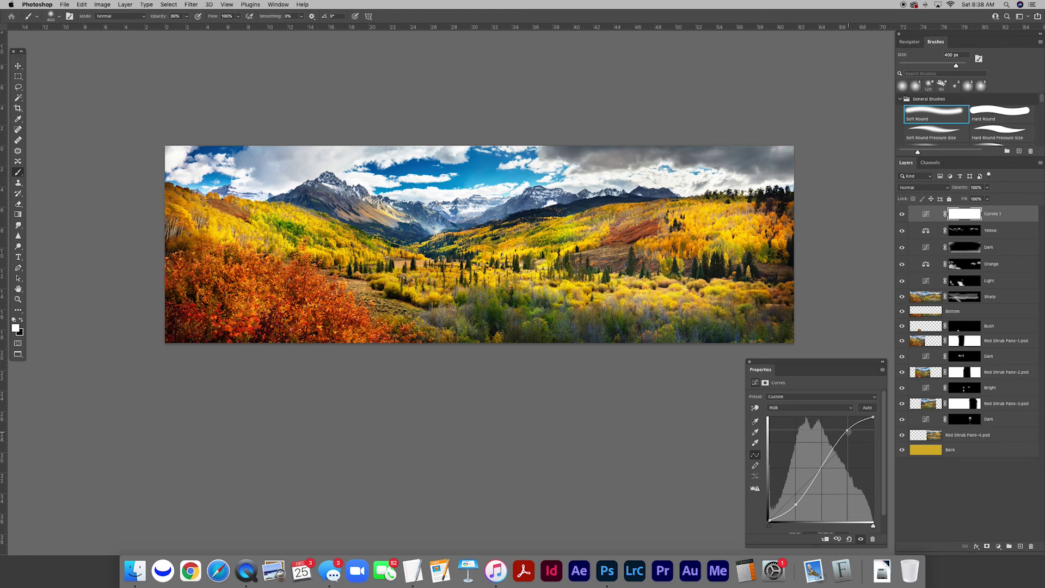
pyautogui.moveTo(849, 430); pyautogui.dragTo(847, 439)
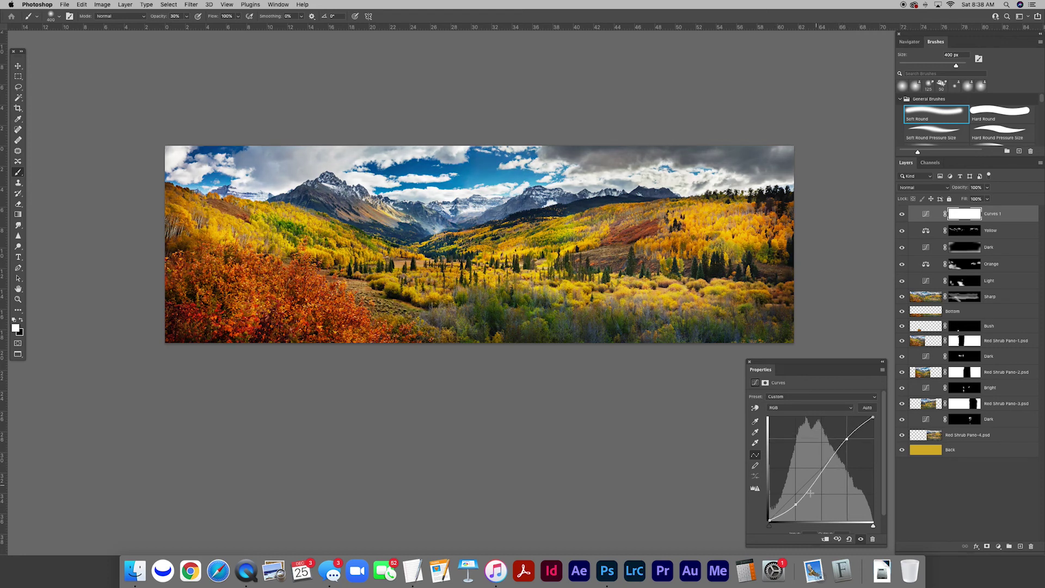
pyautogui.moveTo(796, 505); pyautogui.dragTo(796, 497)
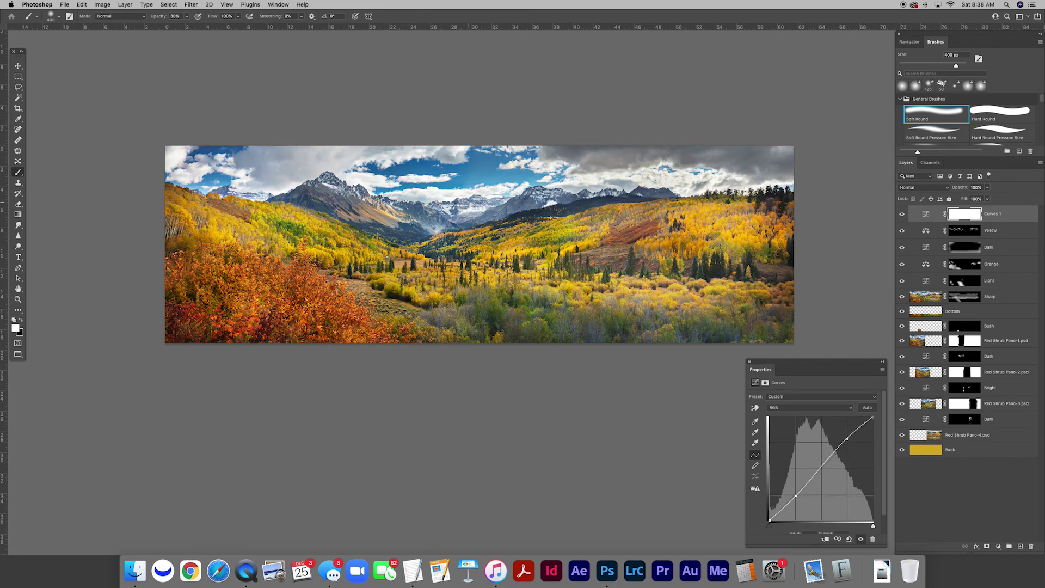
# - Compare the panorama's contrast with the top Curves layer hidden and shown
pyautogui.click(903, 214)
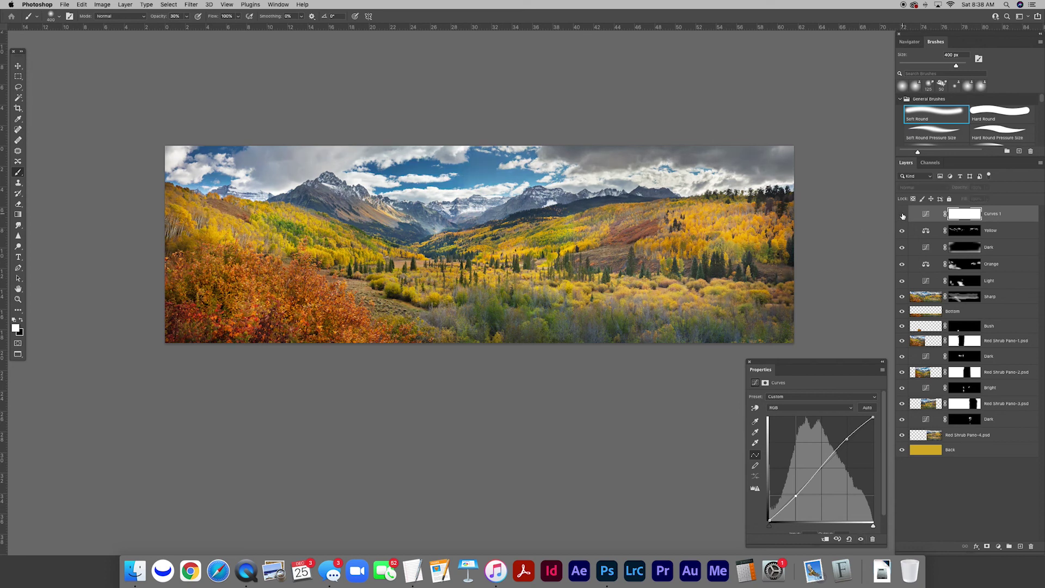
pyautogui.click(903, 216)
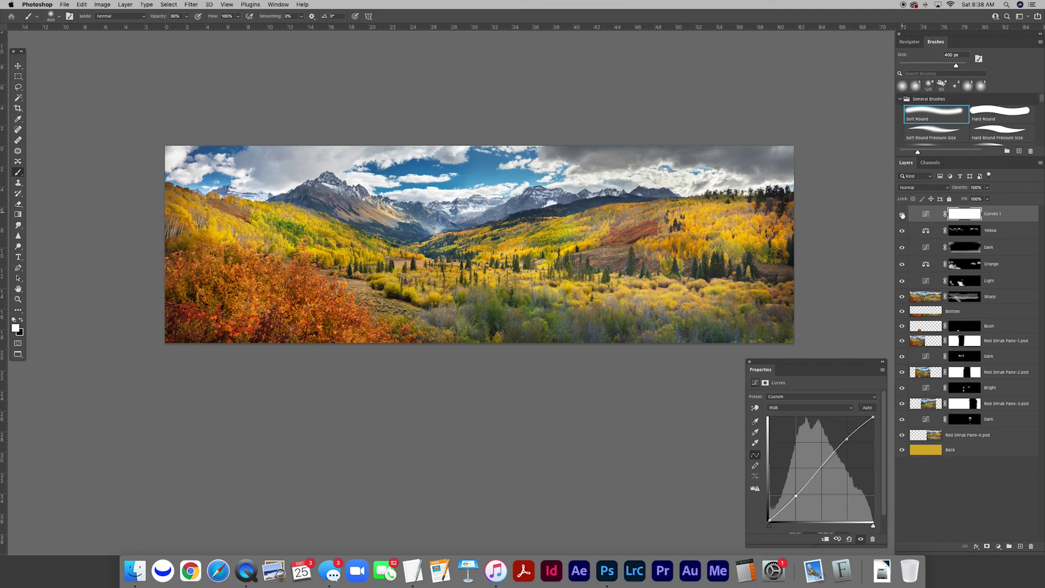
pyautogui.click(903, 214)
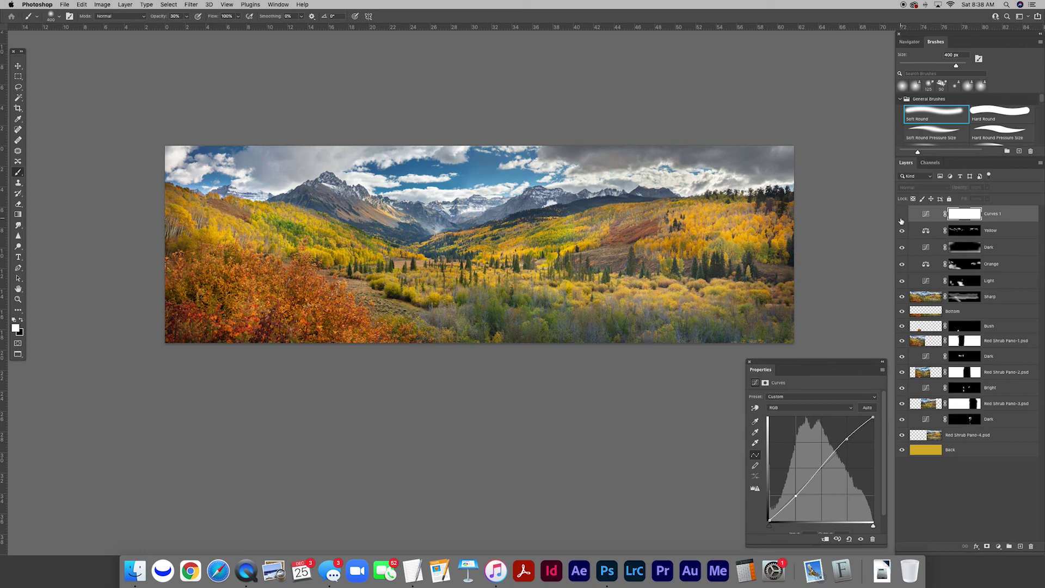
pyautogui.click(901, 215)
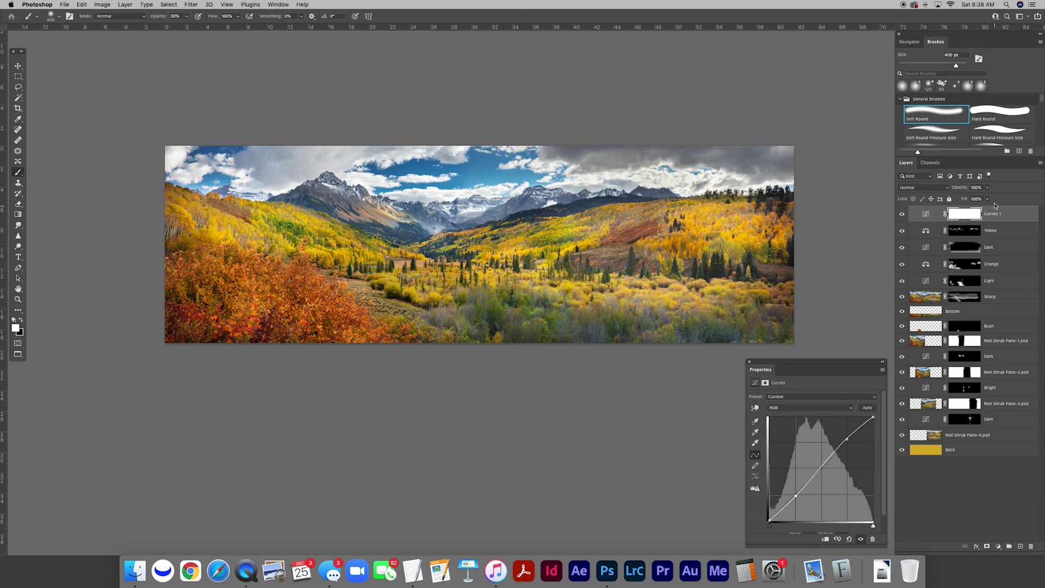
# - Set the top Curves layer's opacity to 40% and check the reduced contrast by hiding and showing the layer
pyautogui.click(976, 187)
pyautogui.write('40')
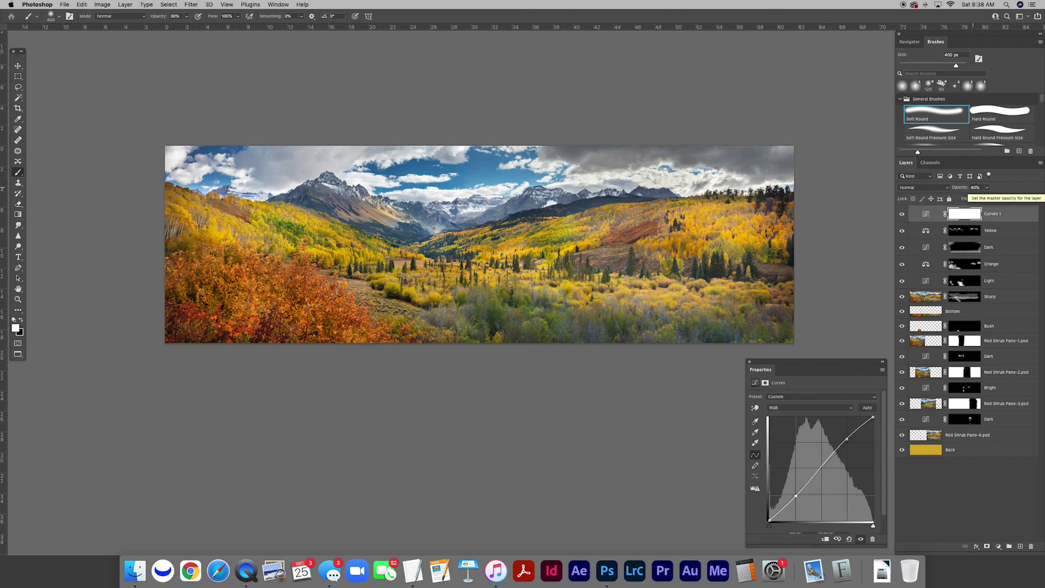
pyautogui.click(901, 214)
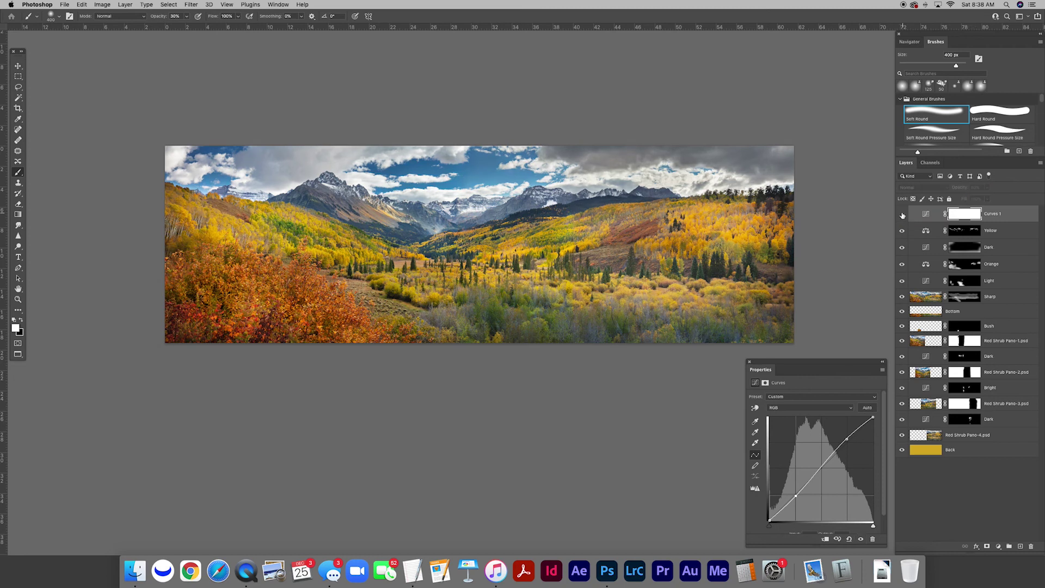
pyautogui.click(901, 215)
pyautogui.click(902, 215)
pyautogui.click(902, 215)
# - Try a Hue/Saturation adjustment layer with saturation at +100 and then at about half that strength, and delete the layer
pyautogui.click(1000, 546)
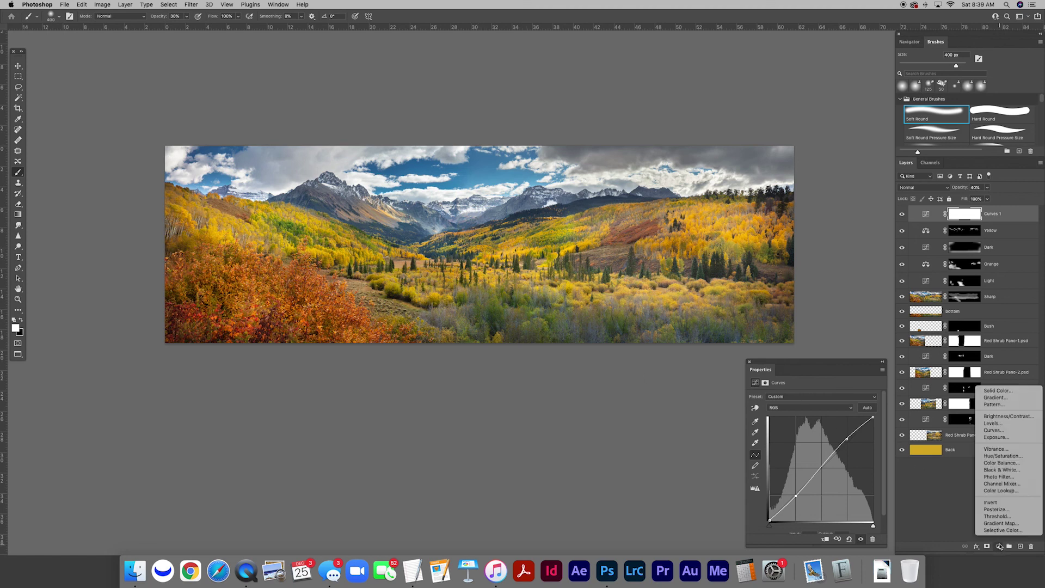
pyautogui.click(1005, 456)
pyautogui.moveTo(813, 443); pyautogui.dragTo(885, 447)
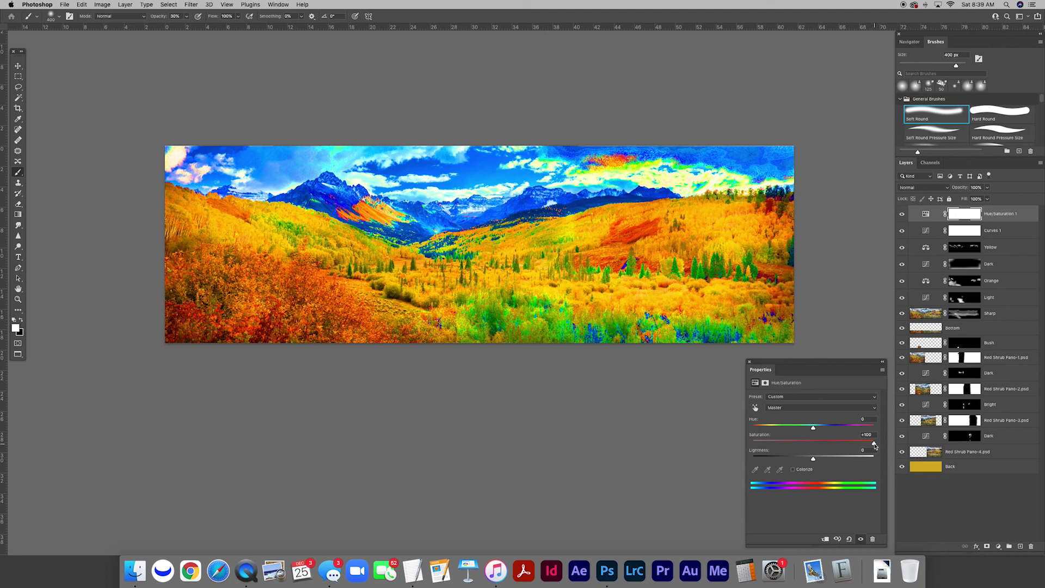
pyautogui.moveTo(874, 445); pyautogui.dragTo(843, 445)
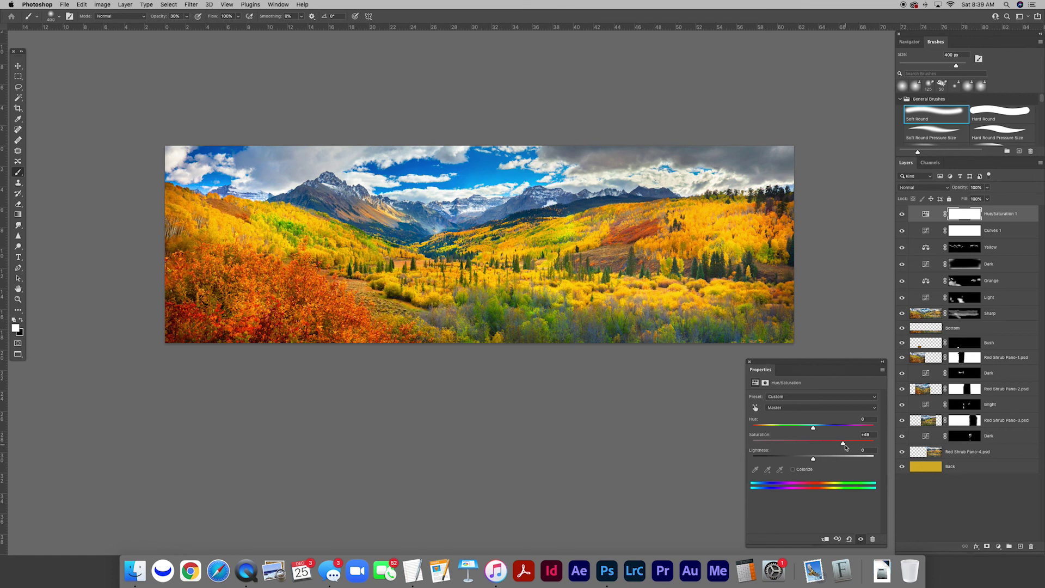
pyautogui.moveTo(967, 212); pyautogui.dragTo(1031, 546)
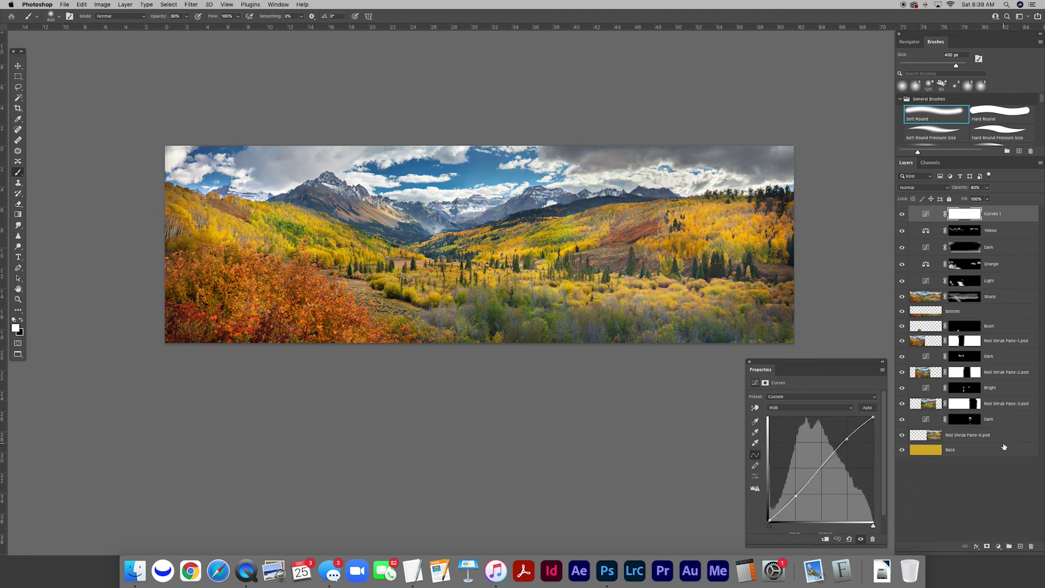
pyautogui.scroll(-1, 475, 264)
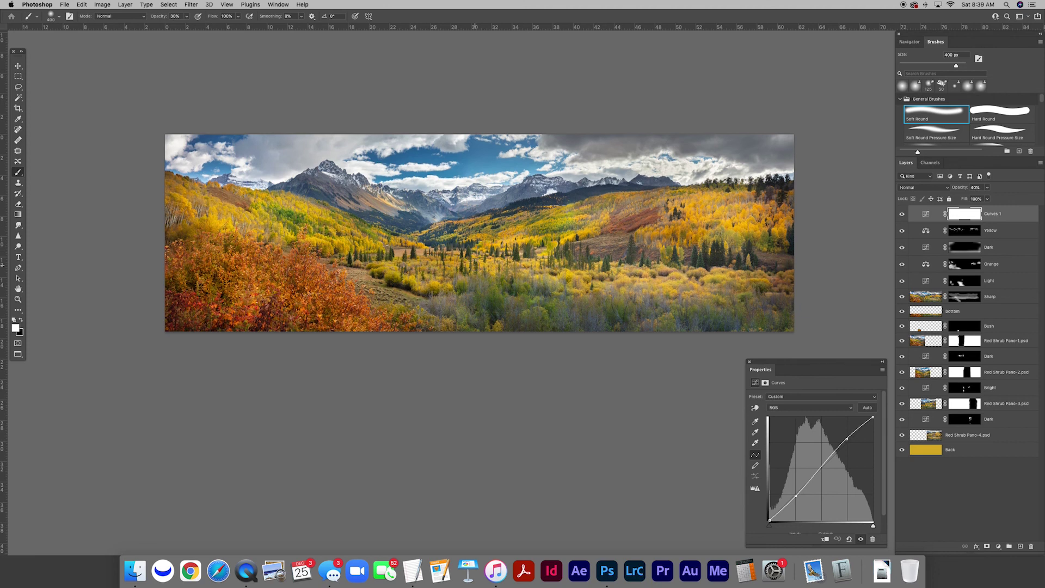
pyautogui.scroll(-1, 474, 264)
pyautogui.hscroll(1, 475, 264)
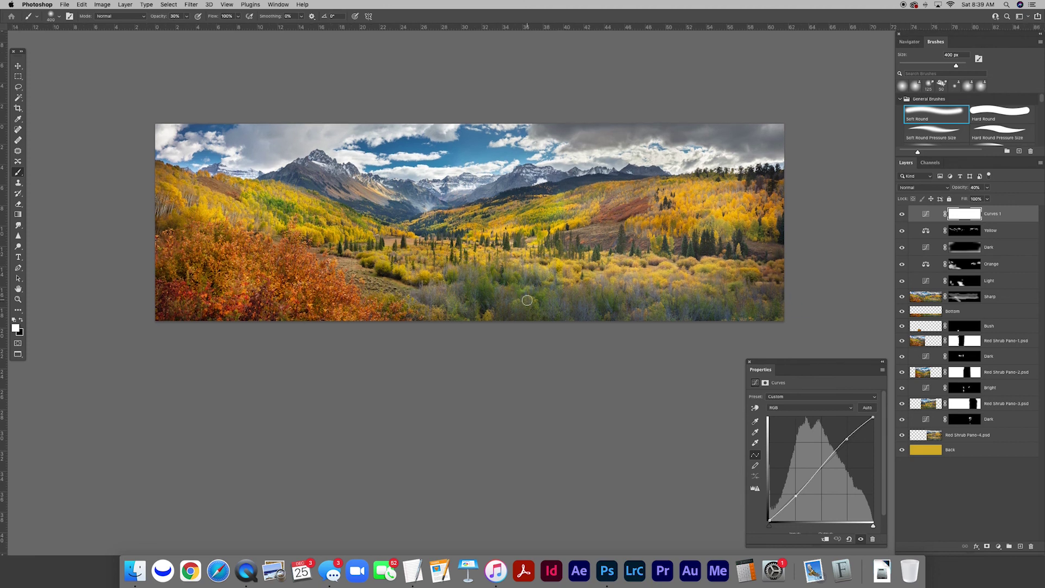